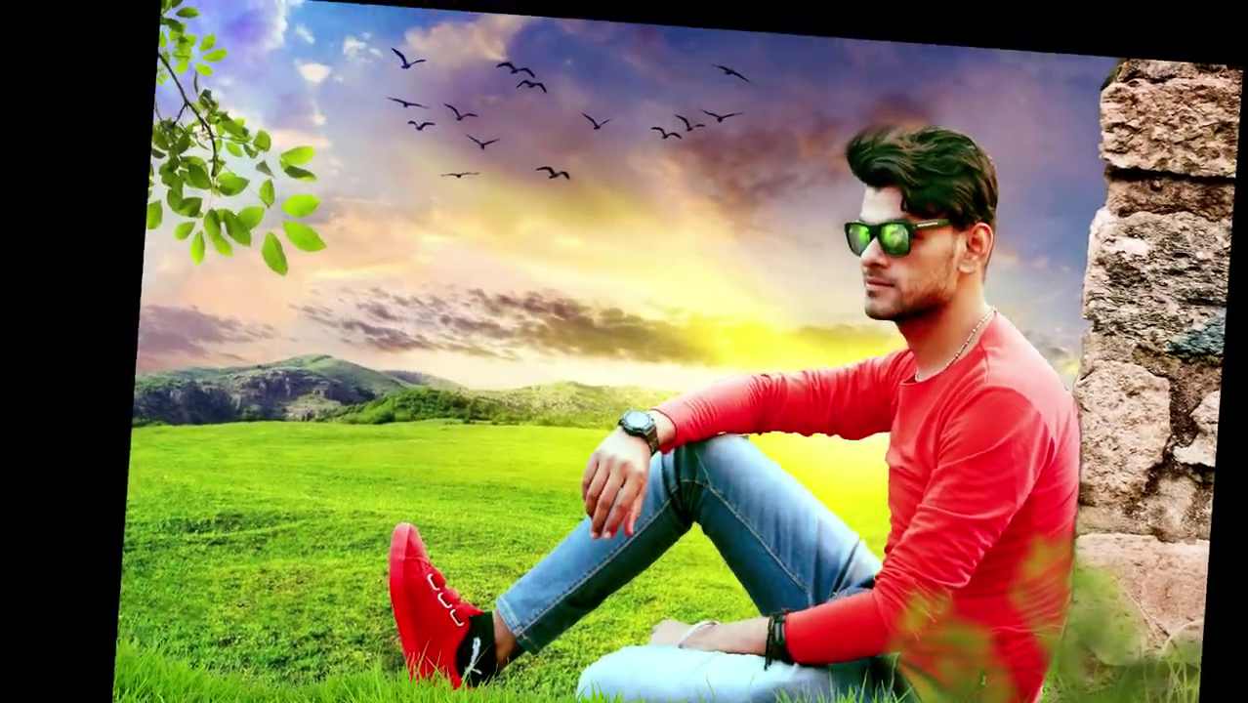
Scroll the view over the opened CYMERA_20171211_002108.jpg photo.
scroll(504, 376, up, 2)
Paint a Quick Selection over the seated man in the red shirt.
scroll(496, 361, up, 2)
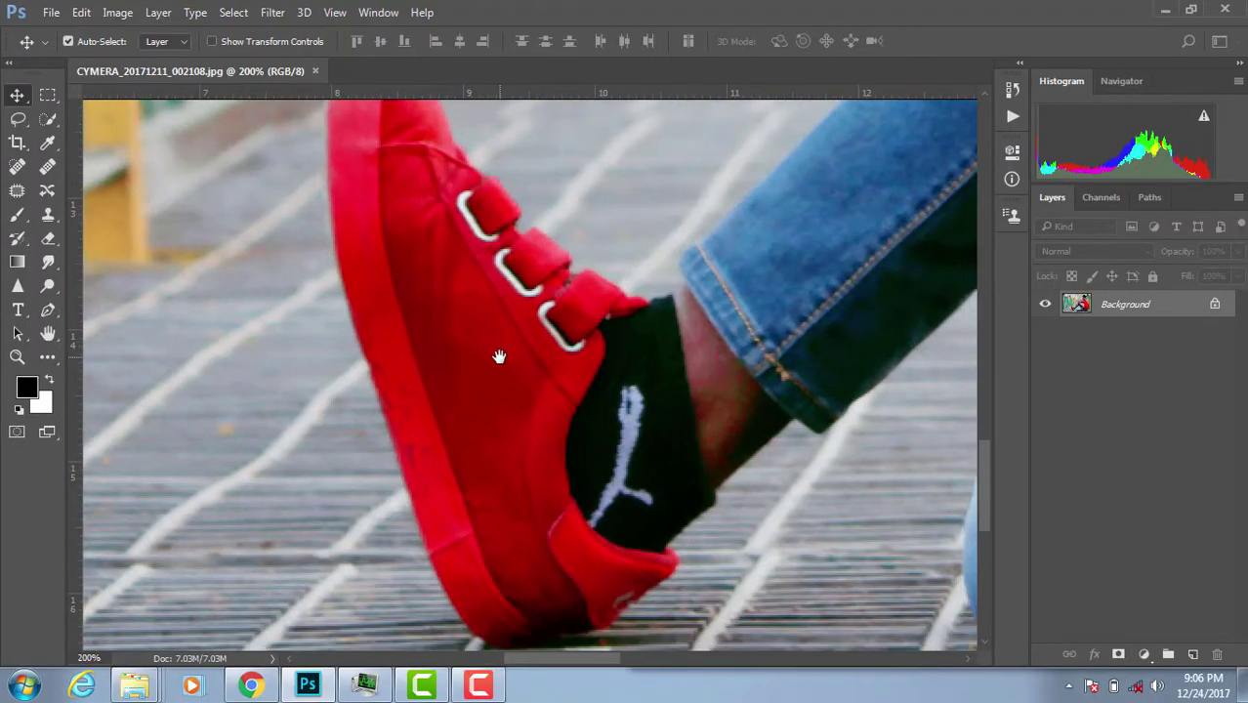
key(w)
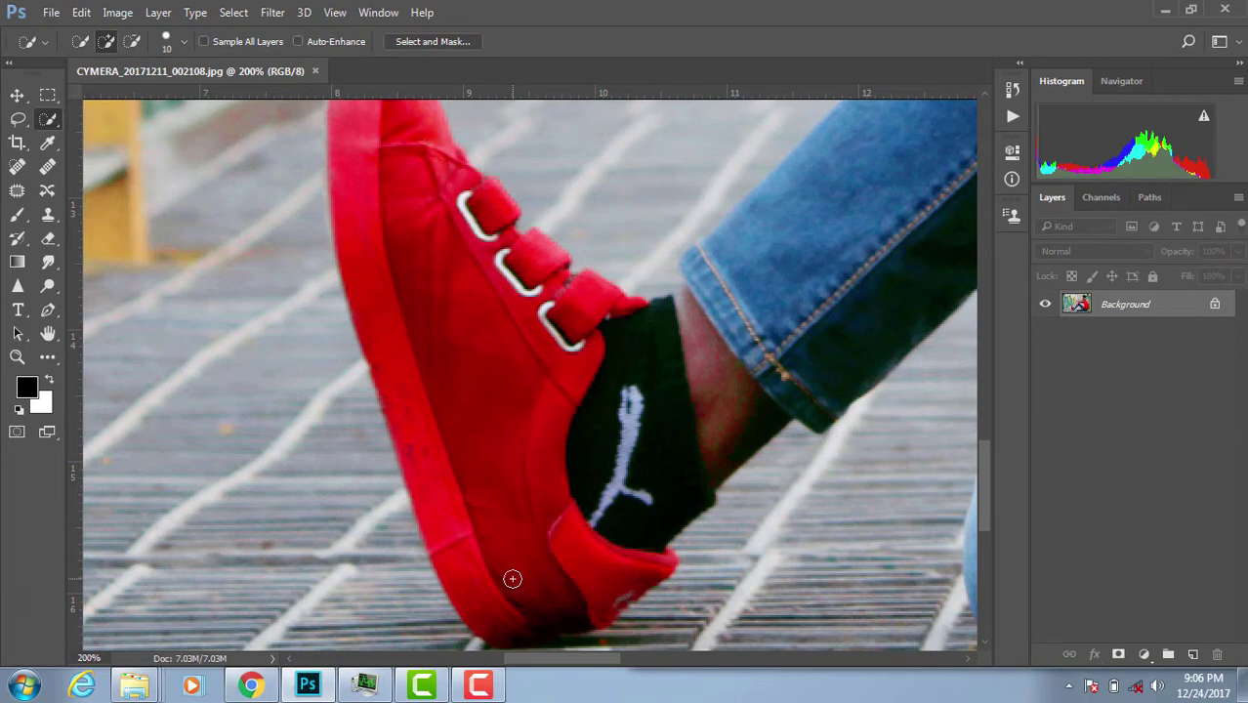
scroll(451, 429, down, 2)
scroll(473, 356, up, 2)
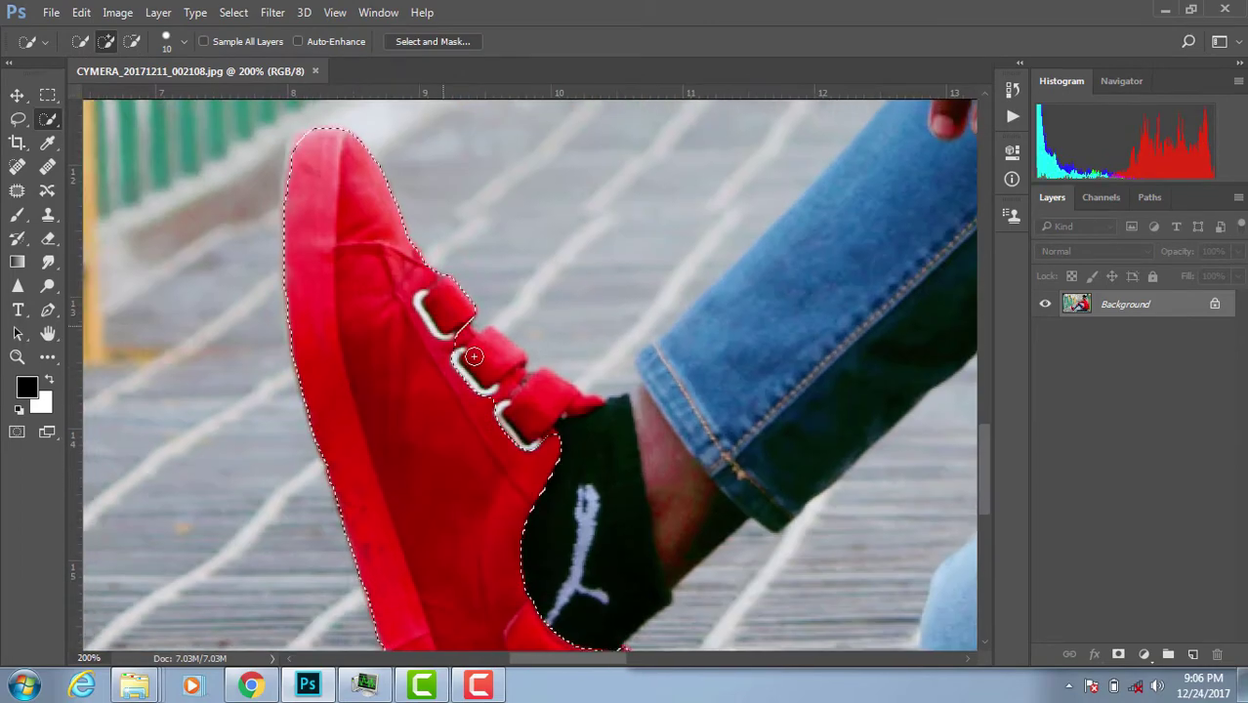
scroll(571, 388, down, 2)
scroll(354, 229, up, 2)
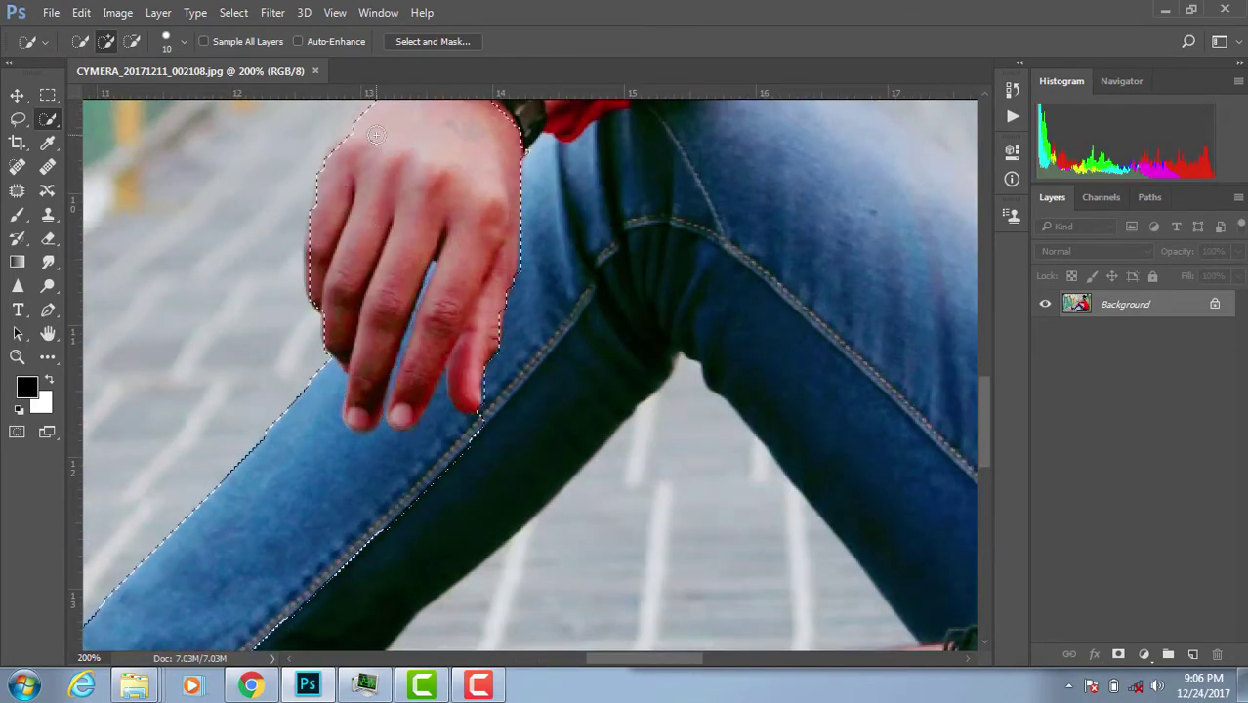
scroll(376, 134, down, 2)
scroll(628, 441, up, 2)
scroll(848, 368, down, 2)
scroll(594, 560, up, 2)
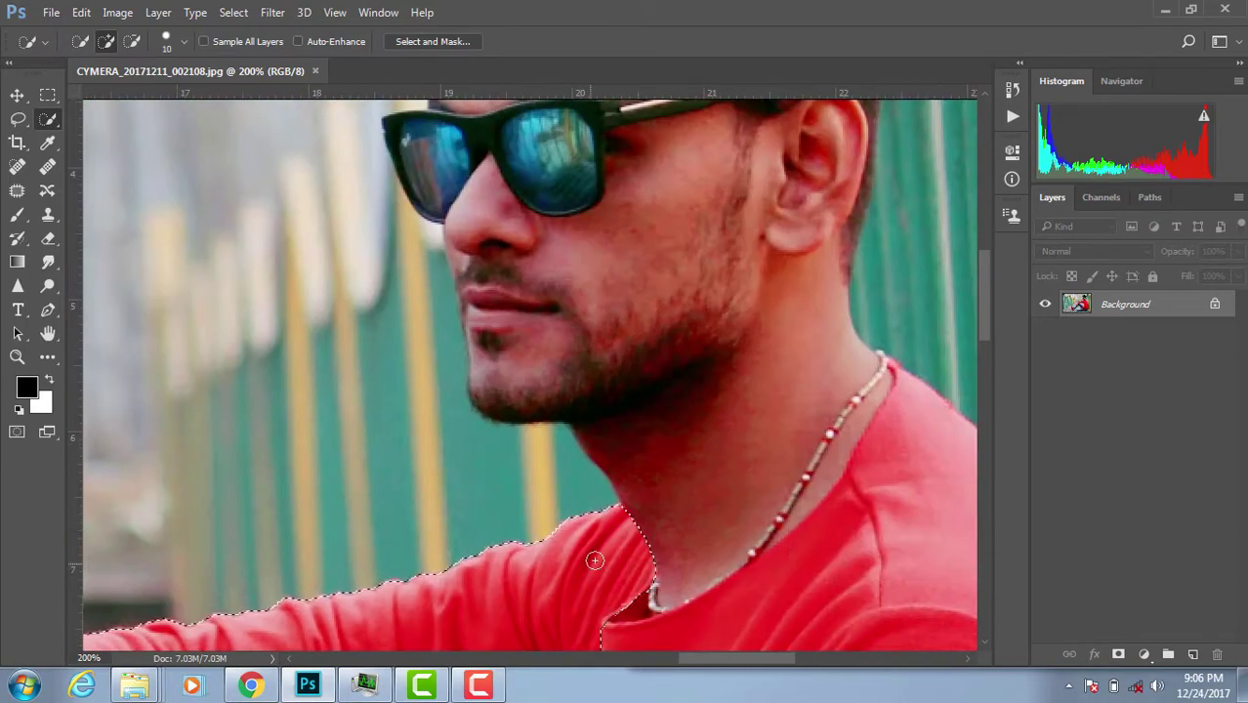
scroll(509, 138, down, 2)
scroll(649, 400, up, 2)
scroll(636, 183, up, 2)
scroll(637, 183, right, 2)
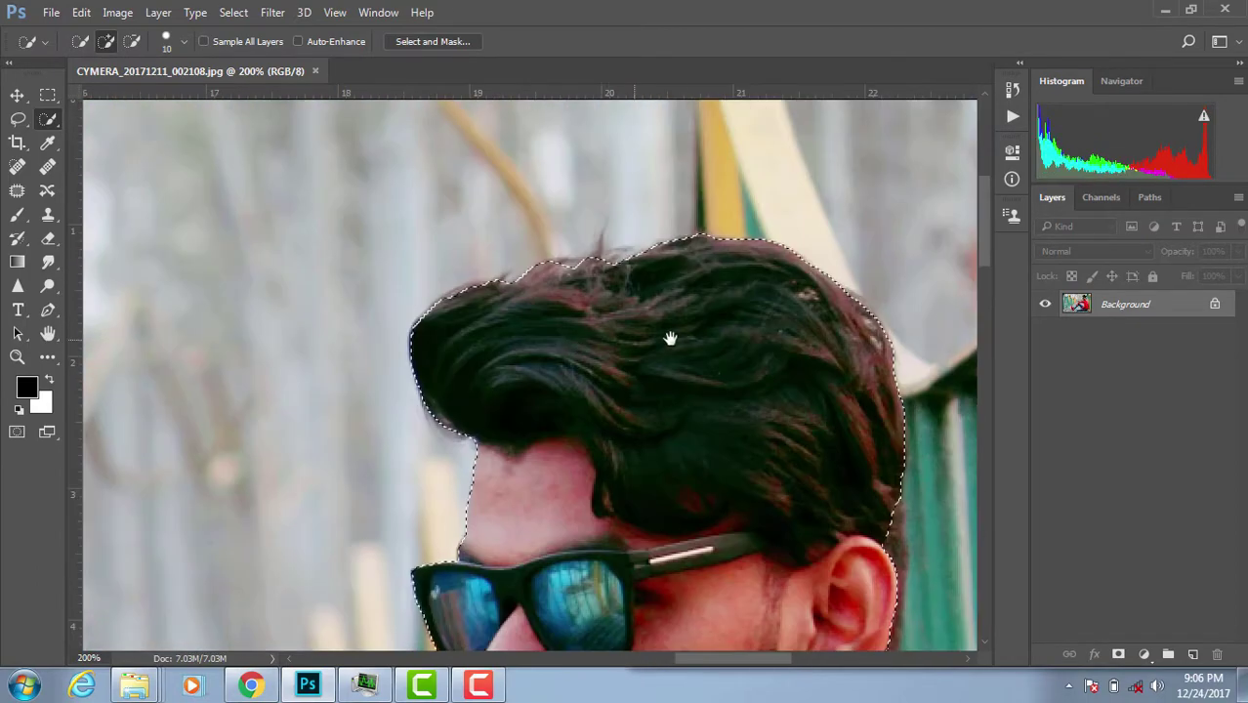
scroll(668, 335, down, 2)
scroll(669, 335, right, 2)
scroll(731, 480, down, 1)
scroll(872, 499, down, 3)
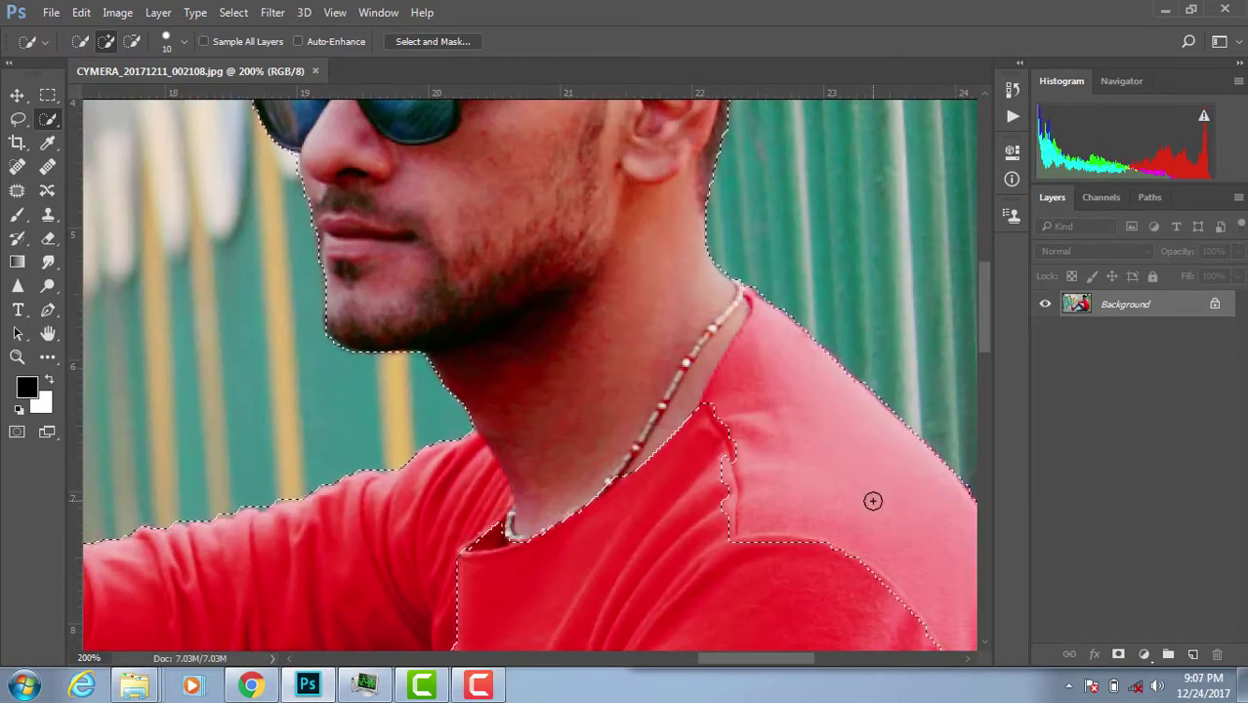
scroll(810, 237, down, 1)
drag(818, 514, 684, 605)
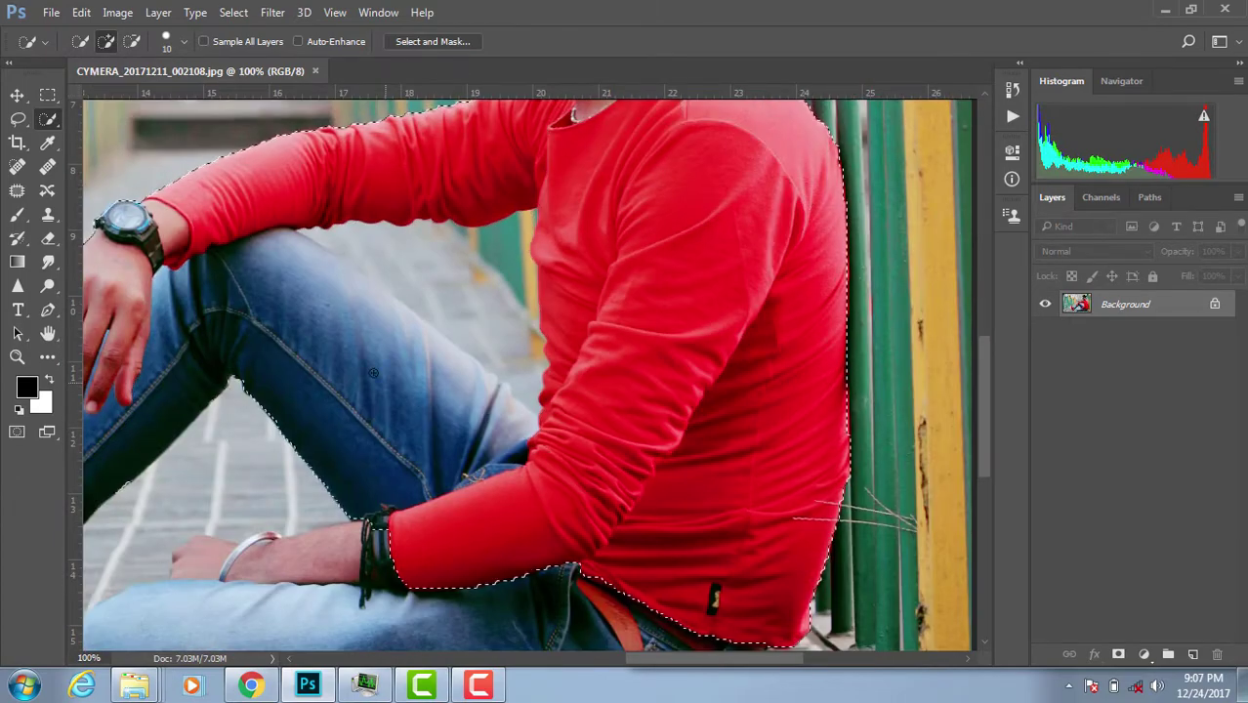
scroll(820, 440, down, 3)
scroll(820, 440, left, 1)
drag(824, 401, 322, 445)
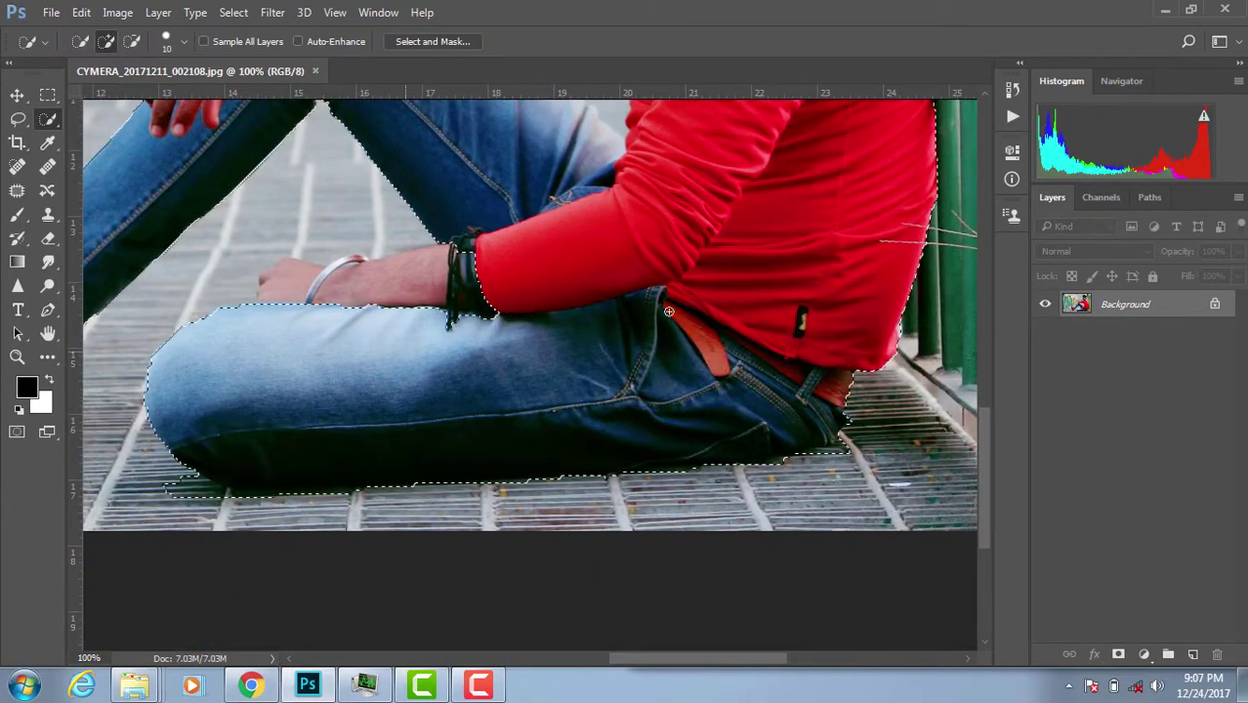
Subtract the background gap between the man's arm and thigh from the selection.
scroll(708, 428, down, 3)
scroll(708, 428, up, 1)
scroll(704, 407, up, 3)
scroll(704, 406, right, 2)
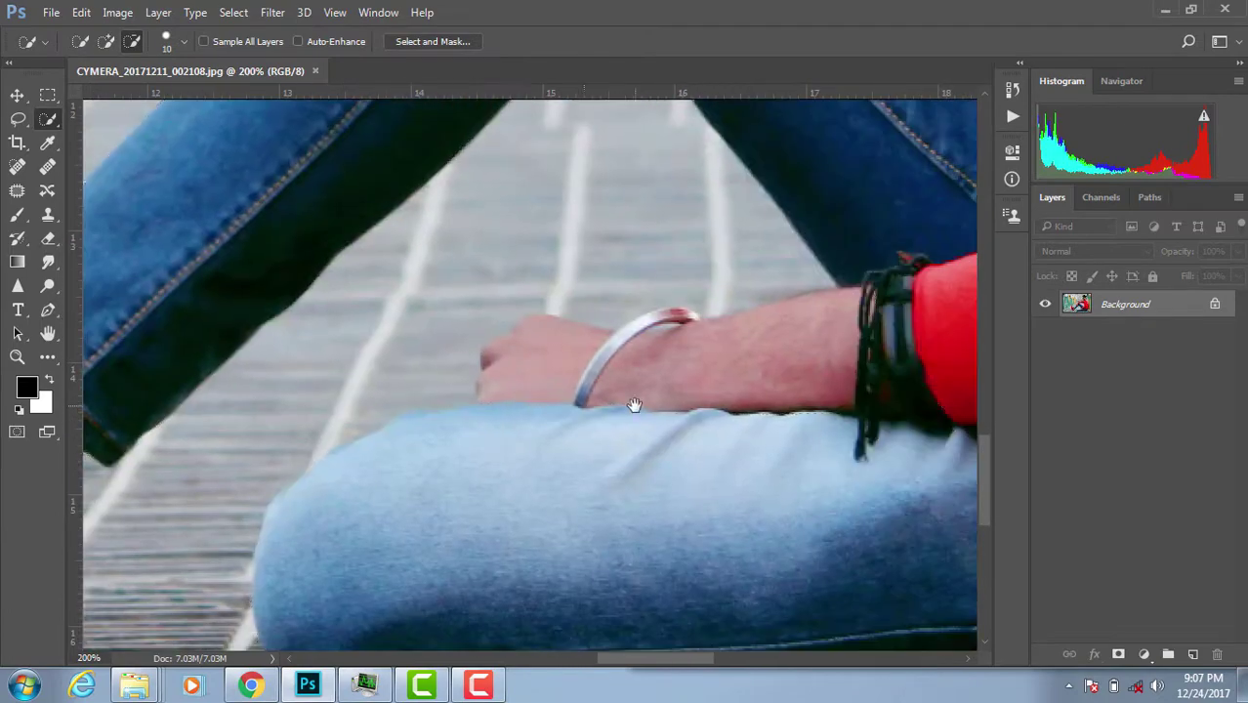
scroll(554, 348, up, 2)
scroll(586, 469, down, 2)
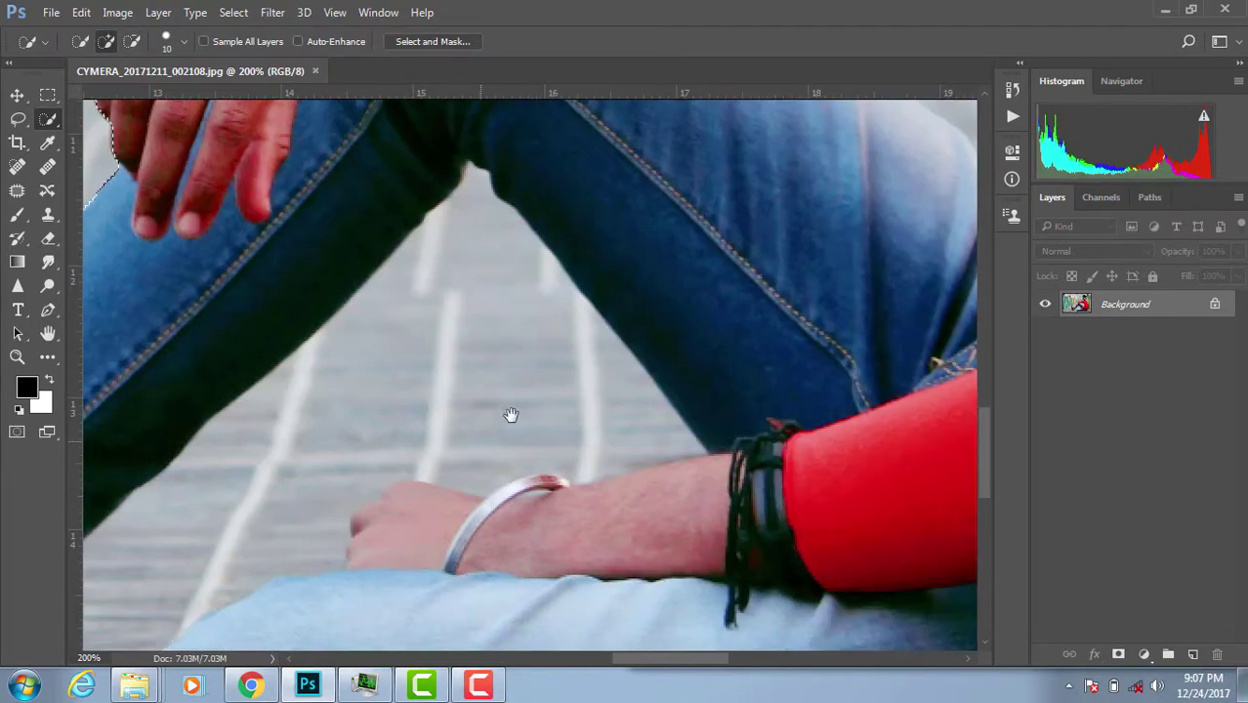
scroll(510, 413, down, 1)
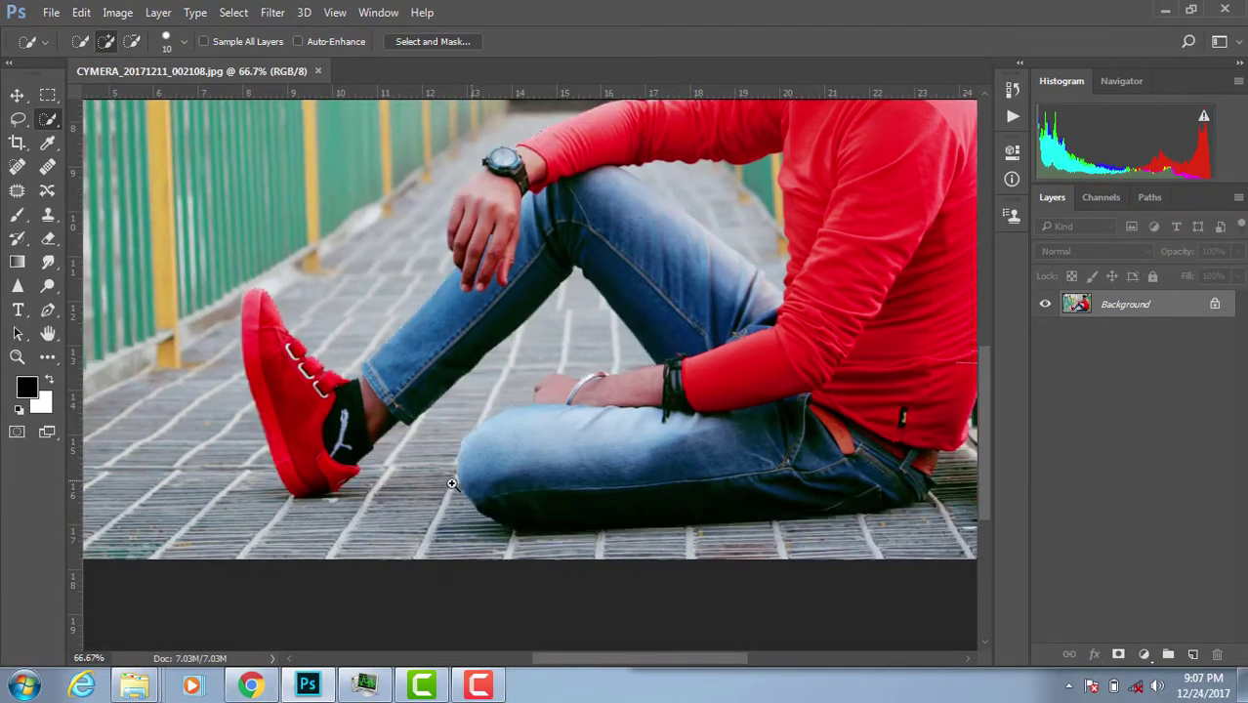
scroll(634, 432, up, 3)
scroll(715, 442, right, 5)
scroll(715, 442, left, 3)
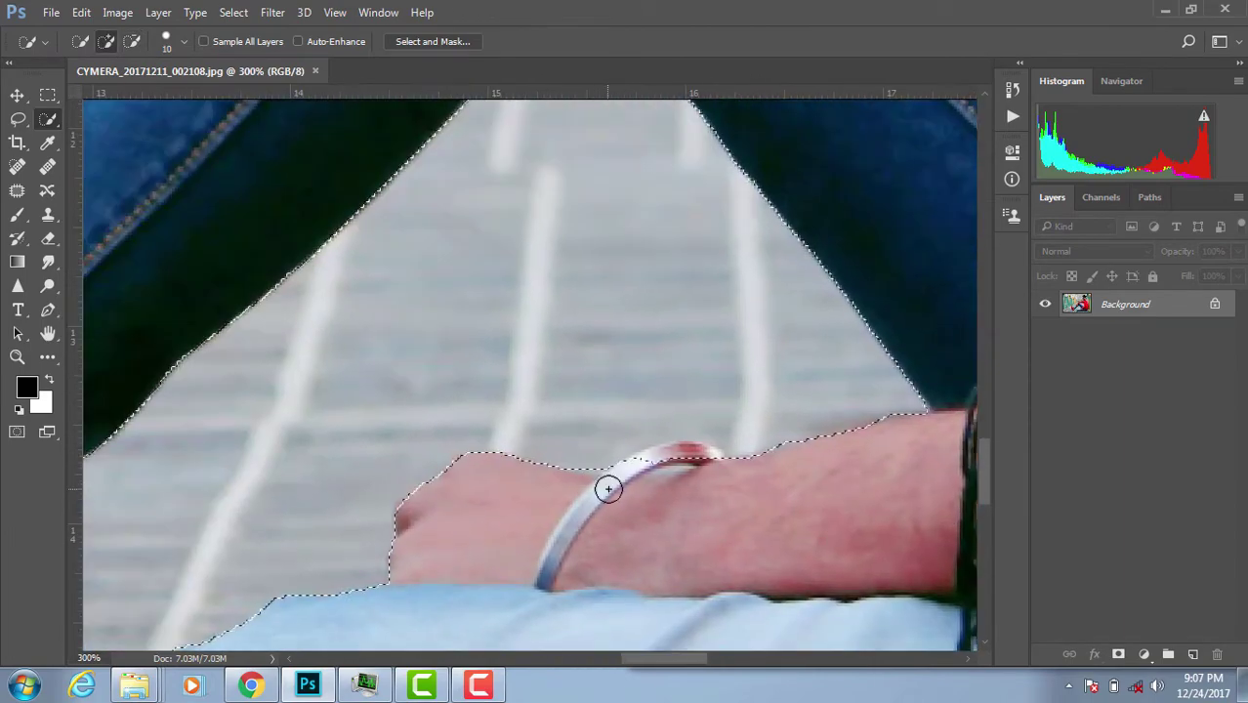
scroll(622, 415, down, 1)
scroll(621, 415, down, 2)
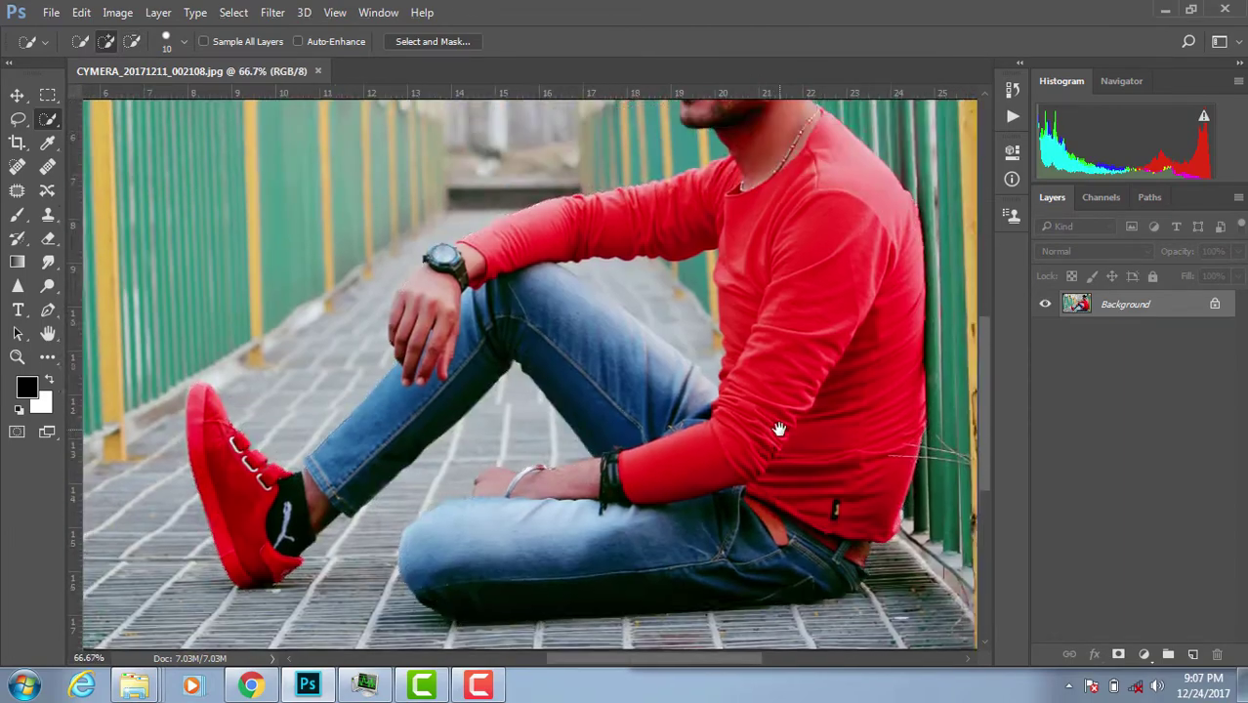
scroll(635, 420, up, 2)
scroll(654, 429, down, 3)
scroll(676, 437, up, 1)
scroll(676, 437, up, 2)
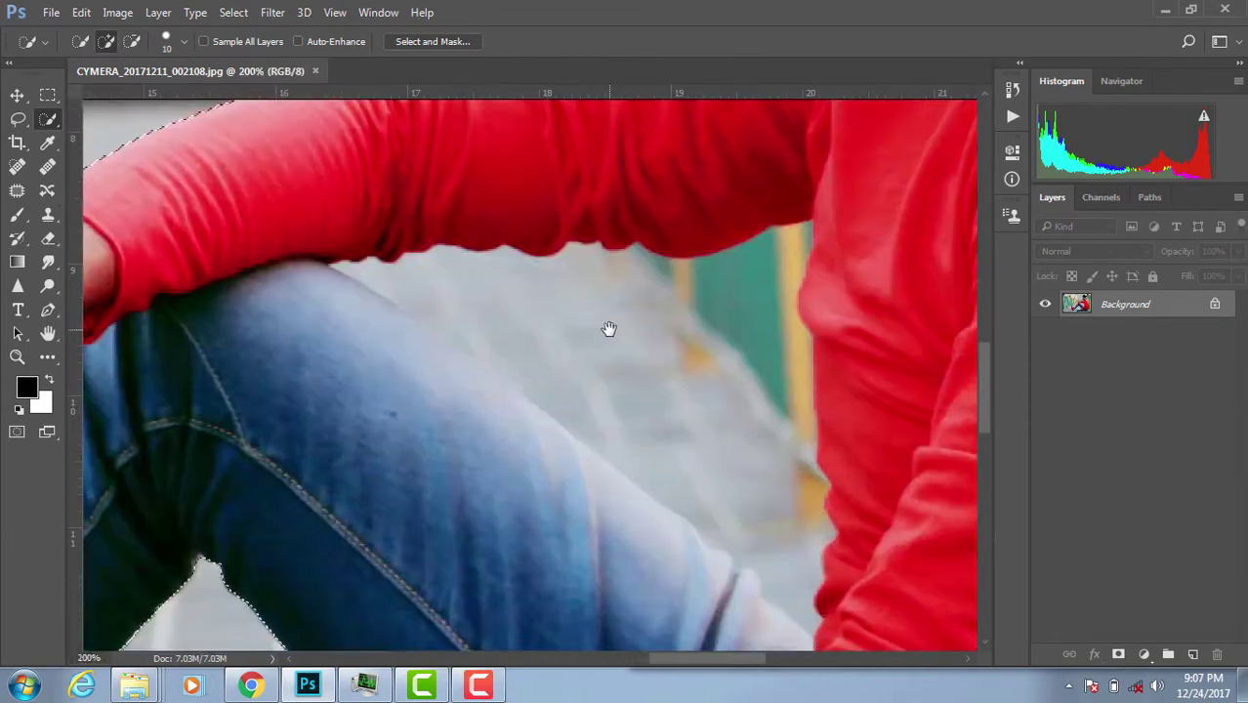
mouse_move(575, 314)
mouse_down()
mouse_move(740, 421)
mouse_move(803, 235)
mouse_up()
drag(546, 293, 445, 269)
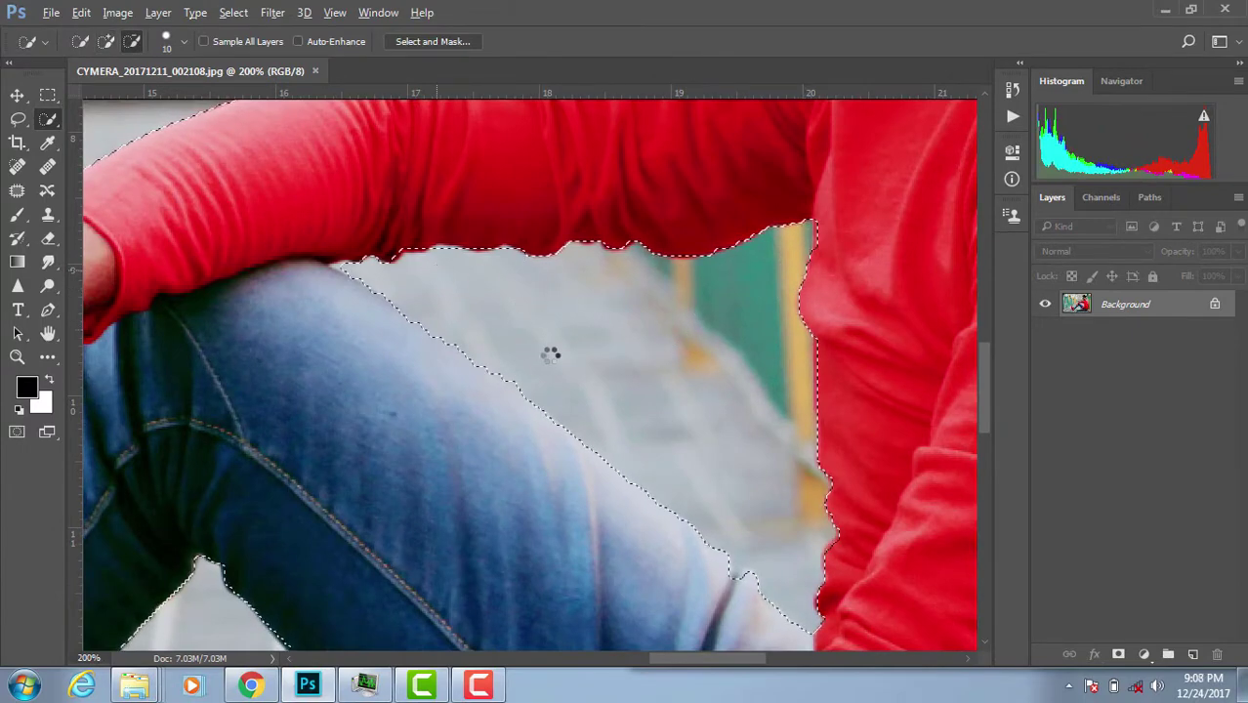
scroll(586, 361, down, 1)
scroll(606, 367, down, 1)
scroll(609, 361, down, 1)
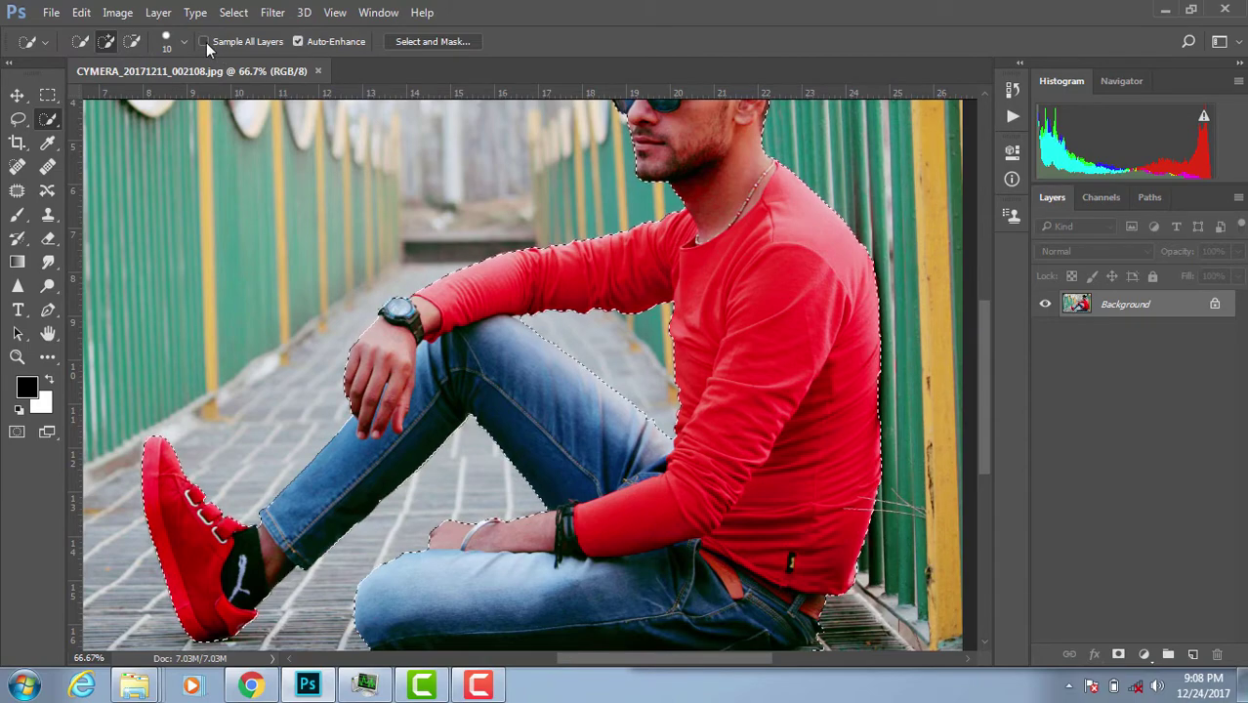
Refine the edge in Select and Mask (Shift Edge +16%, Radius 0 px), outputting New Layer with Layer Mask.
click(434, 42)
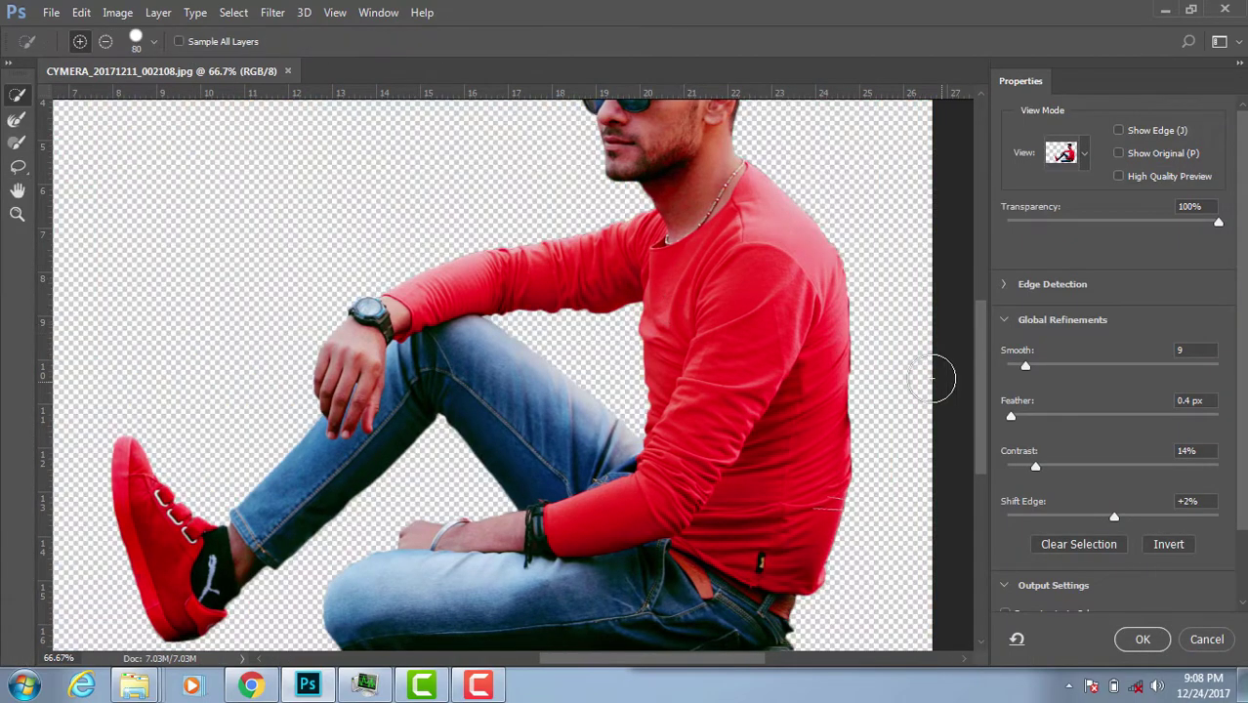
scroll(586, 304, up, 1)
scroll(595, 308, down, 3)
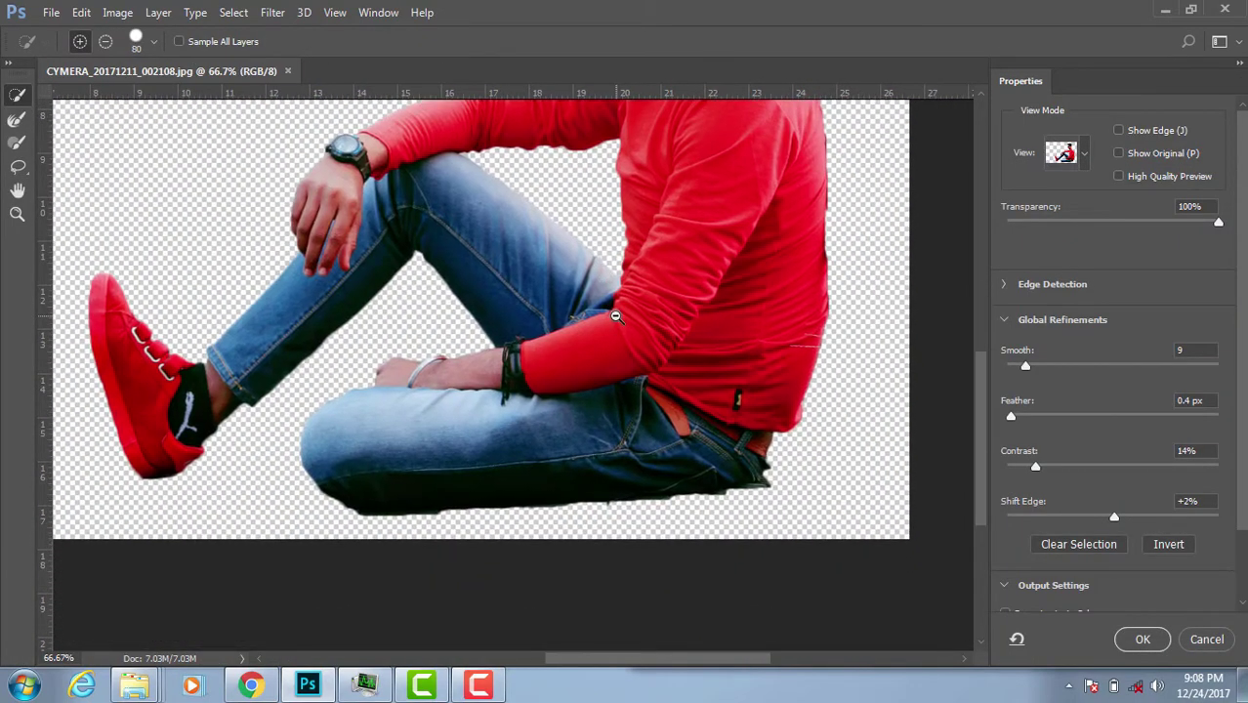
scroll(628, 363, down, 1)
scroll(628, 363, up, 3)
scroll(645, 359, up, 2)
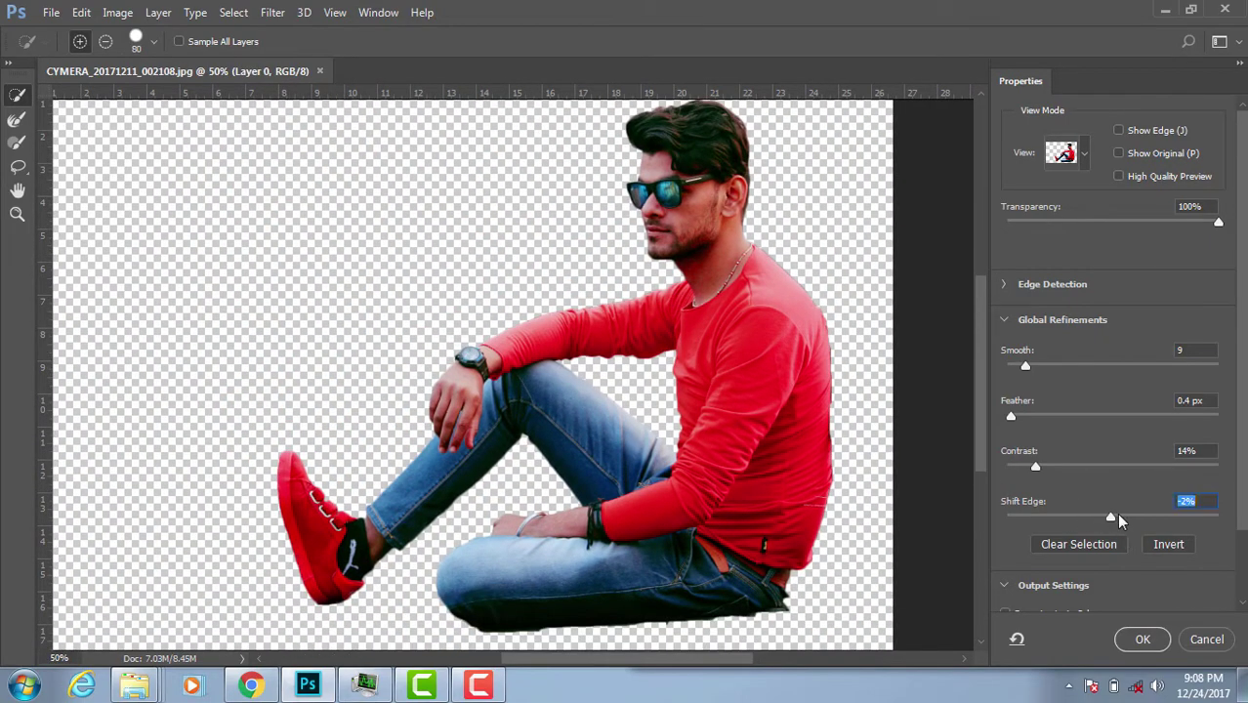
click(1006, 287)
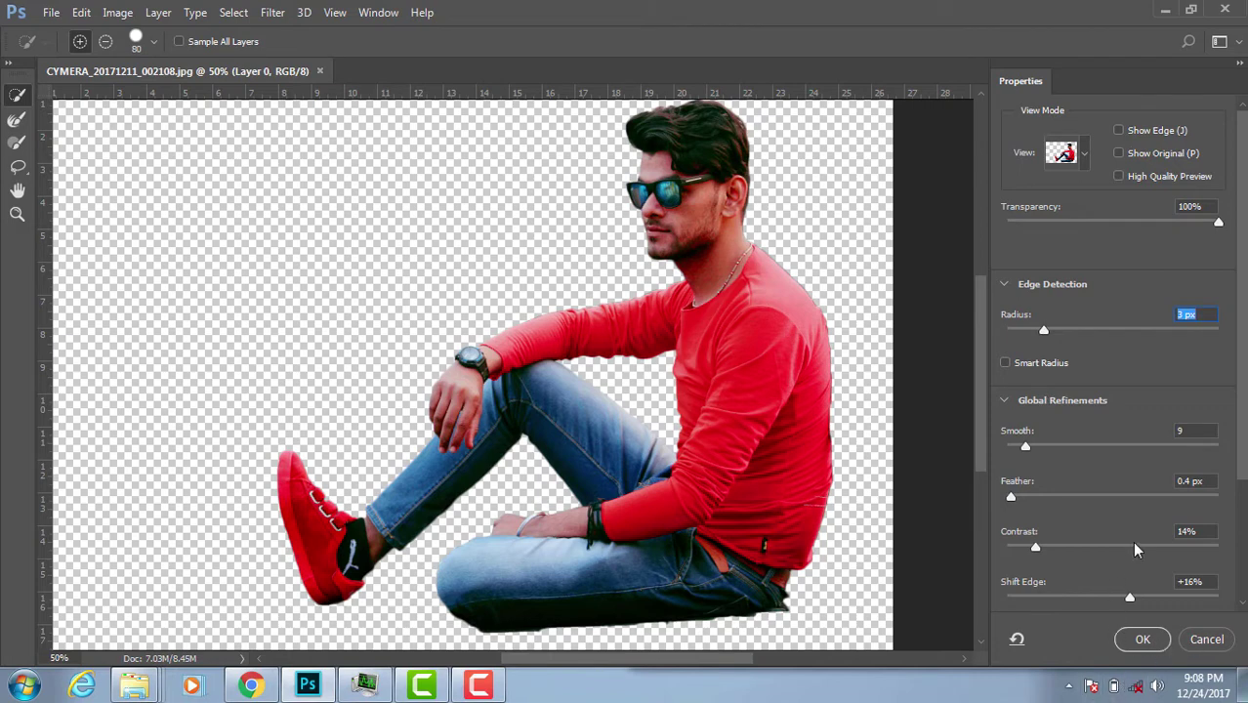
scroll(1132, 541, down, 5)
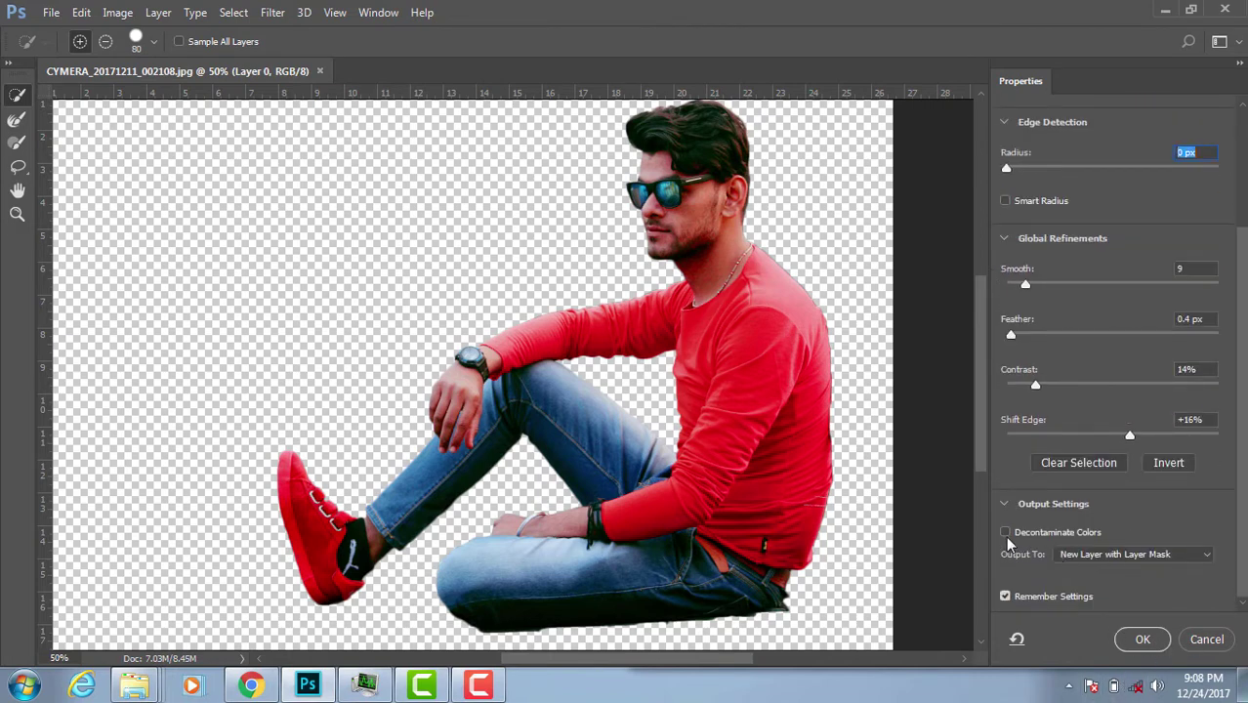
click(1138, 554)
click(1123, 598)
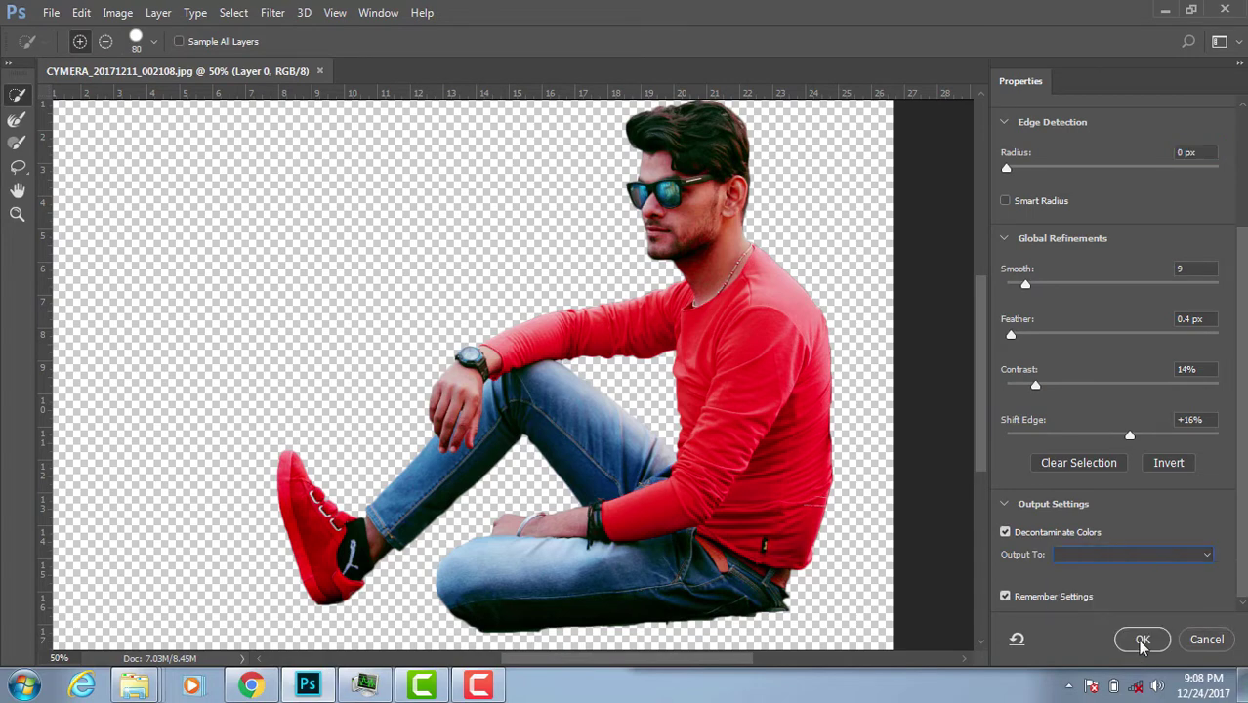
click(1141, 640)
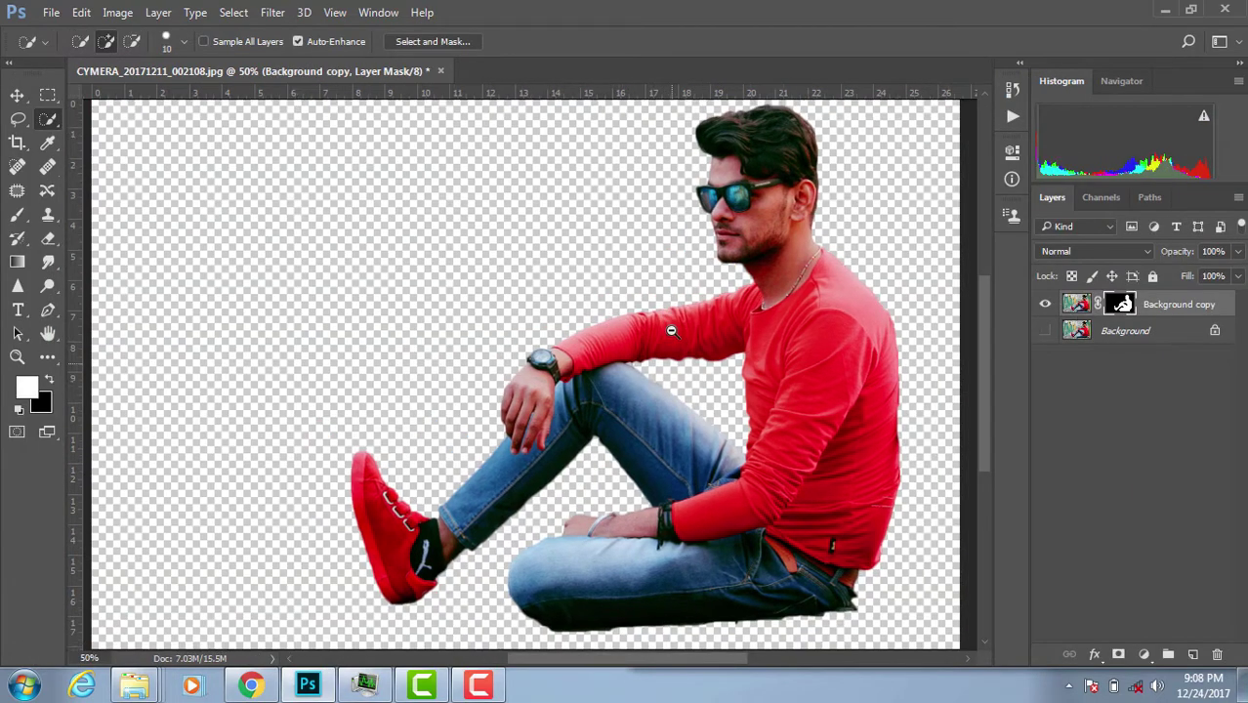
key(ctrl+minus)
key(ctrl+plus)
key(ctrl+minus)
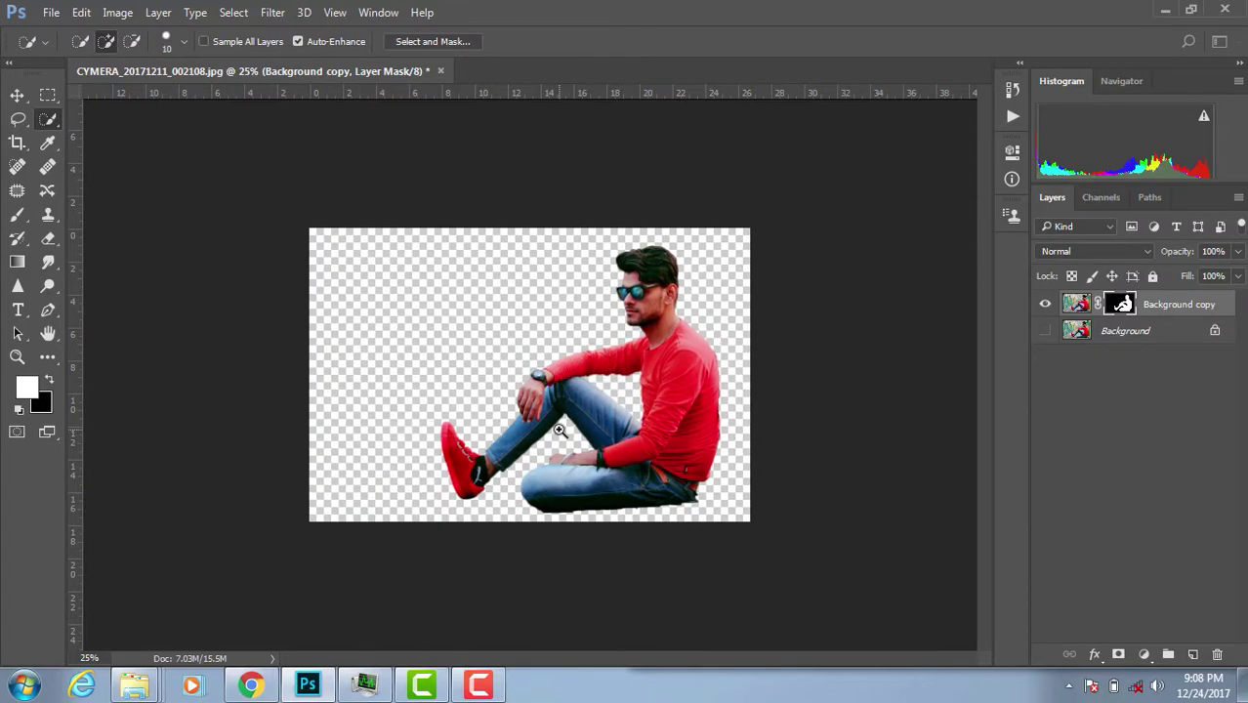
key(ctrl+plus)
key(ctrl+plus)
key(ctrl+plus)
key(ctrl+plus)
drag(506, 375, 763, 479)
drag(601, 358, 634, 445)
key(ctrl+minus)
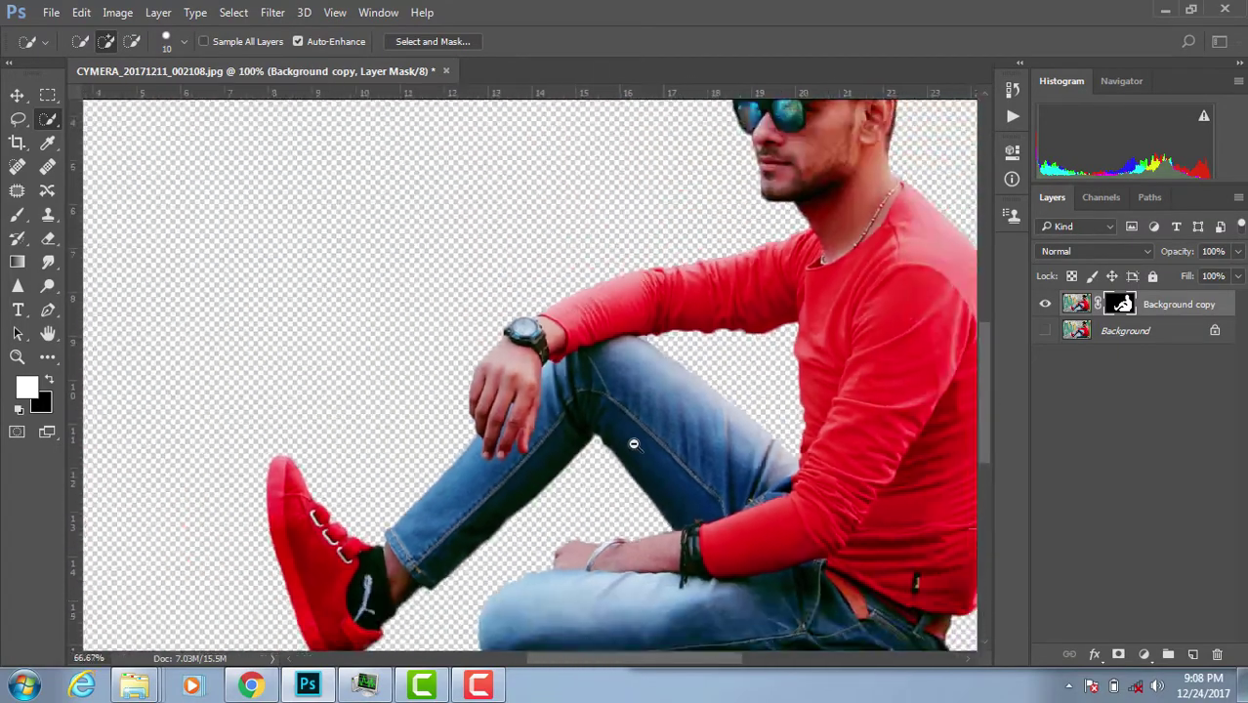
key(ctrl+minus)
key(ctrl+minus)
drag(603, 327, 412, 424)
mouse_move(135, 686)
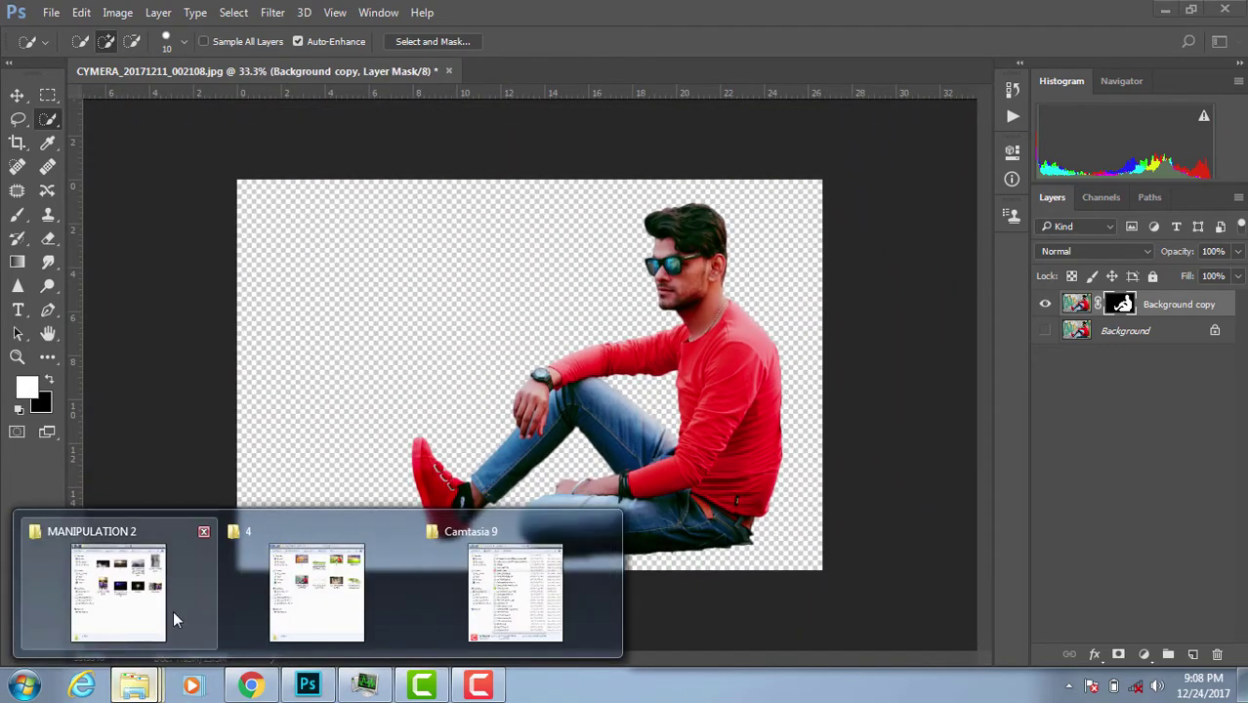
click(173, 610)
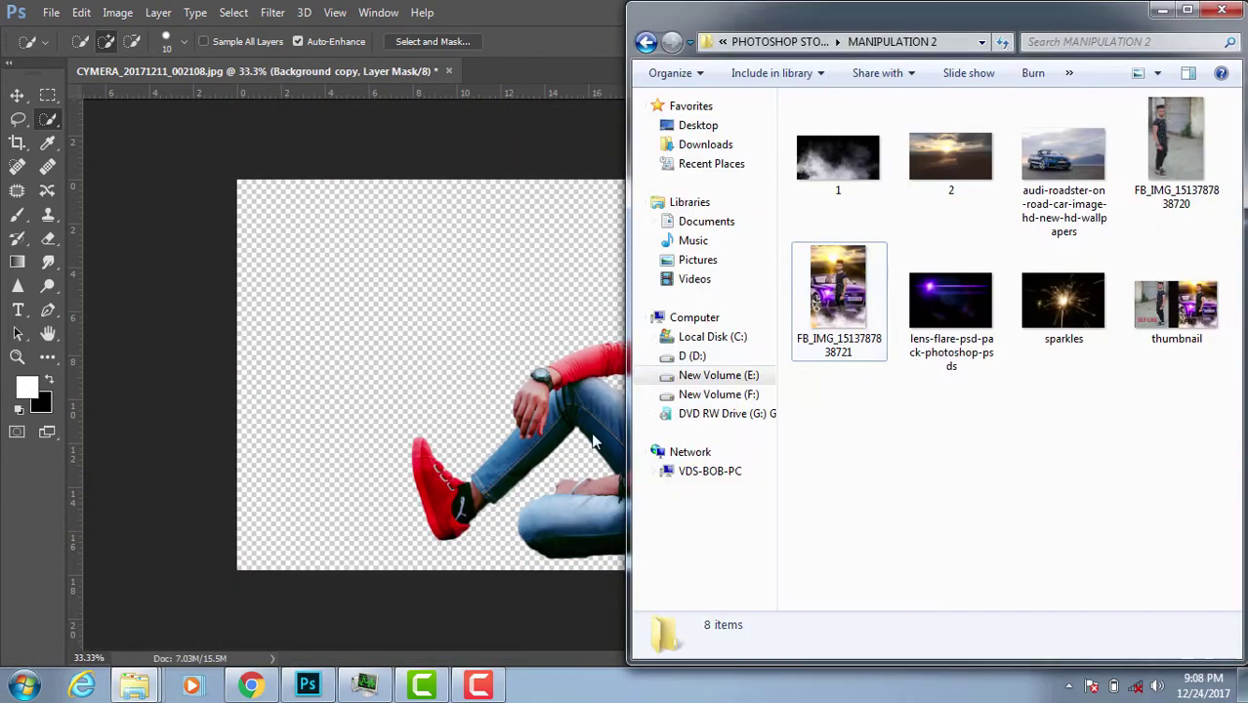
click(644, 42)
key(4)
key(Return)
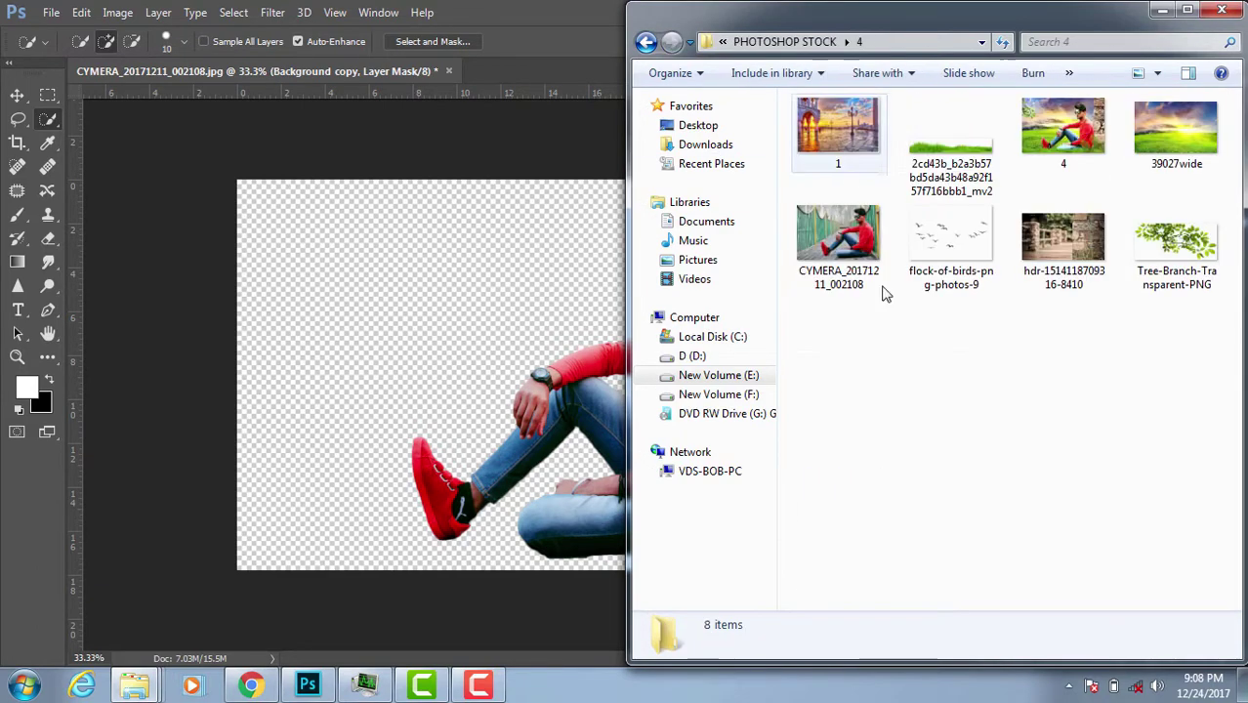
right_click(1054, 268)
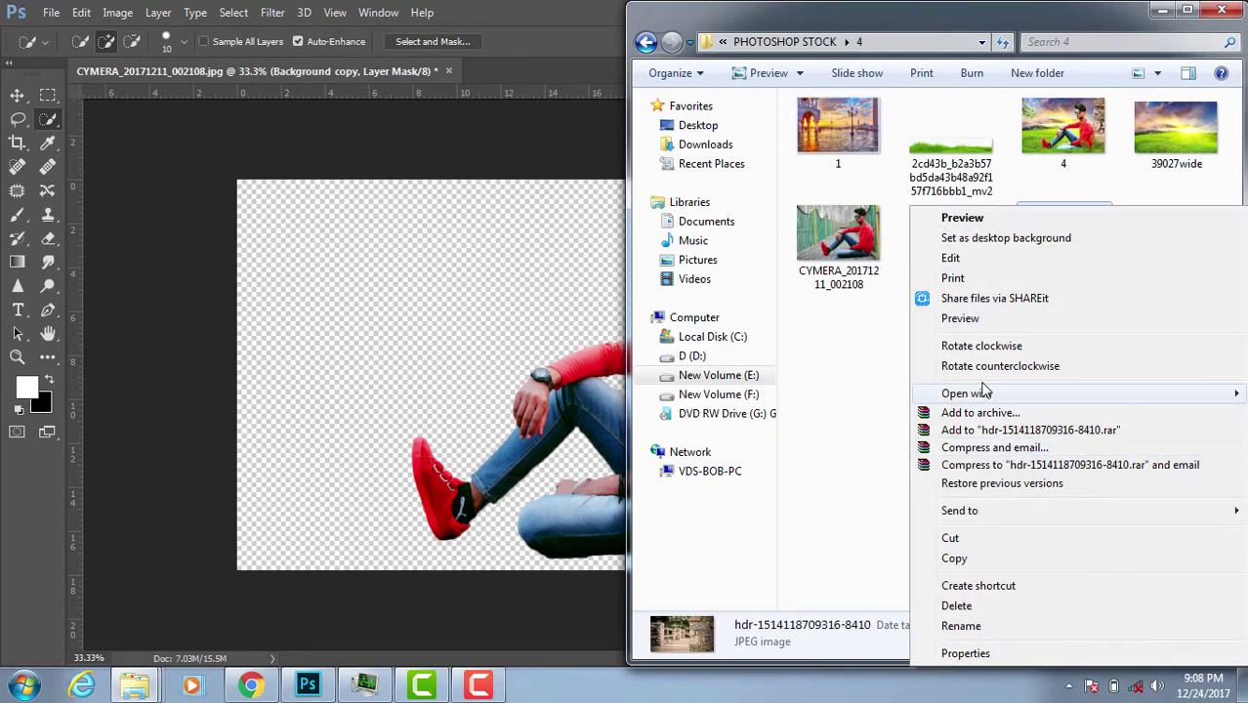
mouse_move(966, 393)
click(747, 395)
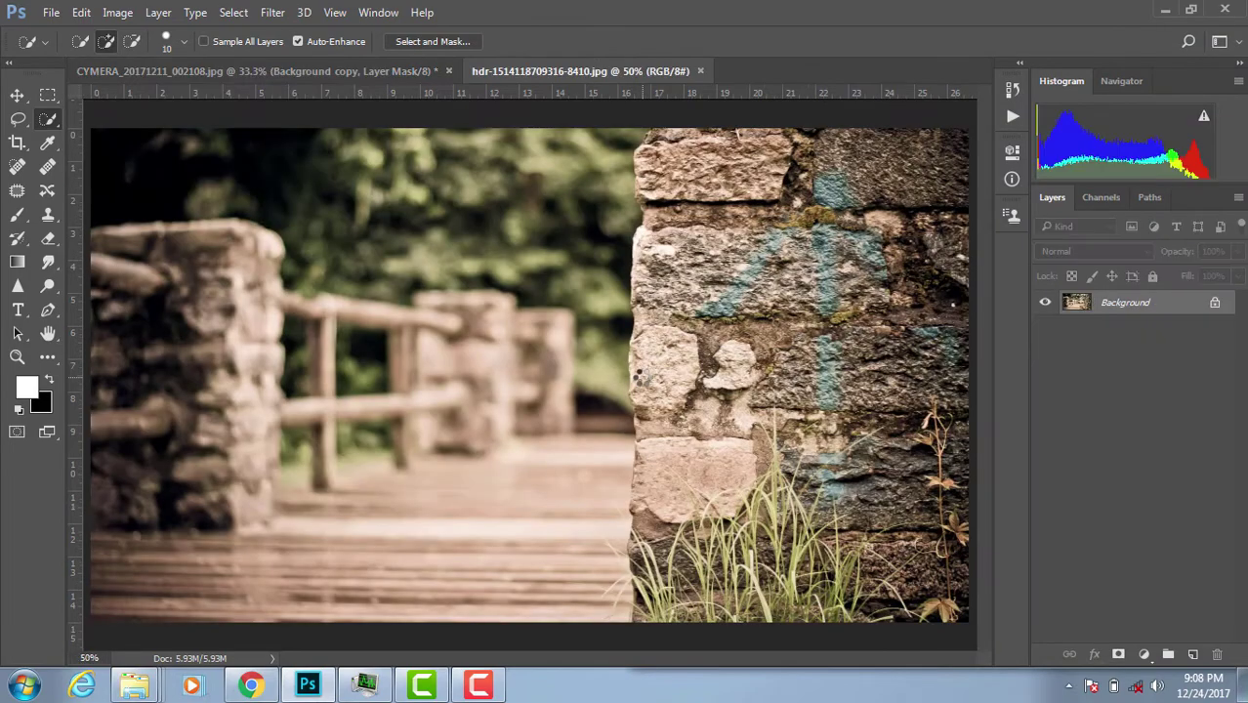
Select the stone wall and grass on the right of the pathway photo.
key(ctrl+minus)
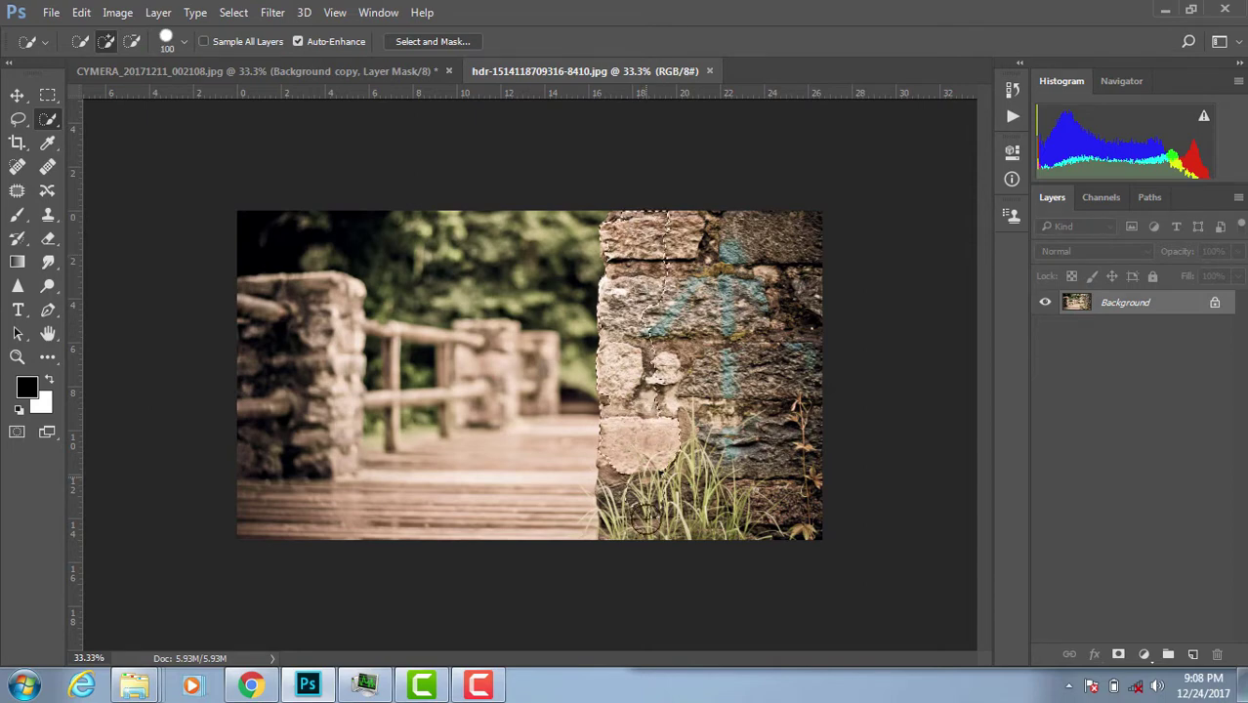
drag(646, 516, 624, 474)
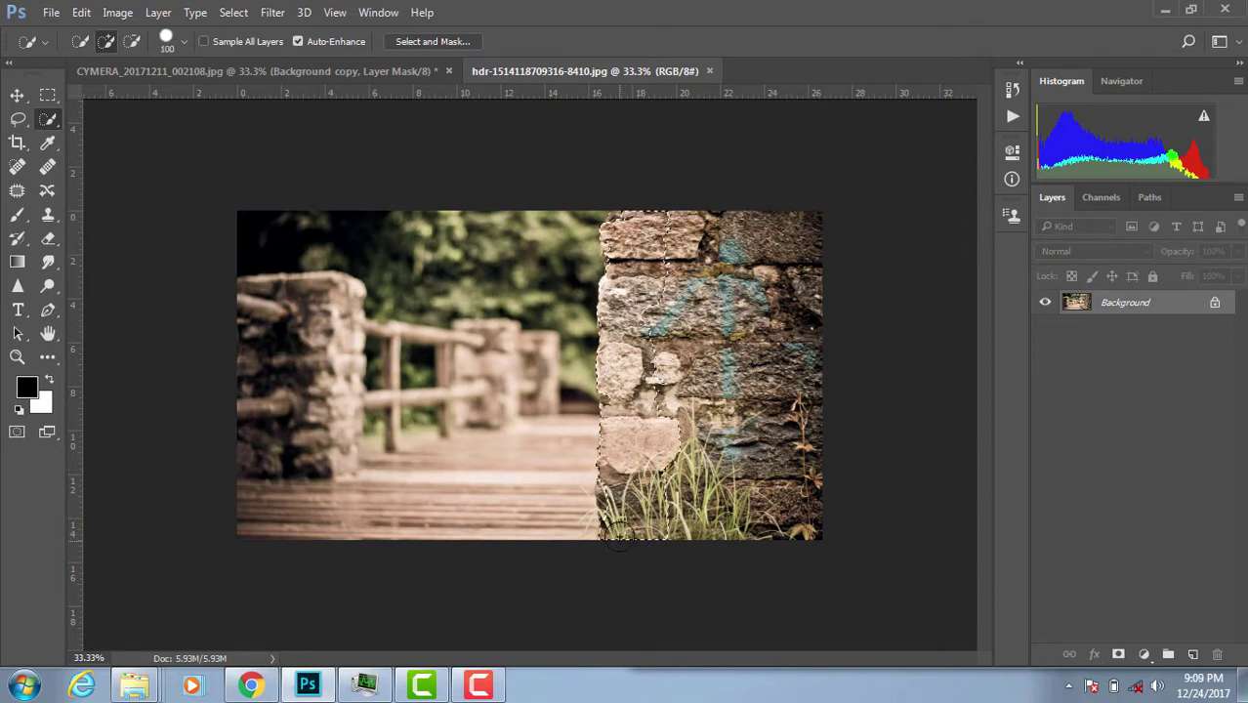
key(ctrl+plus)
key(ctrl+plus)
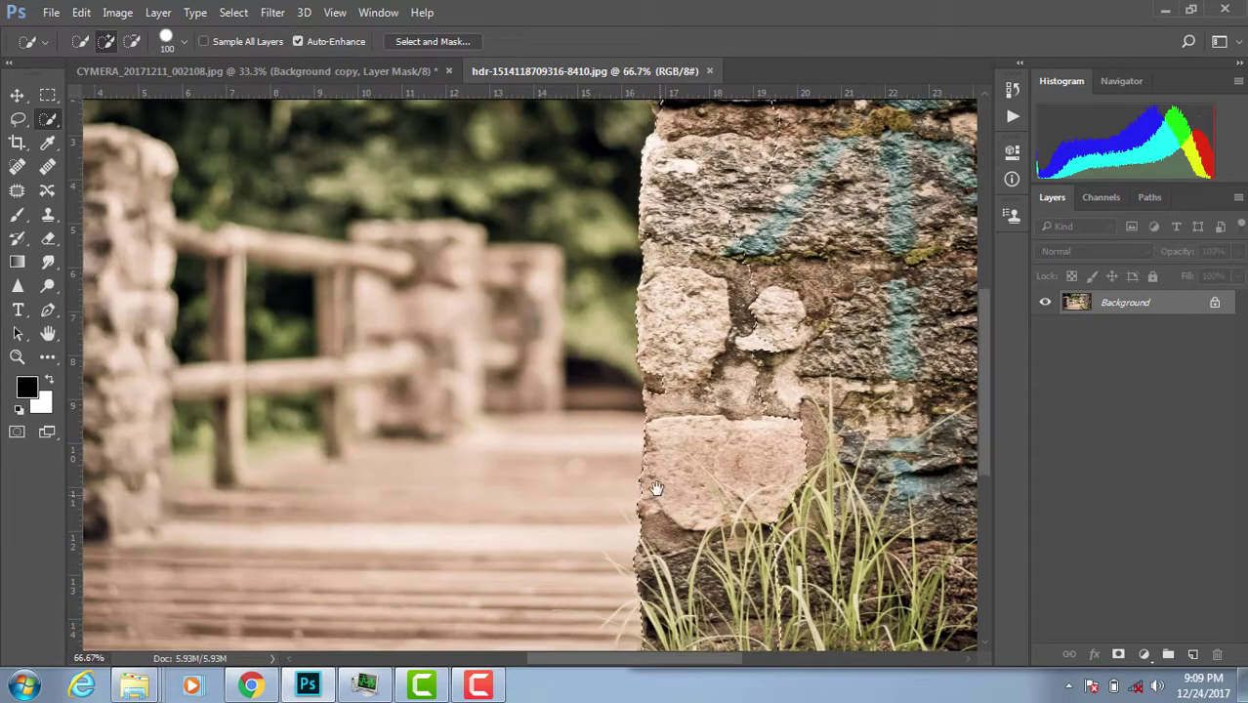
mouse_move(607, 504)
mouse_down()
mouse_move(505, 398)
mouse_move(468, 405)
mouse_up()
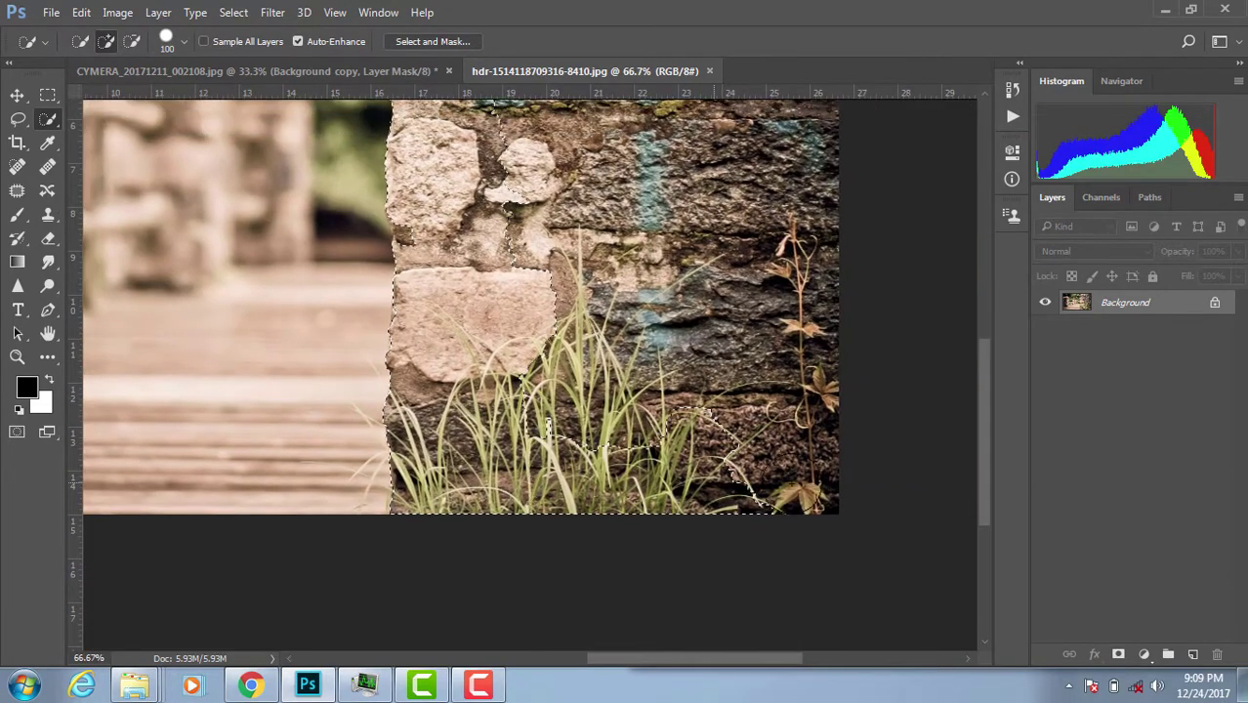
drag(533, 429, 811, 205)
ctrl+alt+click(662, 420)
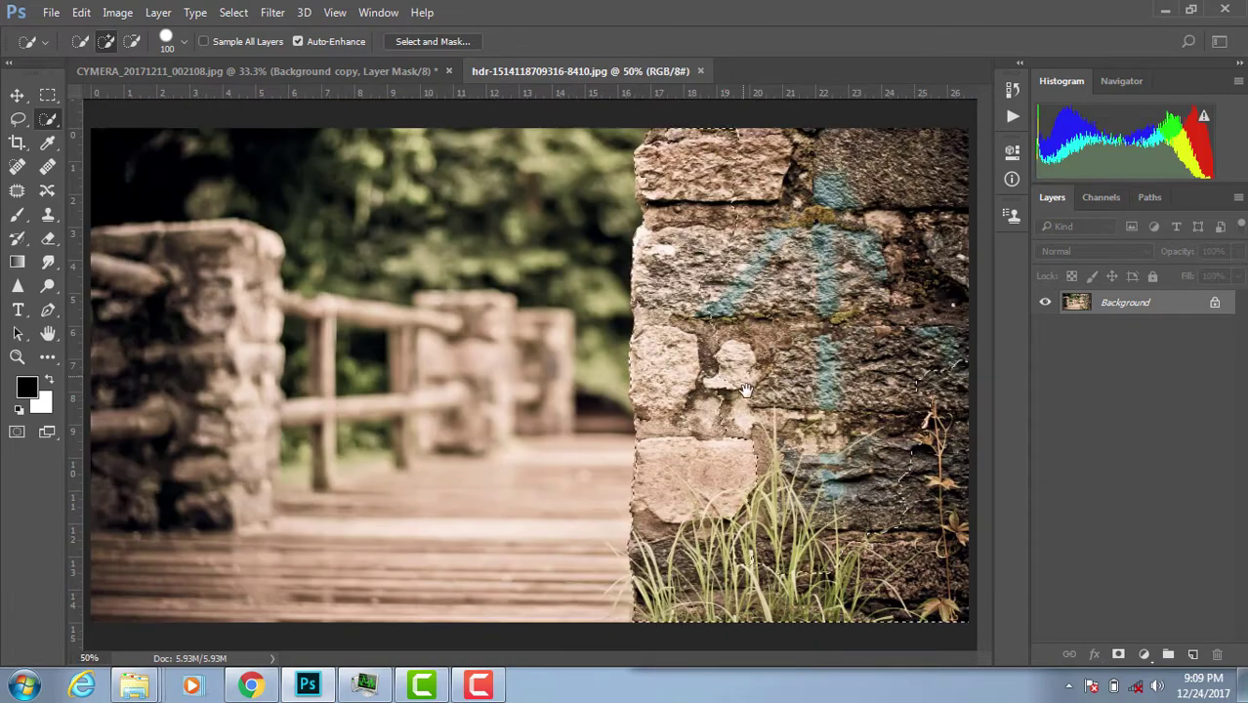
ctrl+alt+click(662, 420)
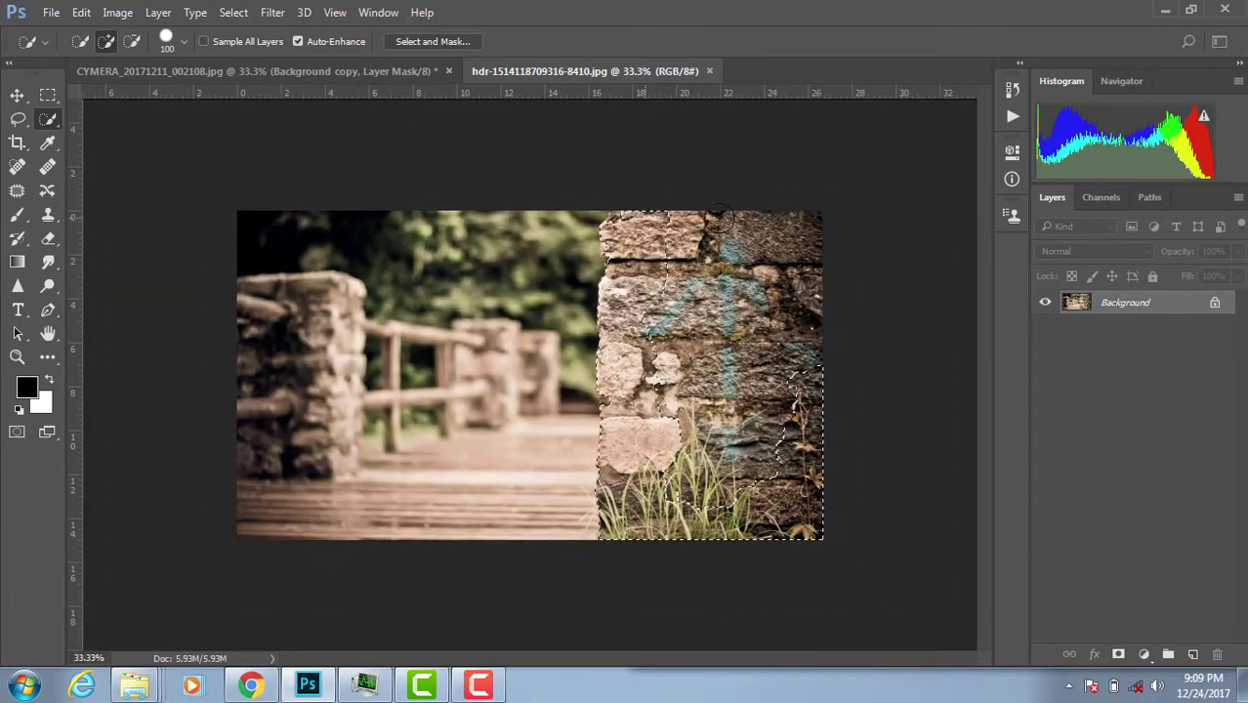
drag(719, 217, 817, 251)
drag(782, 462, 742, 288)
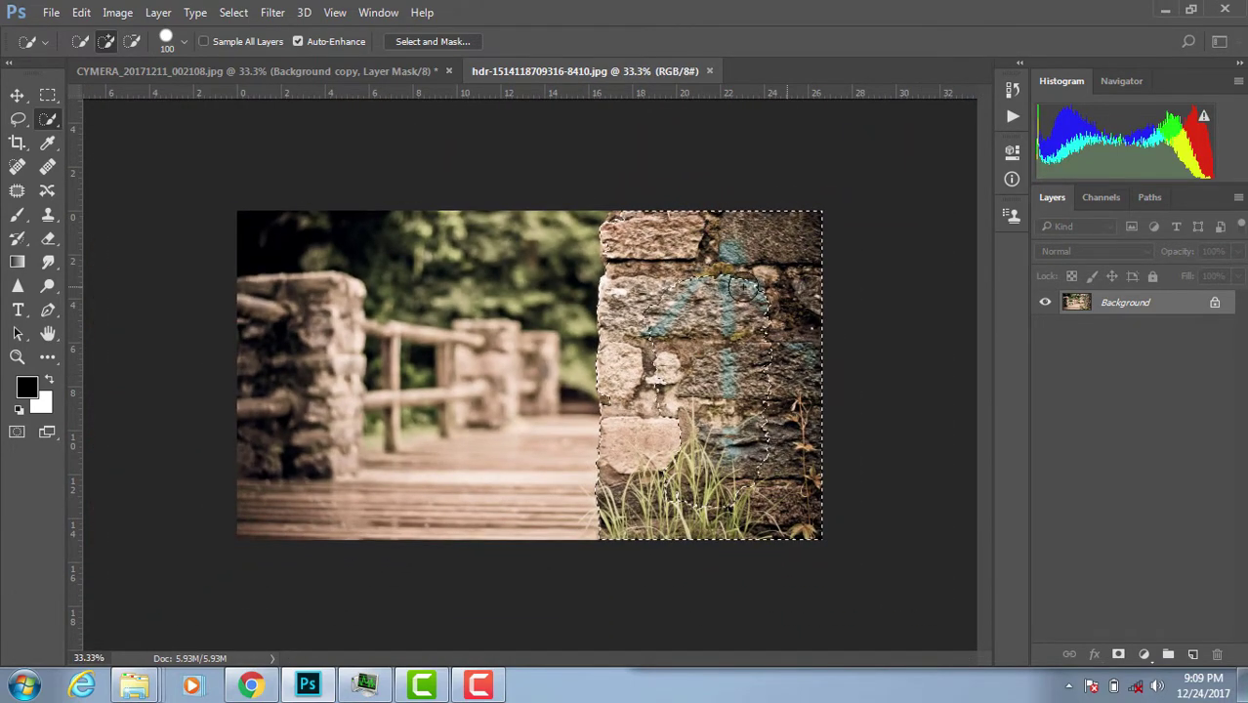
Check the wall's top and base edges, then copy the selection to a new layer.
ctrl+click(674, 256)
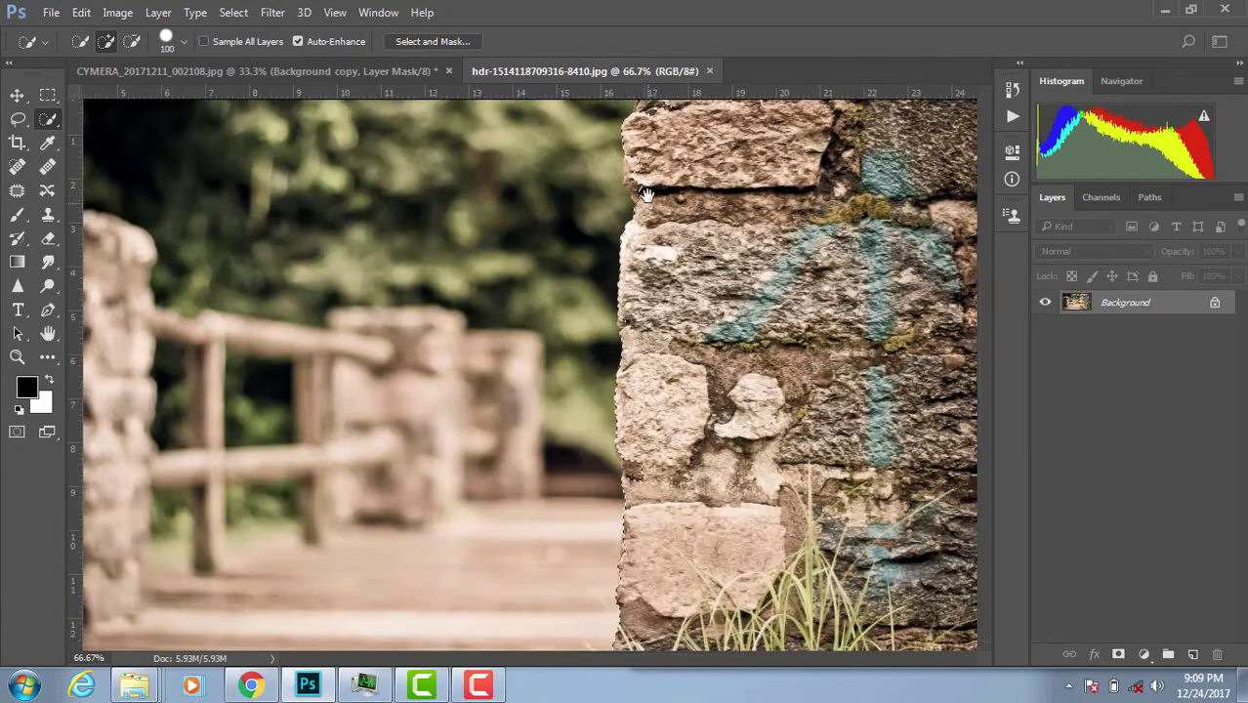
scroll(674, 258, up, 2)
ctrl+click(674, 258)
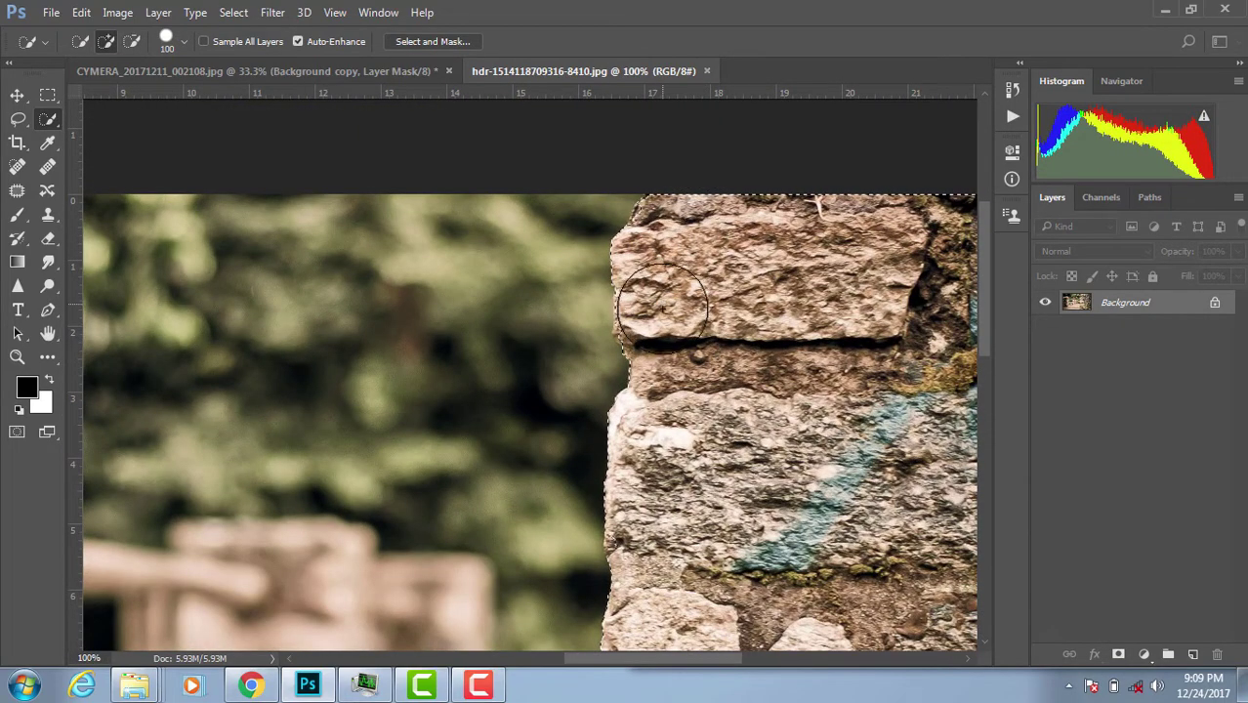
scroll(692, 315, down, 5)
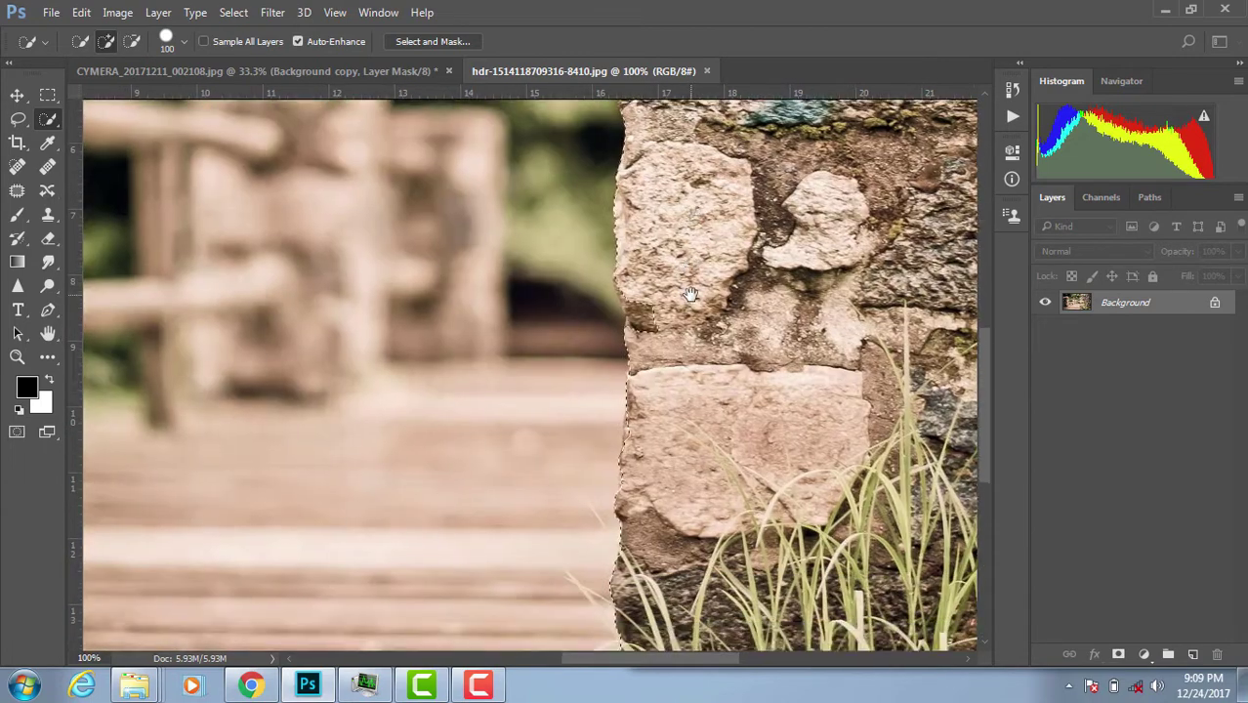
ctrl+alt+click(701, 413)
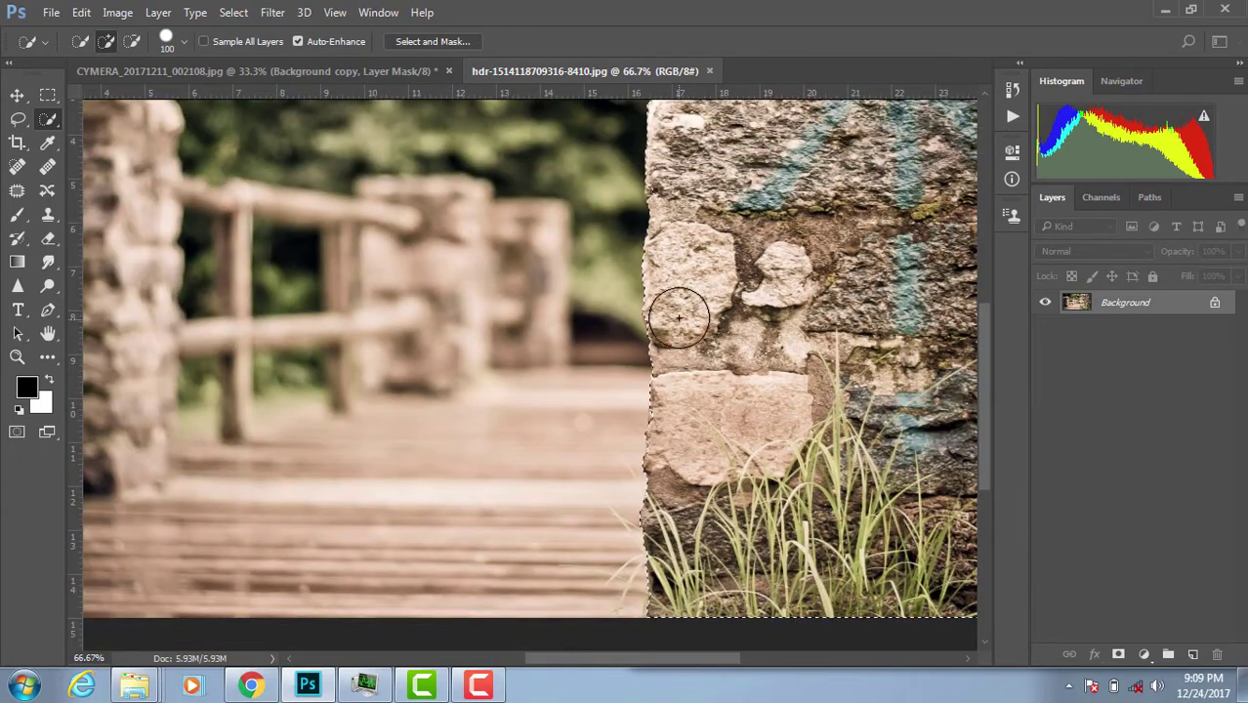
ctrl+click(679, 315)
scroll(680, 292, down, 5)
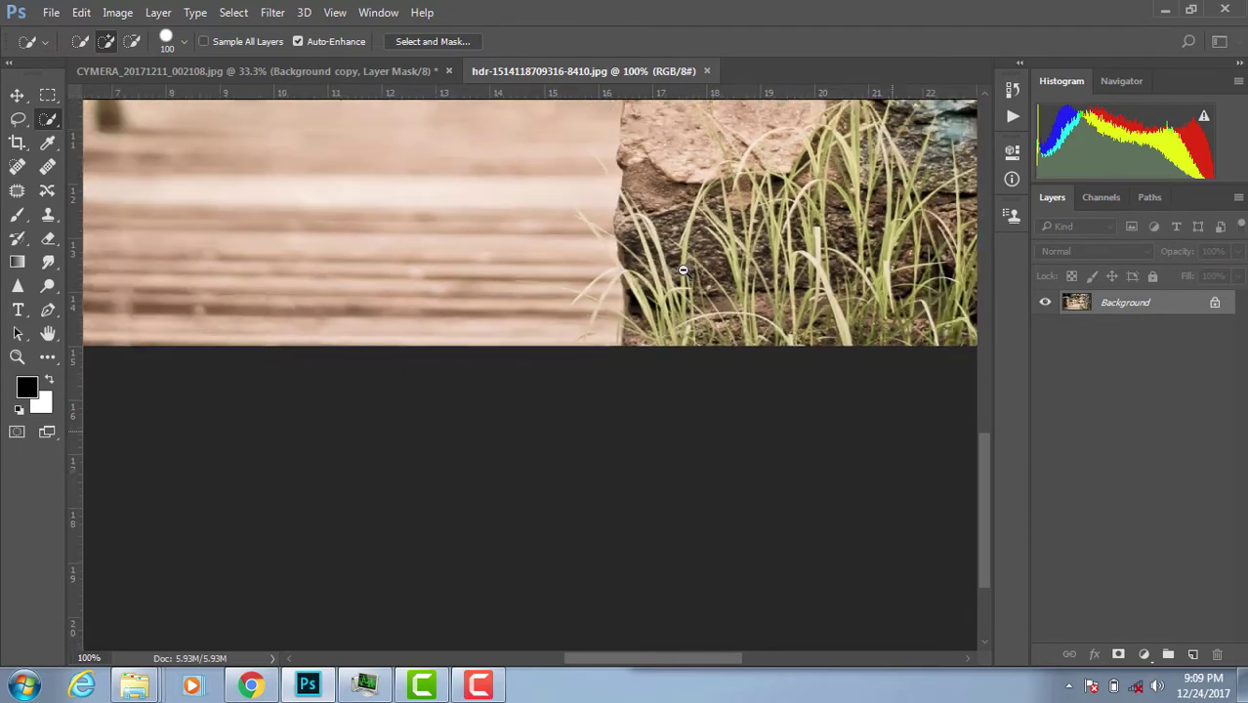
ctrl+alt+click(683, 271)
ctrl+alt+click(682, 271)
ctrl+alt+click(682, 270)
ctrl+alt+click(682, 270)
ctrl+click(682, 271)
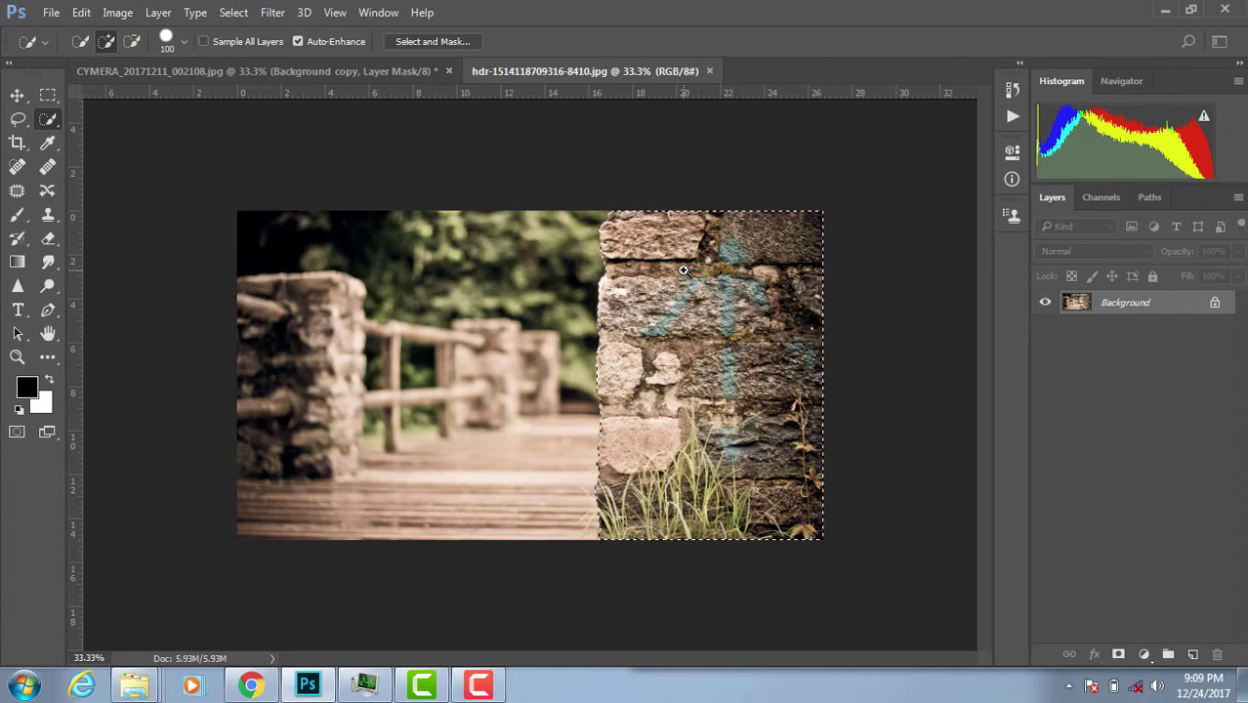
key(ctrl+j)
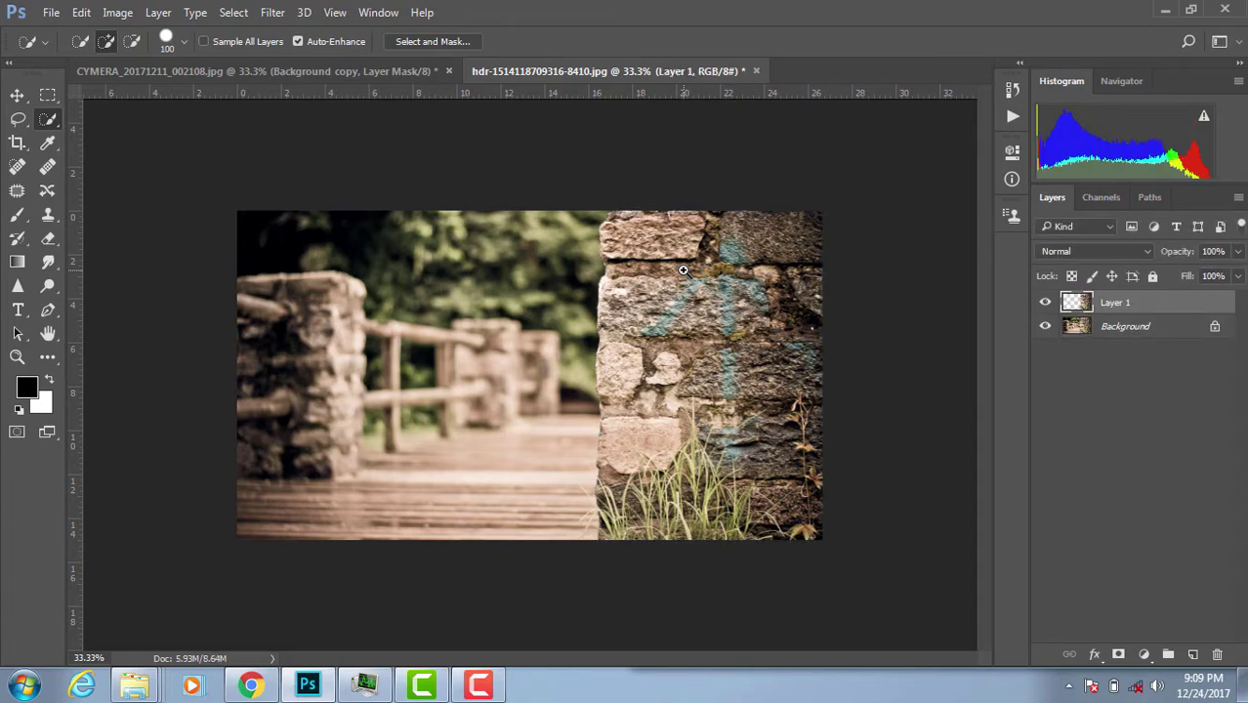
Drag the stone wall layer into the CYMERA document of the man.
key(v)
drag(673, 304, 376, 109)
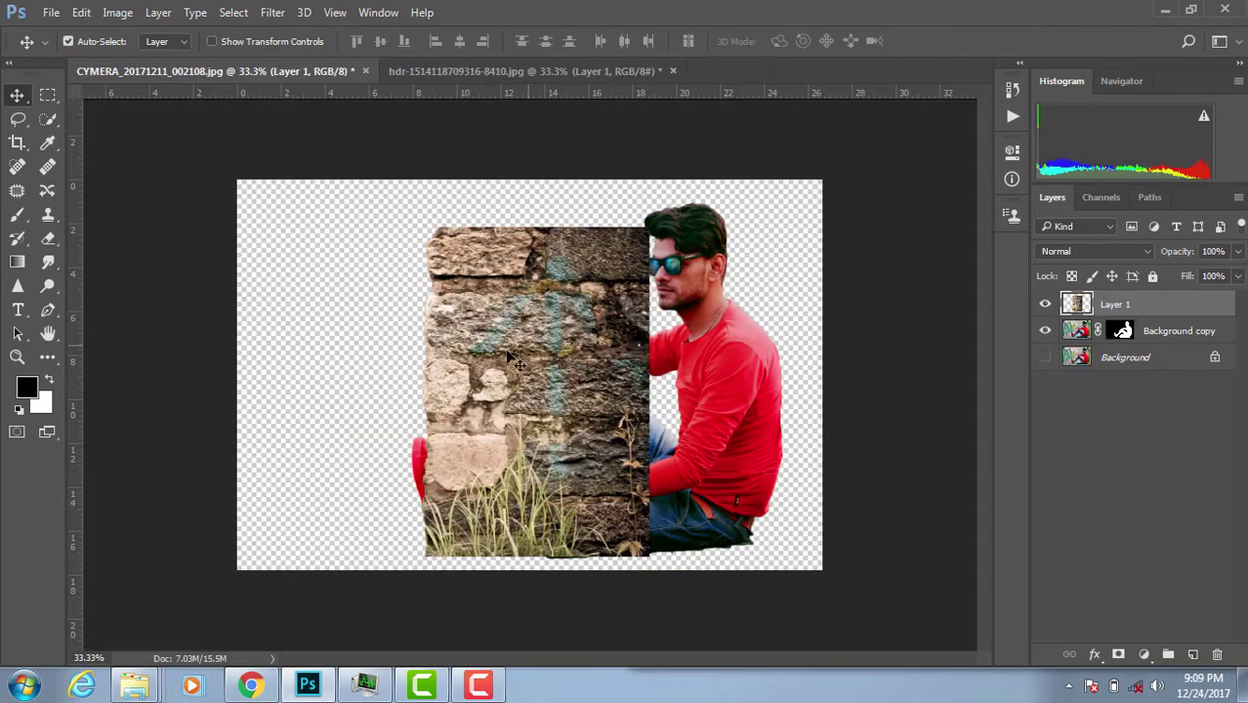
mouse_move(374, 59)
mouse_down()
mouse_move(682, 358)
mouse_move(765, 410)
mouse_move(710, 446)
mouse_up()
key(ctrl+minus)
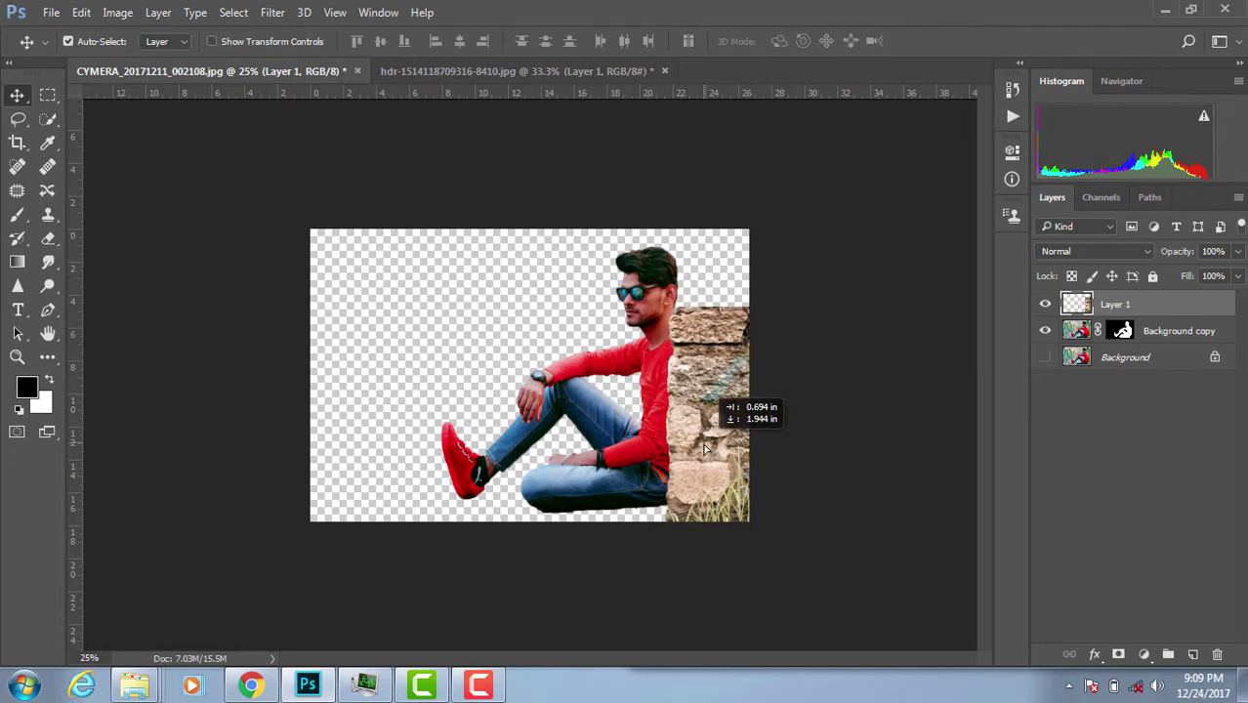
Shrink the stone patch with Free Transform and nudge the man slightly left and down.
key(ctrl+t)
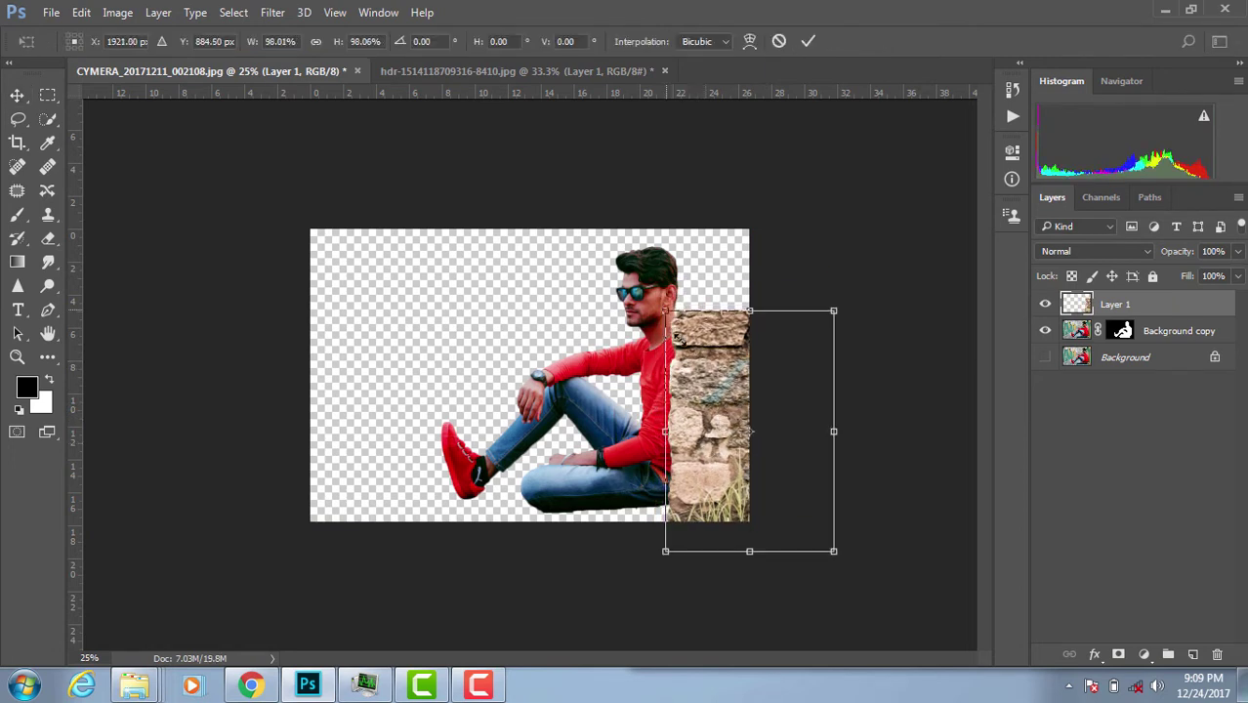
drag(660, 307, 697, 372)
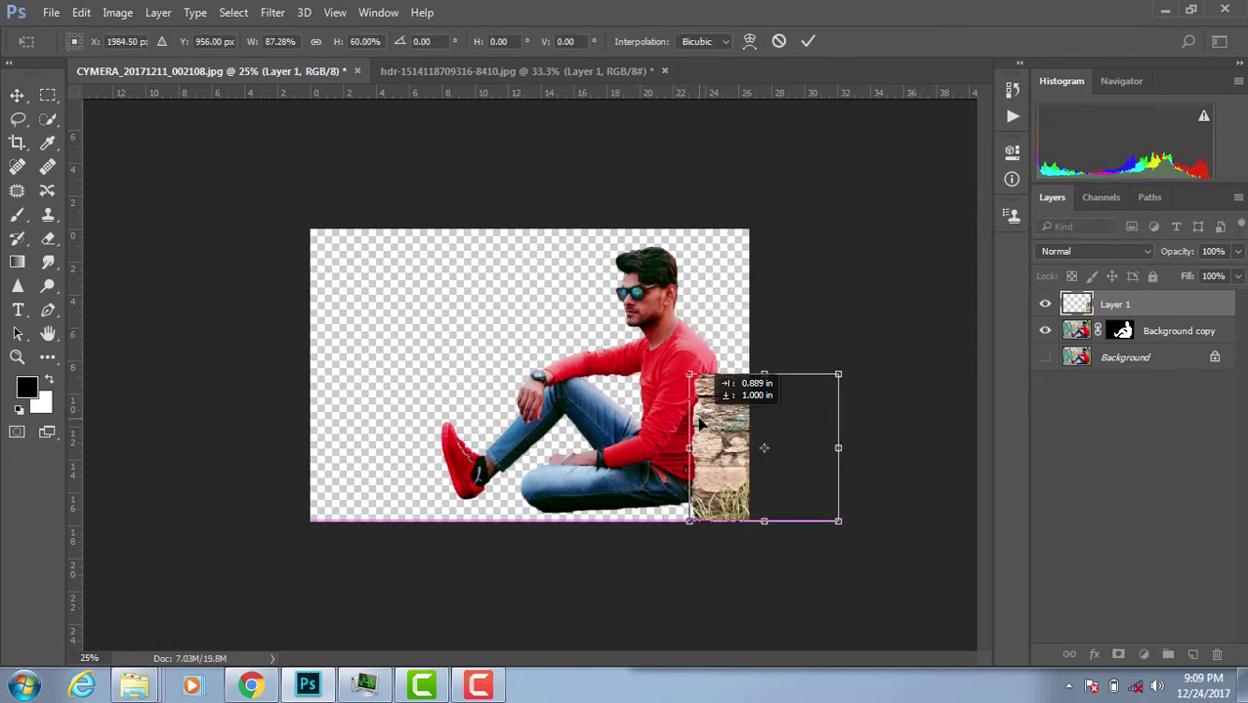
drag(689, 446, 735, 440)
key(Return)
scroll(739, 443, up, 2)
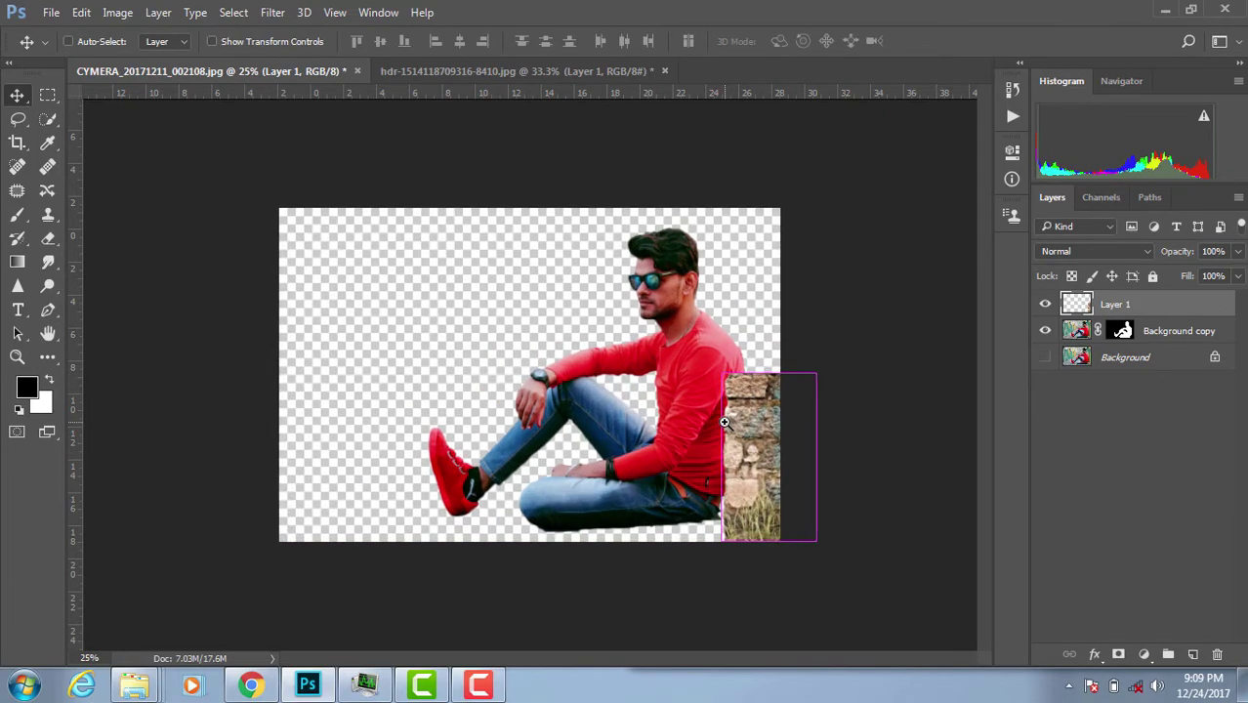
scroll(735, 425, down, 1)
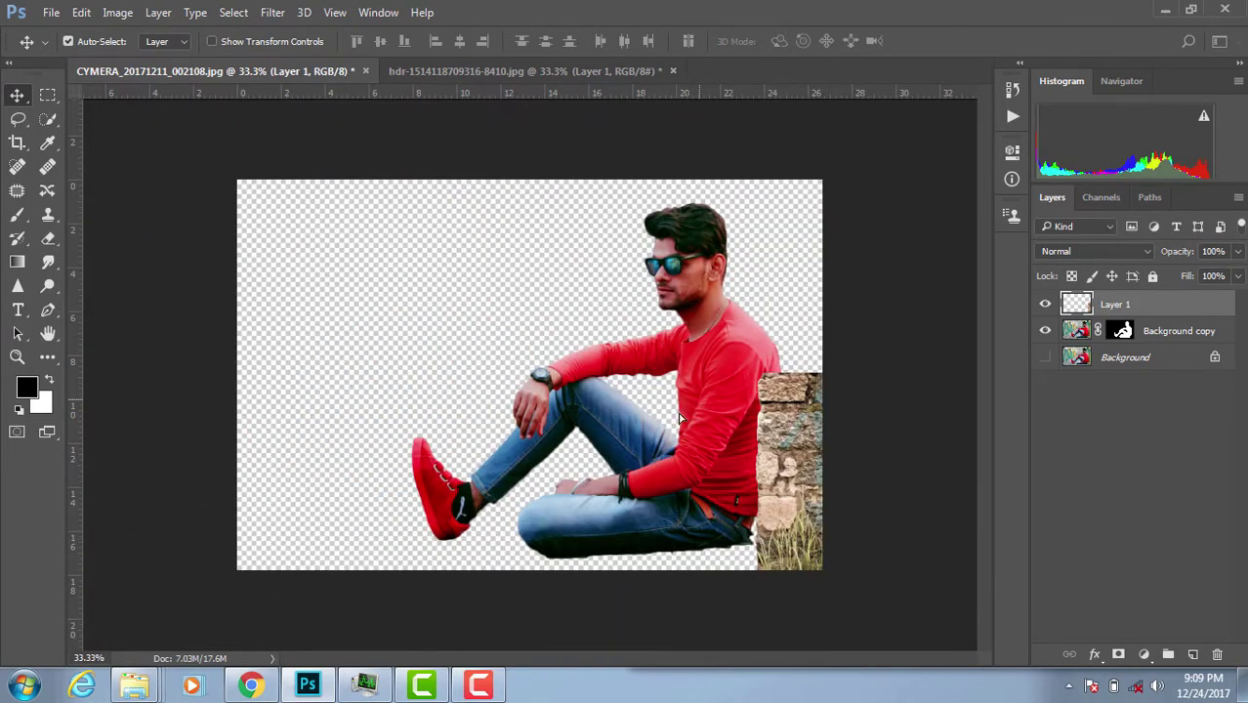
drag(681, 418, 656, 432)
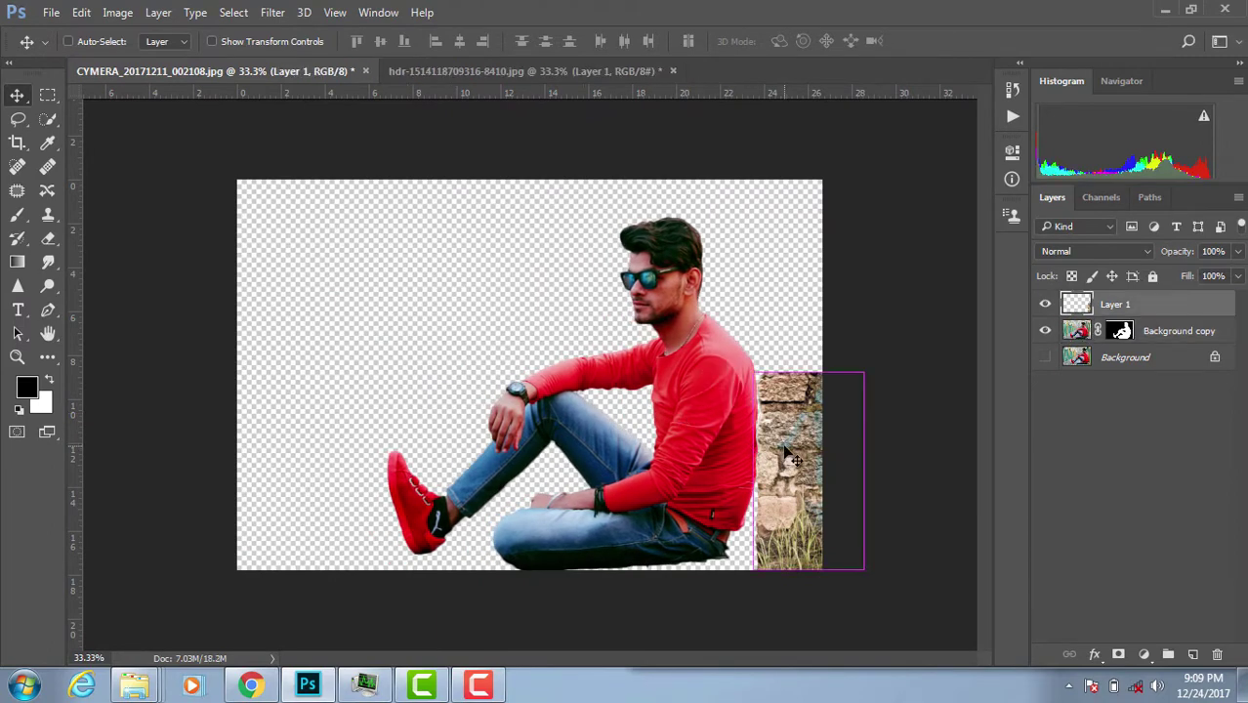
Try enlarging and rotating the stone patch, then discard that transform.
key(ctrl+t)
drag(806, 372, 767, 390)
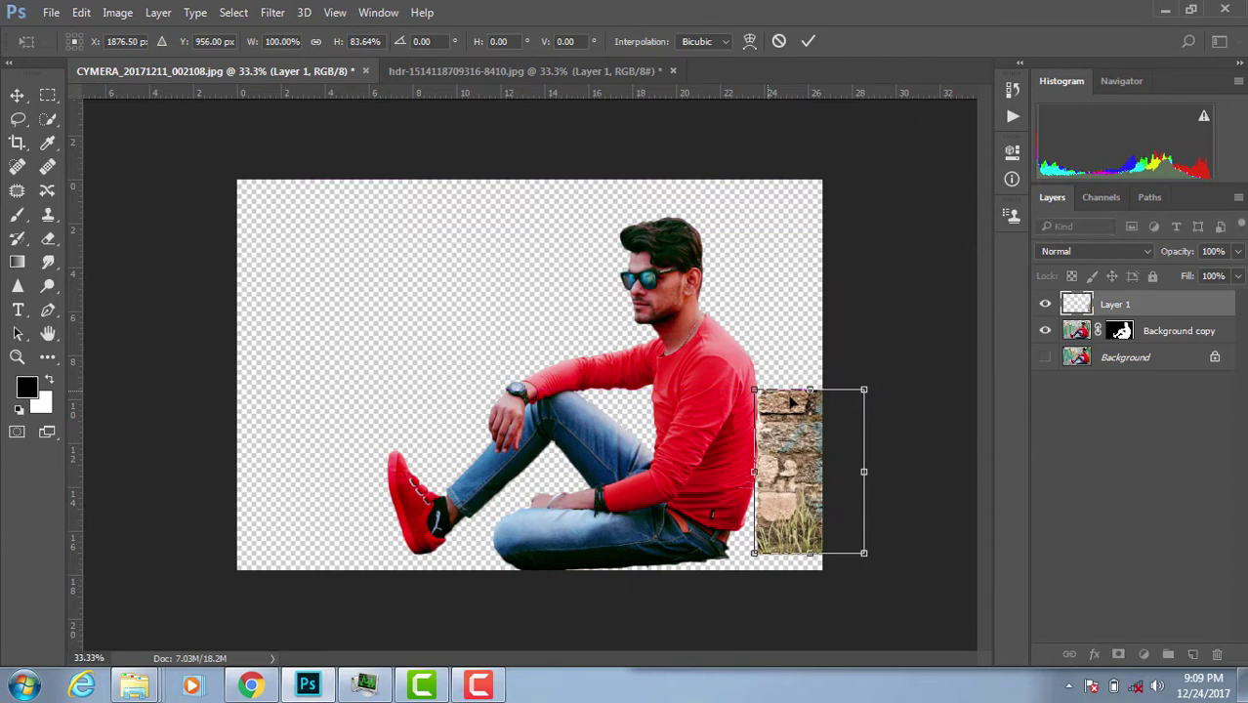
drag(862, 392, 924, 307)
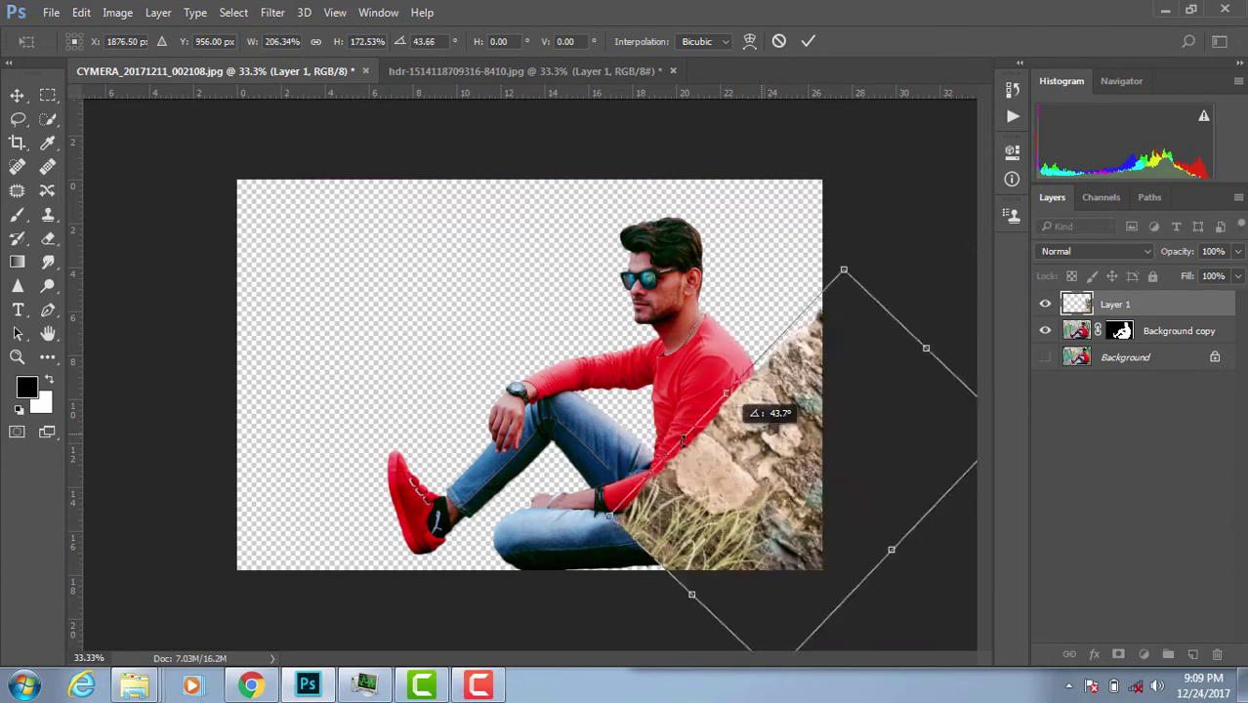
drag(684, 507, 689, 447)
drag(580, 514, 571, 536)
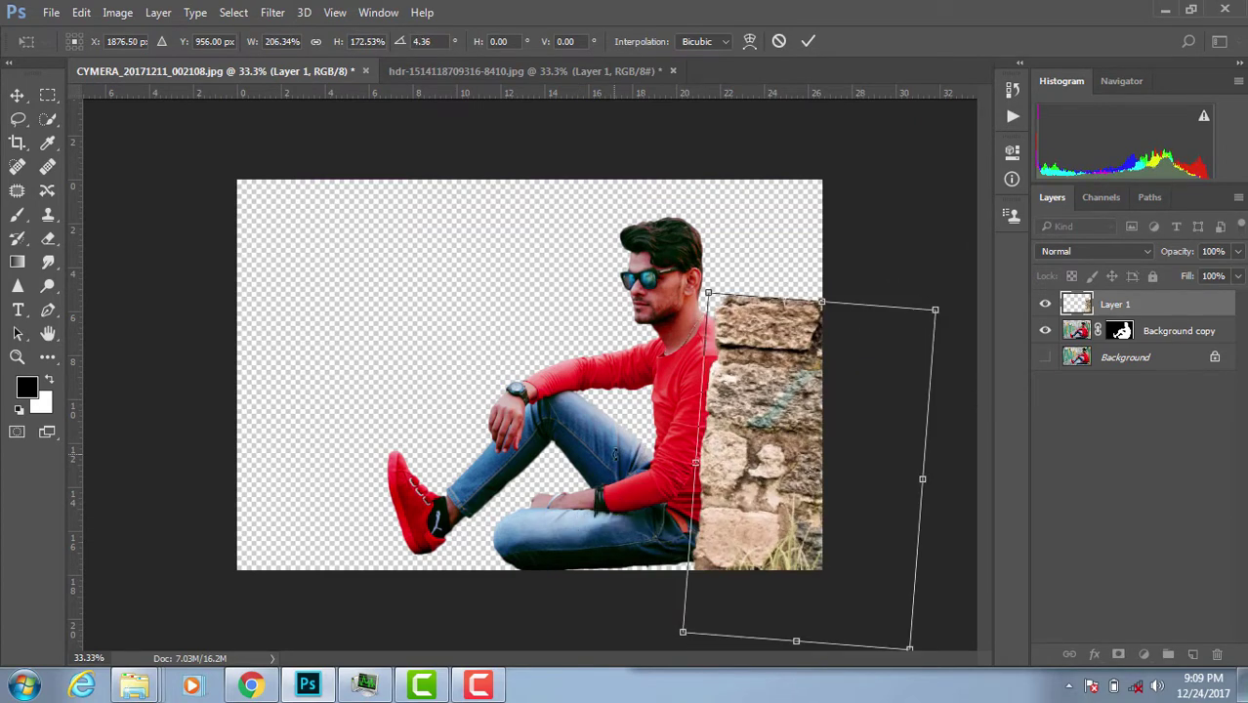
drag(602, 472, 596, 469)
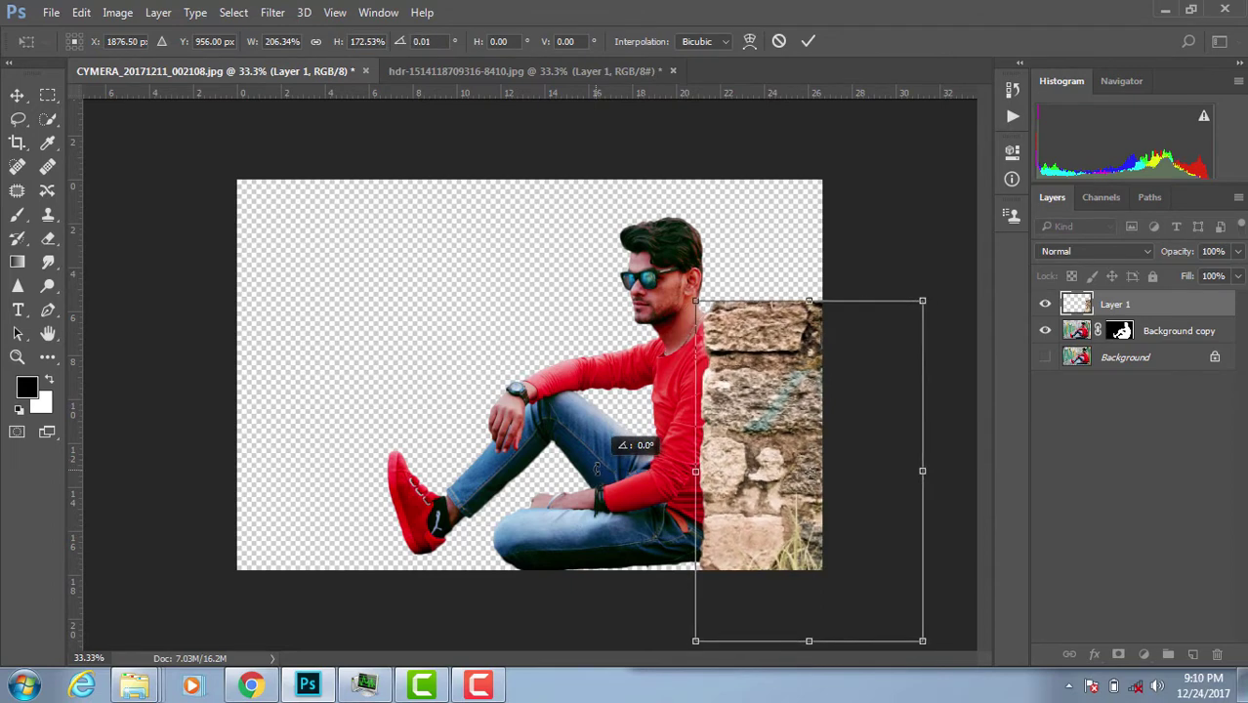
drag(708, 475, 747, 468)
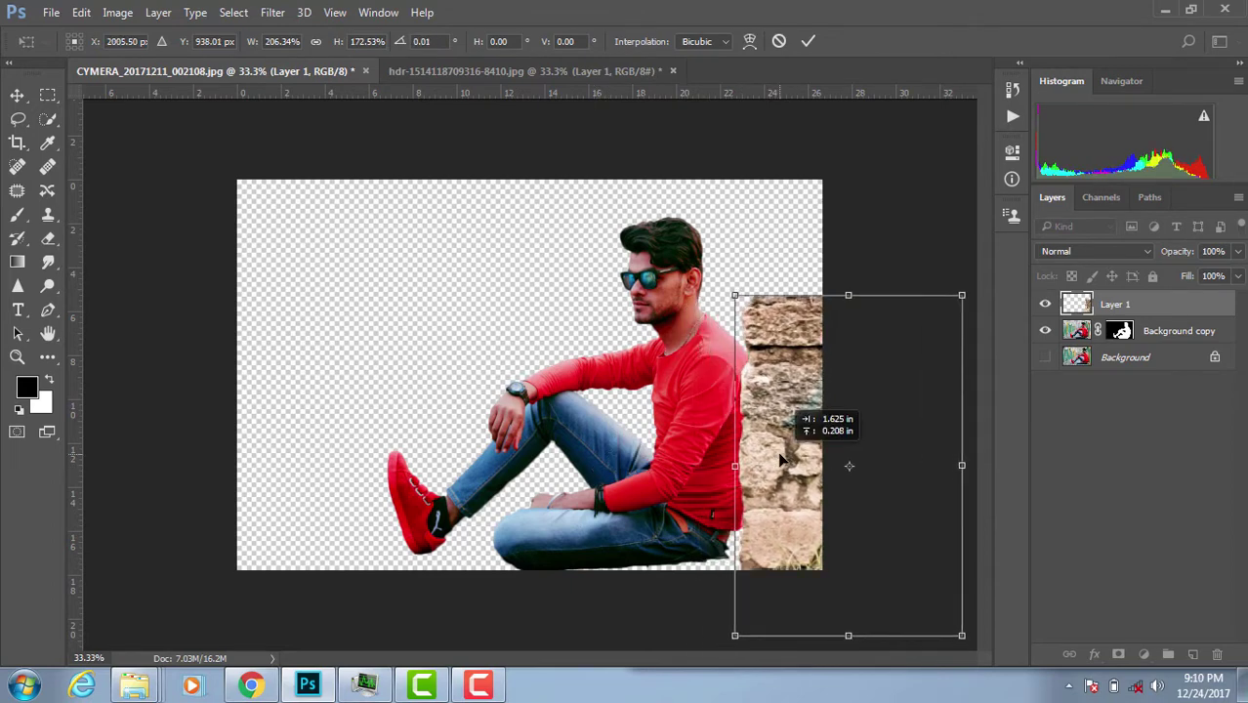
click(778, 41)
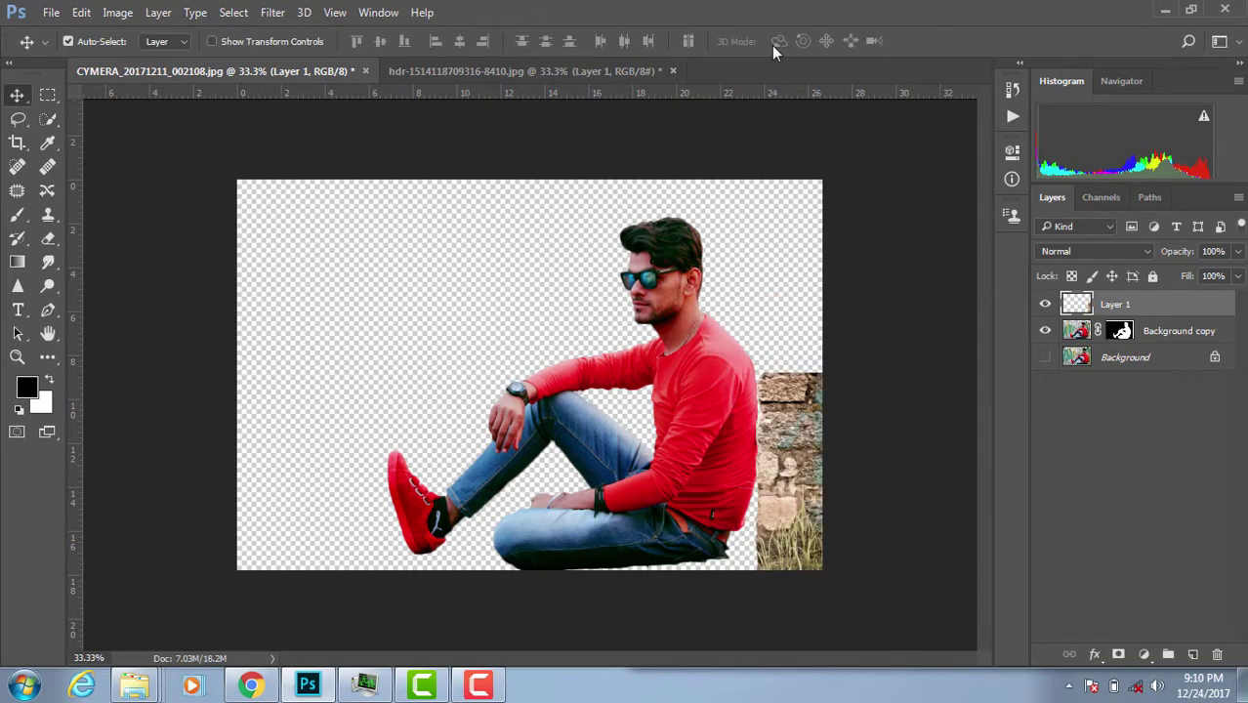
alt+click(772, 347)
Enlarge the wall, set it at the right edge against the man's back, and duplicate it.
key(ctrl+t)
mouse_move(749, 373)
mouse_down()
mouse_move(813, 312)
mouse_move(836, 268)
mouse_move(828, 297)
mouse_up()
key(Return)
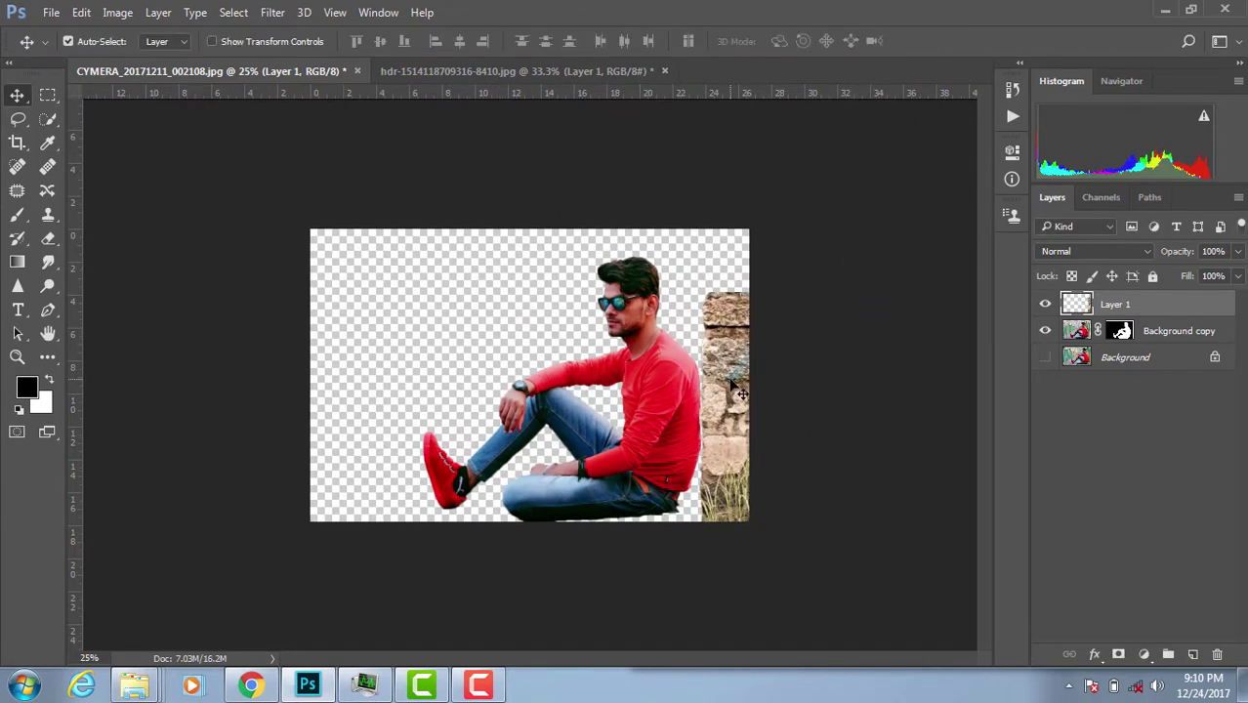
drag(743, 371, 732, 377)
key(ctrl+plus)
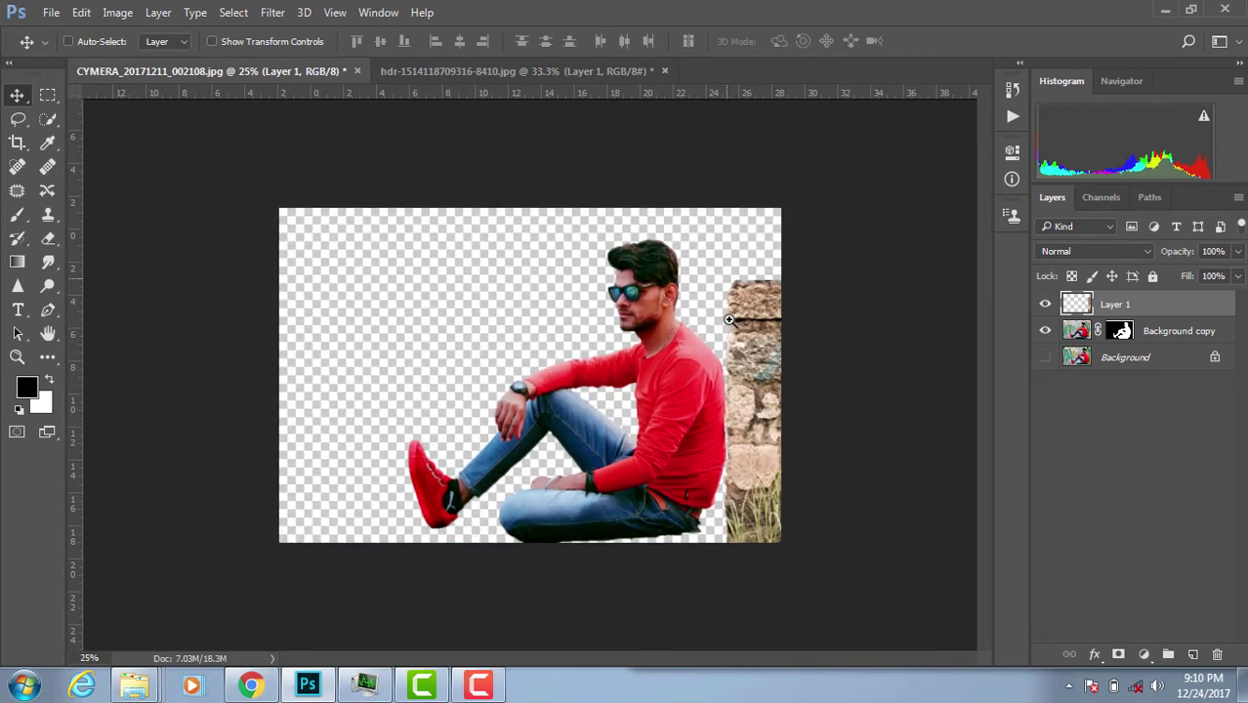
drag(806, 350, 772, 344)
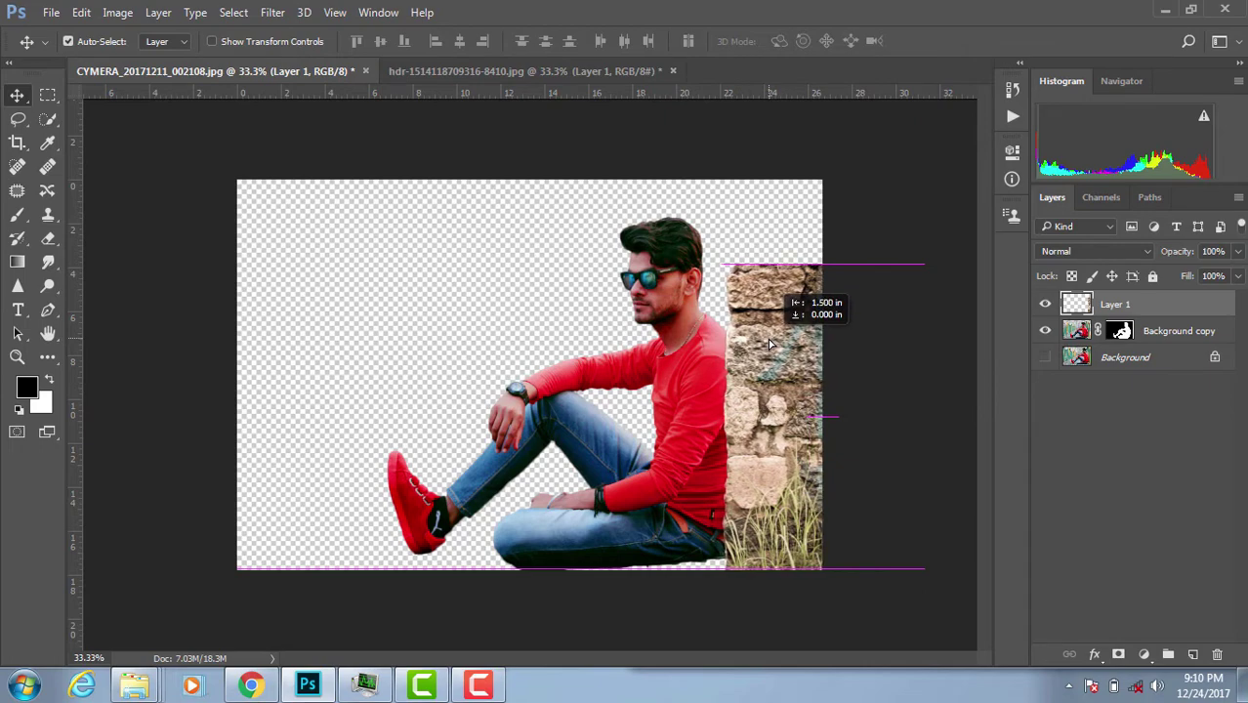
drag(771, 344, 771, 337)
key(ctrl+plus)
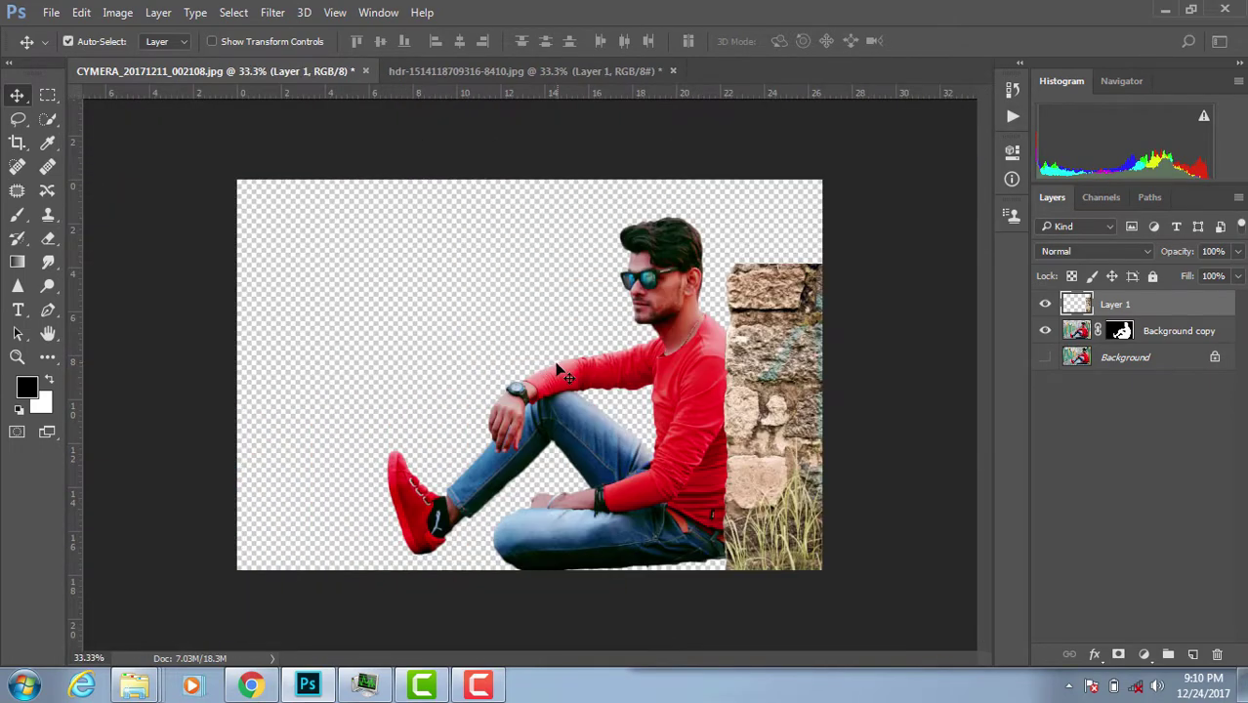
alt+drag(787, 354, 768, 318)
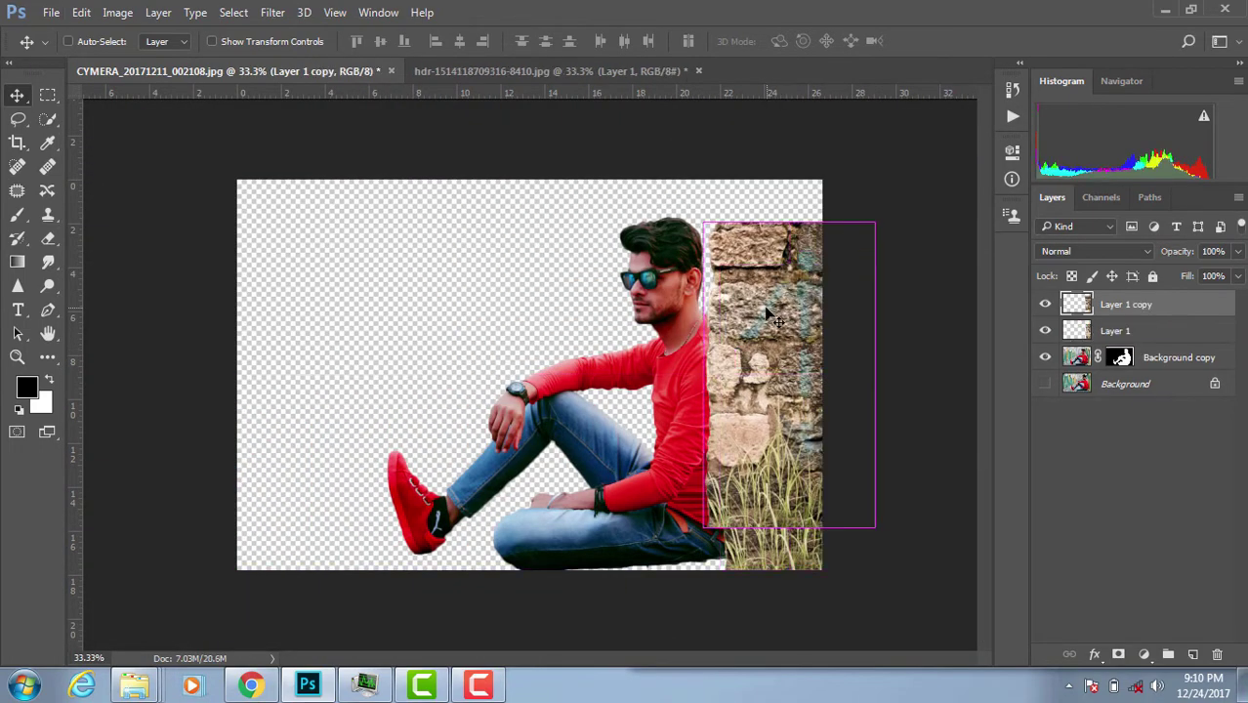
Flip the wall copy vertically at -100% height and move it up to the canvas top.
key(ctrl+t)
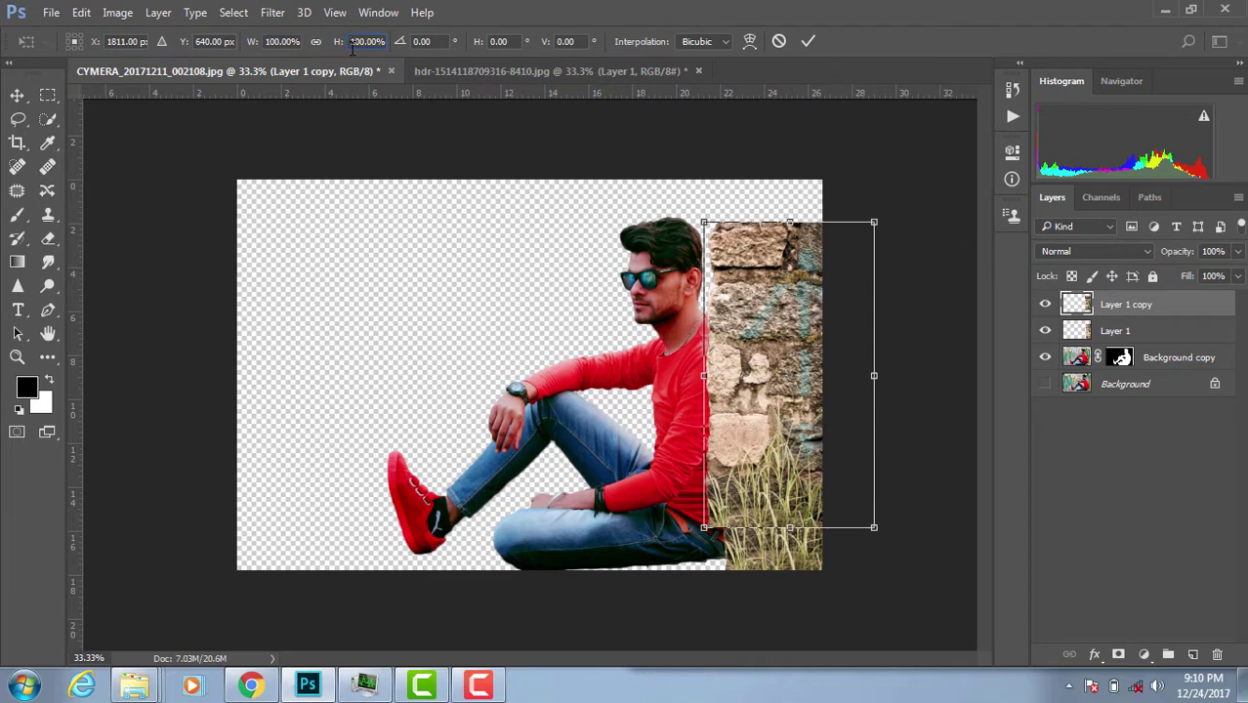
text(-100)
key(Return)
key(Return)
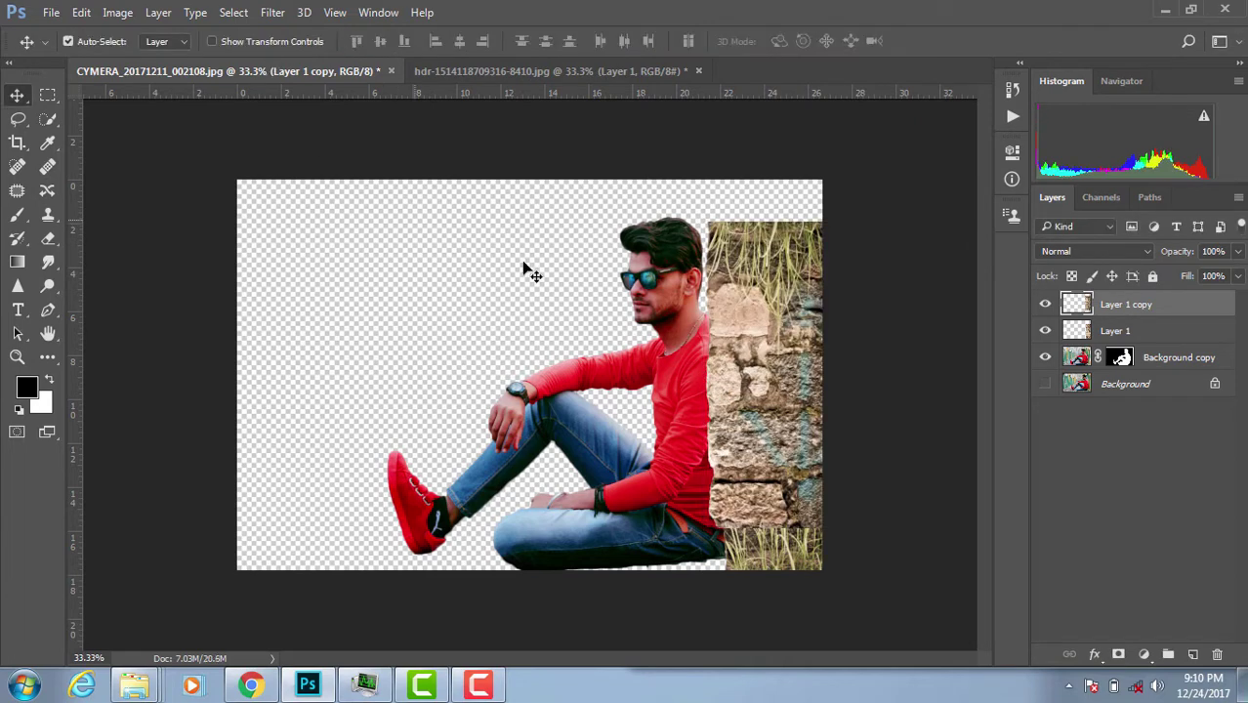
mouse_move(742, 315)
mouse_down()
mouse_move(756, 232)
mouse_move(766, 242)
mouse_up()
key(ctrl+plus)
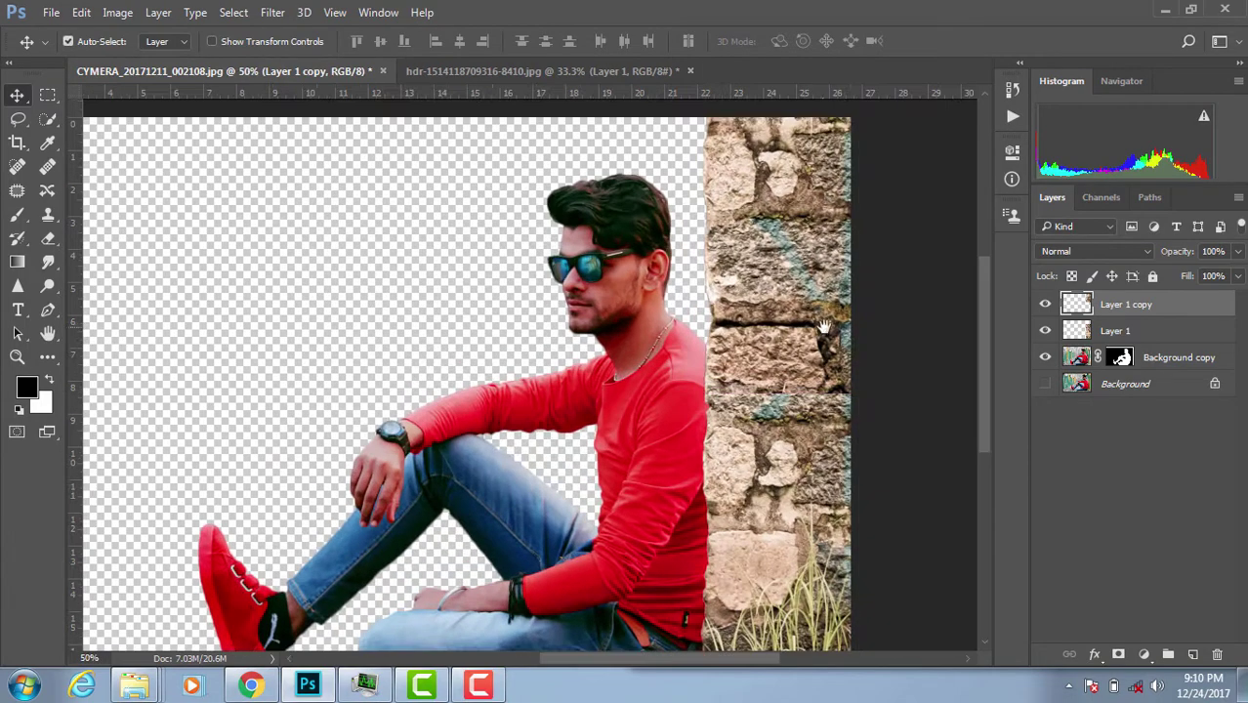
Shift the wall right toward the edge and move the man beside it.
drag(808, 355, 648, 398)
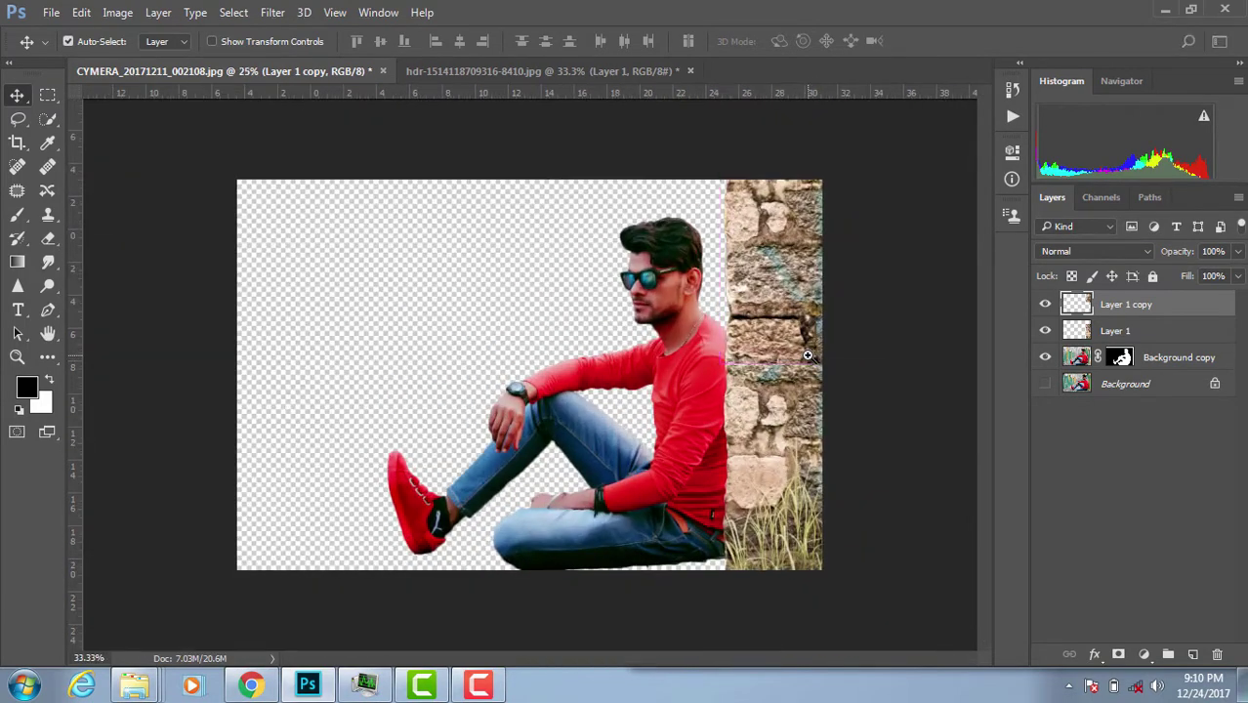
key(ctrl+plus)
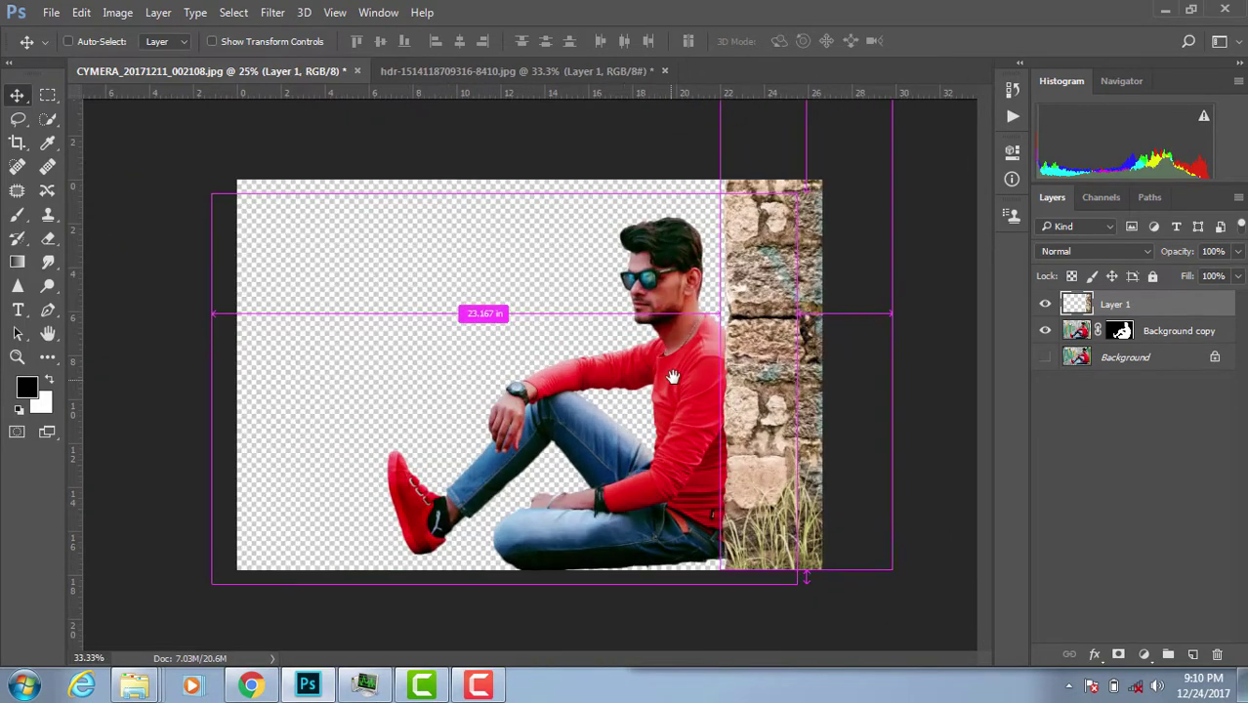
mouse_move(659, 386)
mouse_down()
mouse_move(632, 386)
mouse_move(681, 409)
mouse_up()
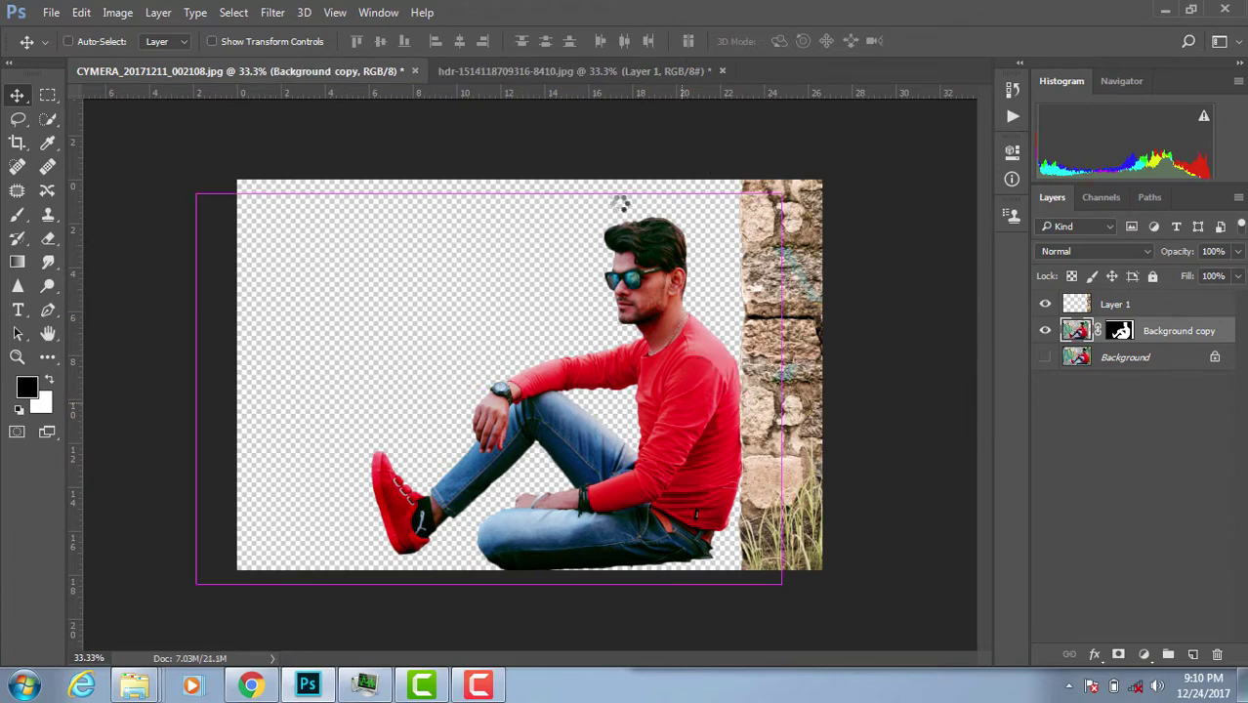
Browse Photoshop's Open dialog, then cancel it without opening a file.
key(ctrl+o)
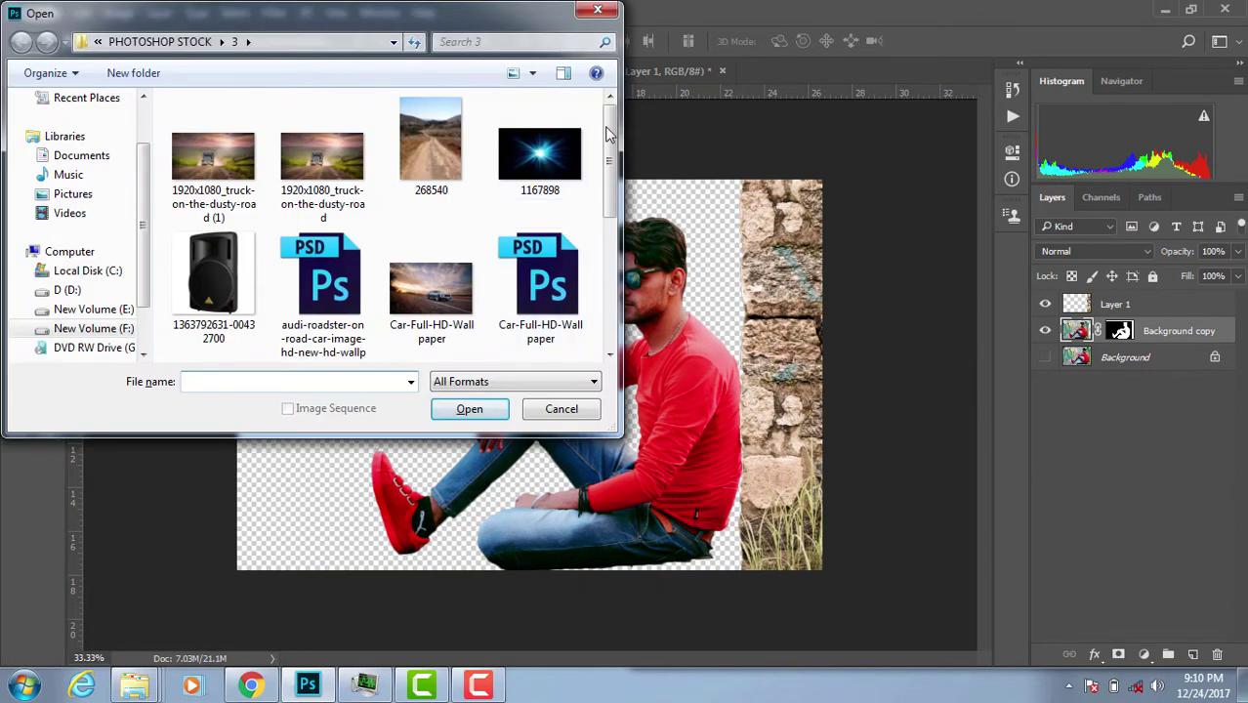
scroll(420, 118, down, 2)
scroll(419, 117, down, 2)
scroll(420, 118, up, 4)
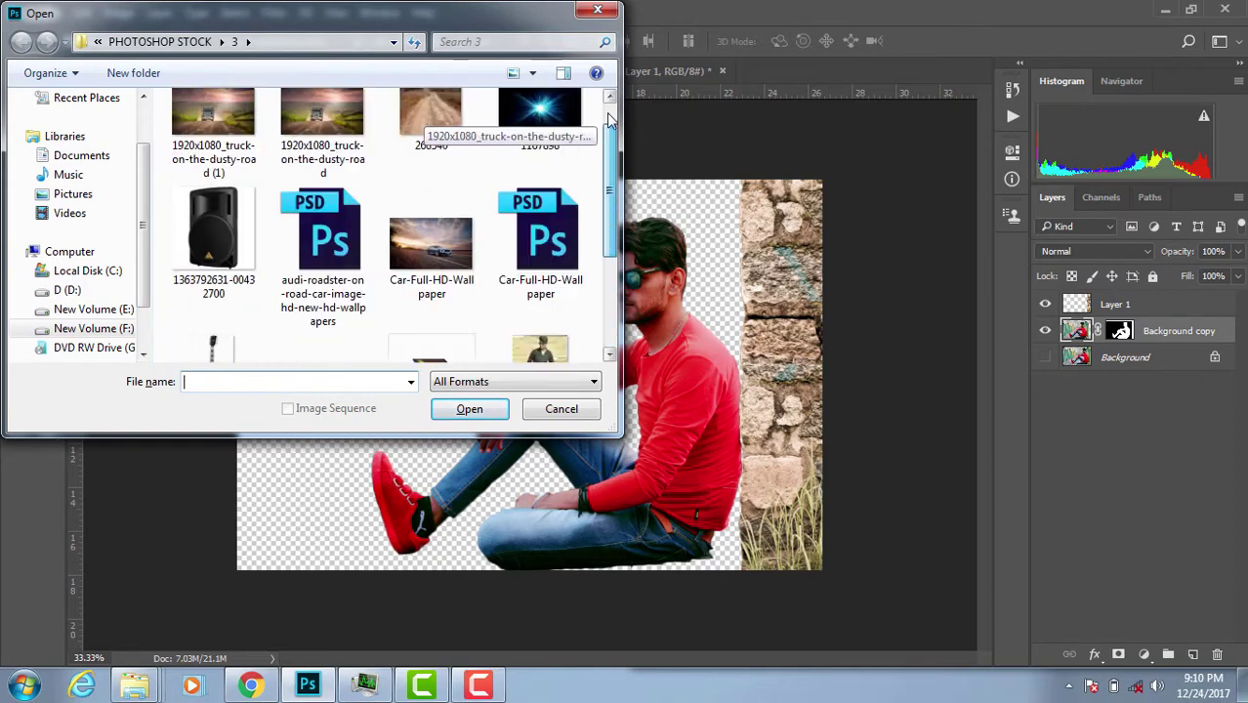
click(561, 408)
mouse_move(135, 685)
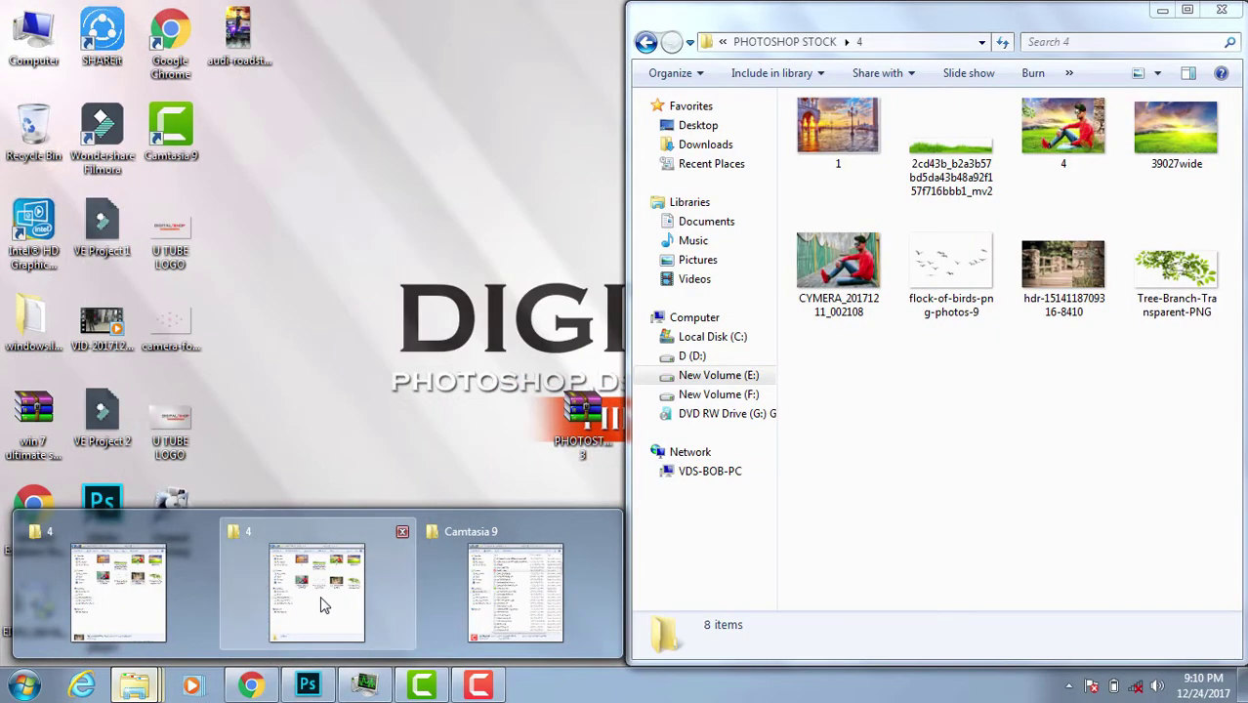
Open 39027wide.jpg from Explorer in Photoshop and select the whole image.
click(325, 605)
click(950, 136)
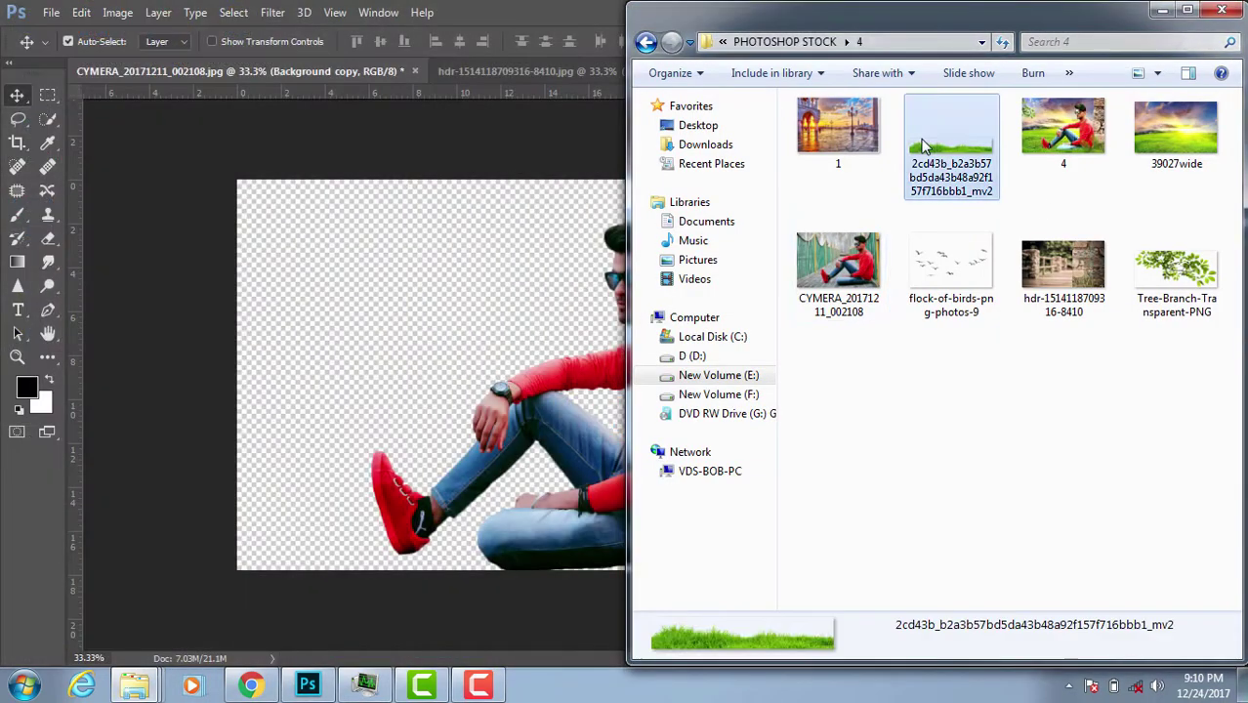
right_click(950, 137)
click(975, 597)
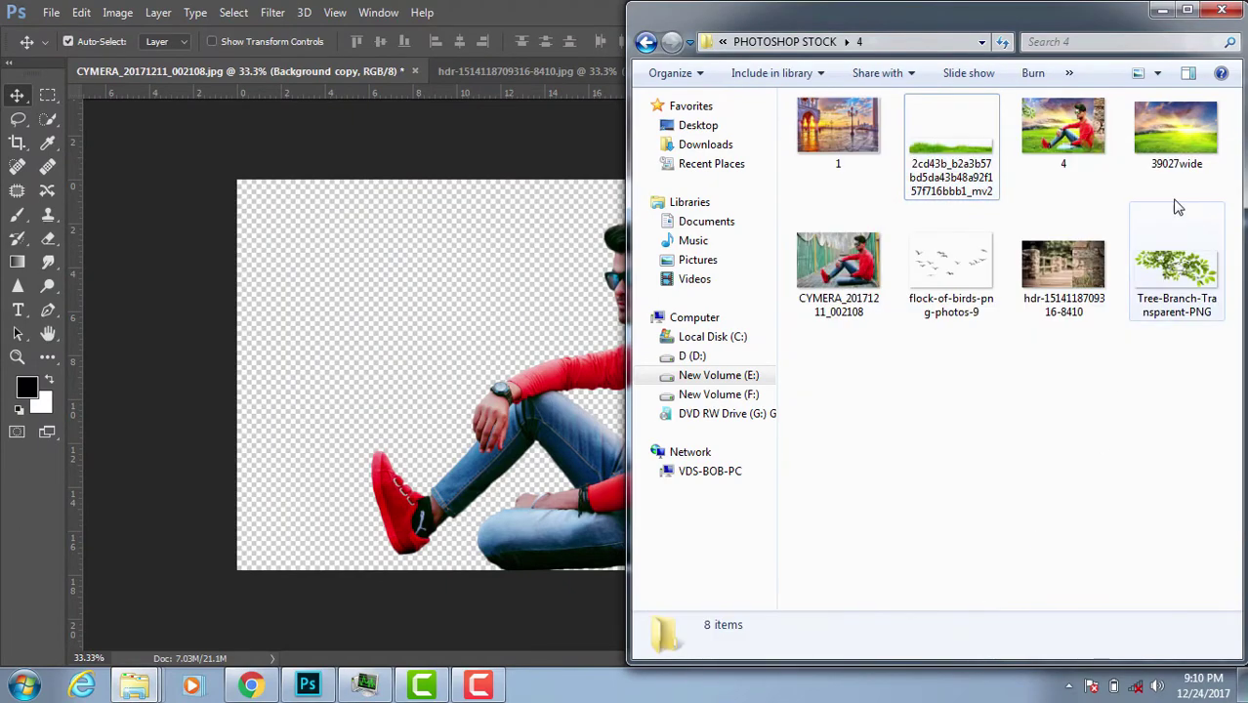
right_click(1172, 115)
mouse_move(1034, 297)
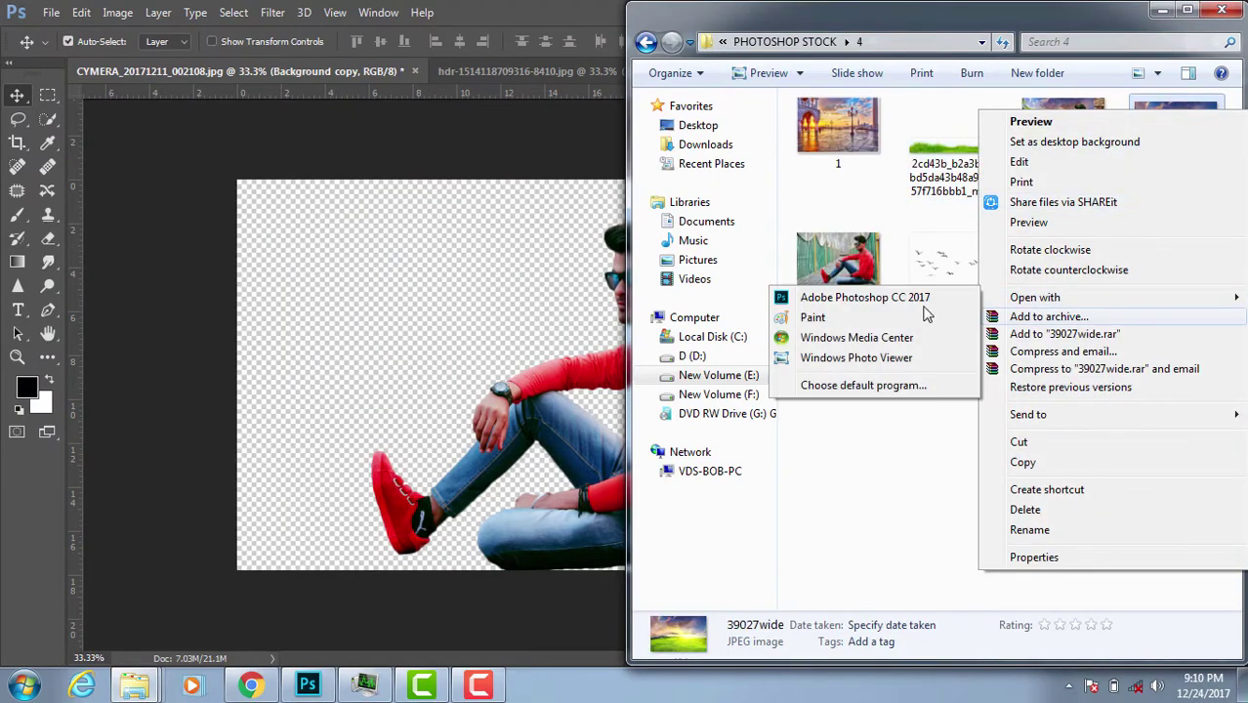
click(810, 290)
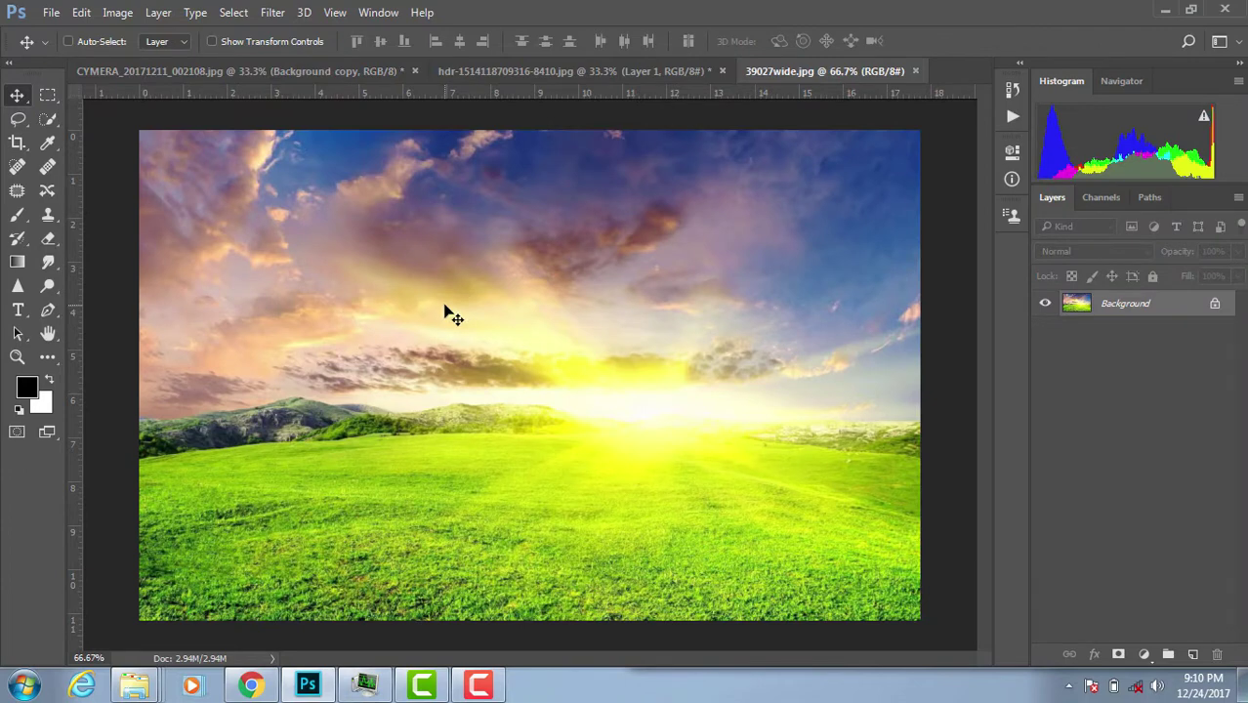
key(ctrl+a)
Close the sunset source and paste the meadow above the Background, scaled to about 150% and moved to the top.
key(ctrl+w)
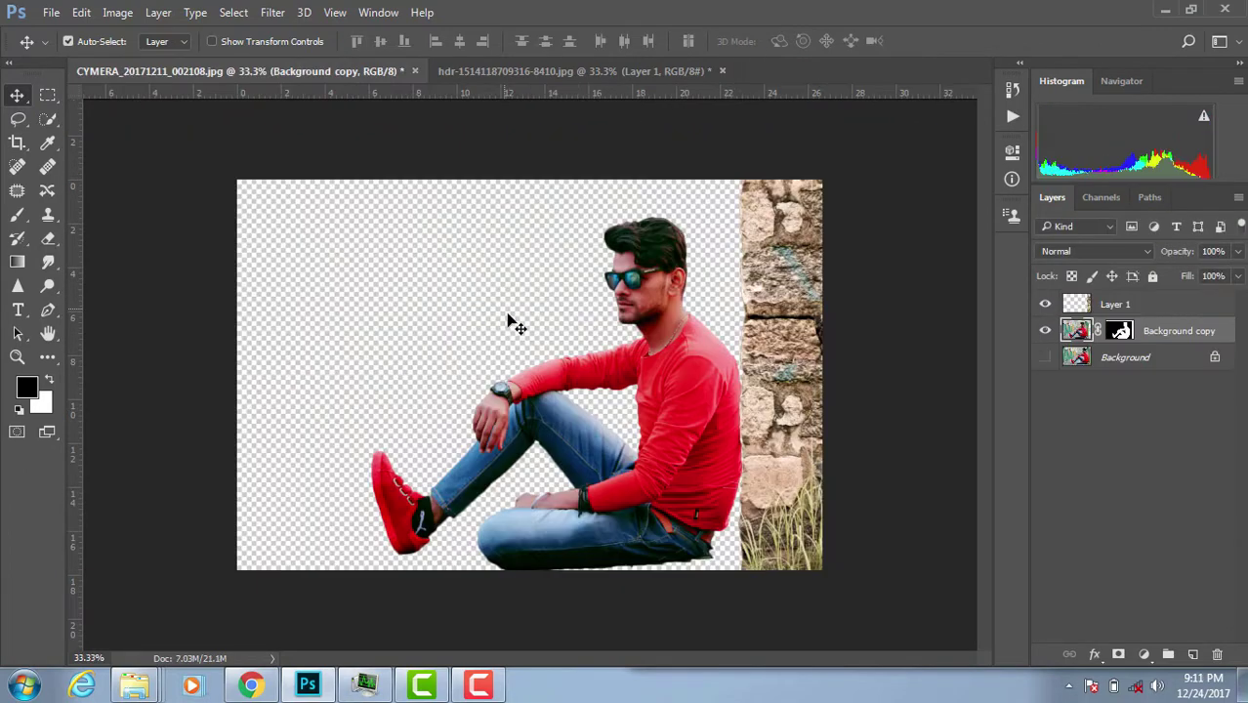
click(1126, 360)
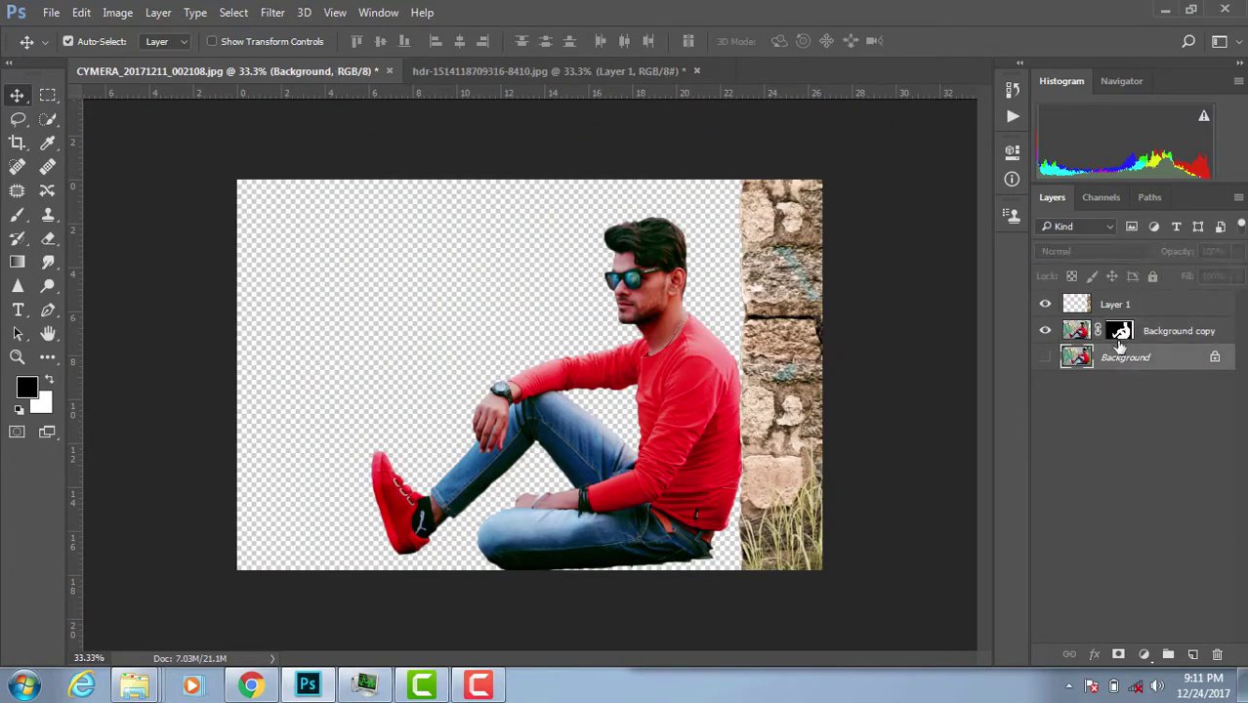
key(ctrl+v)
key(ctrl+t)
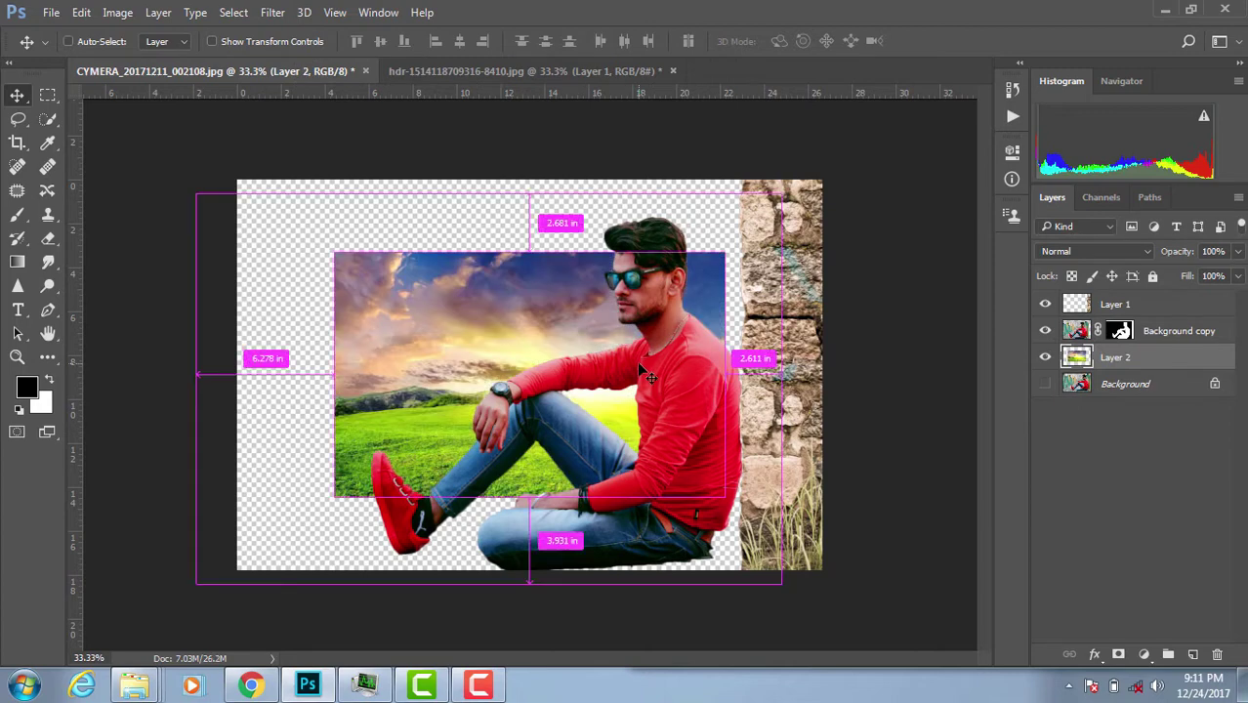
mouse_move(724, 497)
mouse_down()
mouse_move(807, 609)
mouse_move(819, 574)
mouse_up()
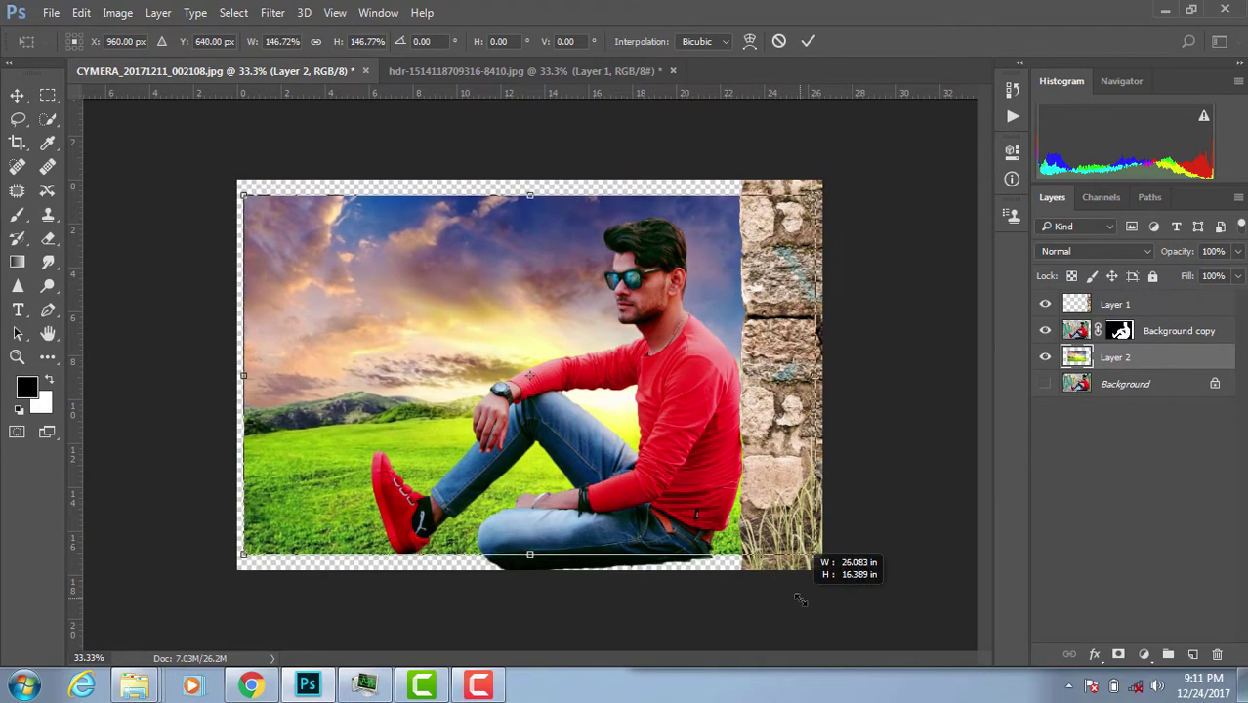
drag(607, 435, 607, 423)
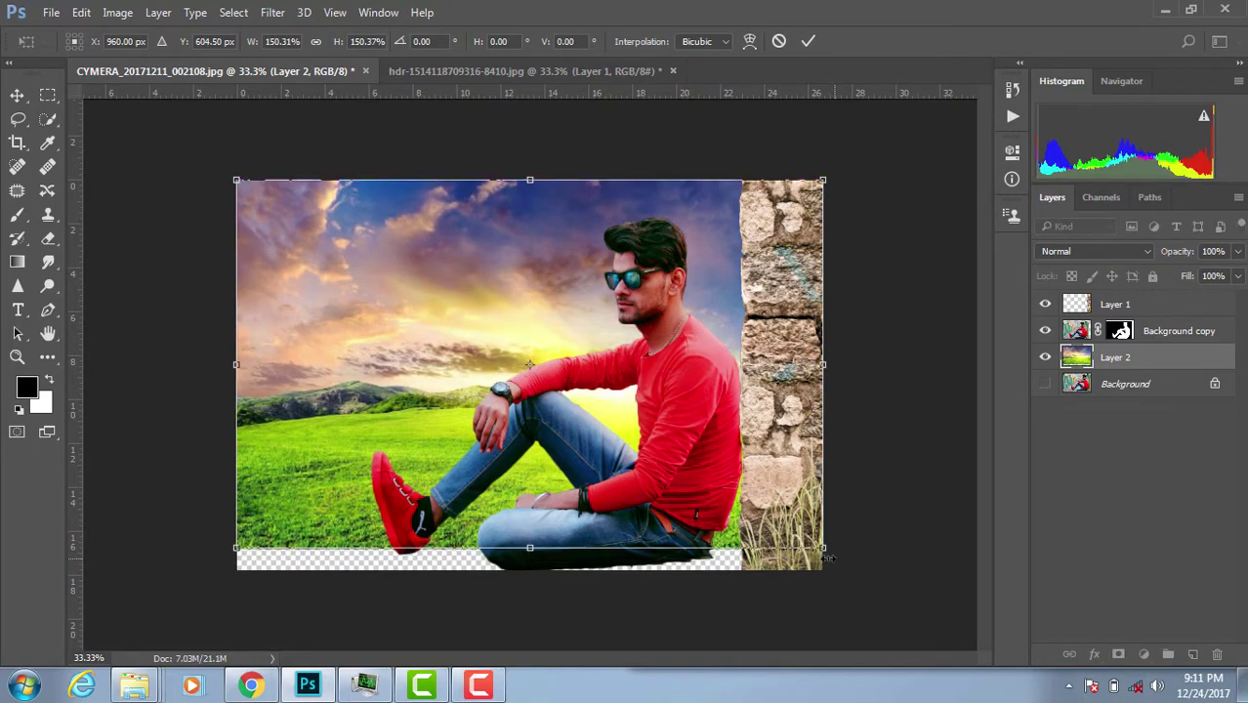
key(Return)
scroll(489, 366, up, 1)
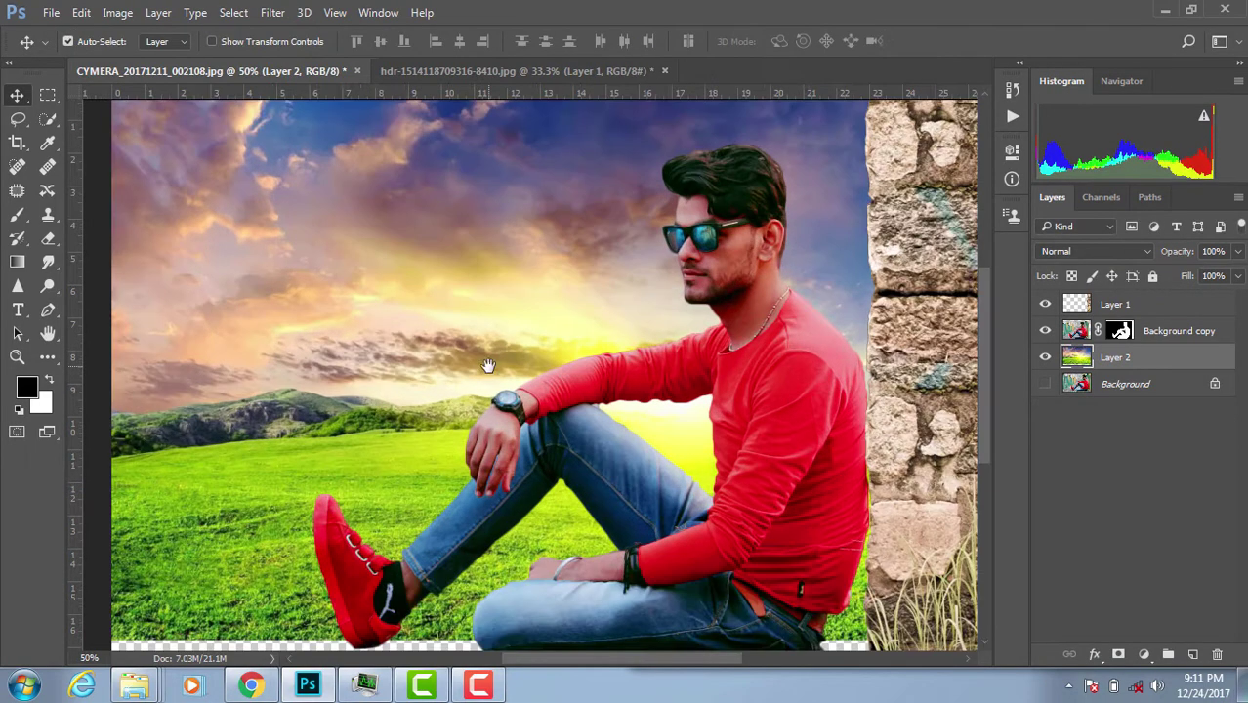
scroll(488, 366, down, 1)
scroll(489, 366, down, 1)
scroll(489, 367, up, 1)
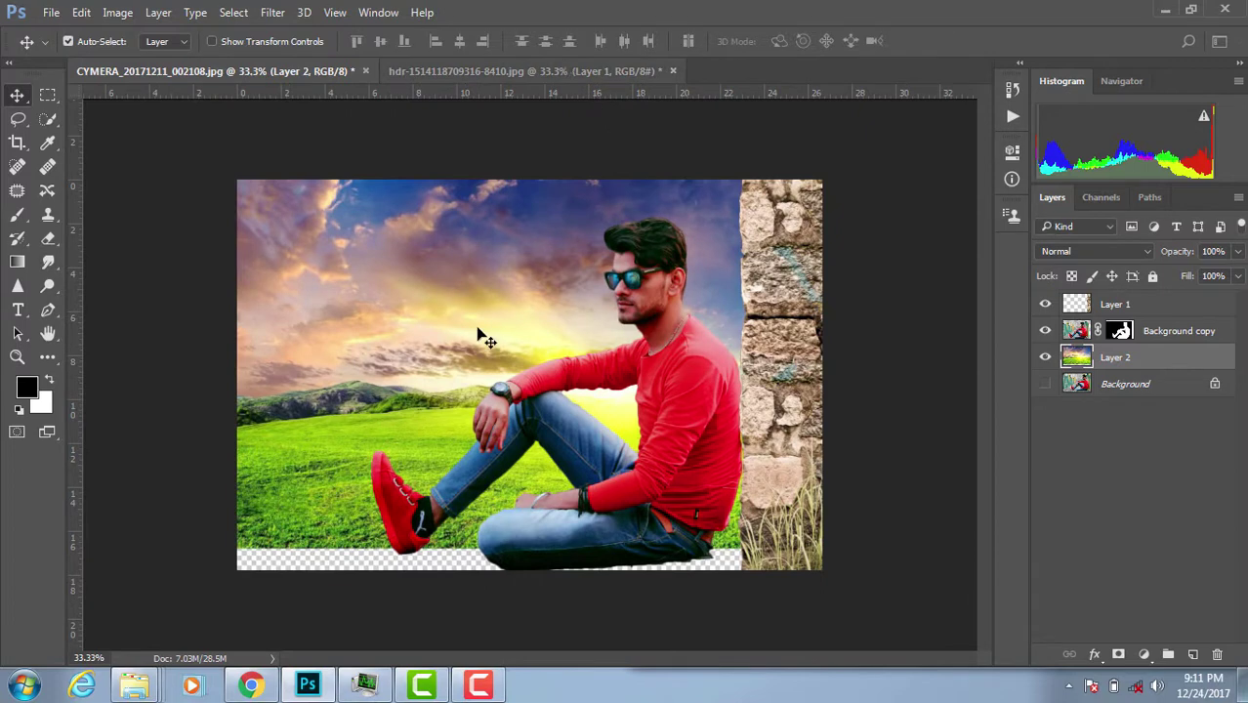
scroll(555, 451, down, 1)
scroll(556, 451, up, 1)
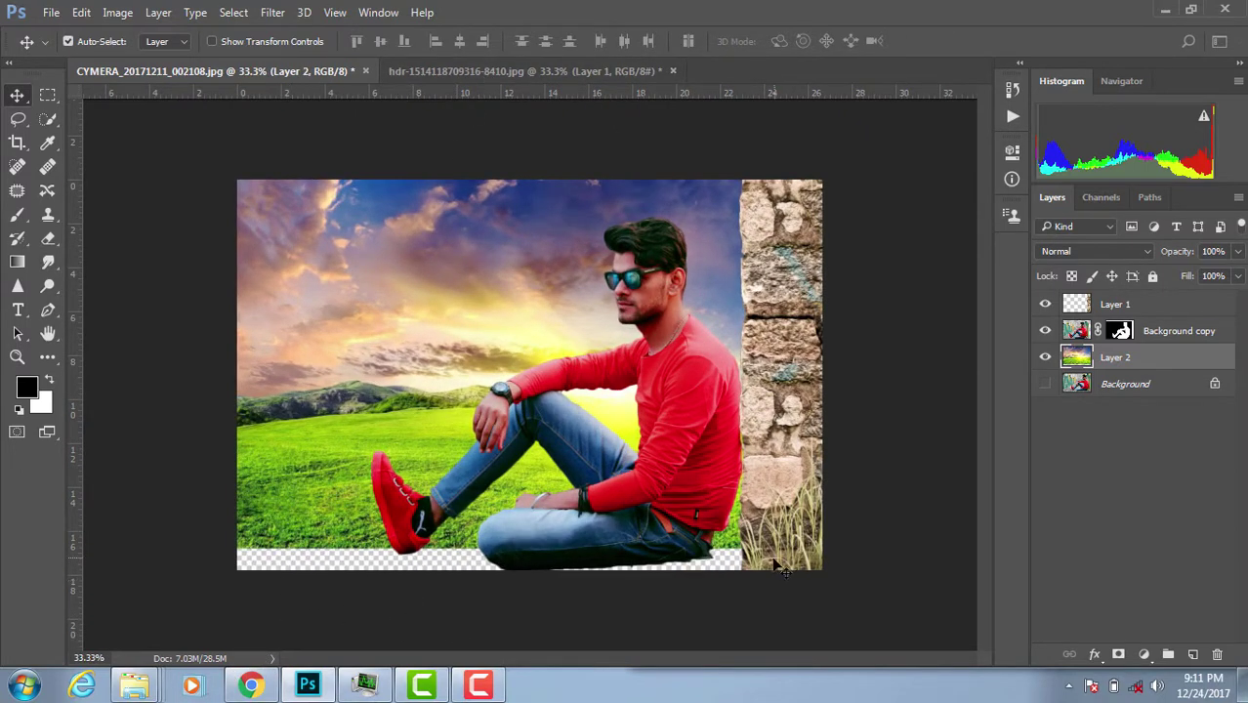
mouse_move(134, 684)
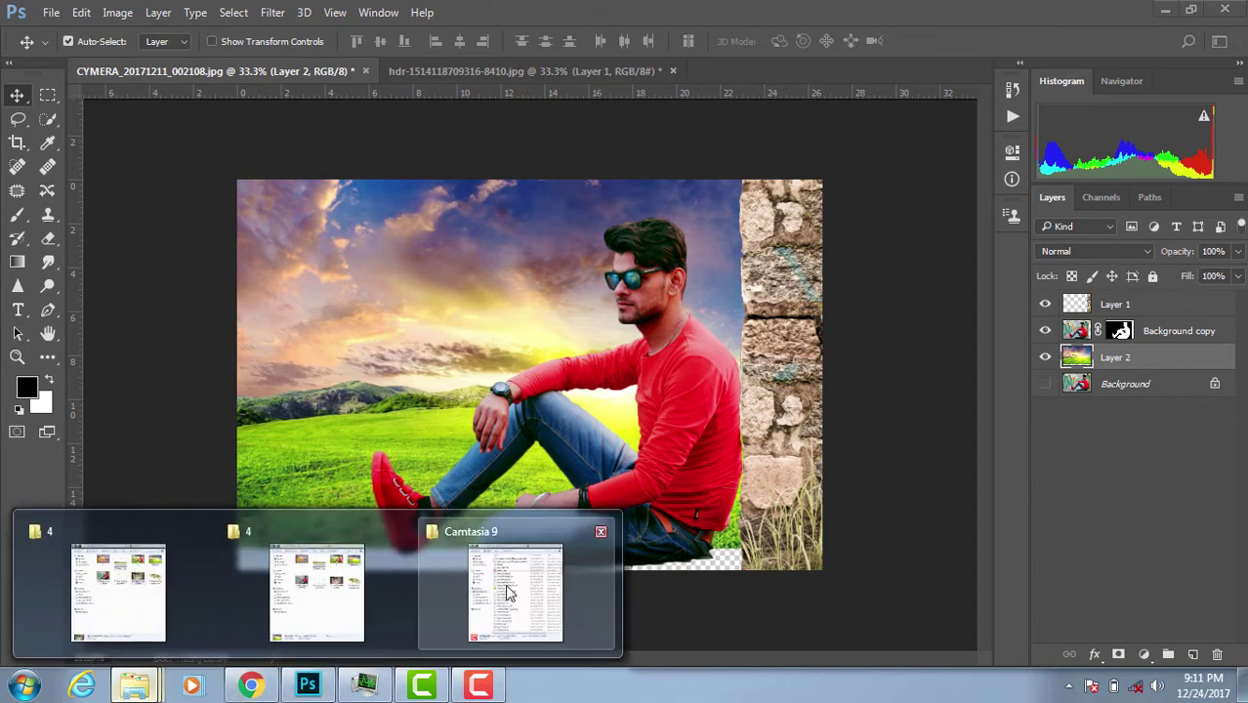
Open the transparent grass-strip PNG from the PHOTOSHOP STOCK\4 folder in Adobe Photoshop CC 2017.
click(420, 642)
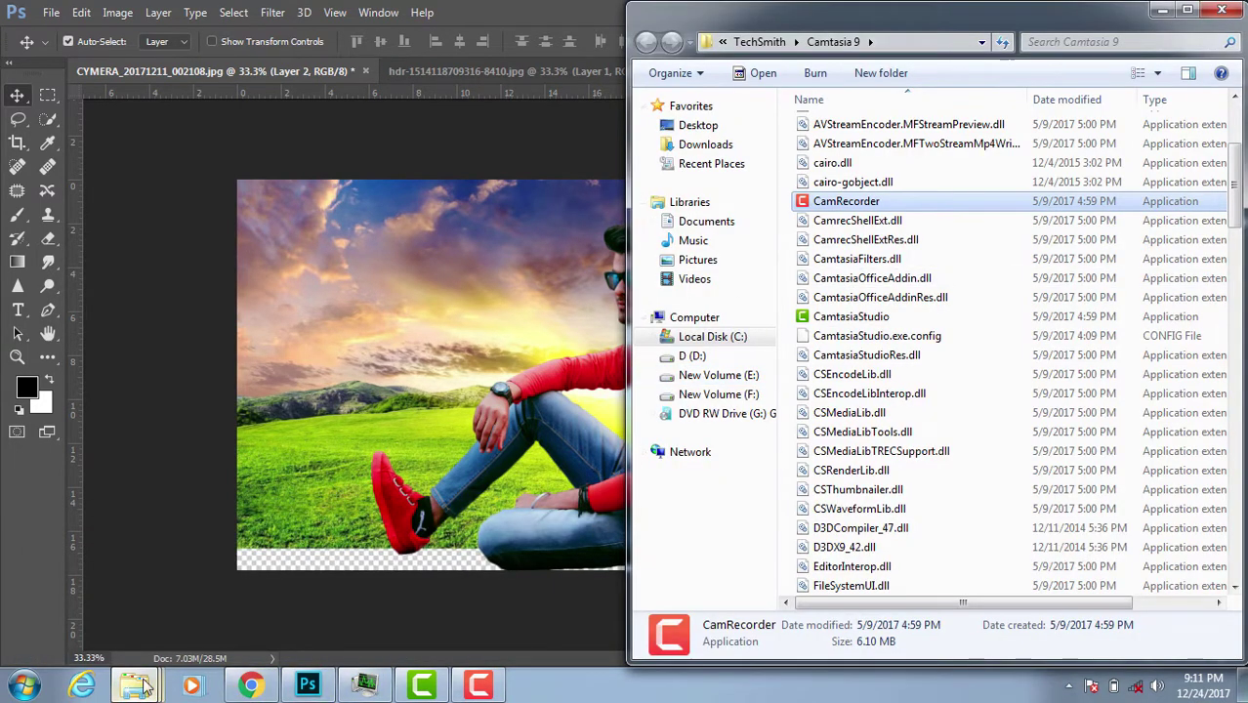
mouse_move(134, 686)
click(293, 590)
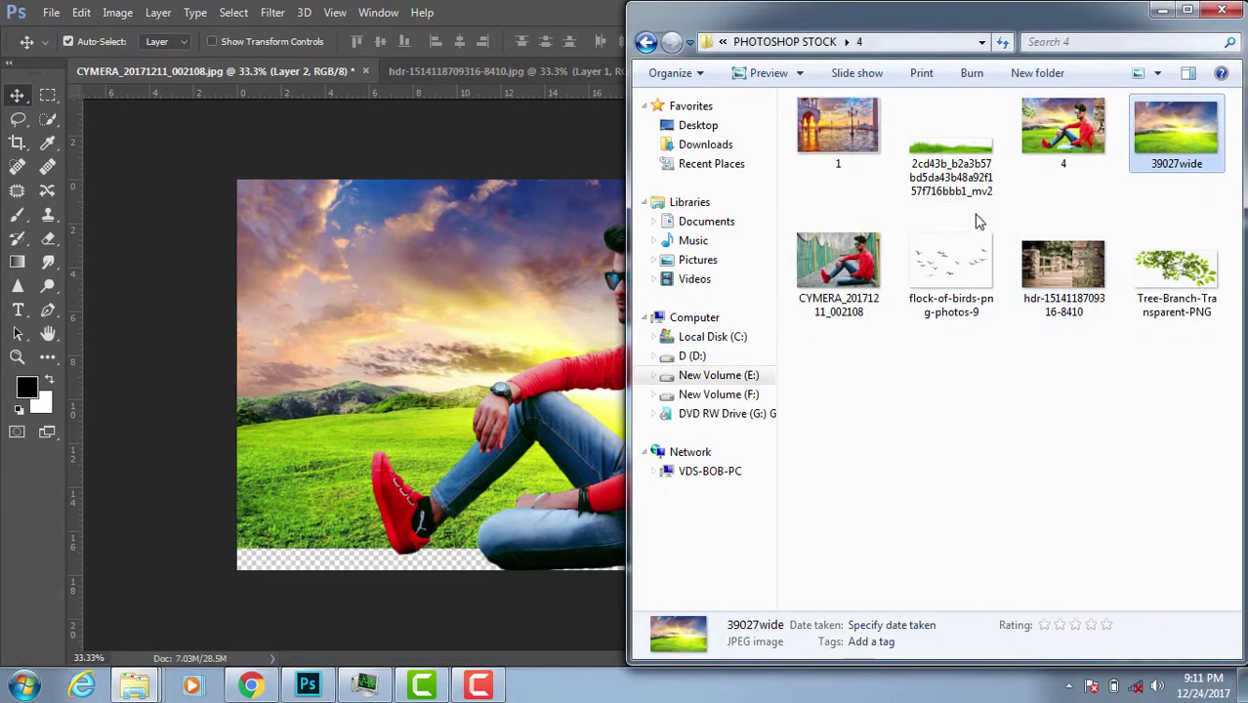
right_click(950, 147)
mouse_move(840, 314)
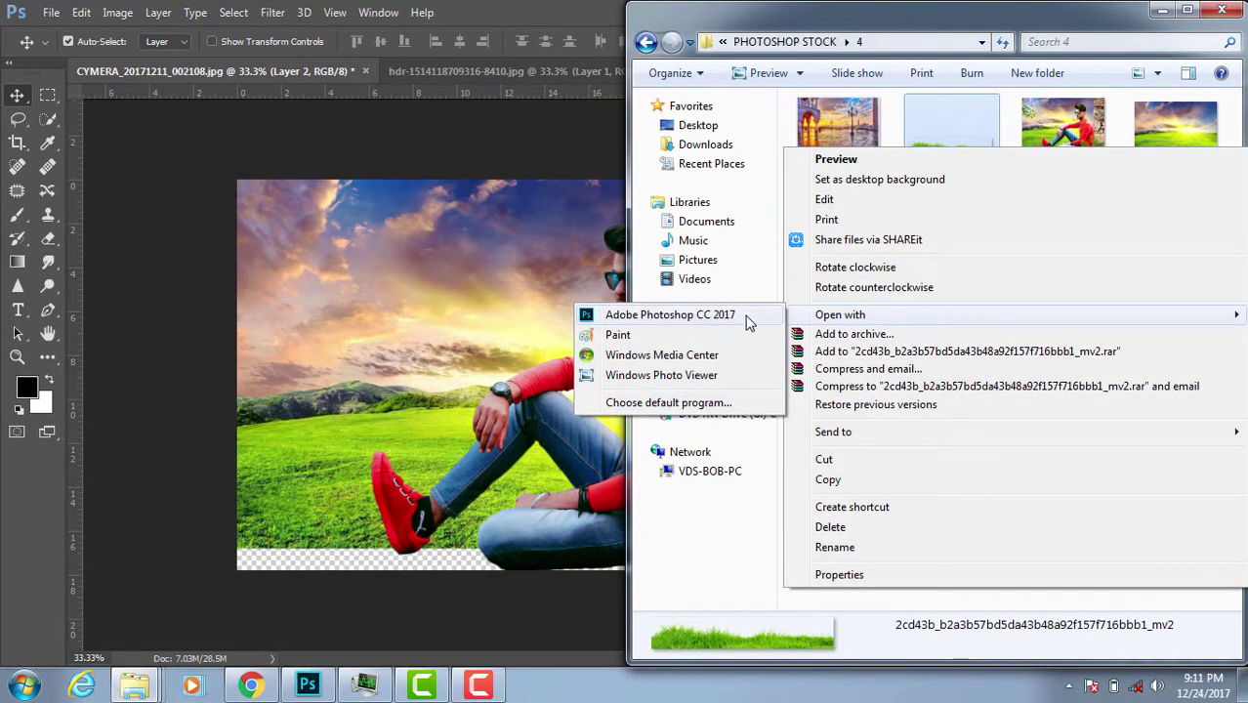
click(683, 319)
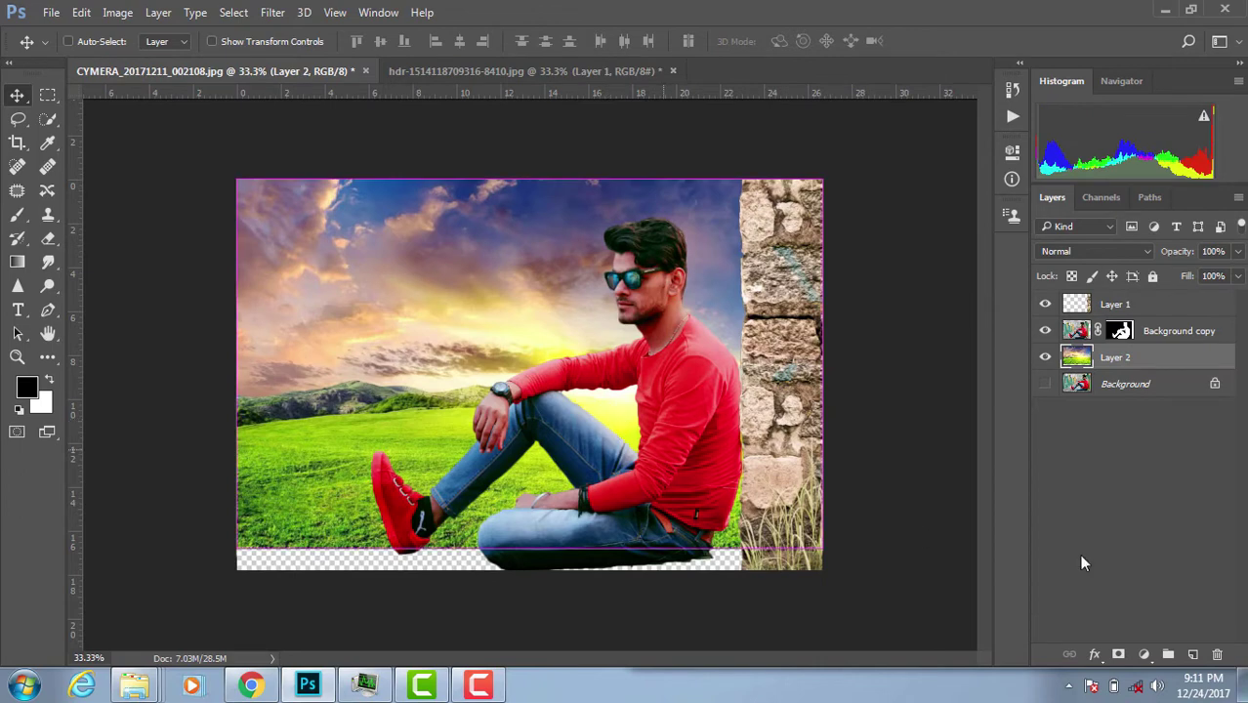
Place the grass over the man's legs and resize it into a band along the bottom-left.
click(1131, 306)
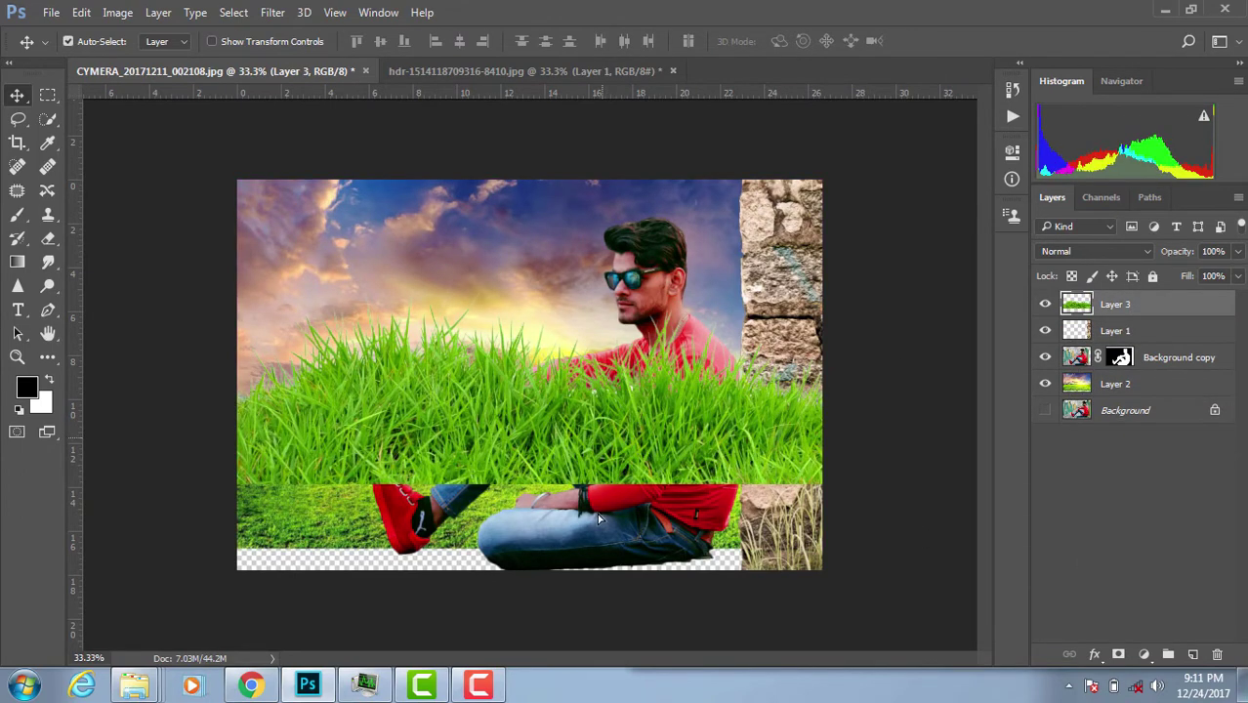
drag(597, 517, 591, 627)
key(ctrl+minus)
key(ctrl+minus)
key(ctrl+t)
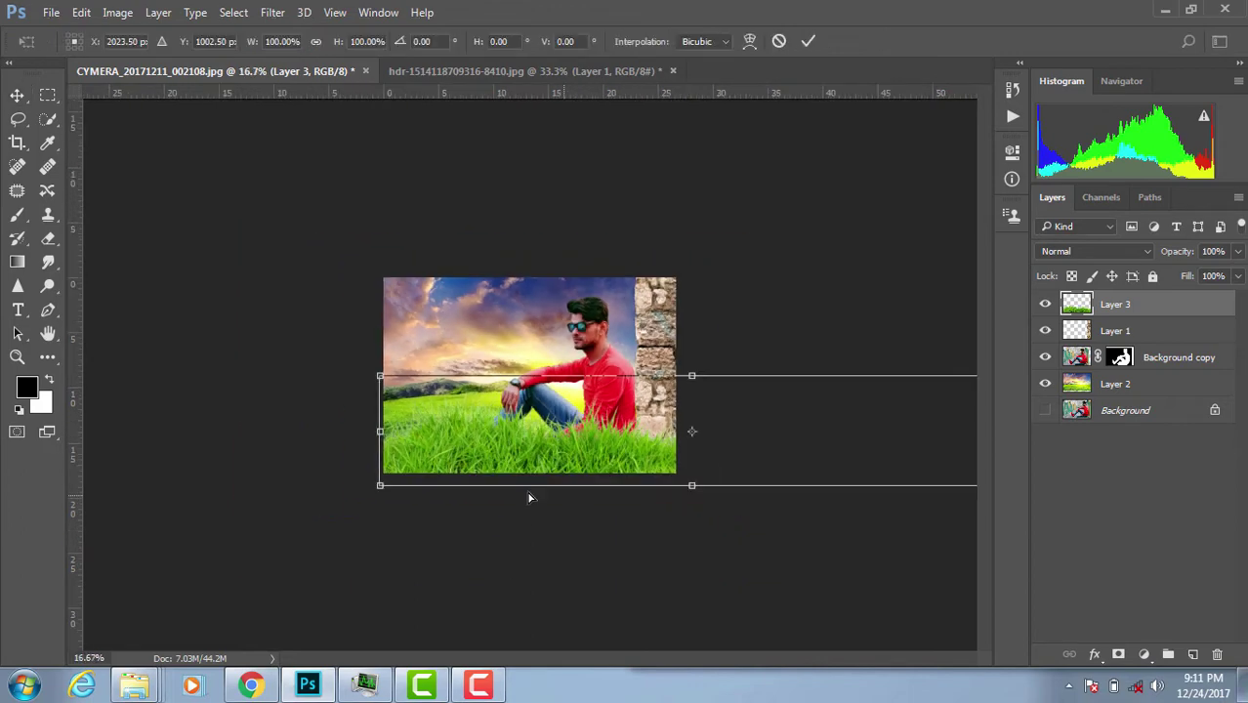
mouse_move(380, 375)
mouse_down()
mouse_move(432, 467)
mouse_move(406, 467)
mouse_up()
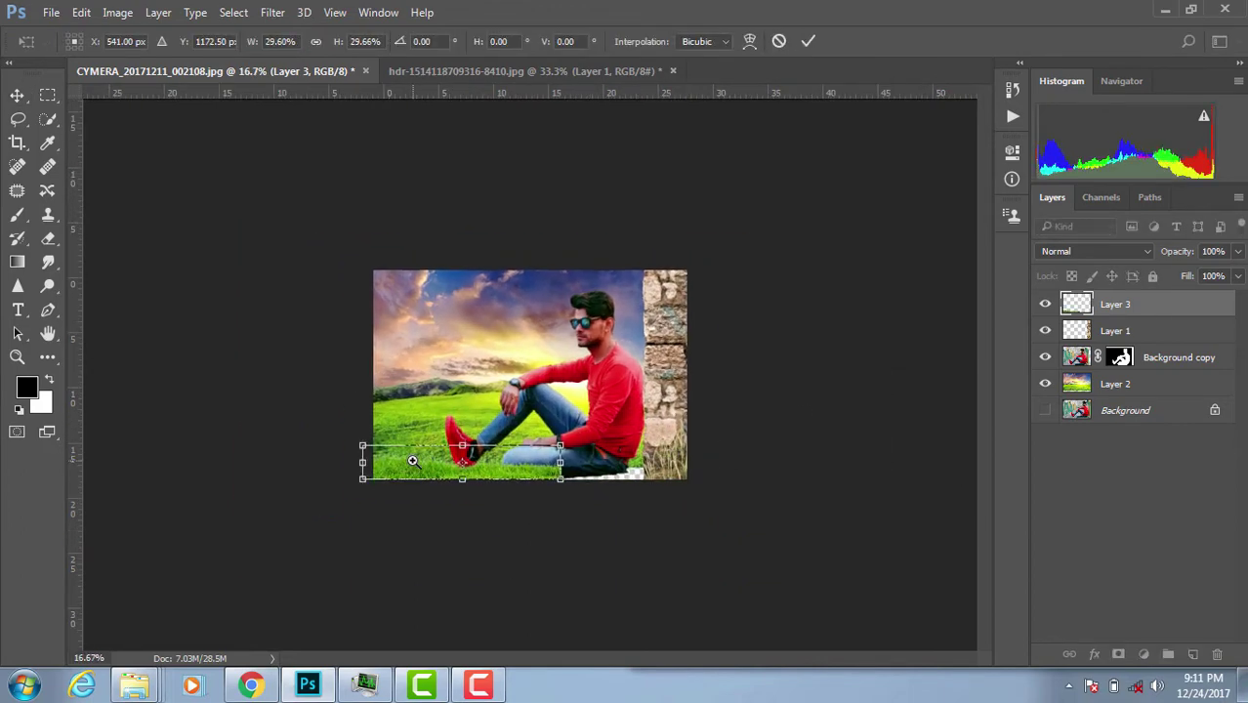
key(ctrl+plus)
key(ctrl+plus)
drag(590, 507, 598, 516)
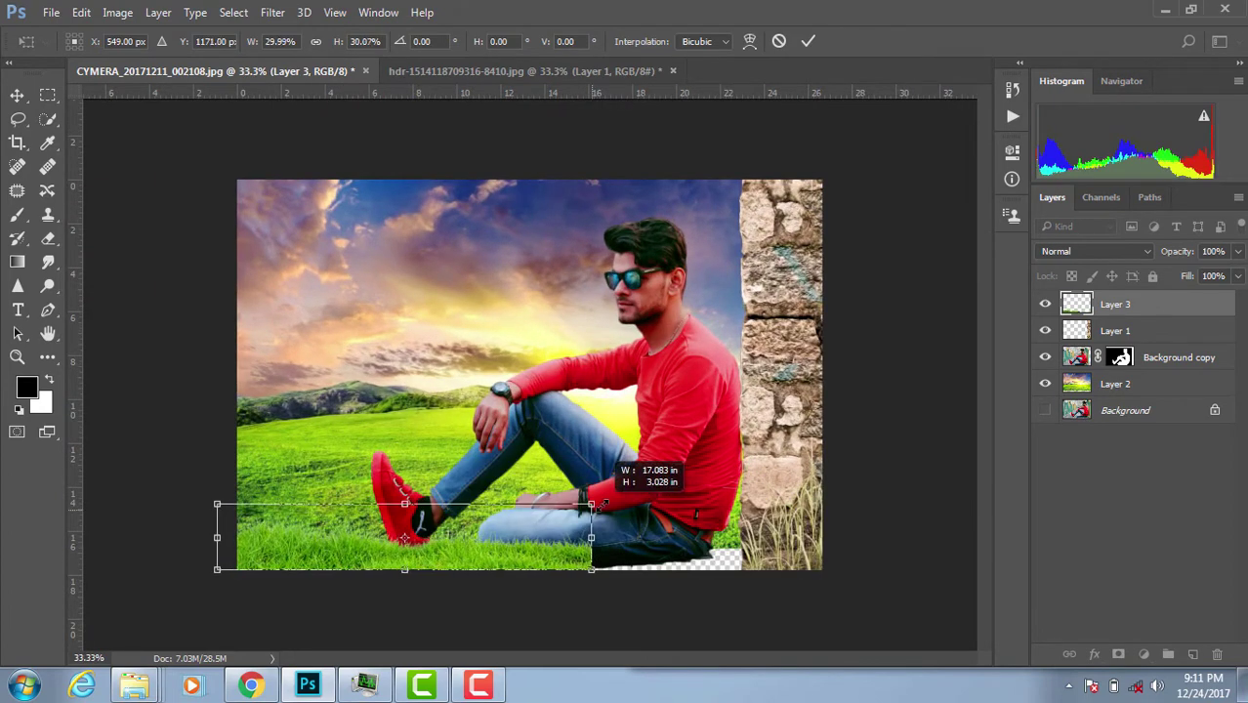
key(Return)
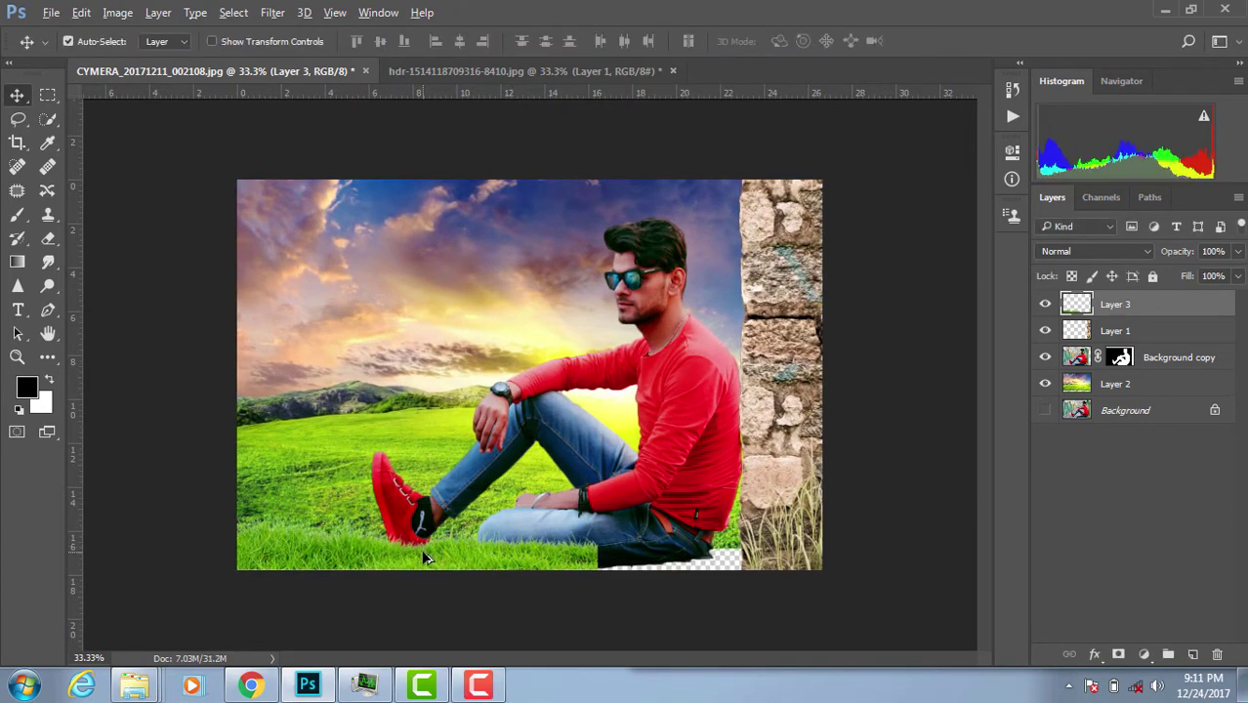
Duplicate the grass strip to cover the bottom right and nudge it slightly lower.
mouse_move(424, 559)
mouse_down()
mouse_move(794, 565)
mouse_move(697, 556)
mouse_up()
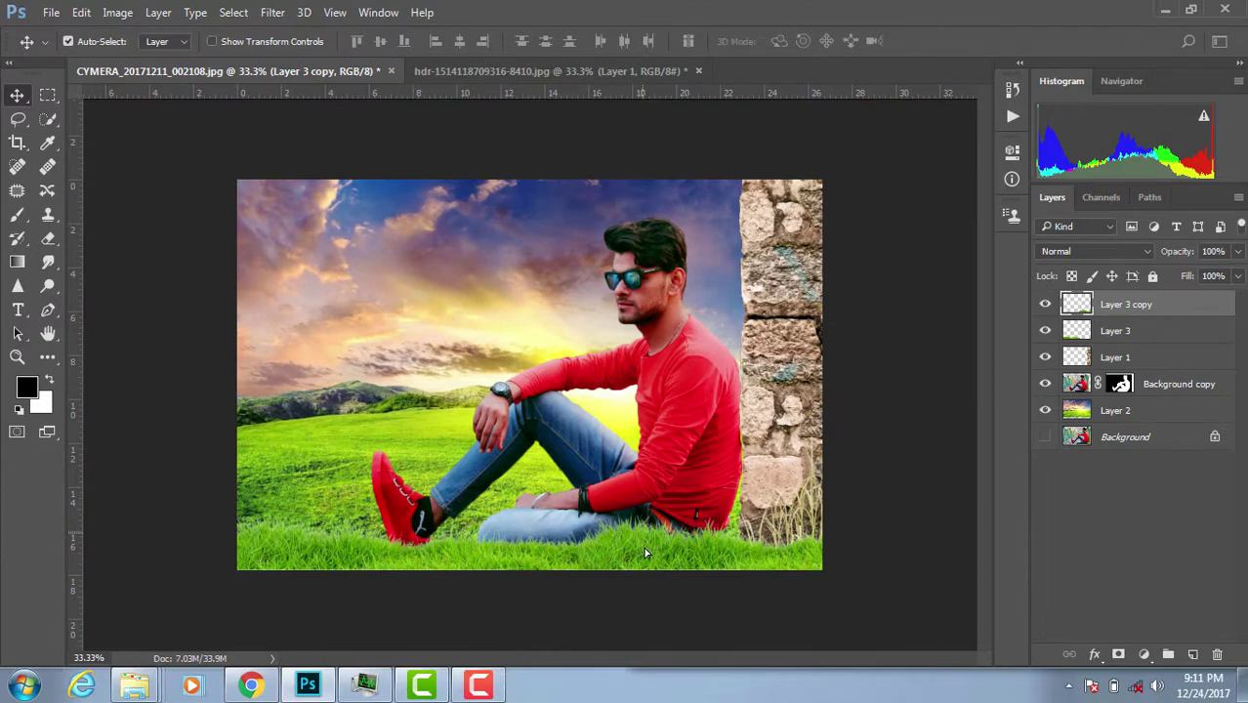
drag(646, 553, 644, 543)
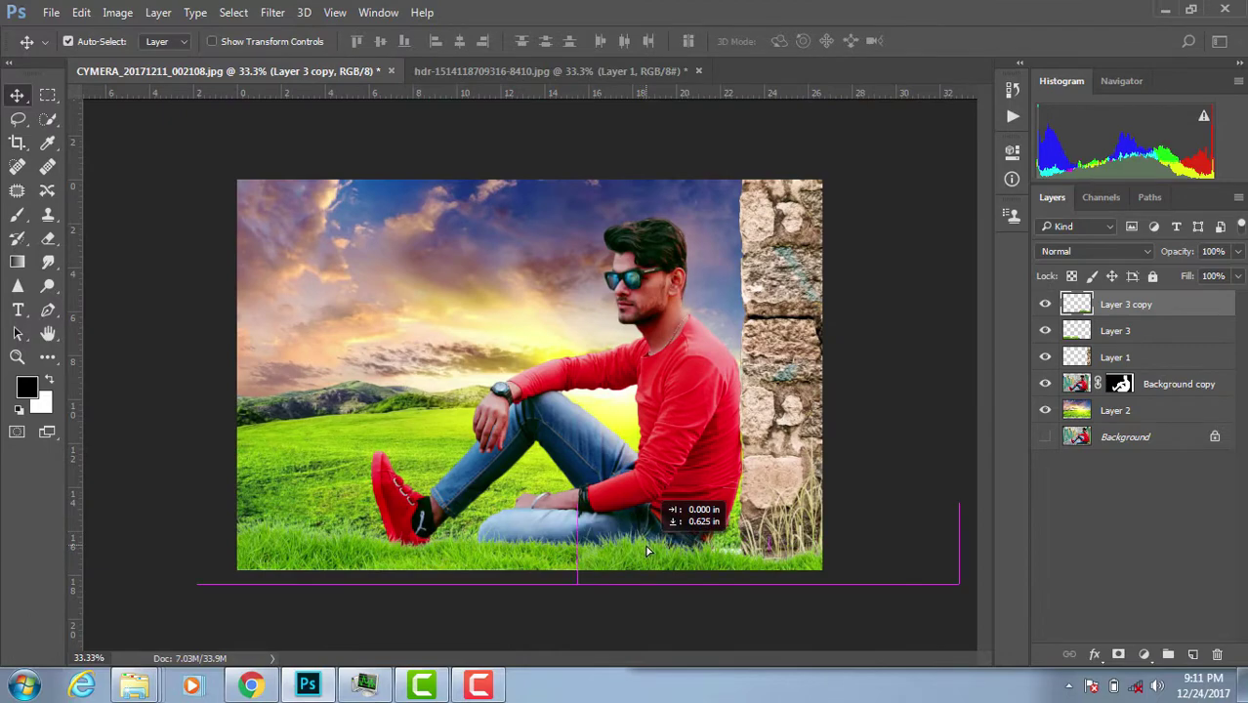
scroll(651, 554, up, 1)
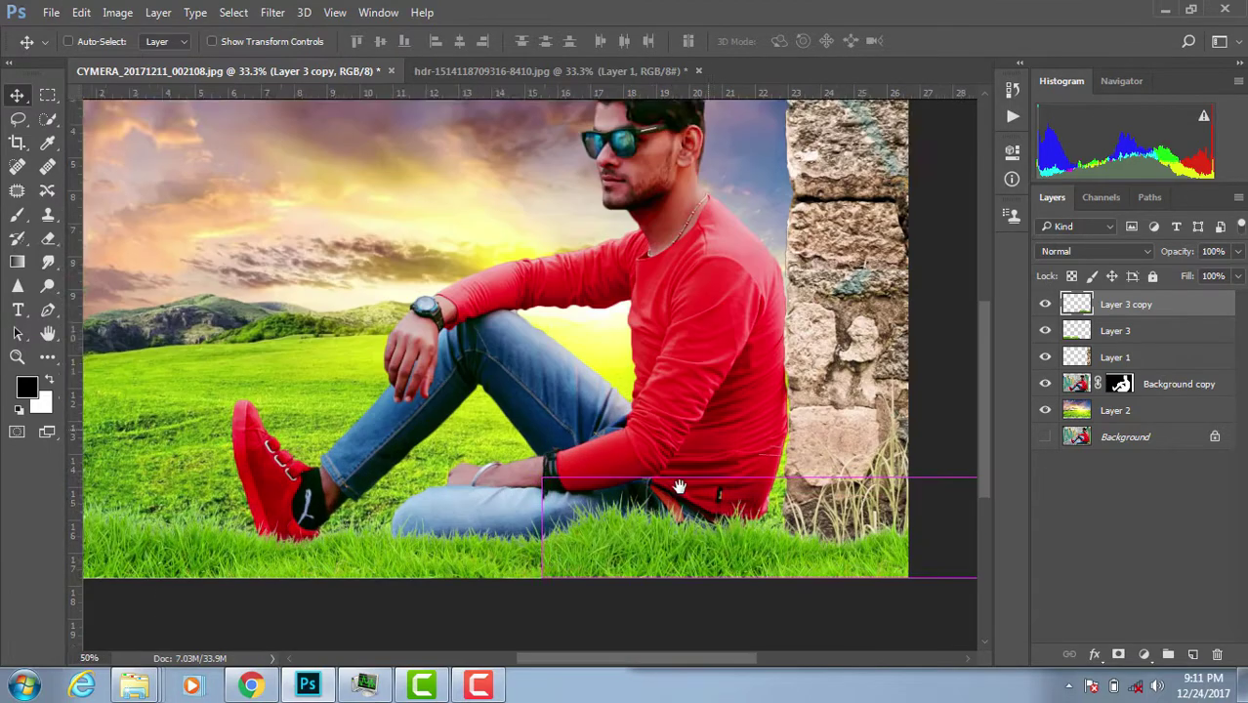
drag(672, 501, 672, 519)
scroll(671, 503, down, 1)
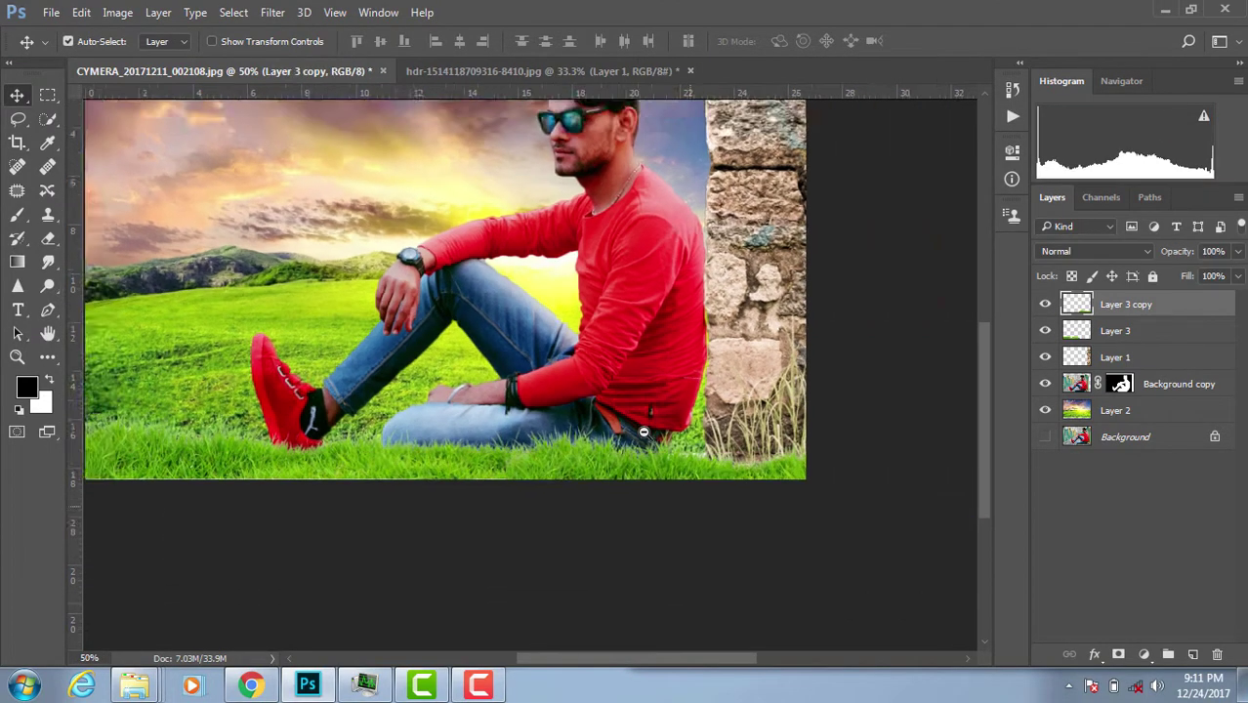
scroll(458, 470, up, 1)
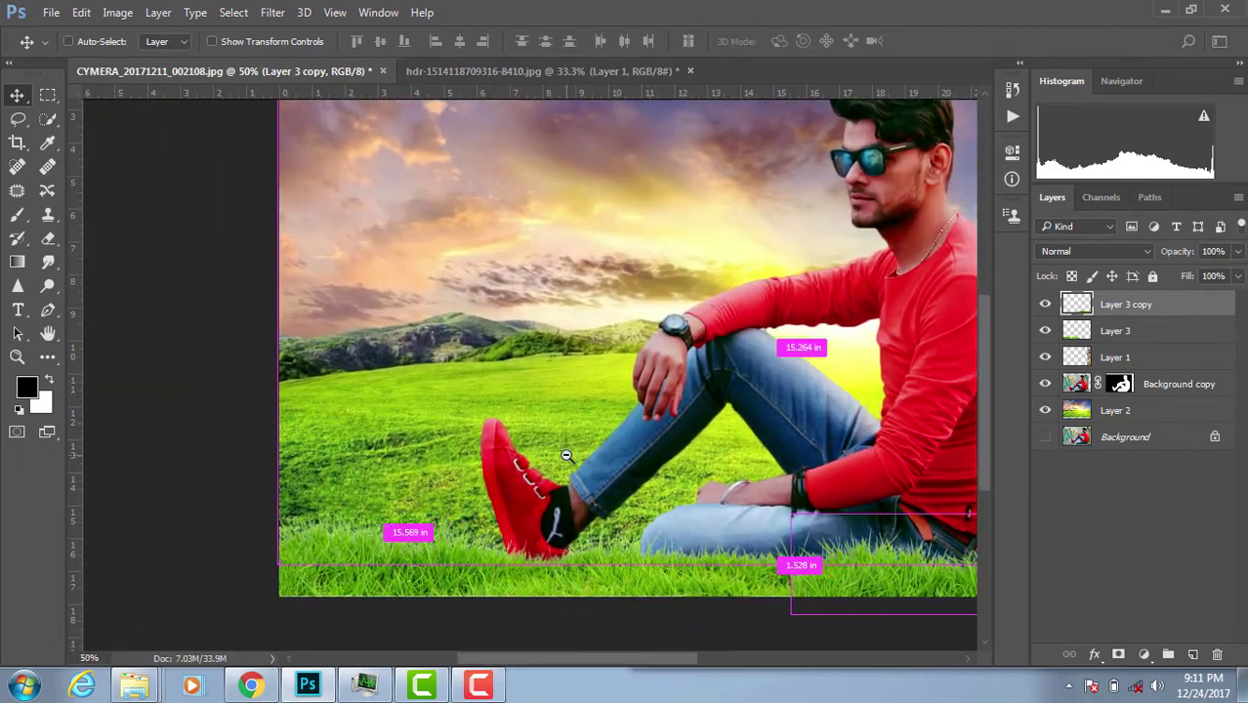
scroll(507, 410, down, 2)
scroll(601, 344, up, 1)
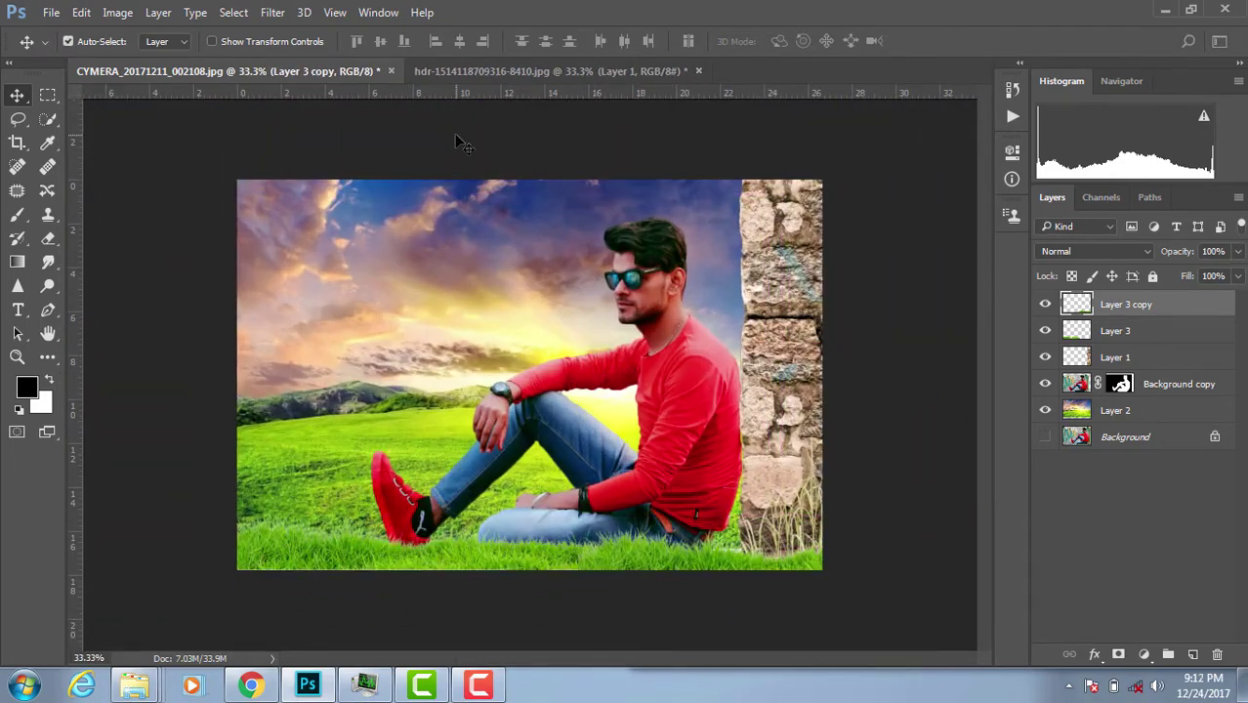
Open flock-of-birds-png-photos-9.png from the stock photo folder in Adobe Photoshop CC 2017.
click(505, 72)
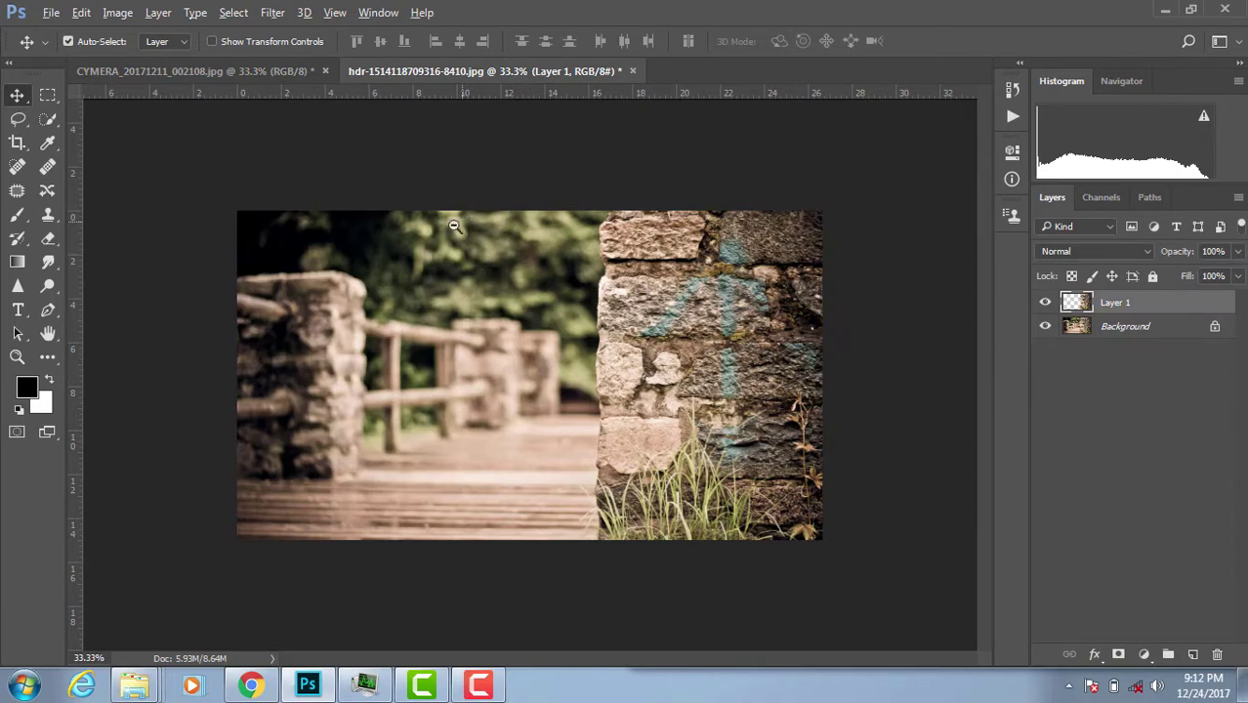
click(146, 689)
click(320, 592)
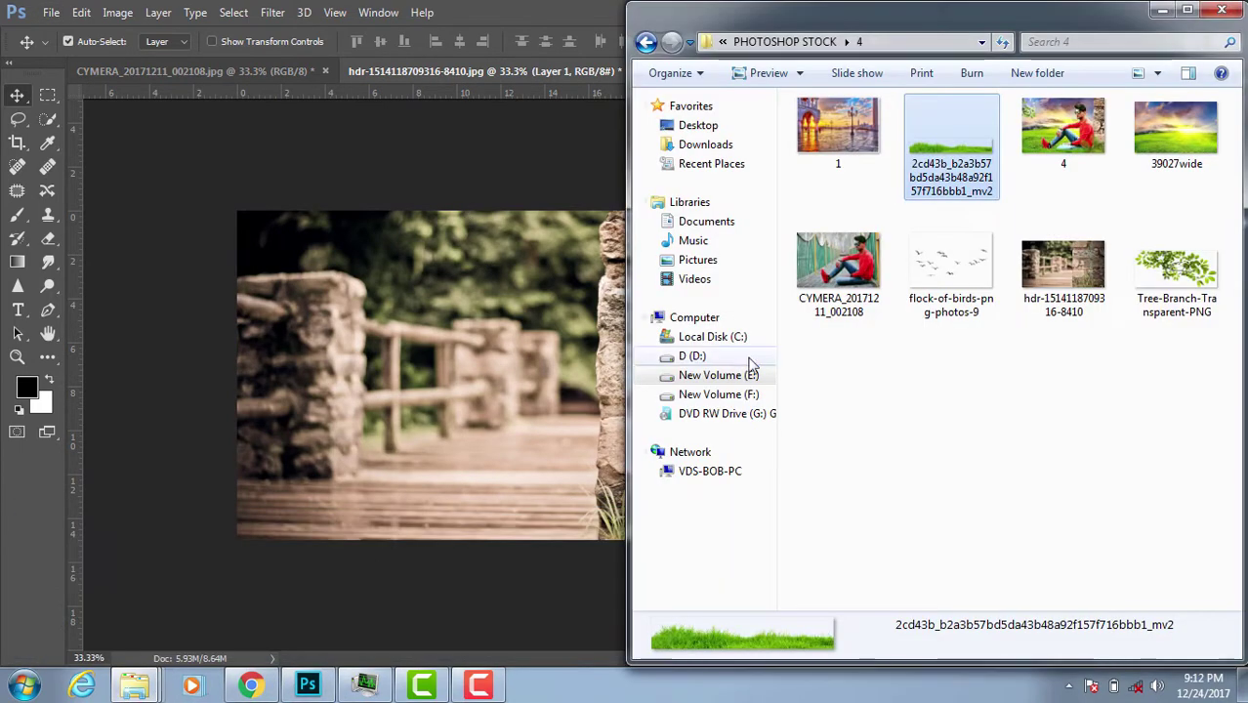
click(930, 439)
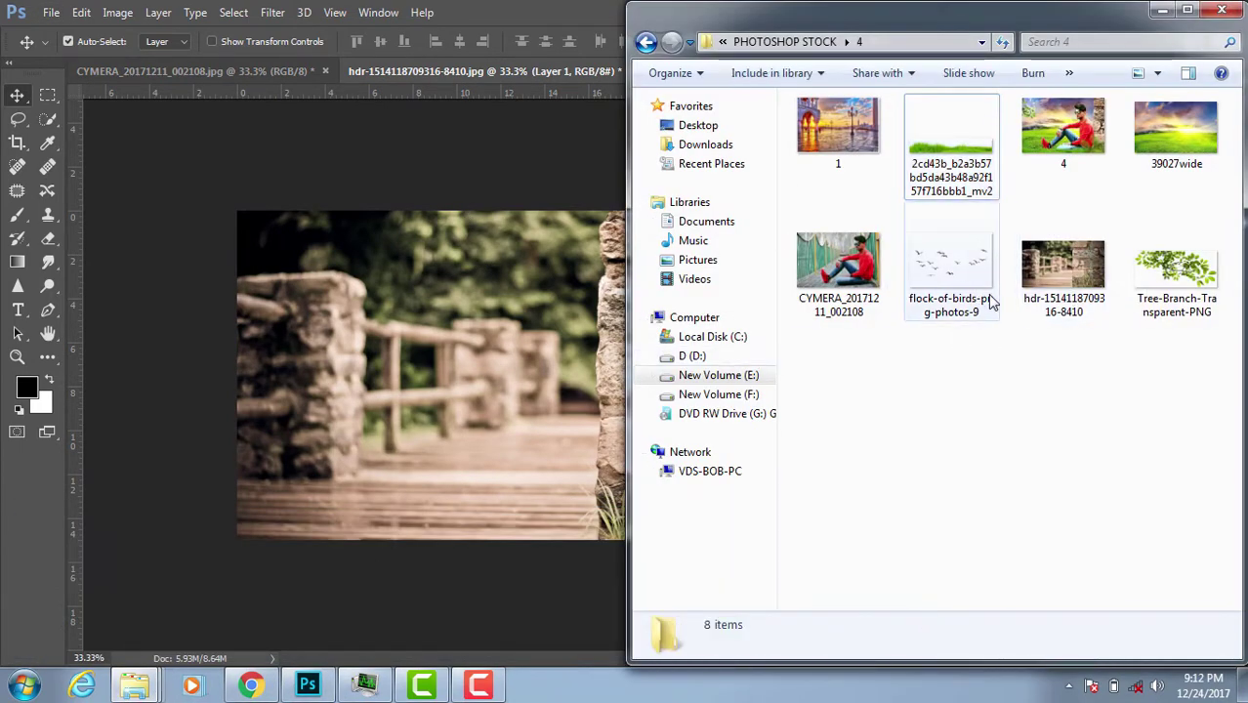
right_click(955, 266)
mouse_move(946, 394)
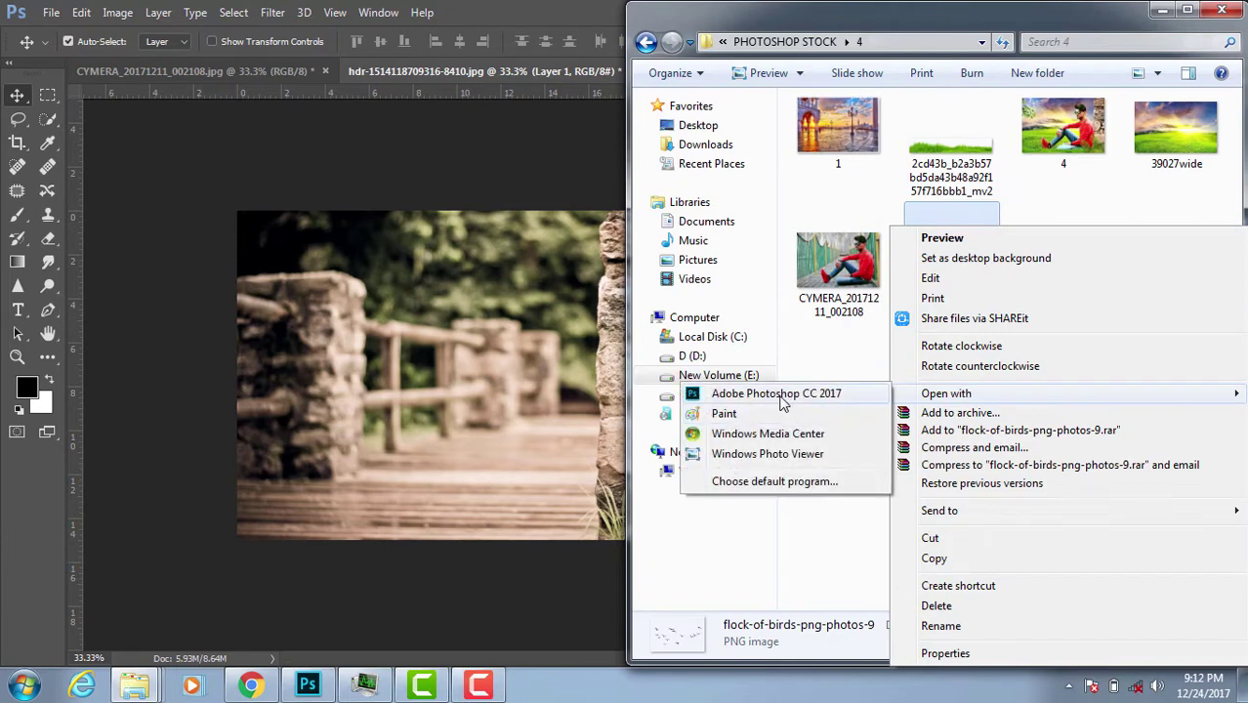
click(781, 394)
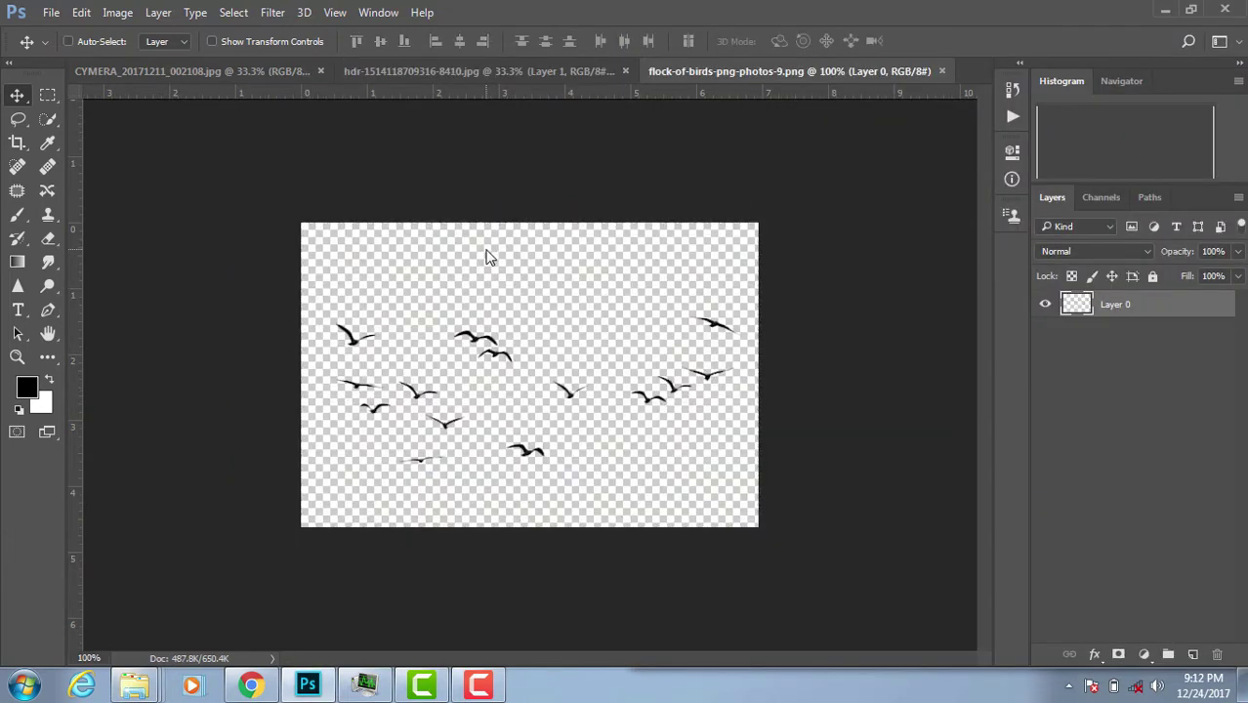
Close the source images unsaved and paste the birds into the upper-left sky.
key(ctrl+w)
key(ctrl+w)
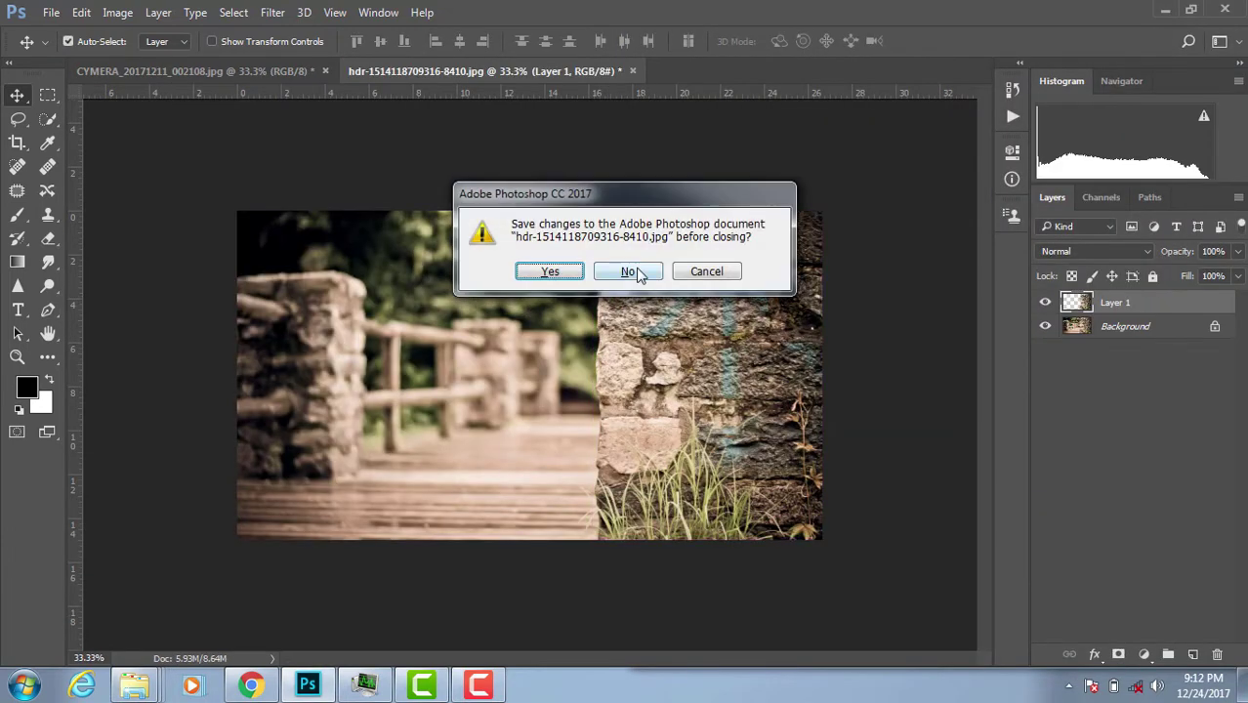
click(630, 271)
key(ctrl+v)
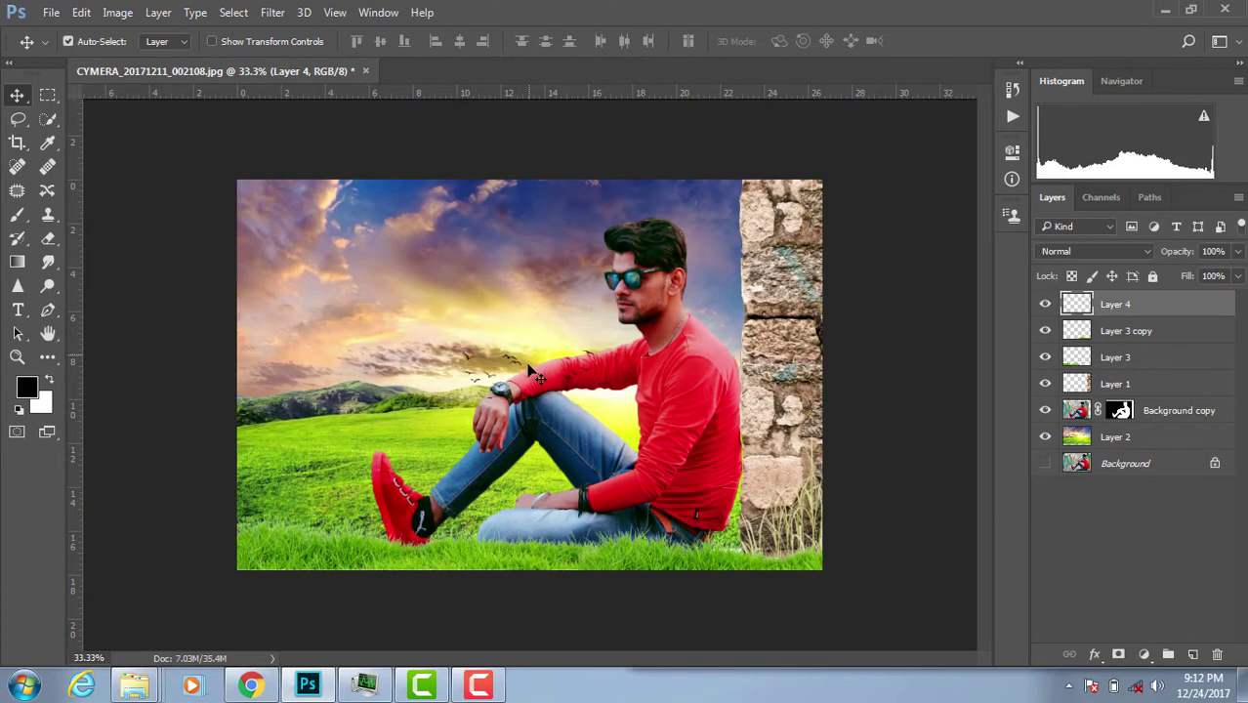
key(ctrl+t)
mouse_move(514, 363)
mouse_down()
mouse_move(356, 251)
mouse_move(450, 247)
mouse_up()
mouse_move(514, 281)
mouse_down()
mouse_move(538, 290)
mouse_move(514, 289)
mouse_up()
key(Return)
Undo the accidental scene shift and rename the pasted birds layer to 'birds'.
key(ctrl+z)
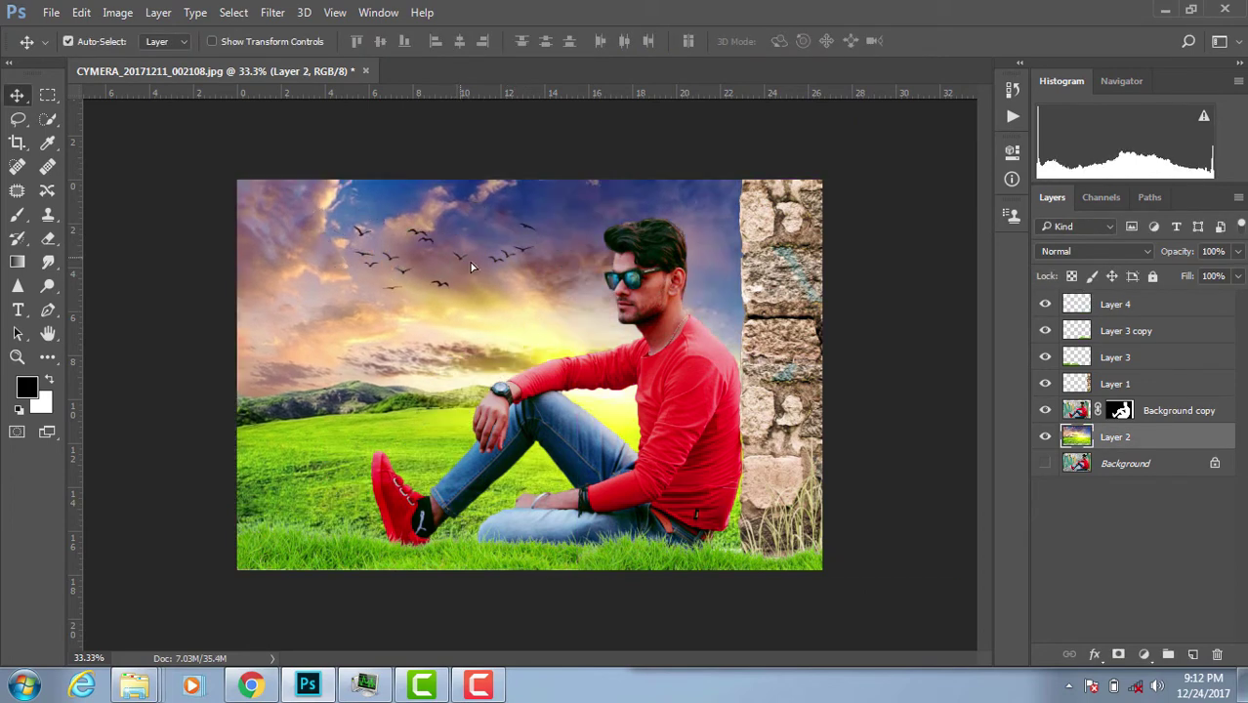
key(ctrl+z)
key(ctrl+z)
key(ctrl+t)
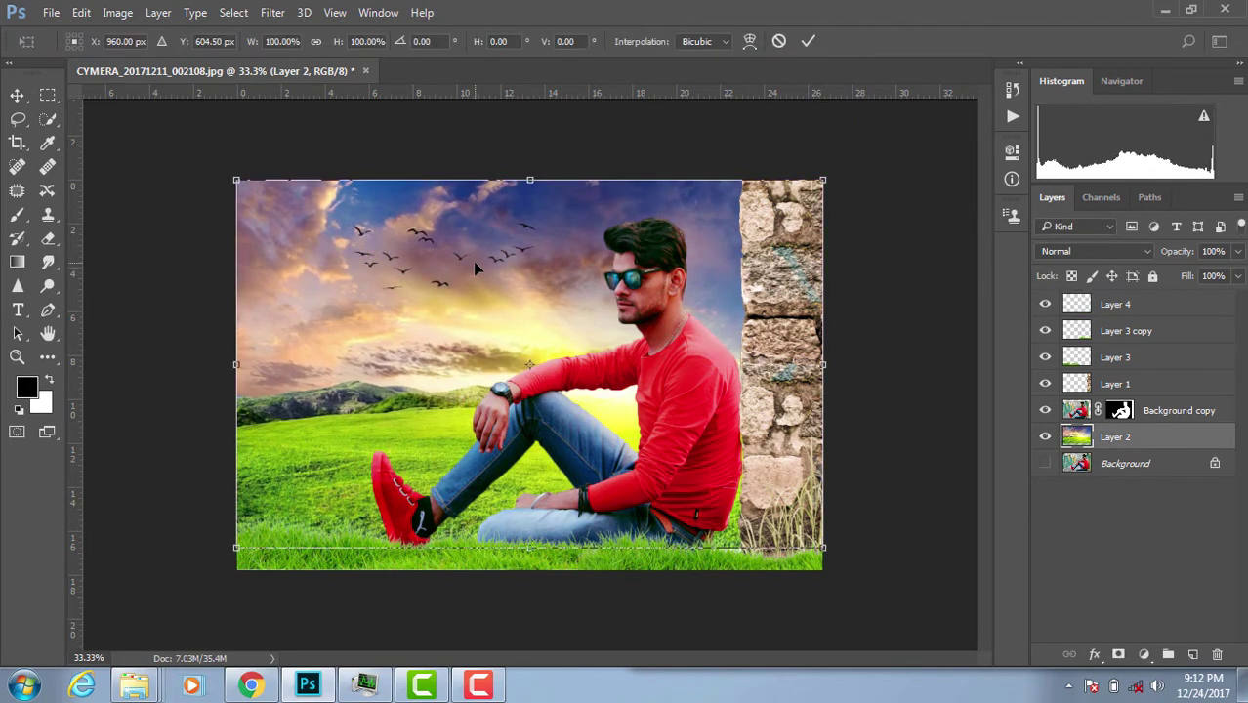
key(Return)
click(1123, 384)
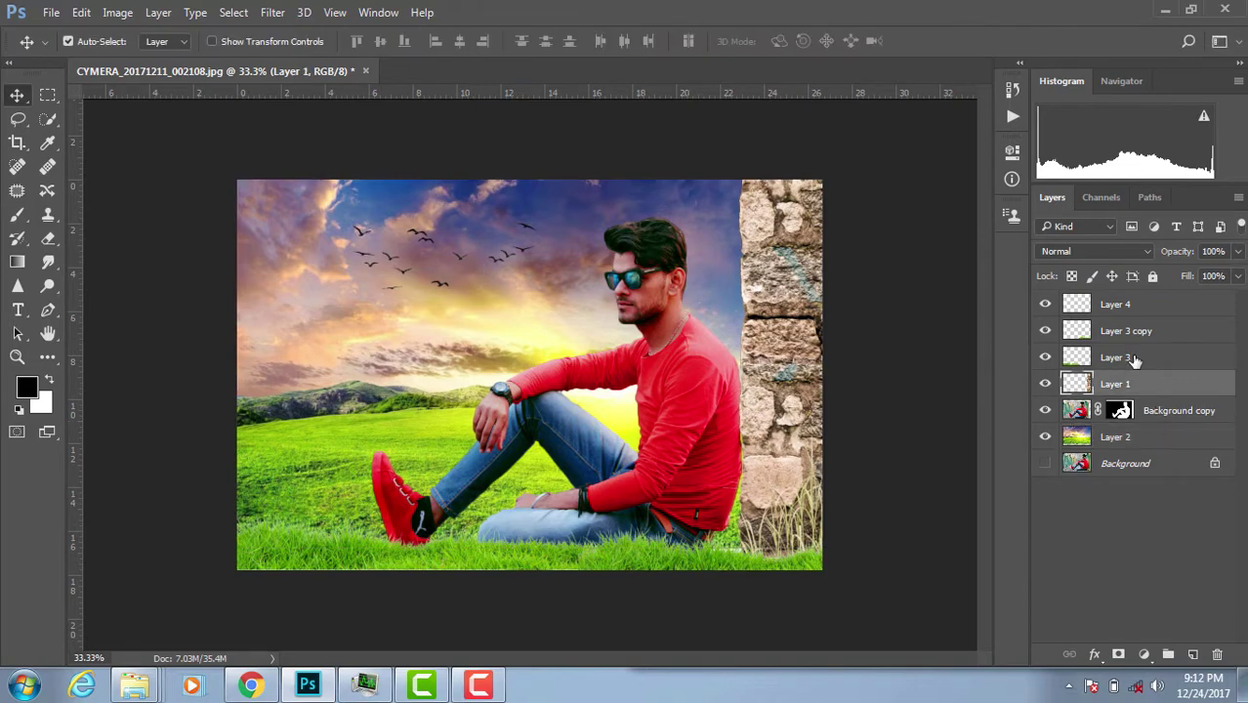
click(1132, 358)
double_click(1114, 304)
text(birds)
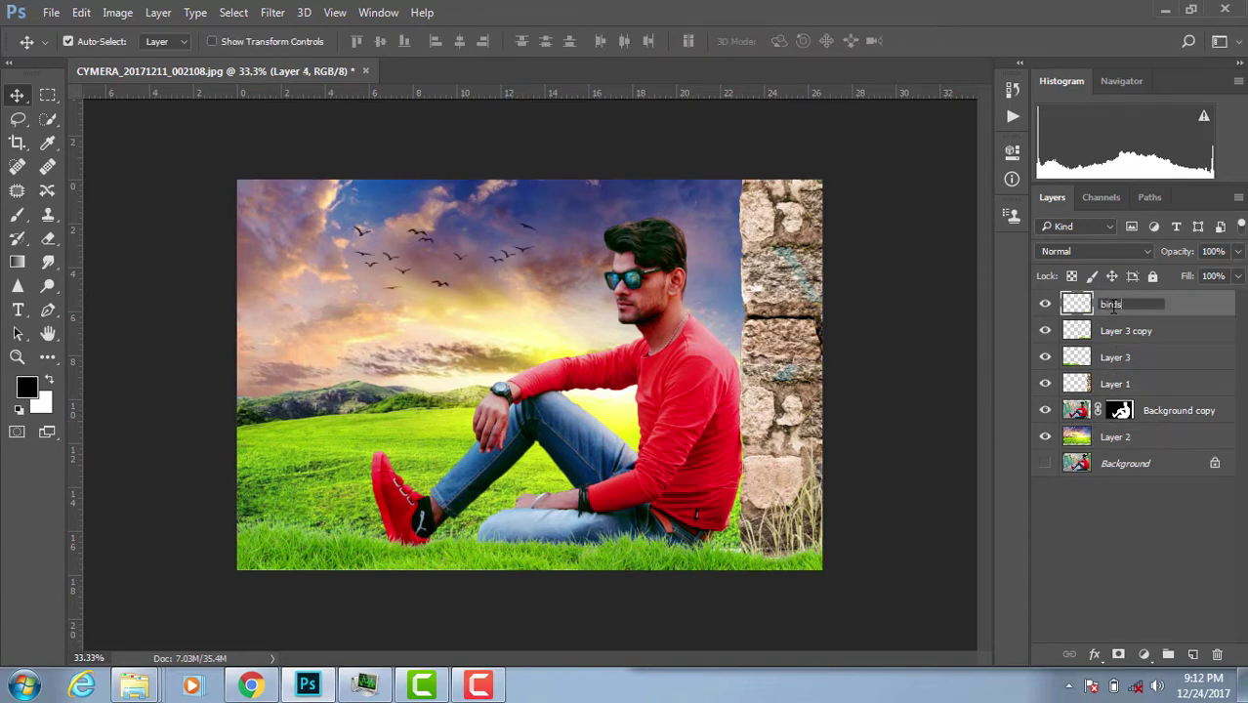
click(1110, 517)
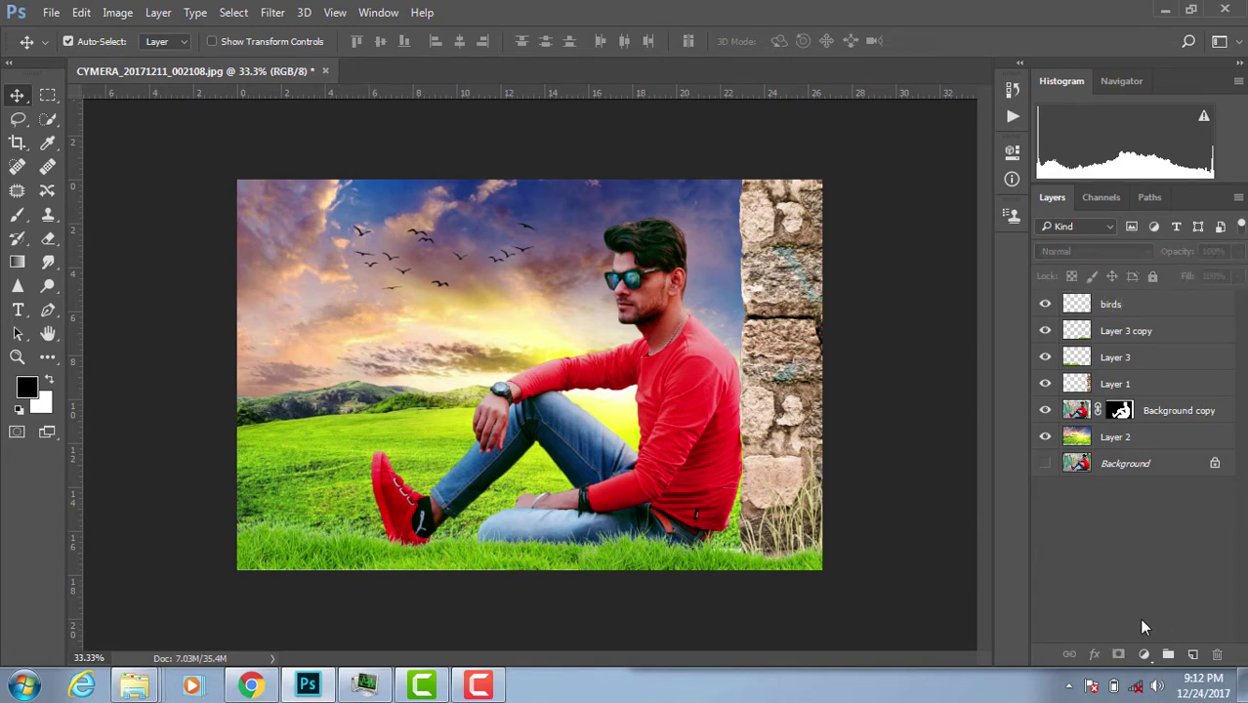
Move the birds slightly right and shrink the flock.
click(1131, 306)
key(ctrl+t)
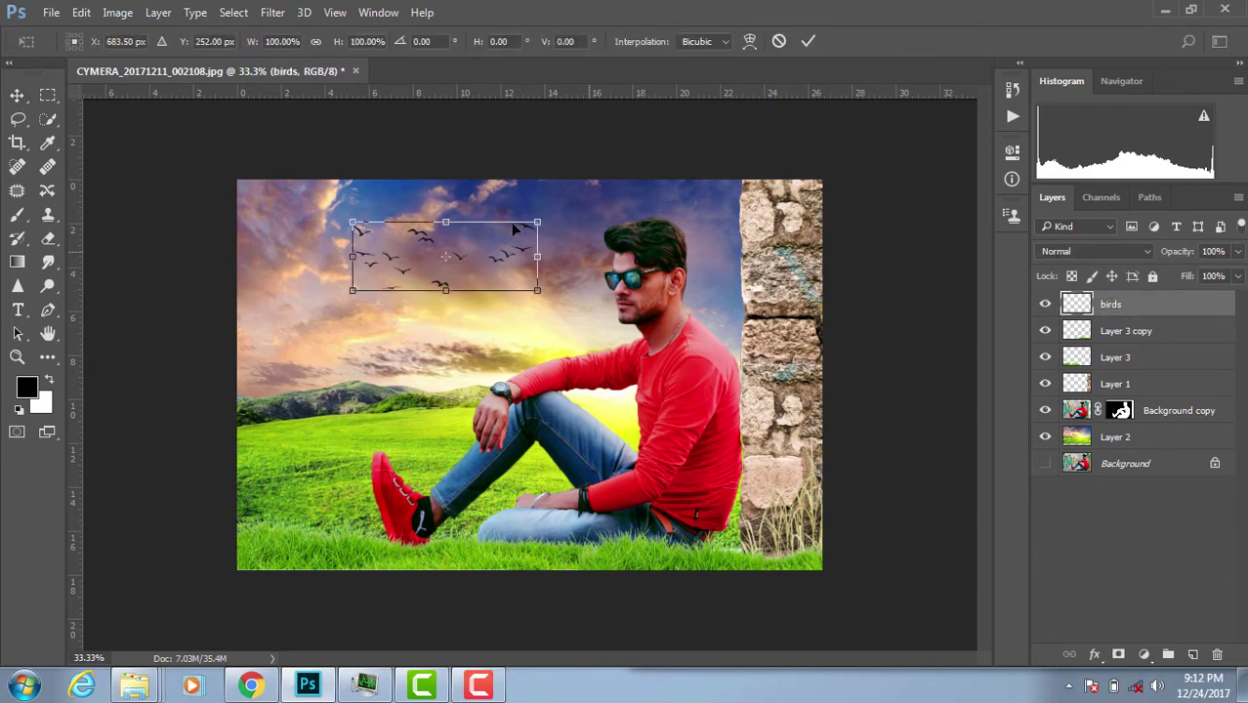
drag(498, 259, 525, 258)
drag(577, 290, 544, 296)
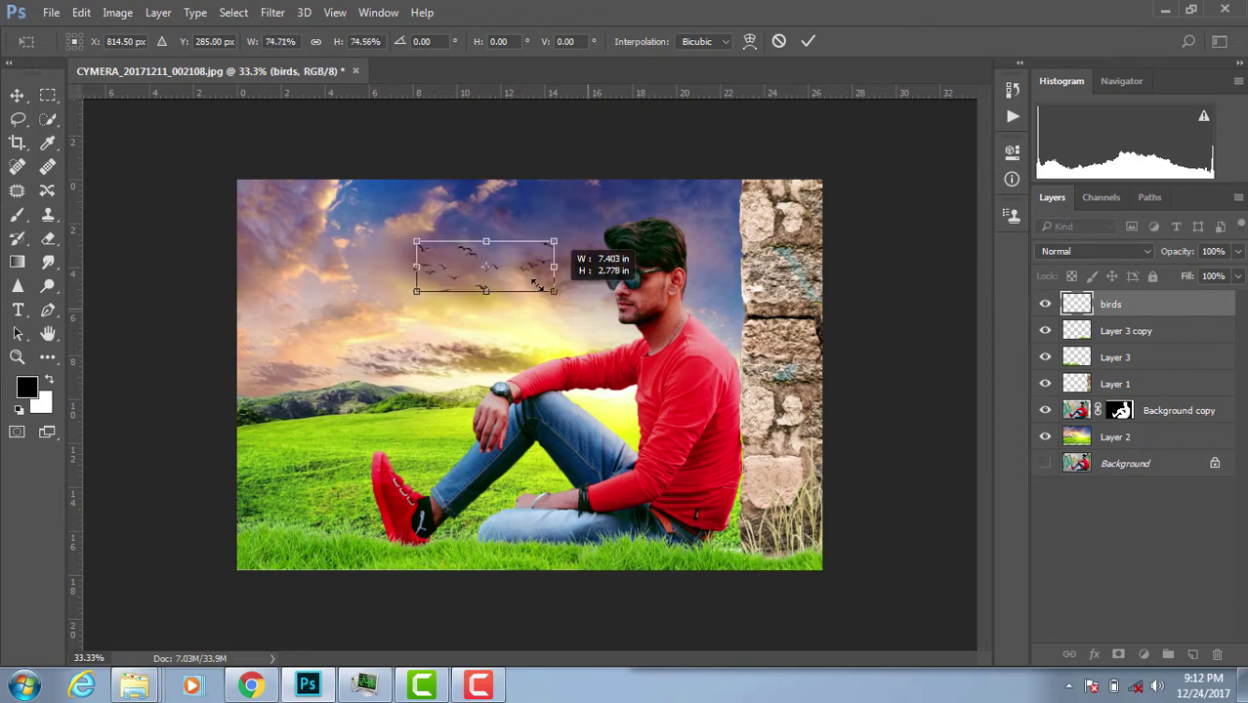
key(Return)
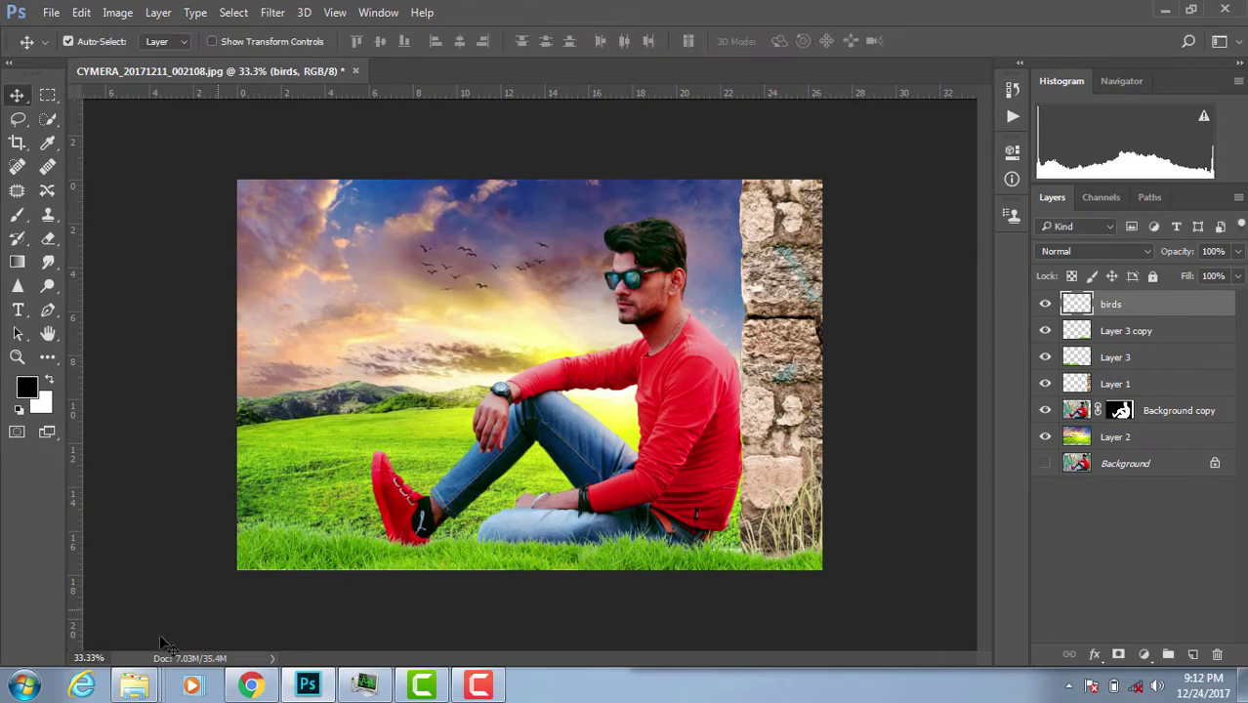
Open Tree-Branch-Transparent-PNG from the stock photo folder in Adobe Photoshop CC 2017.
mouse_move(134, 685)
click(358, 585)
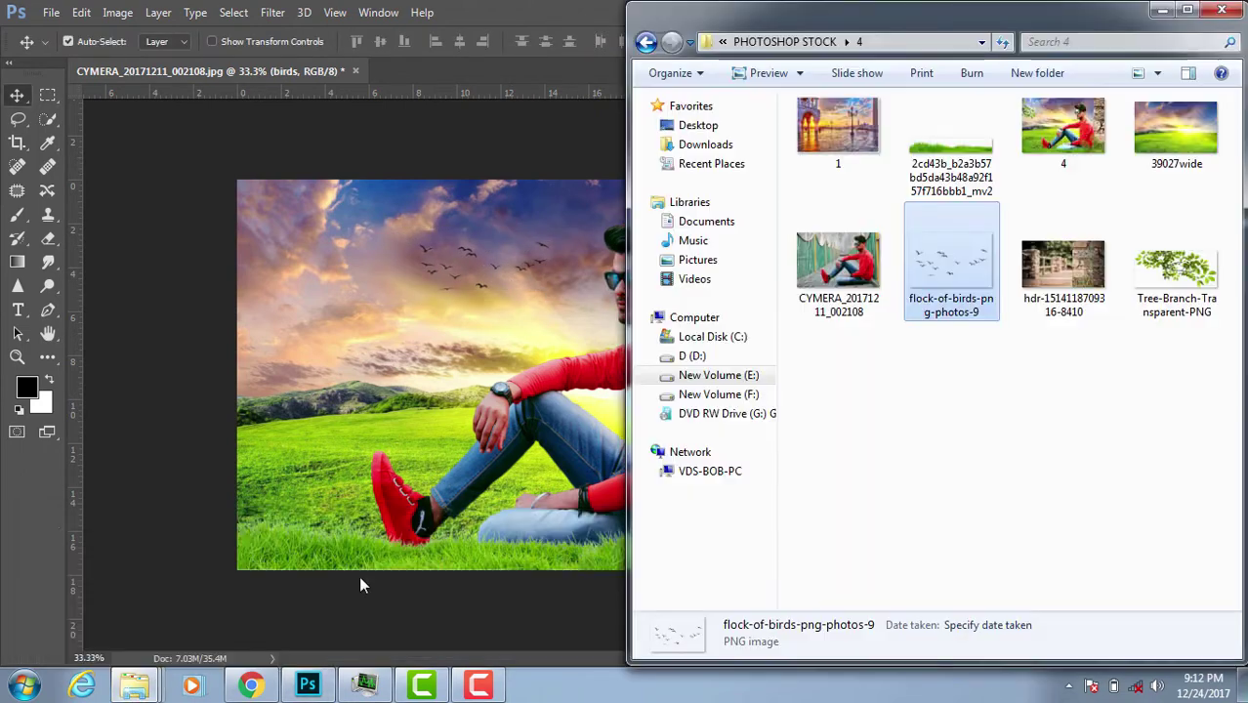
click(932, 384)
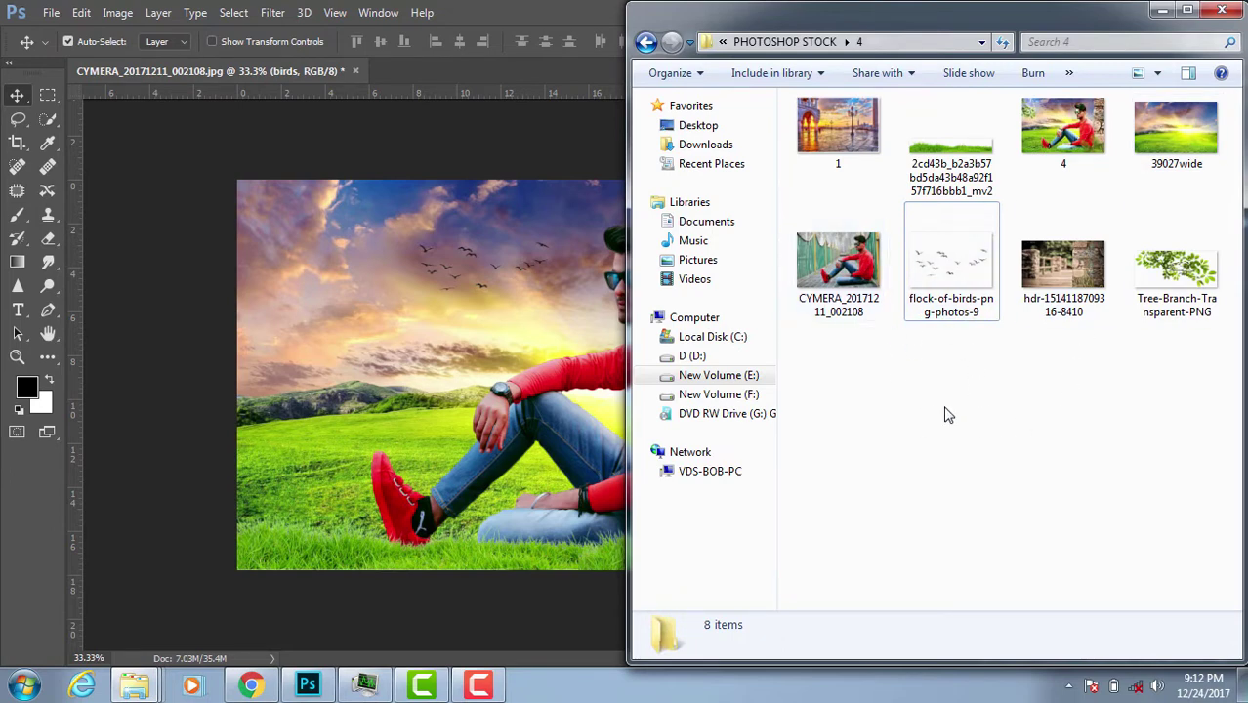
right_click(1130, 298)
mouse_move(937, 394)
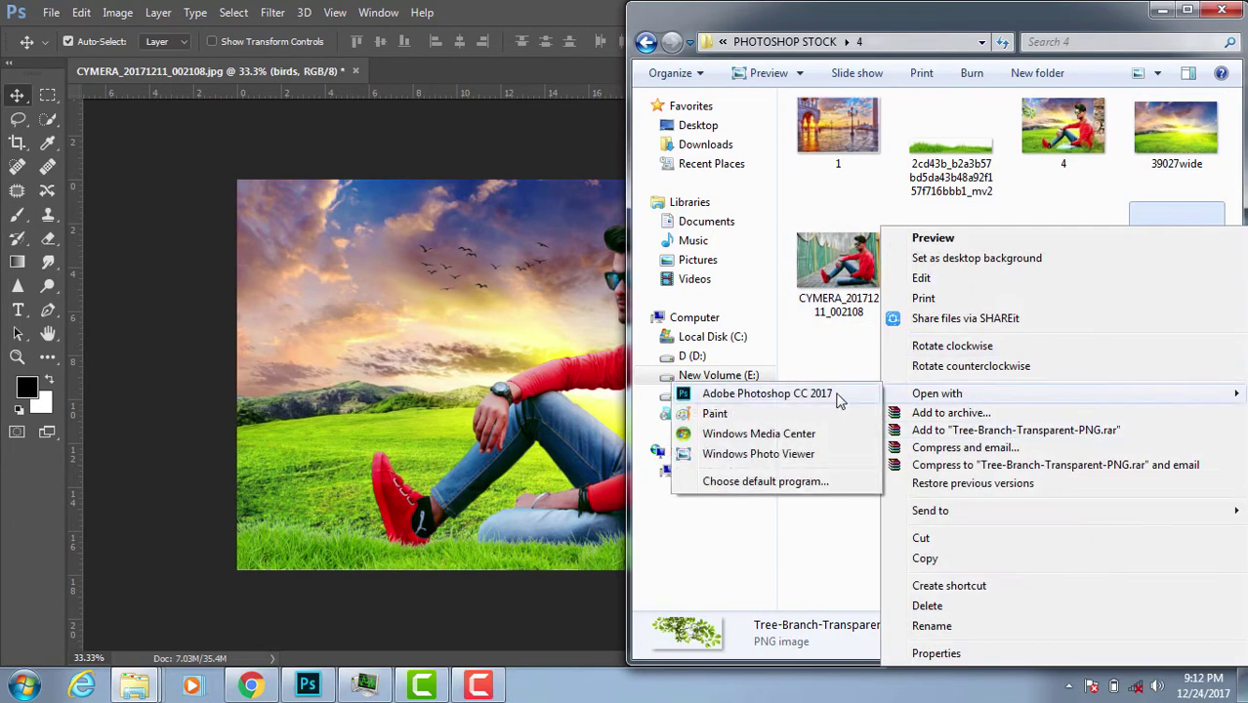
click(359, 380)
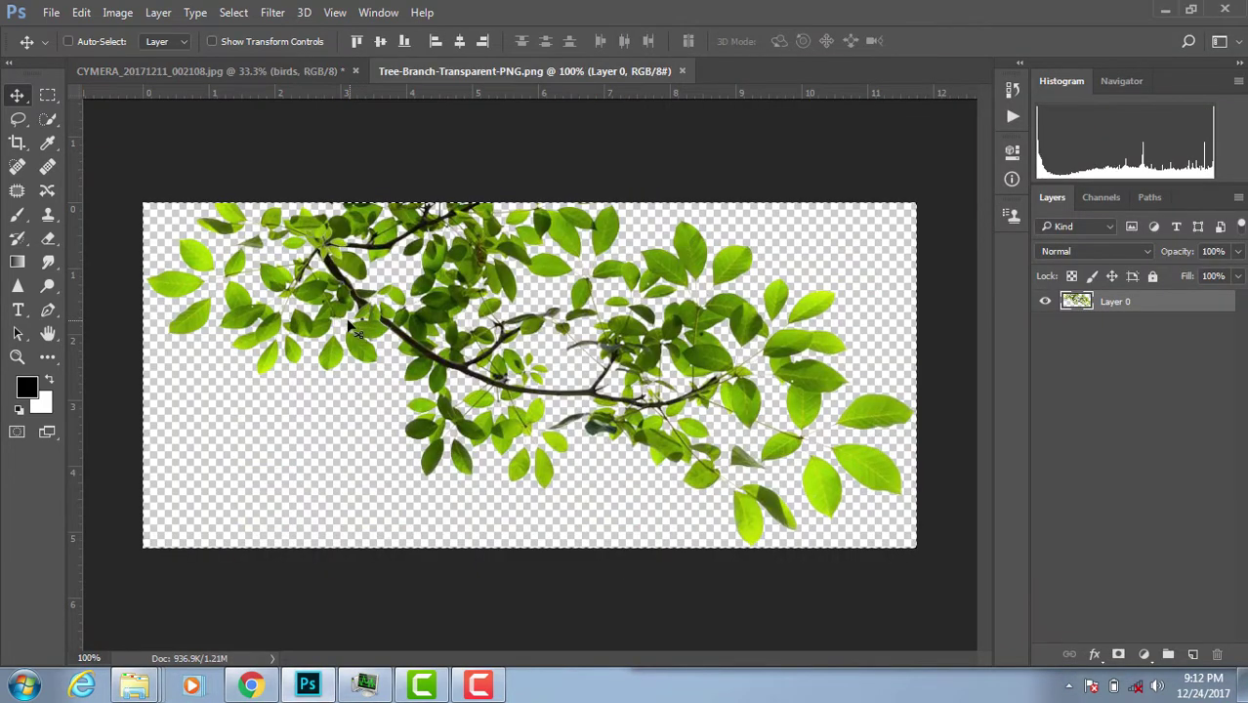
Place the leafy branch in the top-left corner, tilted about 17 degrees and scaled to about 80%.
drag(356, 332, 475, 343)
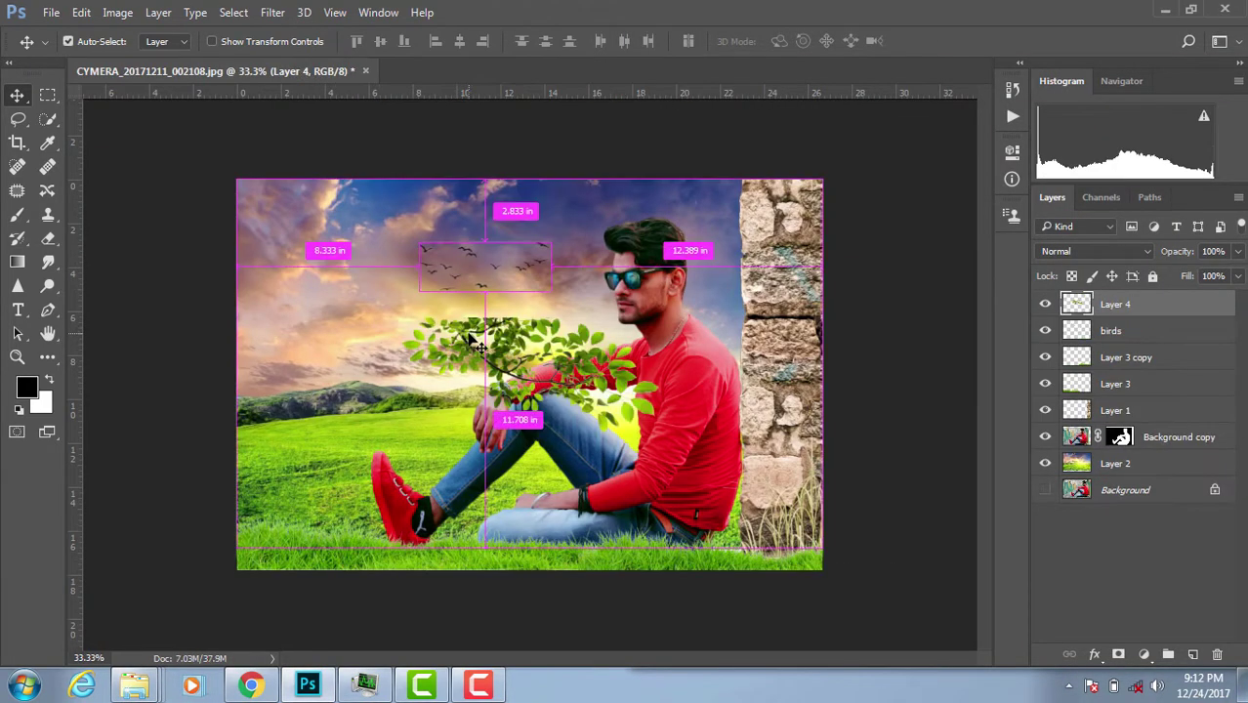
drag(436, 325, 249, 186)
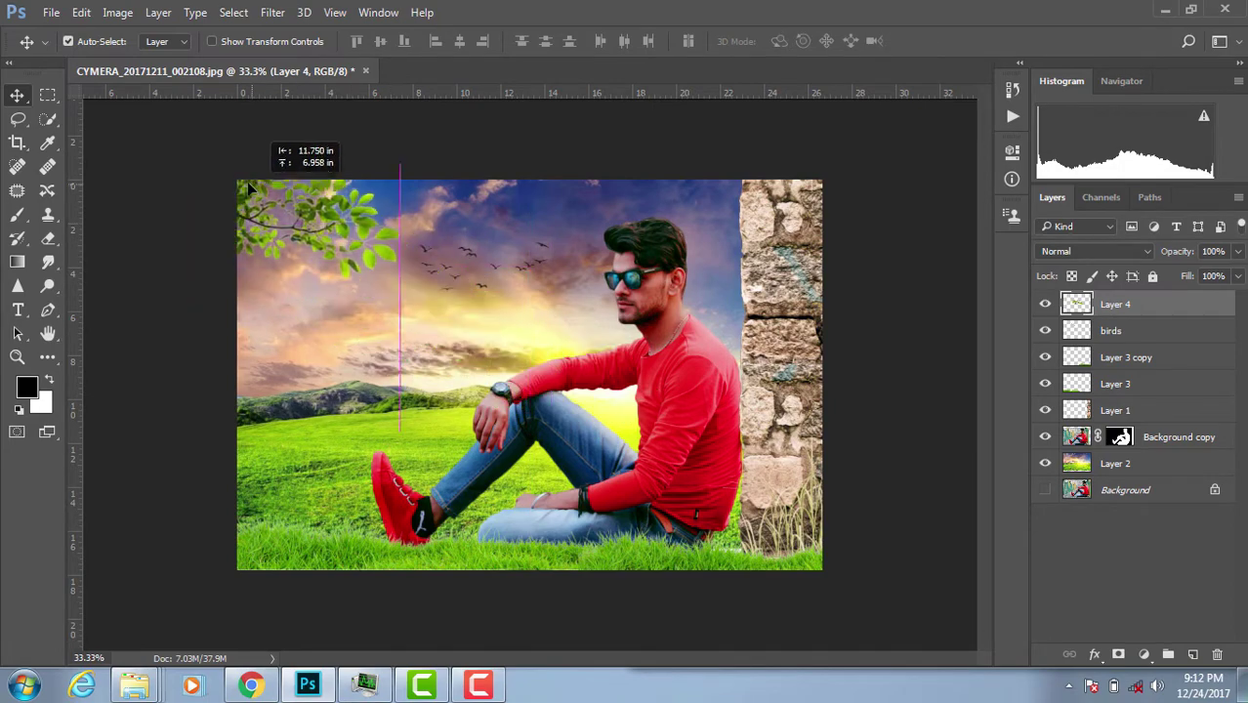
scroll(405, 312, up, 1)
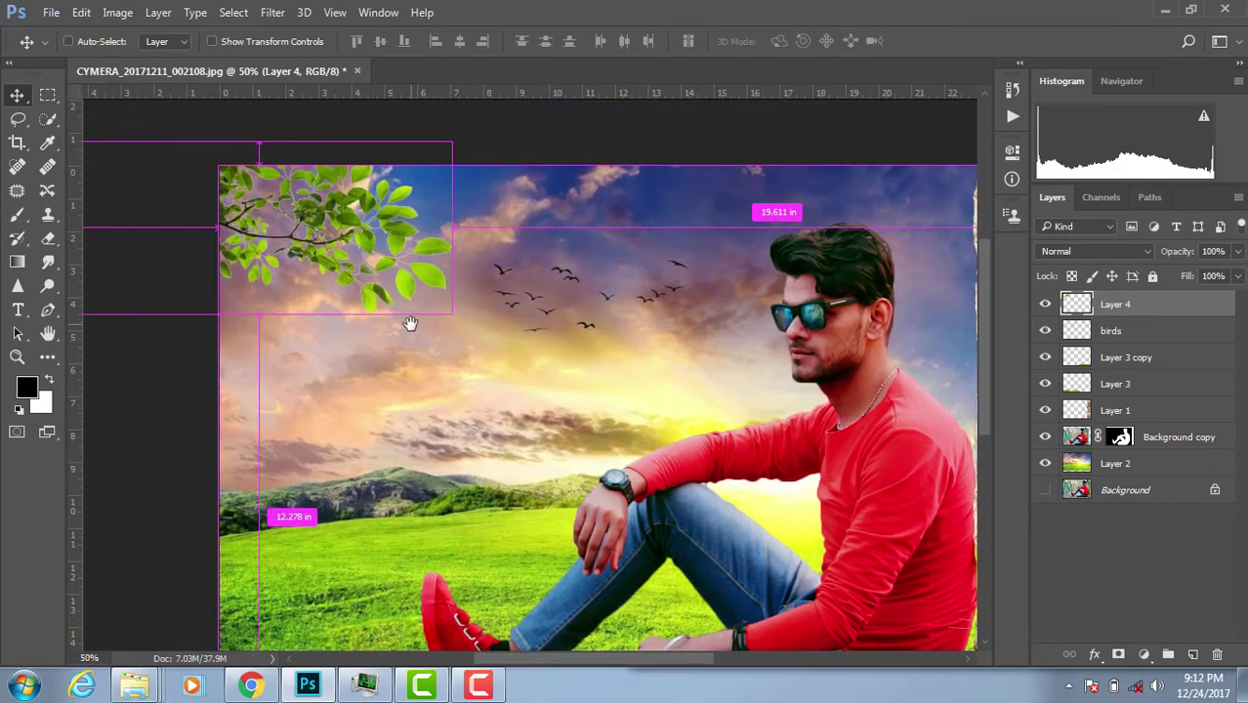
key(ctrl+t)
drag(540, 359, 551, 386)
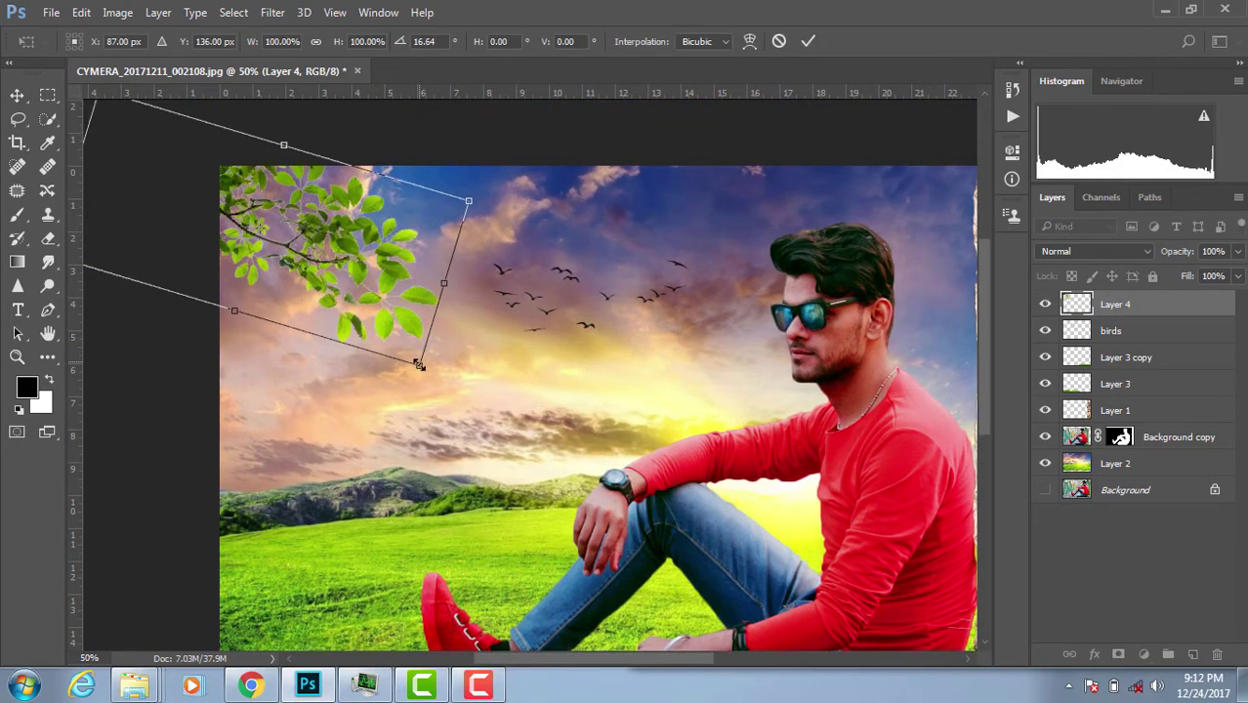
drag(418, 364, 387, 339)
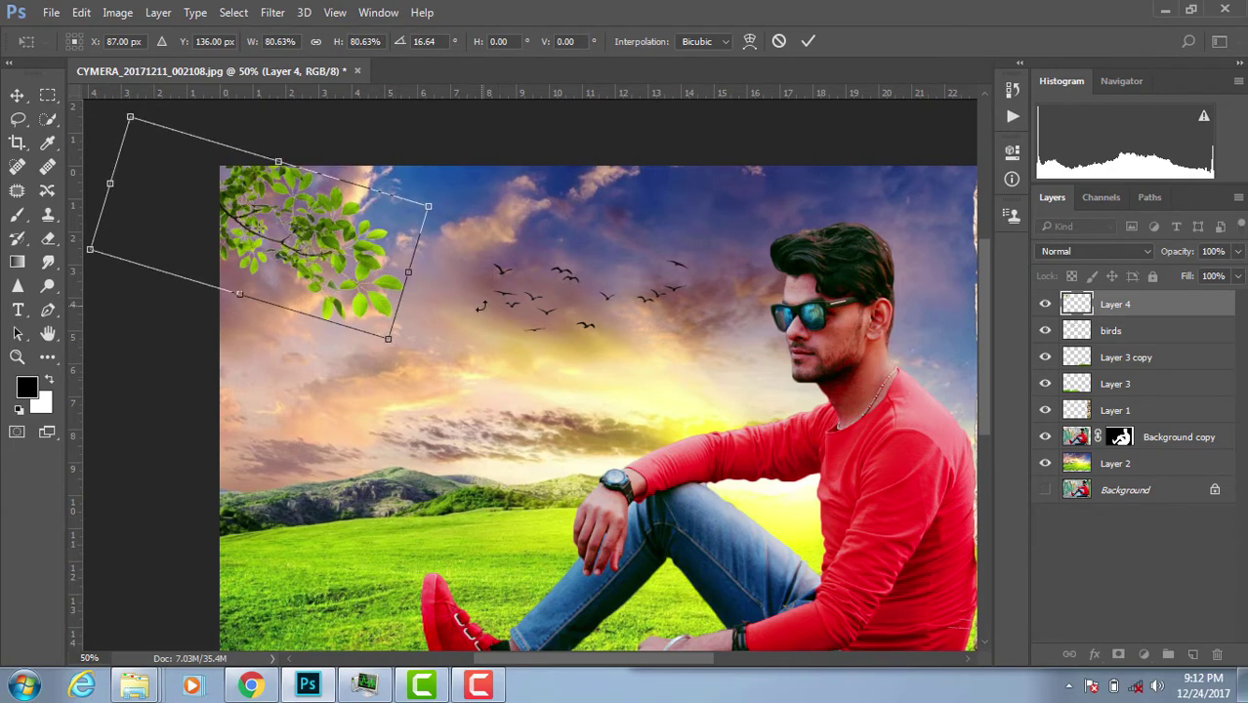
key(Return)
Add a rotated copy of the branch growing upward beside the wall at bottom right.
scroll(385, 326, down, 1)
mouse_move(384, 326)
mouse_down()
mouse_move(566, 471)
mouse_move(329, 248)
mouse_move(597, 526)
mouse_up()
click(329, 248)
key(ctrl+t)
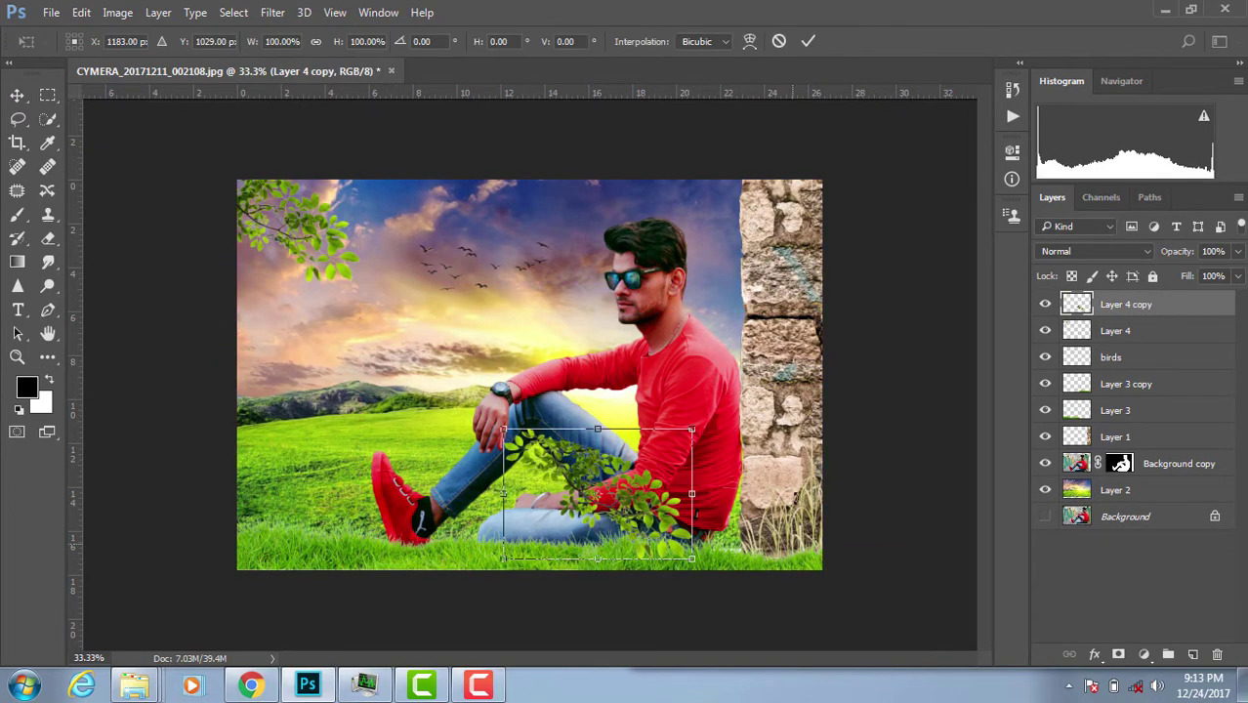
drag(696, 420, 459, 356)
mouse_move(601, 498)
mouse_down()
mouse_move(696, 515)
mouse_move(537, 542)
mouse_move(762, 514)
mouse_up()
key(Return)
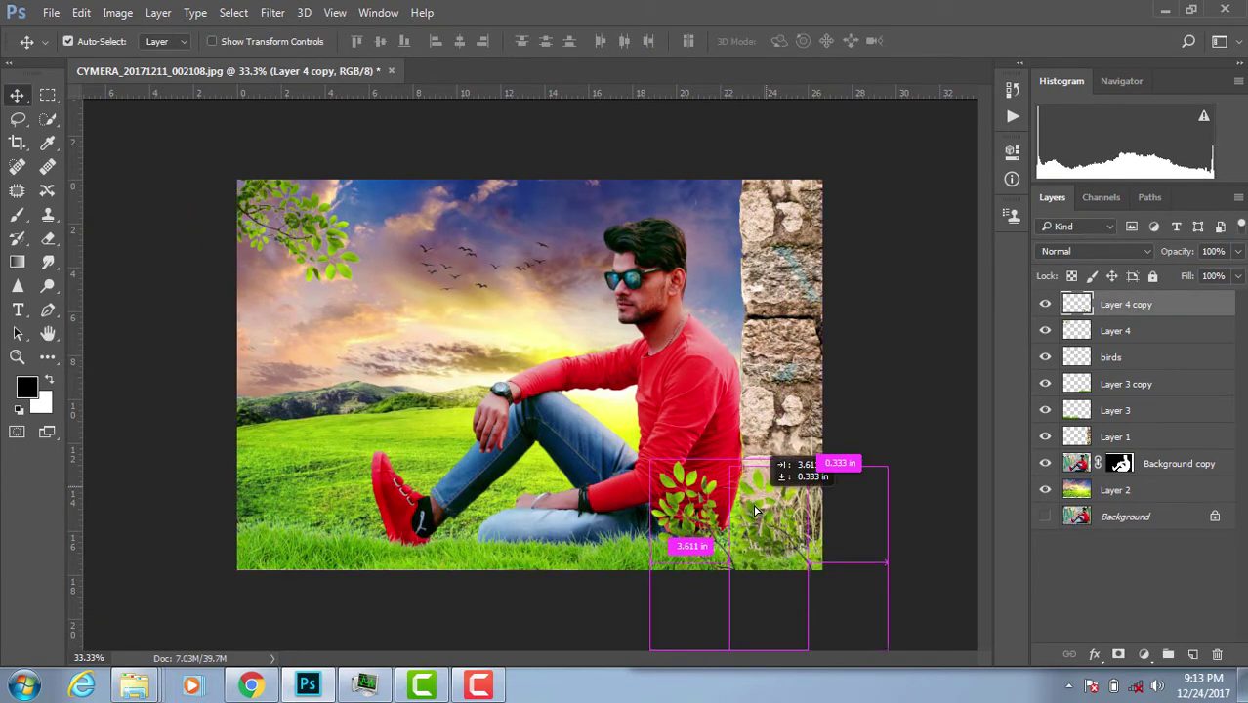
Delete the extra branch copy and soften the plant with a radius-10 Gaussian Blur.
key(Delete)
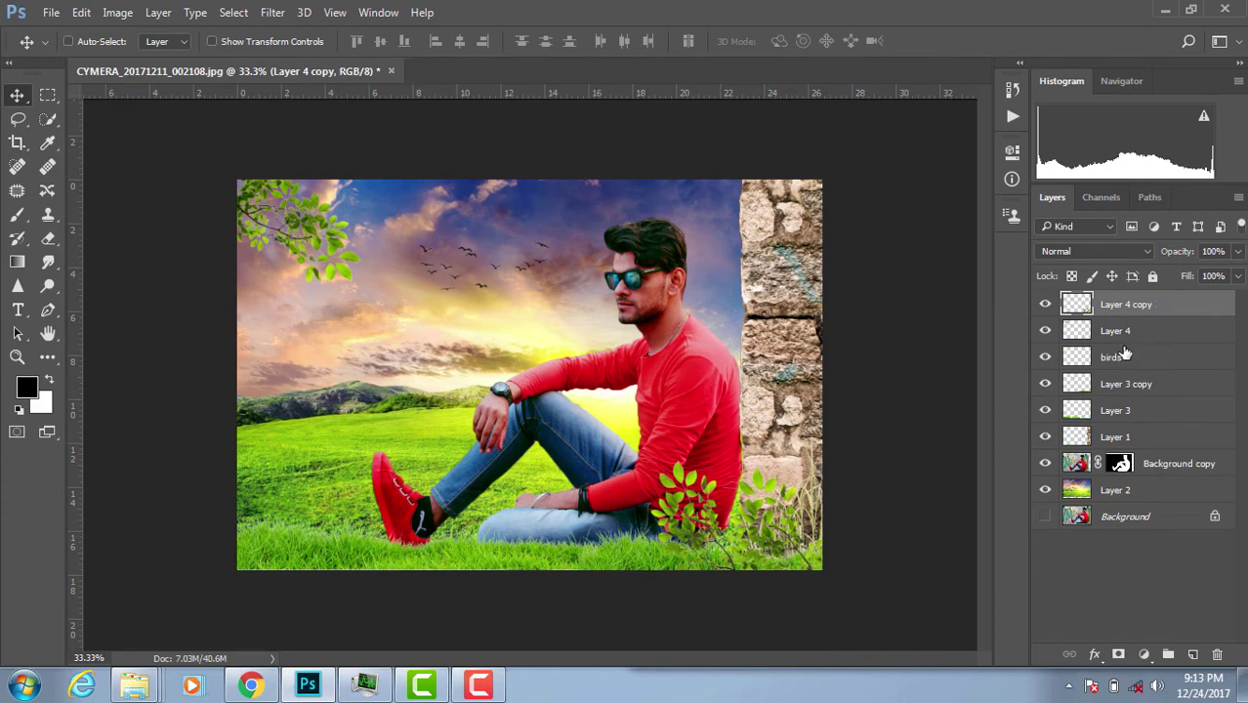
click(272, 13)
mouse_move(281, 214)
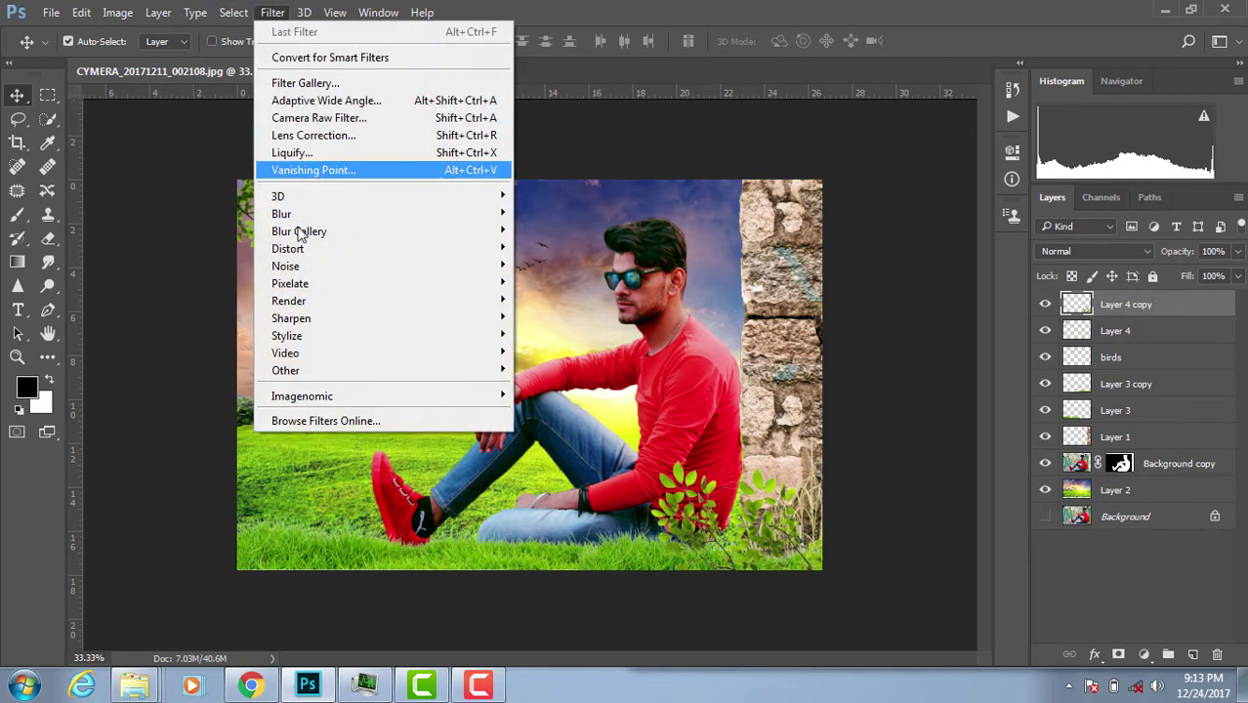
click(565, 281)
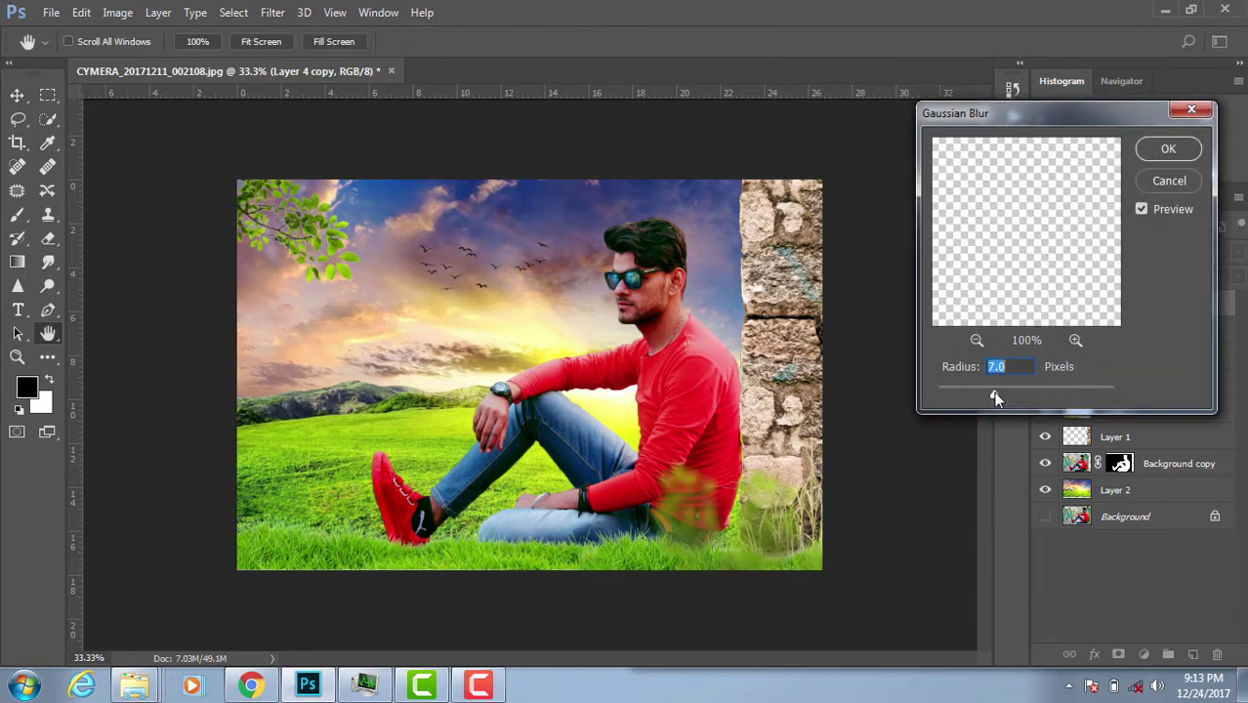
drag(994, 392, 997, 391)
click(1169, 148)
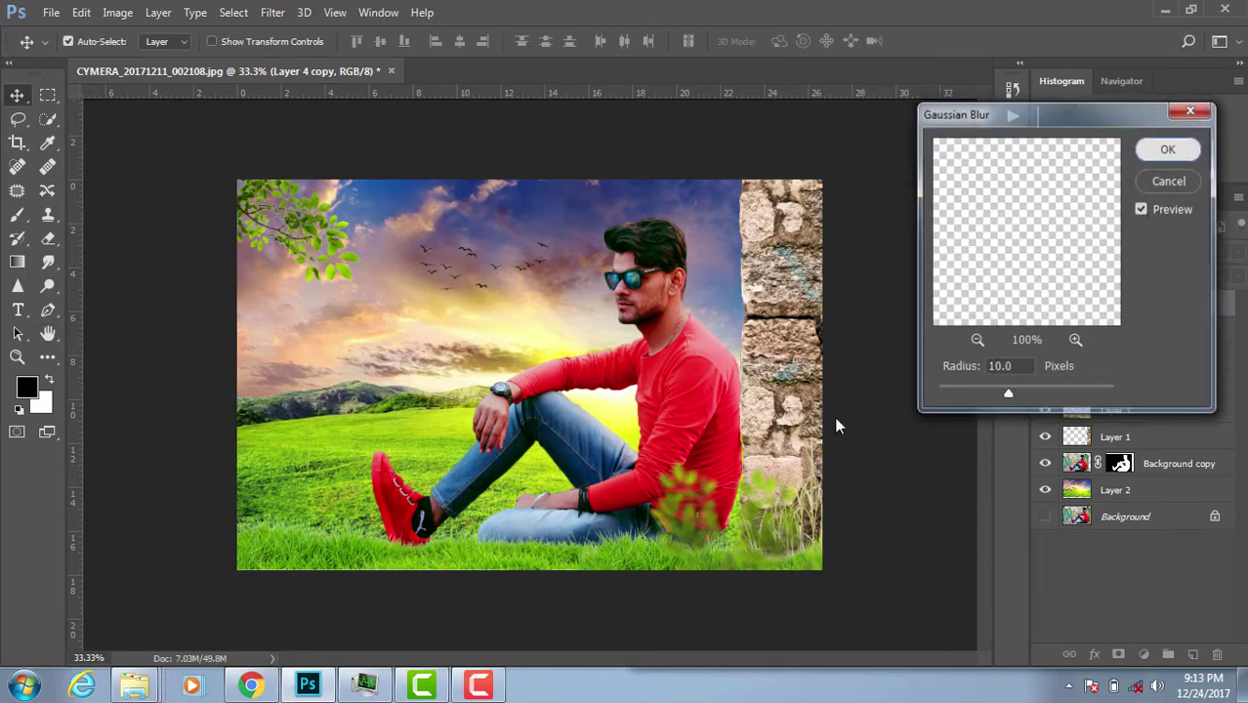
Position the blurred plant in the grass in front of the man's waist.
mouse_move(671, 515)
mouse_down()
mouse_move(712, 480)
mouse_move(703, 518)
mouse_up()
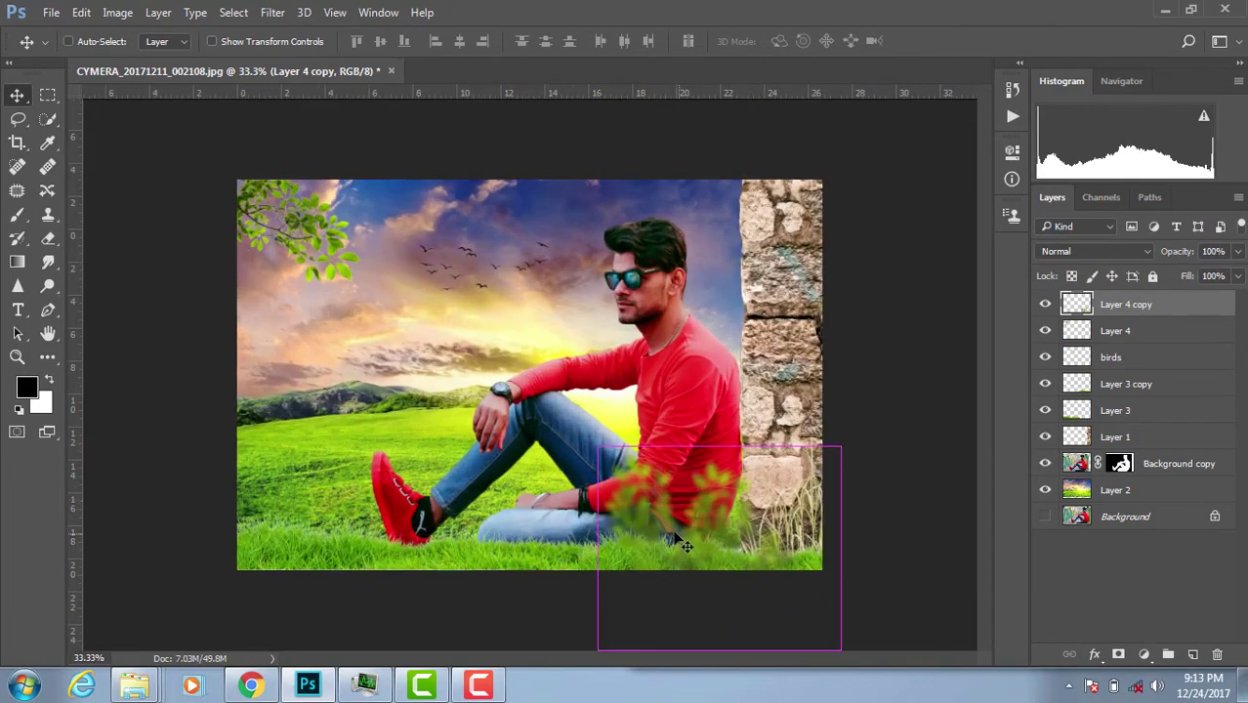
key(ctrl+minus)
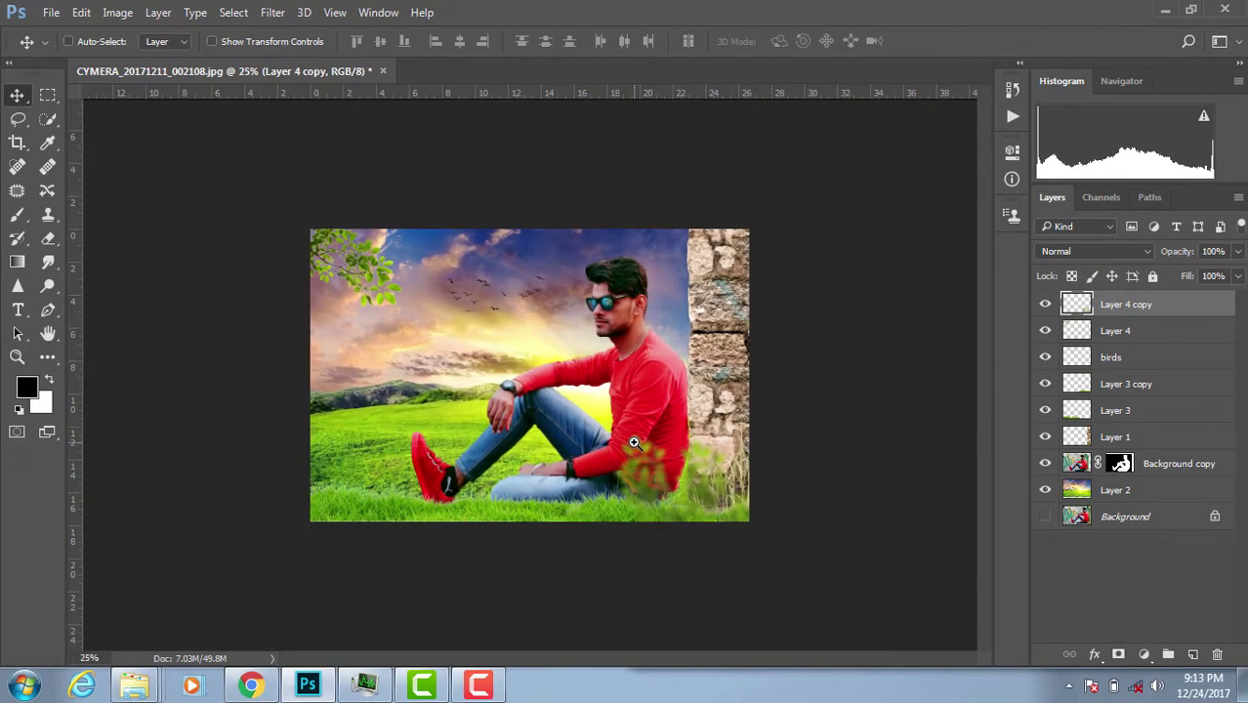
key(ctrl+plus)
key(ctrl+minus)
key(ctrl+plus)
key(ctrl+plus)
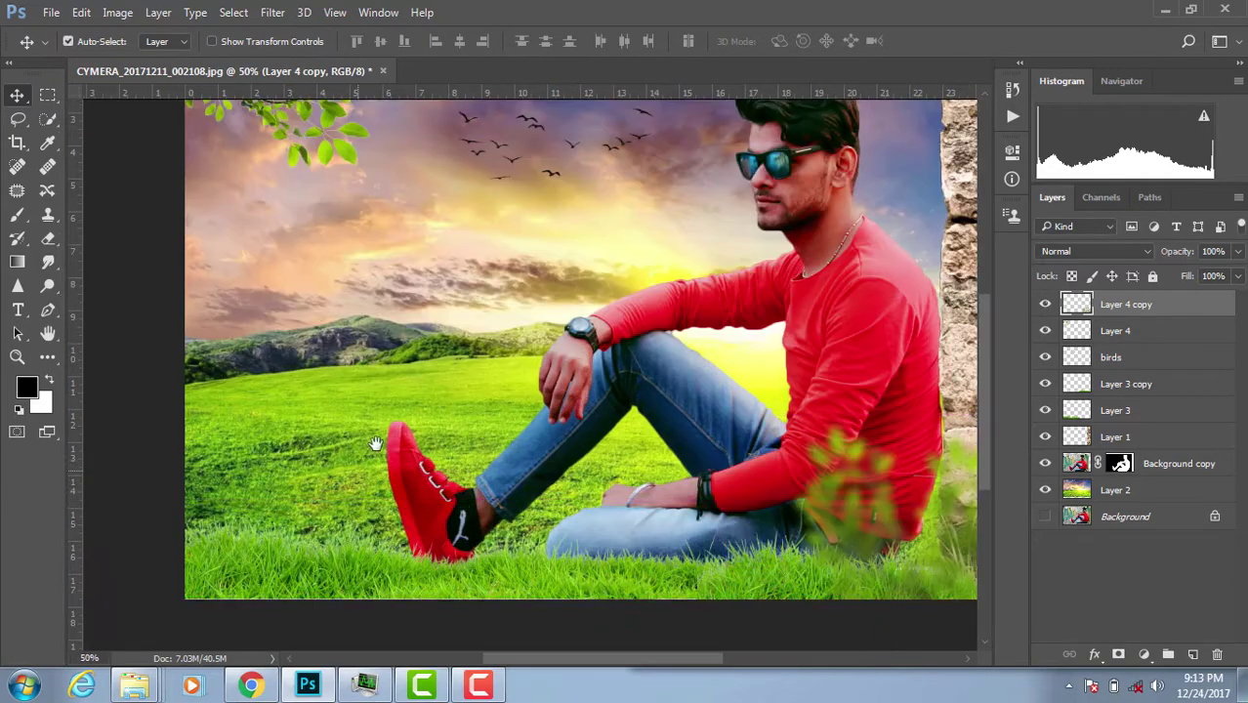
key(ctrl+plus)
scroll(410, 377, up, 2)
key(ctrl+minus)
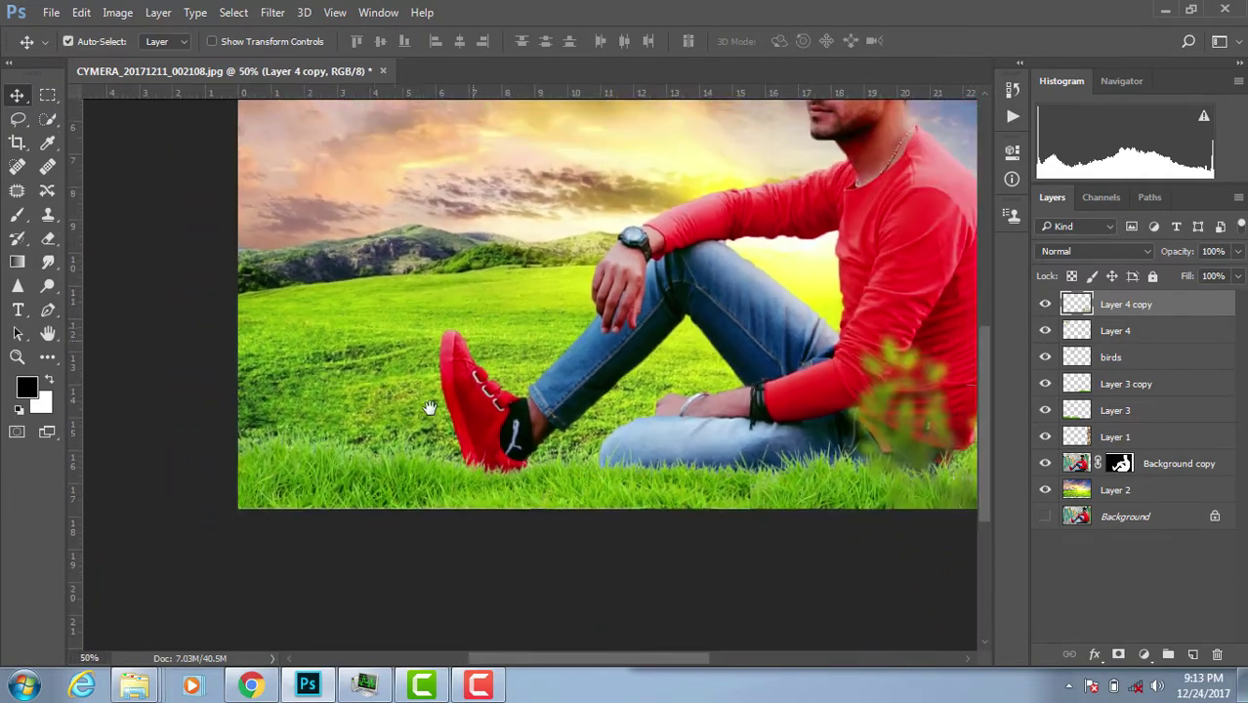
scroll(410, 377, up, 3)
scroll(729, 208, up, 1)
scroll(699, 282, up, 1)
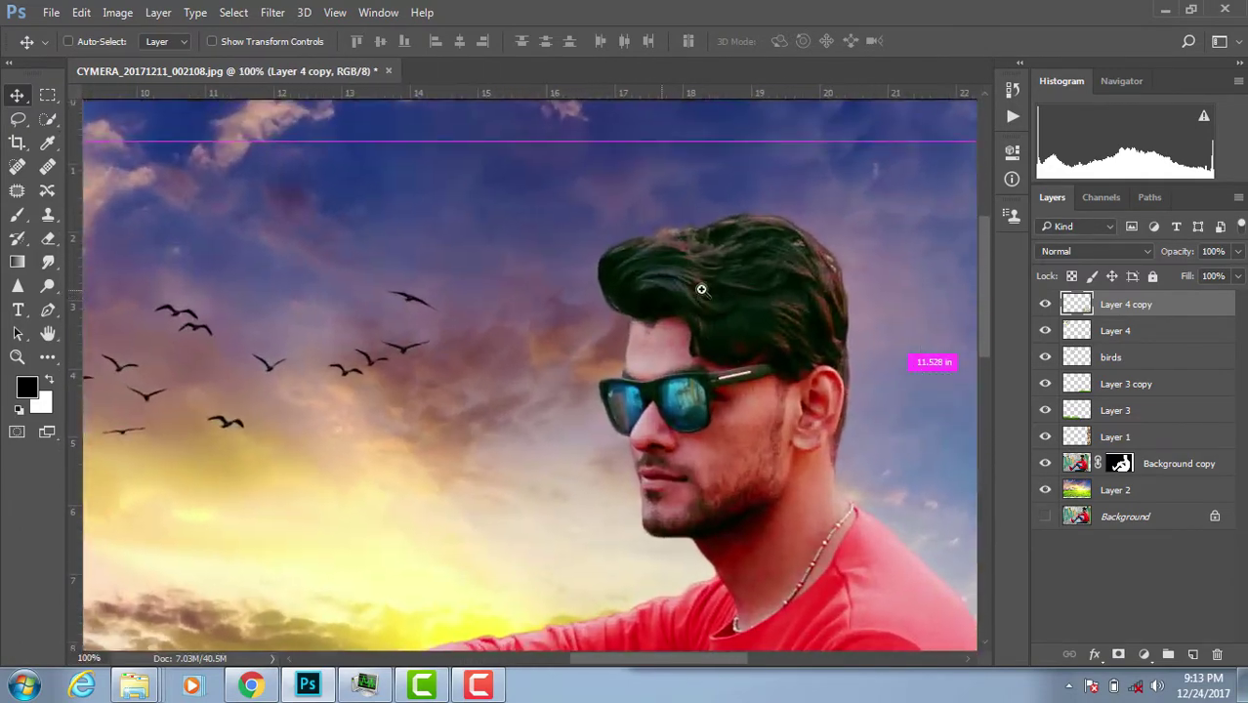
scroll(601, 283, up, 1)
scroll(597, 282, down, 2)
scroll(598, 282, down, 2)
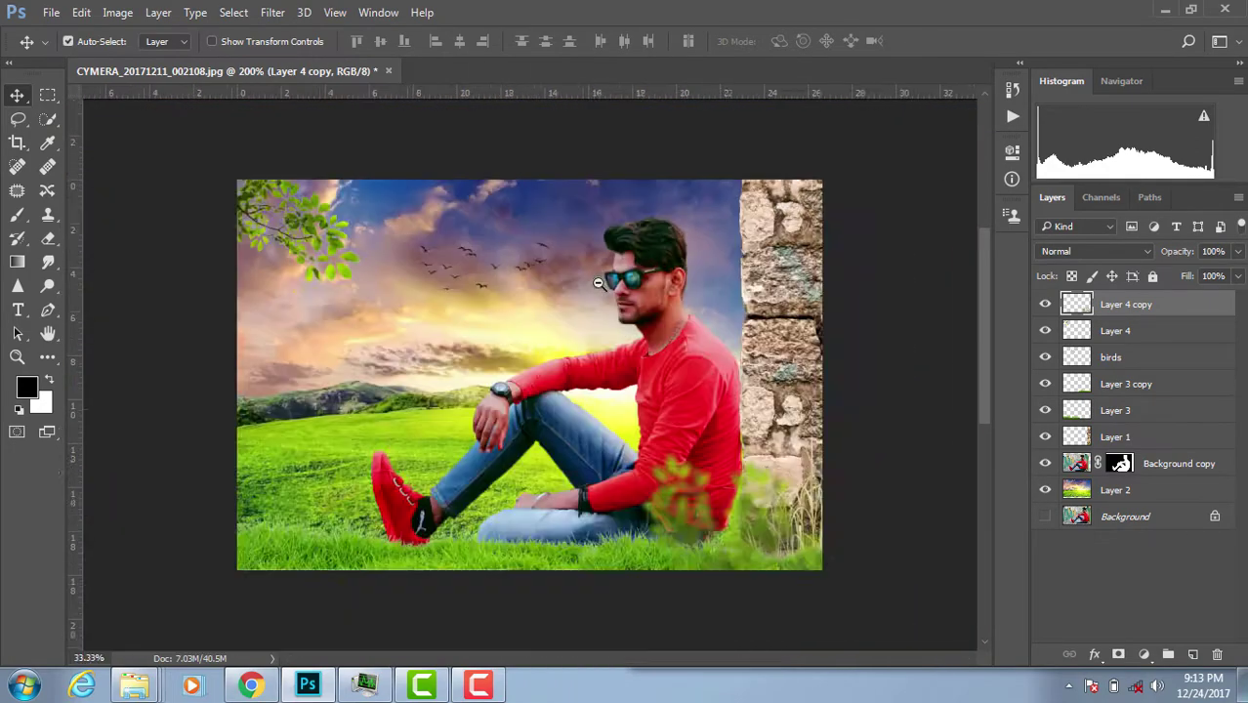
scroll(597, 282, down, 2)
scroll(601, 313, up, 1)
scroll(615, 337, up, 1)
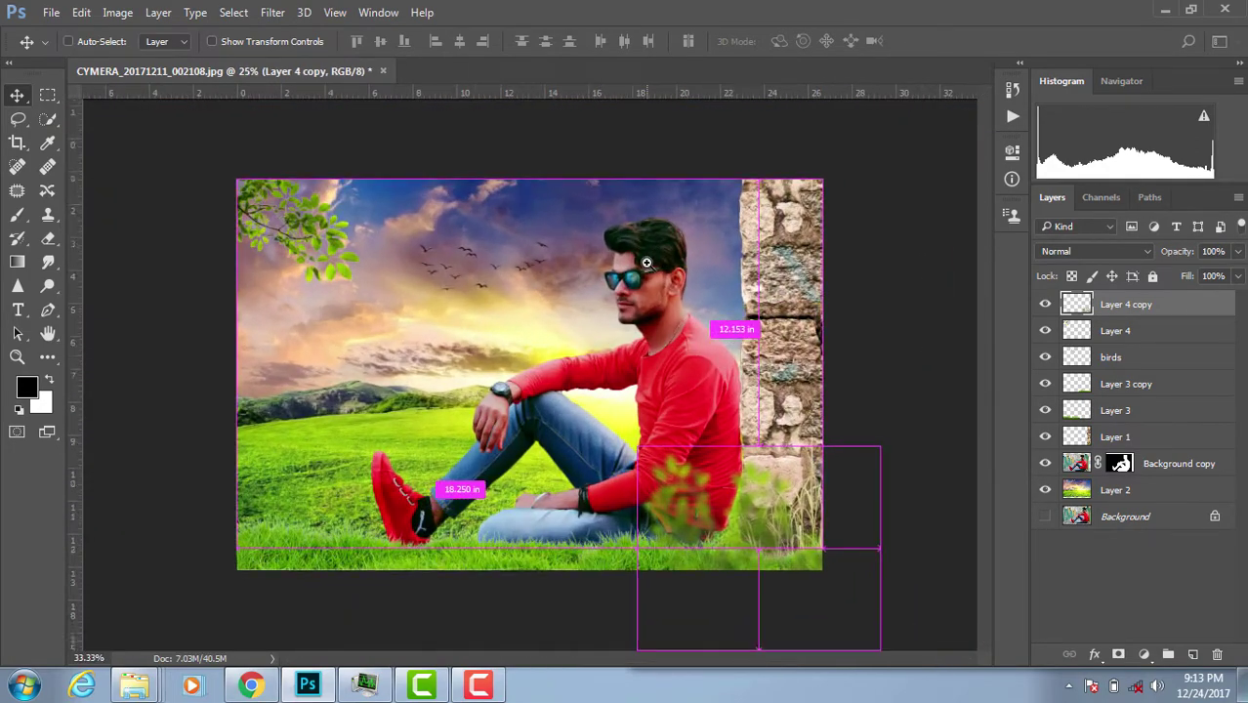
scroll(629, 332, up, 1)
scroll(640, 331, up, 1)
scroll(619, 328, up, 1)
scroll(566, 328, up, 1)
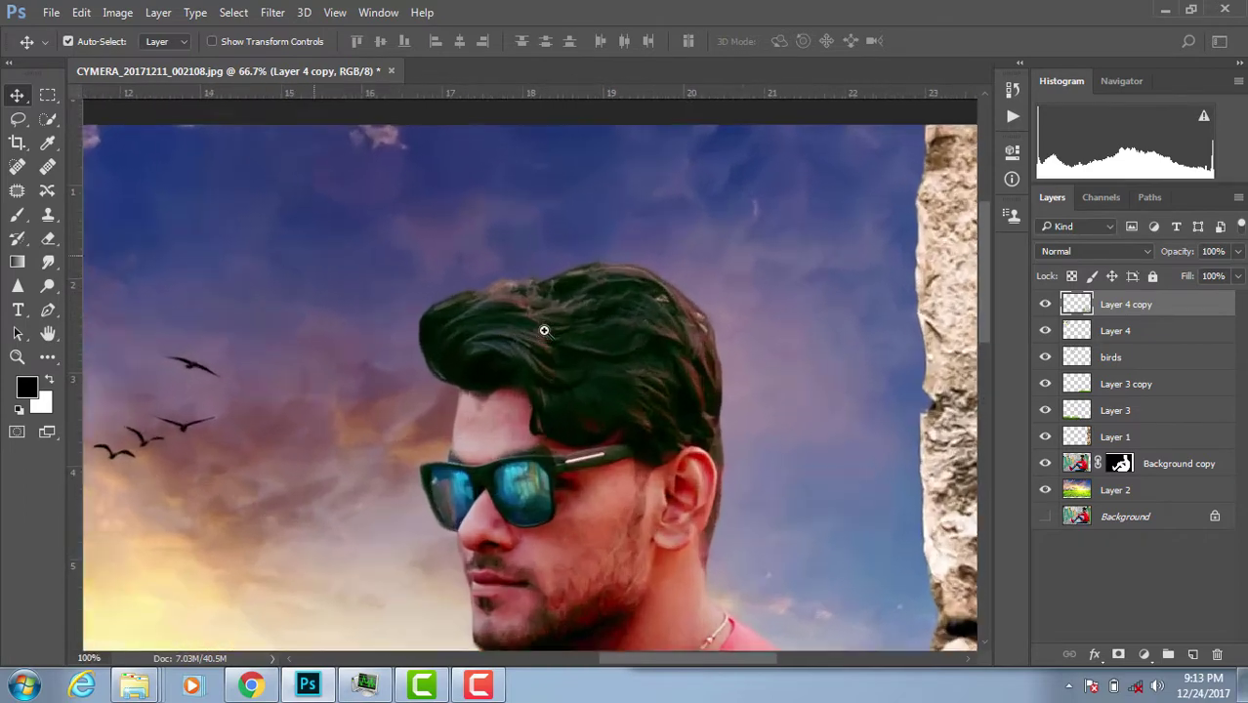
scroll(479, 320, up, 1)
Paint trial hair strands at the hair's upper left with a hair-strand brush, then undo them.
key(b)
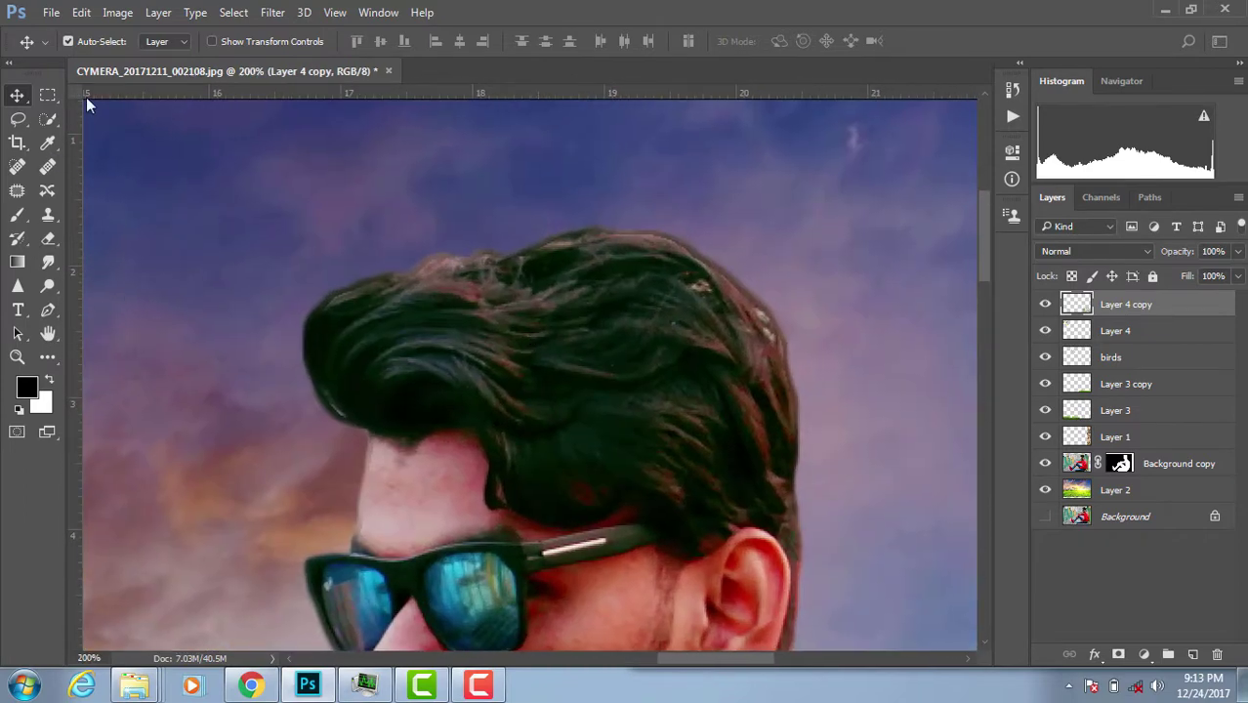
click(94, 41)
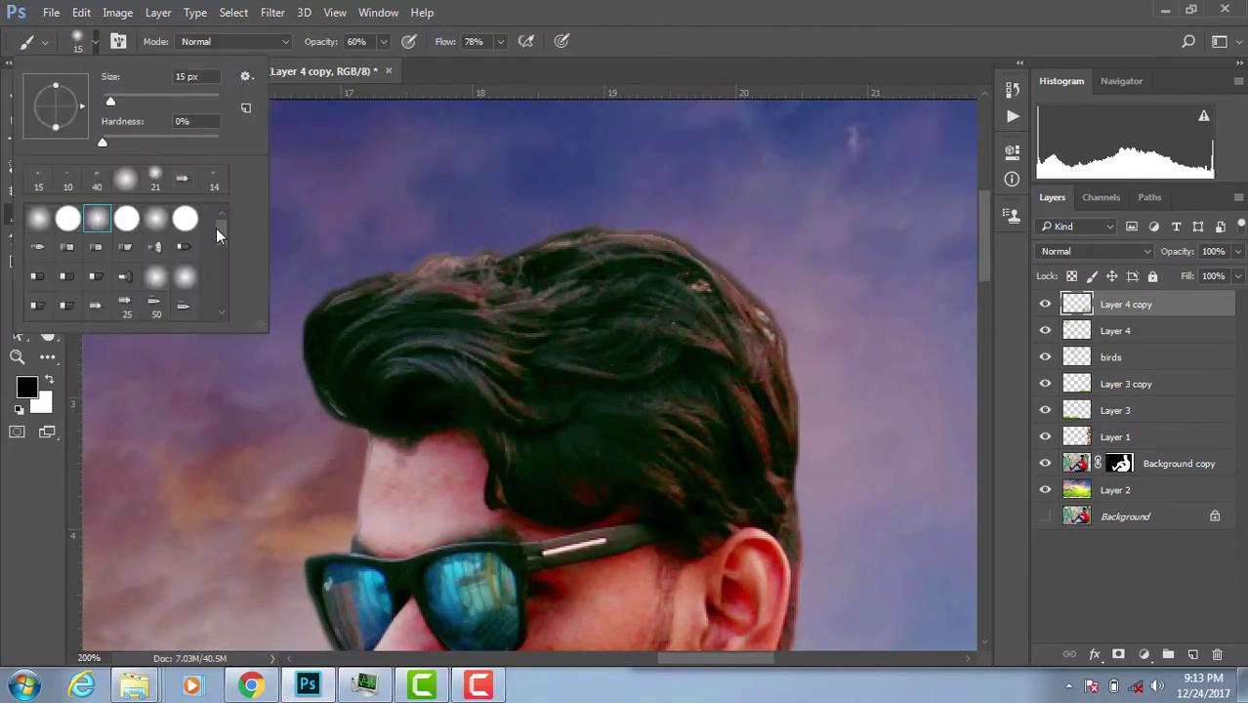
drag(216, 228, 221, 273)
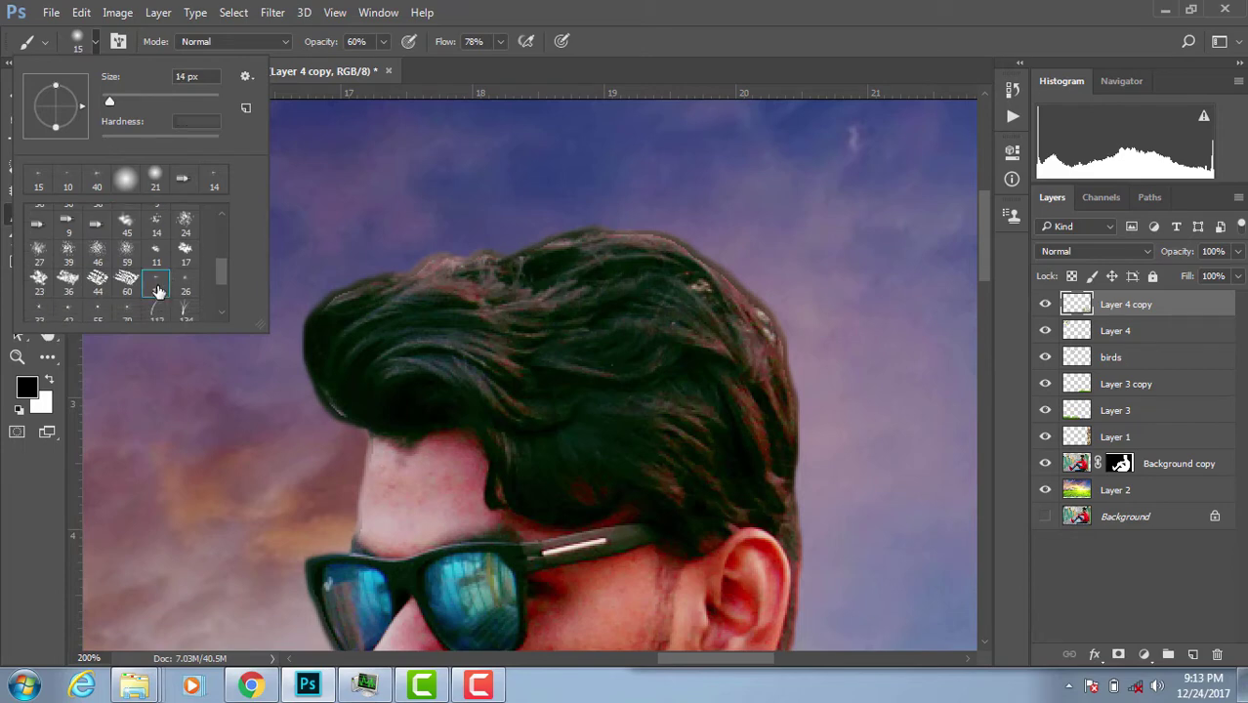
click(294, 364)
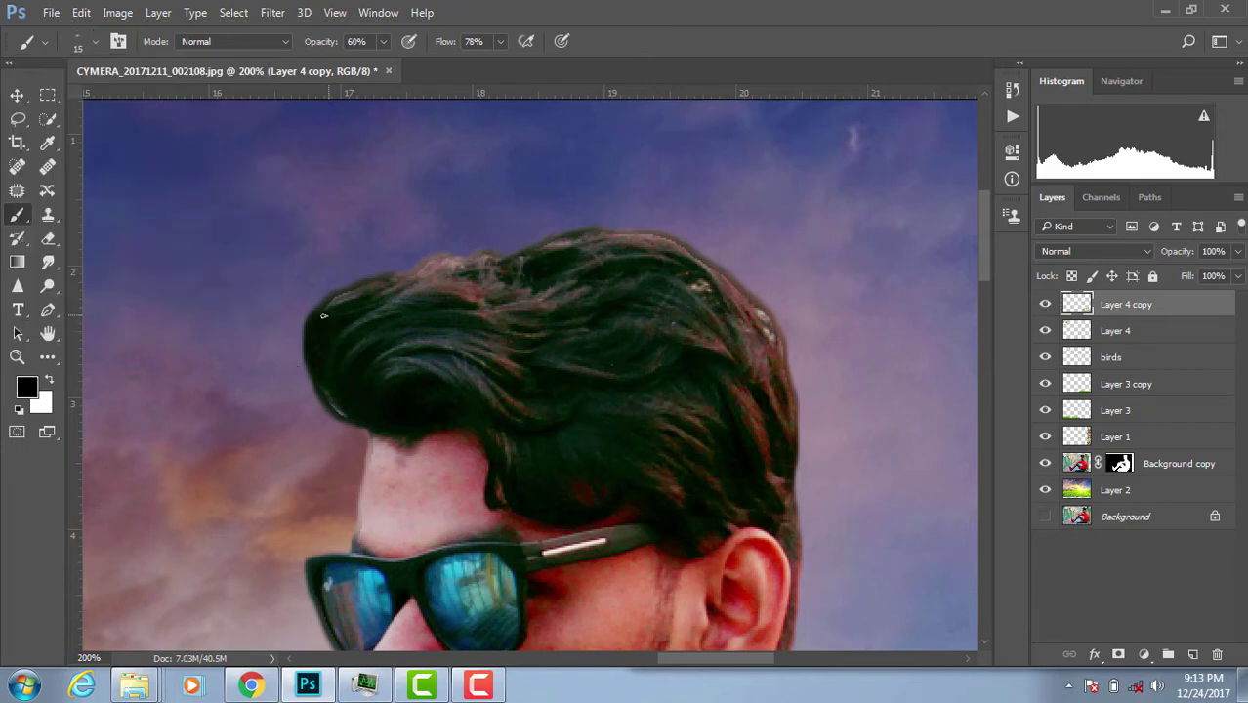
scroll(331, 323, up, 1)
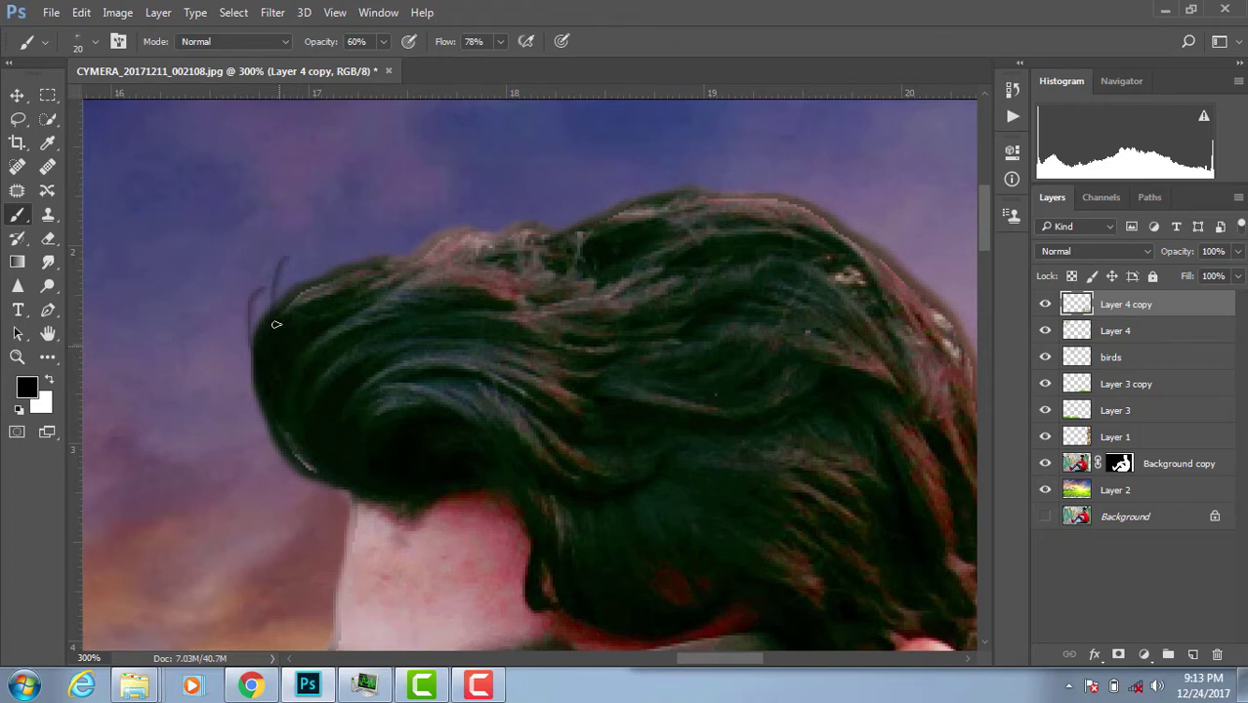
mouse_move(277, 325)
mouse_down()
mouse_move(313, 256)
mouse_move(341, 253)
mouse_up()
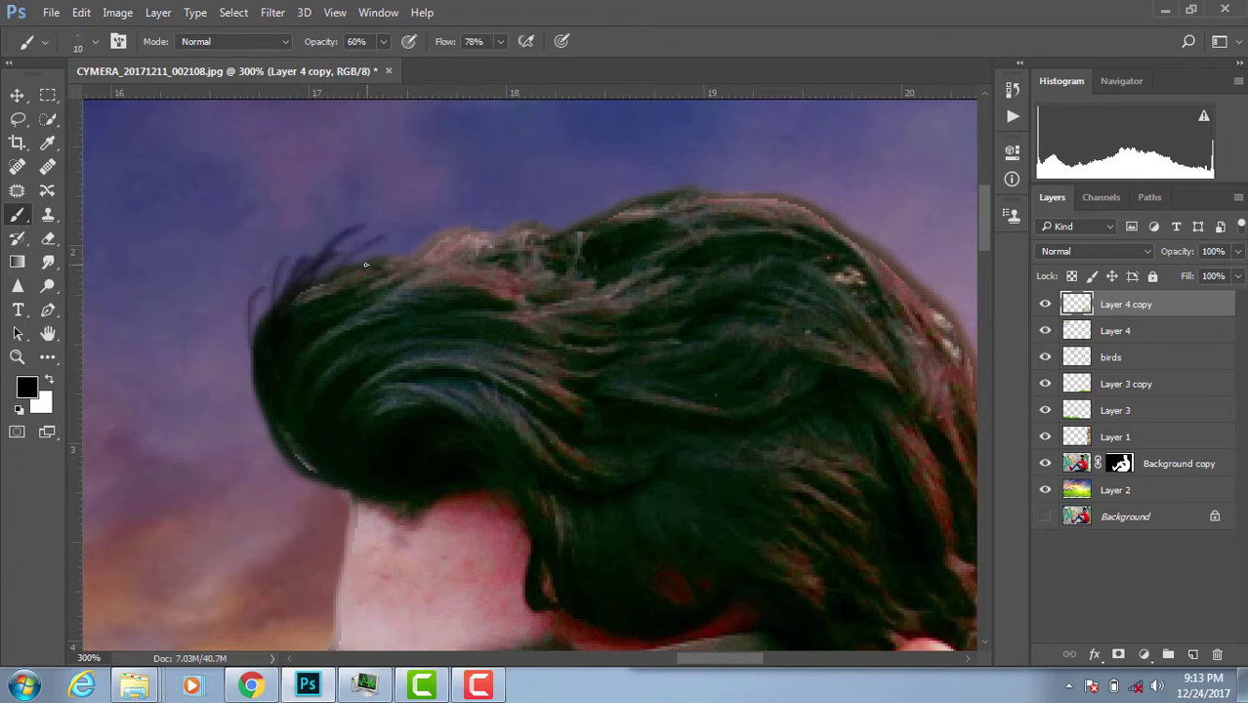
key(ctrl+alt+z)
key(ctrl+alt+z)
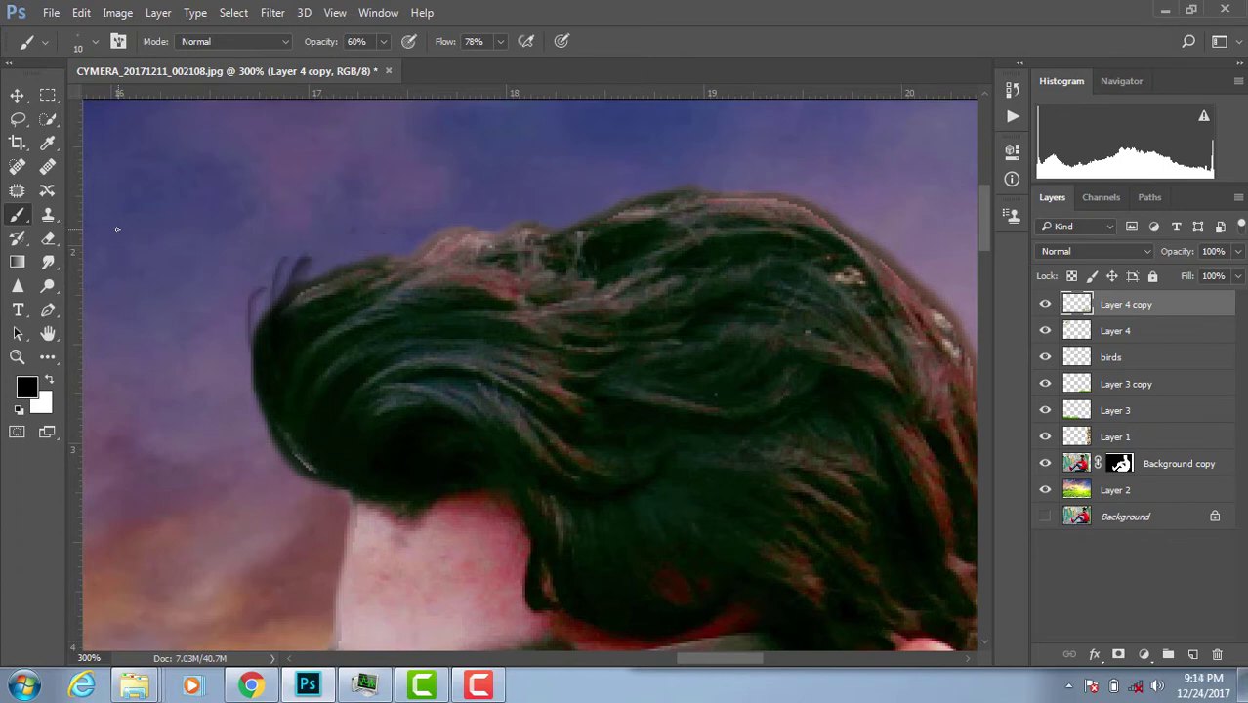
key(ctrl+alt+z)
key(ctrl+alt+z)
key(ctrl+alt+z)
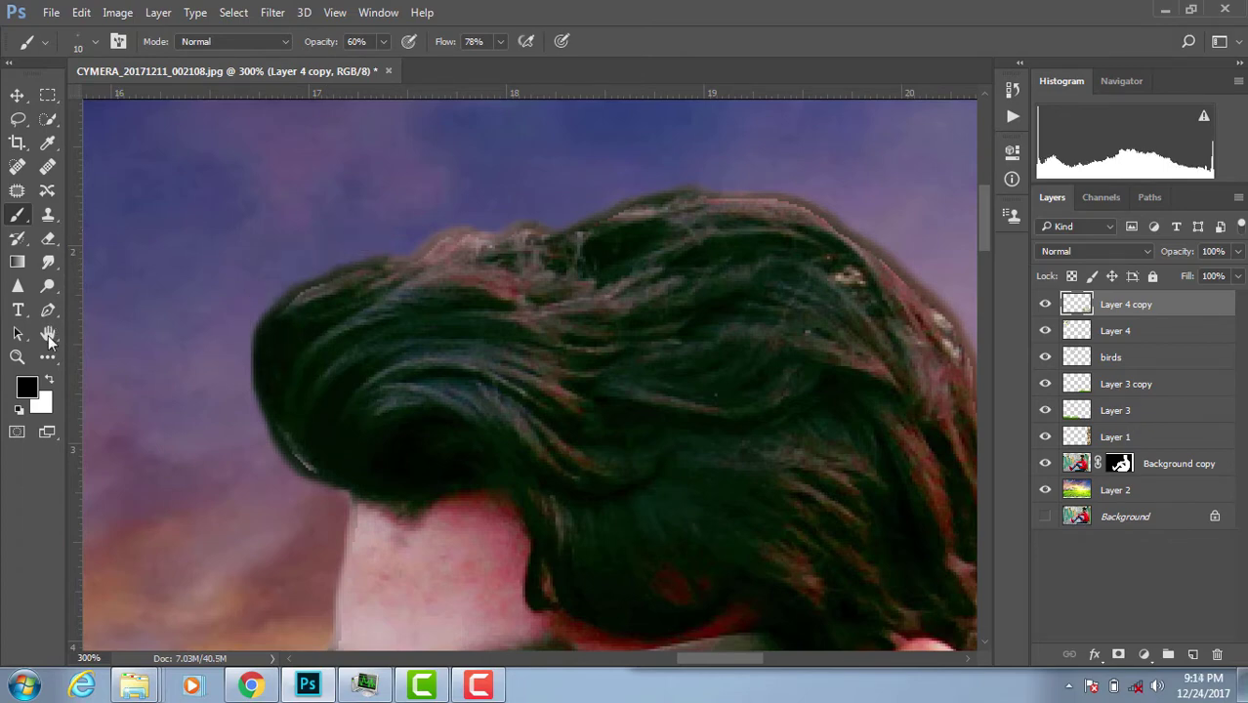
Set up the Smudge tool with the 14 px hair-strand tip on the Background copy layer.
click(50, 262)
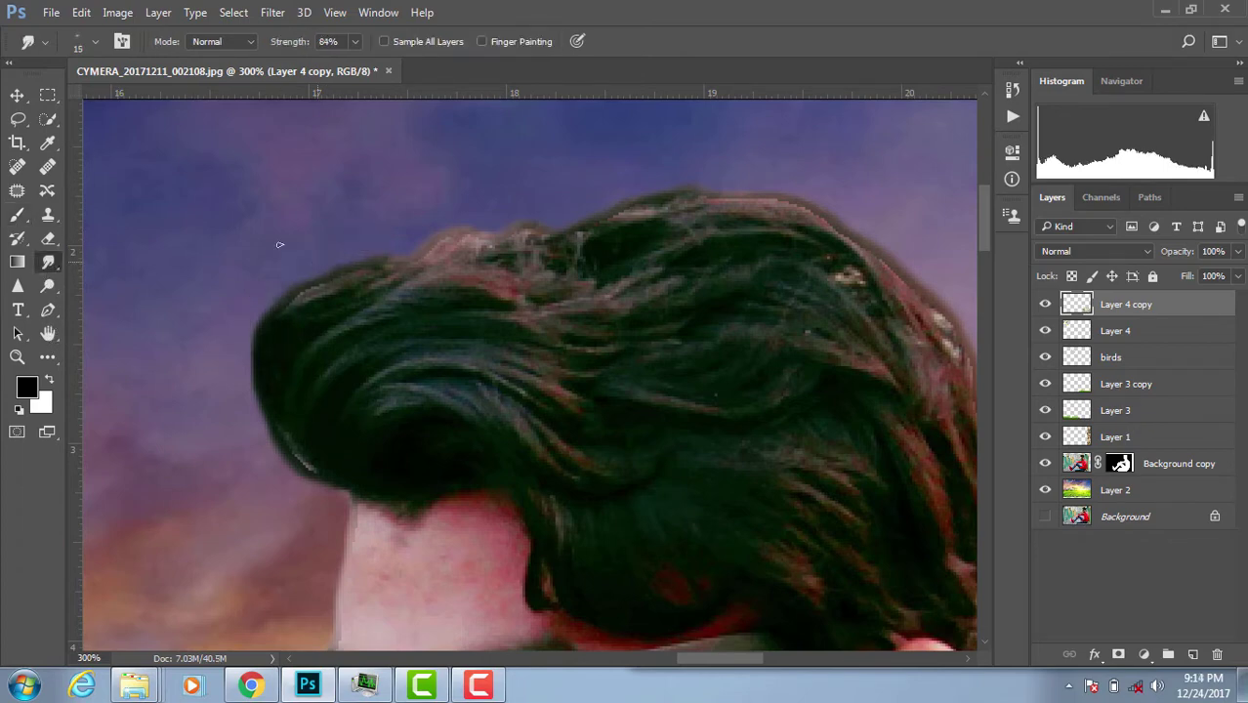
click(76, 39)
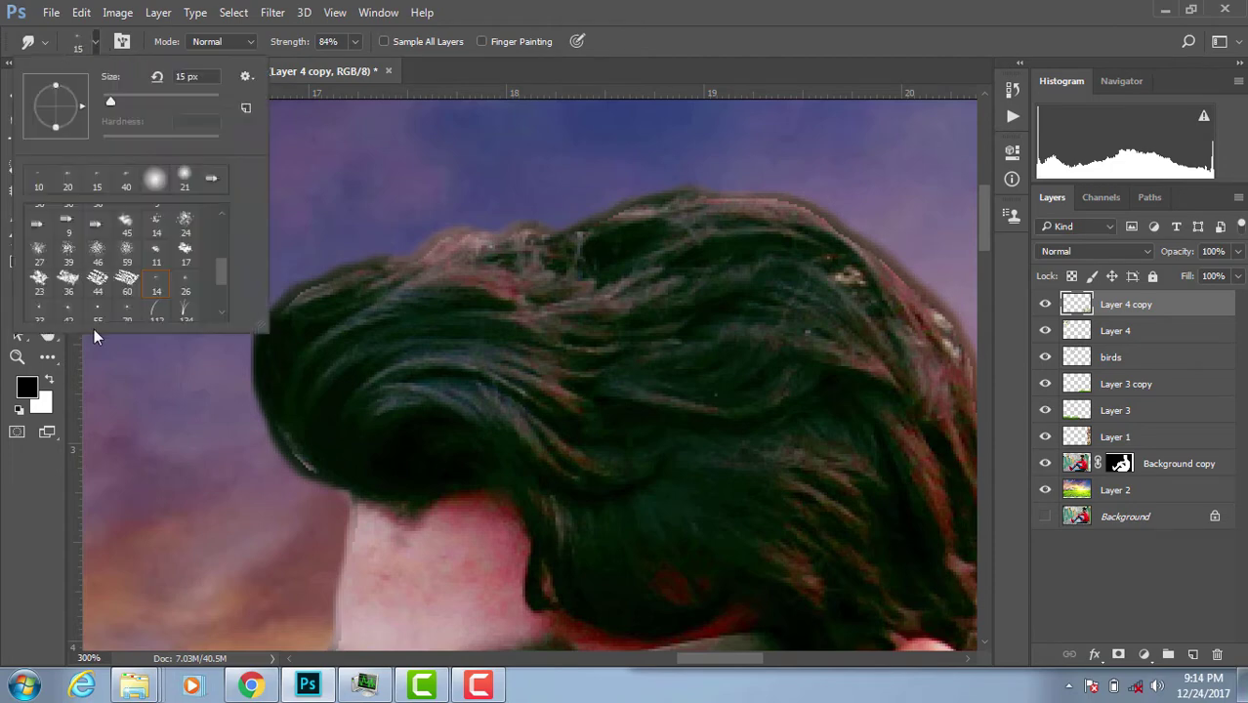
click(158, 285)
click(361, 298)
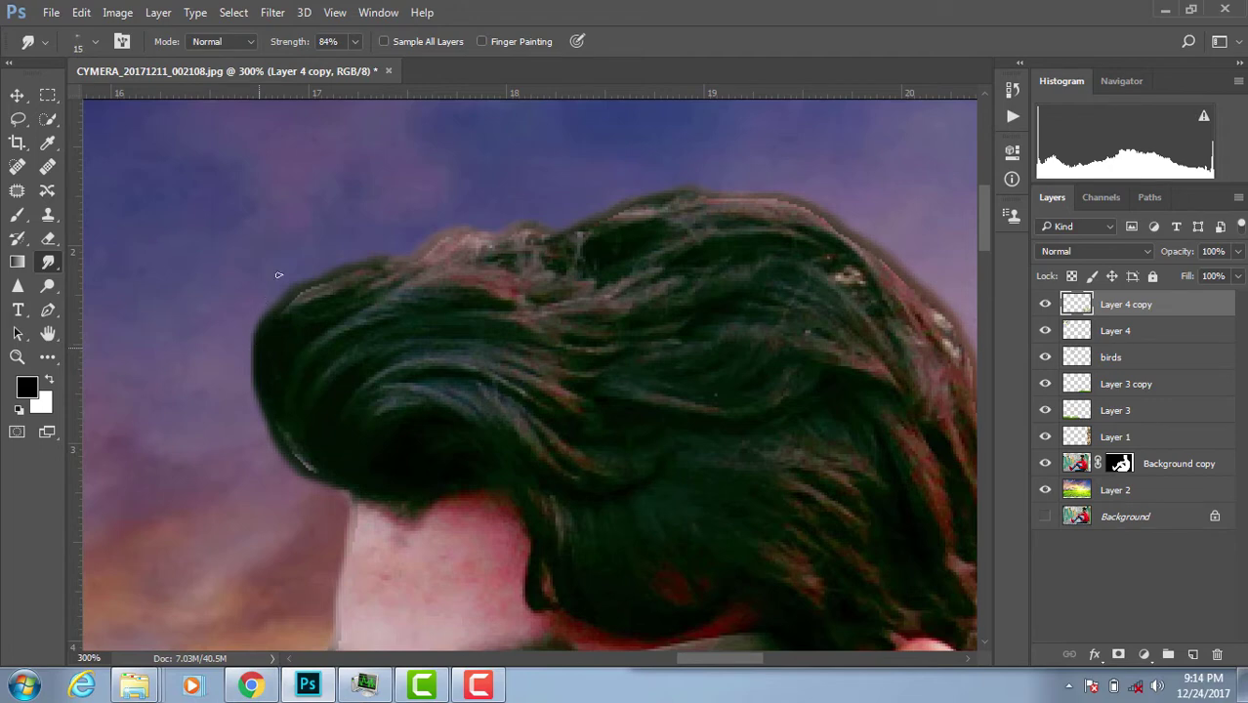
click(1172, 464)
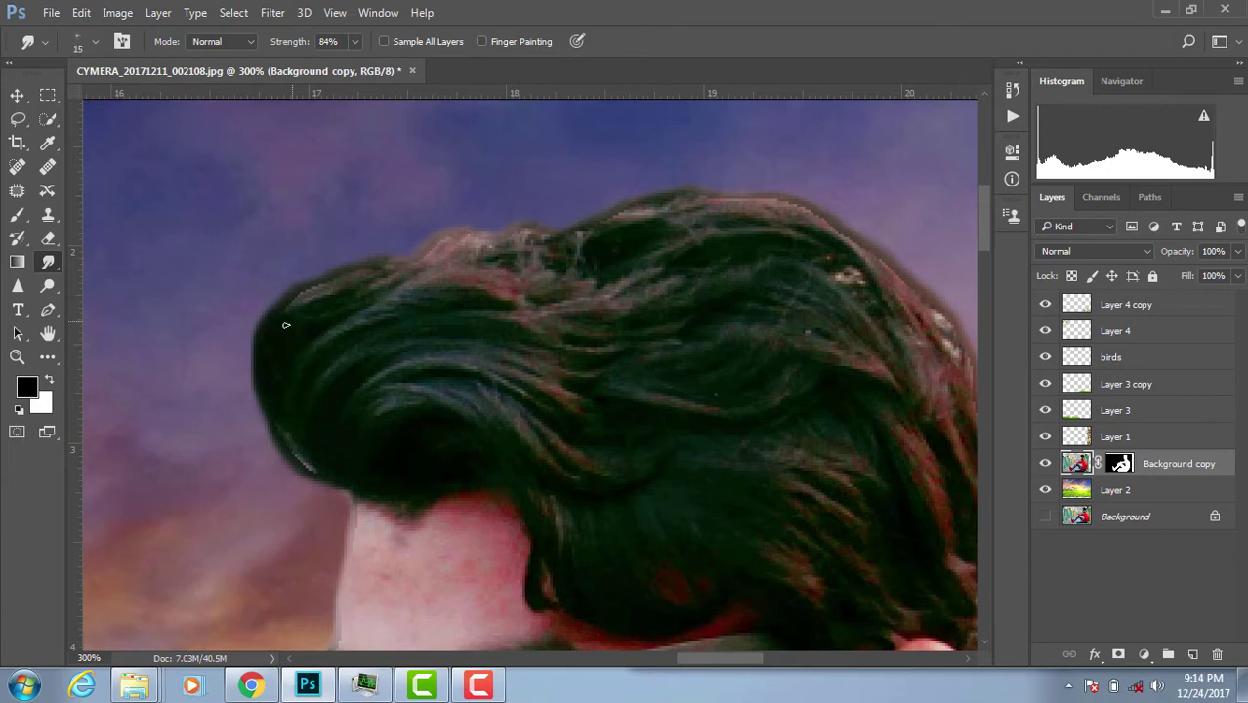
Apply the man's layer mask, then smudge wispy strands out along the hair's left edge.
right_click(1119, 465)
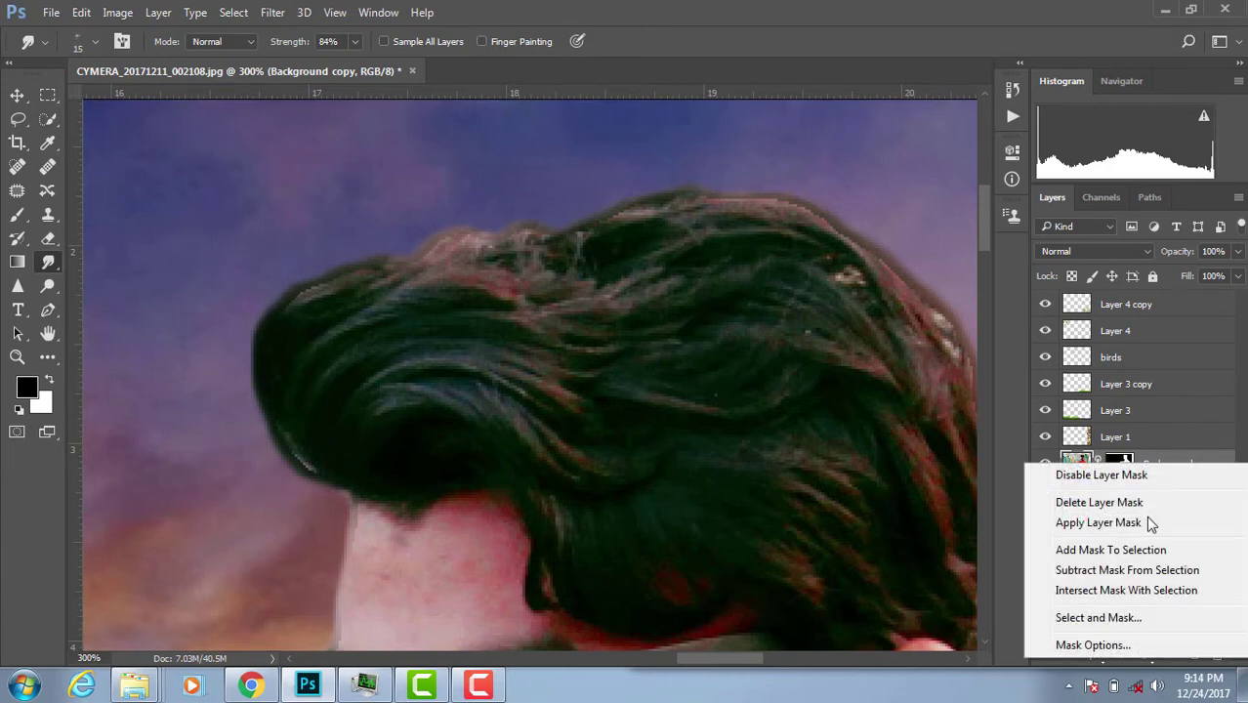
click(1099, 524)
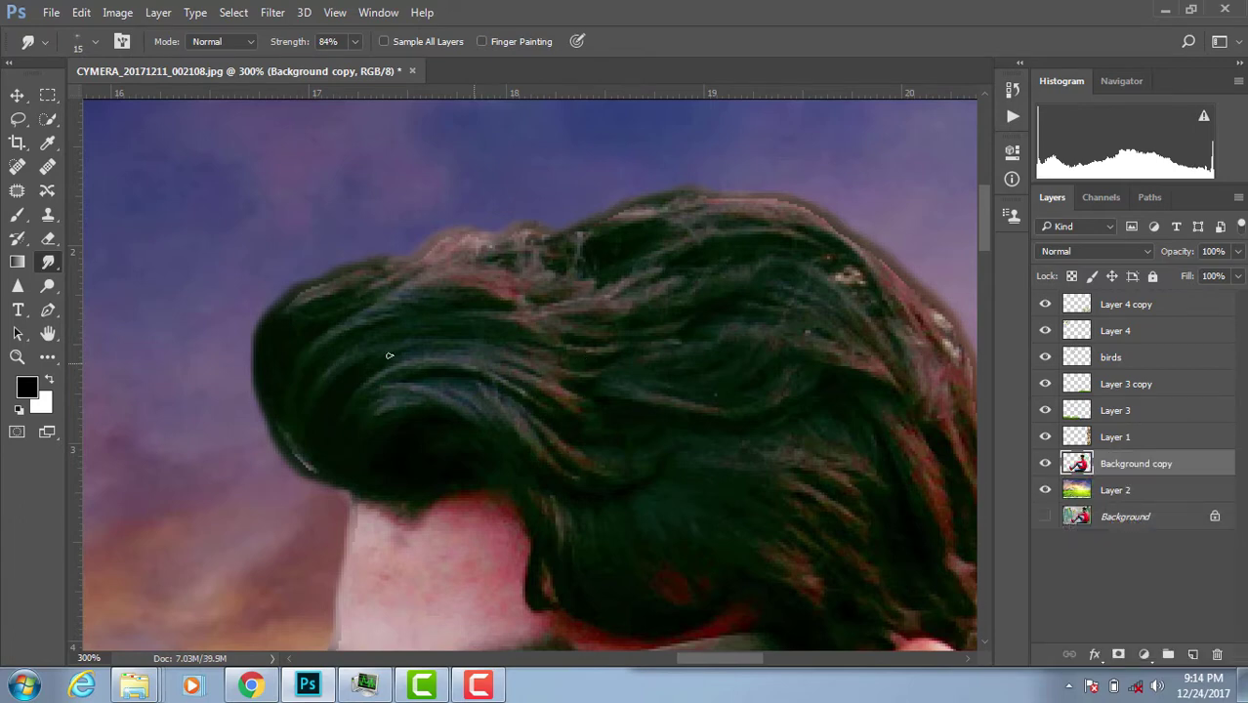
drag(260, 341, 299, 333)
scroll(309, 340, up, 1)
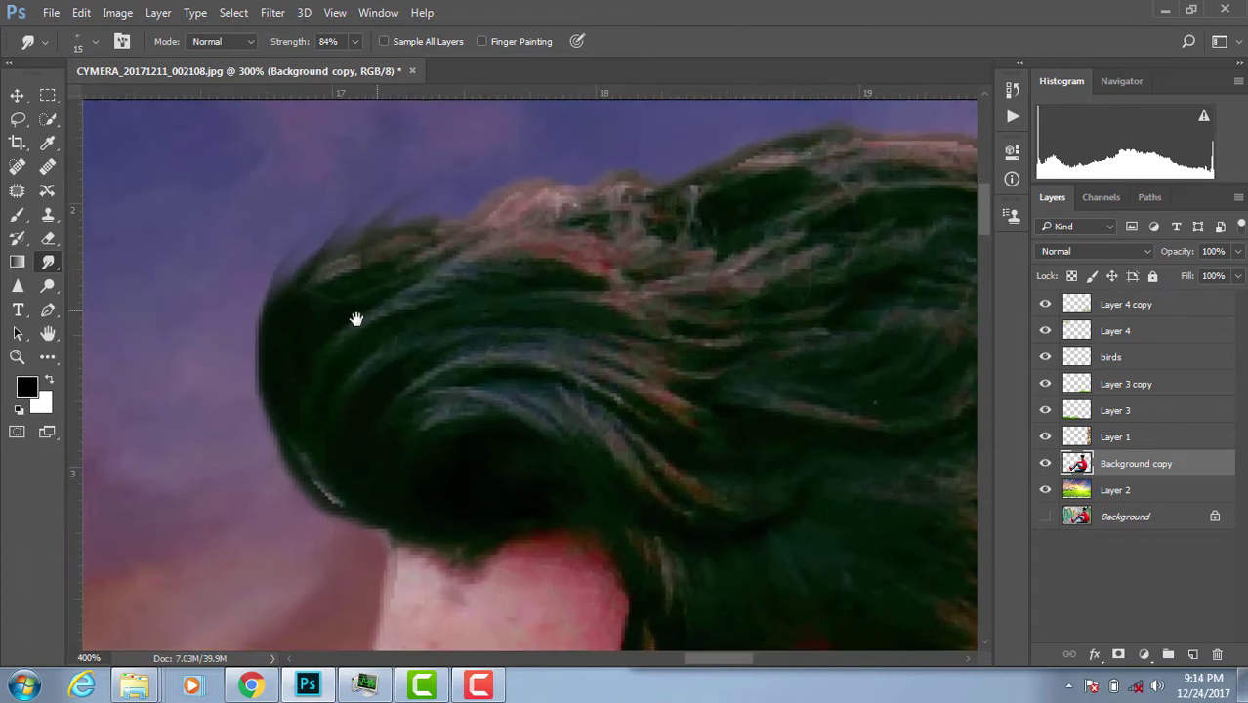
drag(261, 377, 314, 226)
mouse_move(298, 269)
mouse_down()
mouse_move(313, 281)
mouse_move(375, 241)
mouse_up()
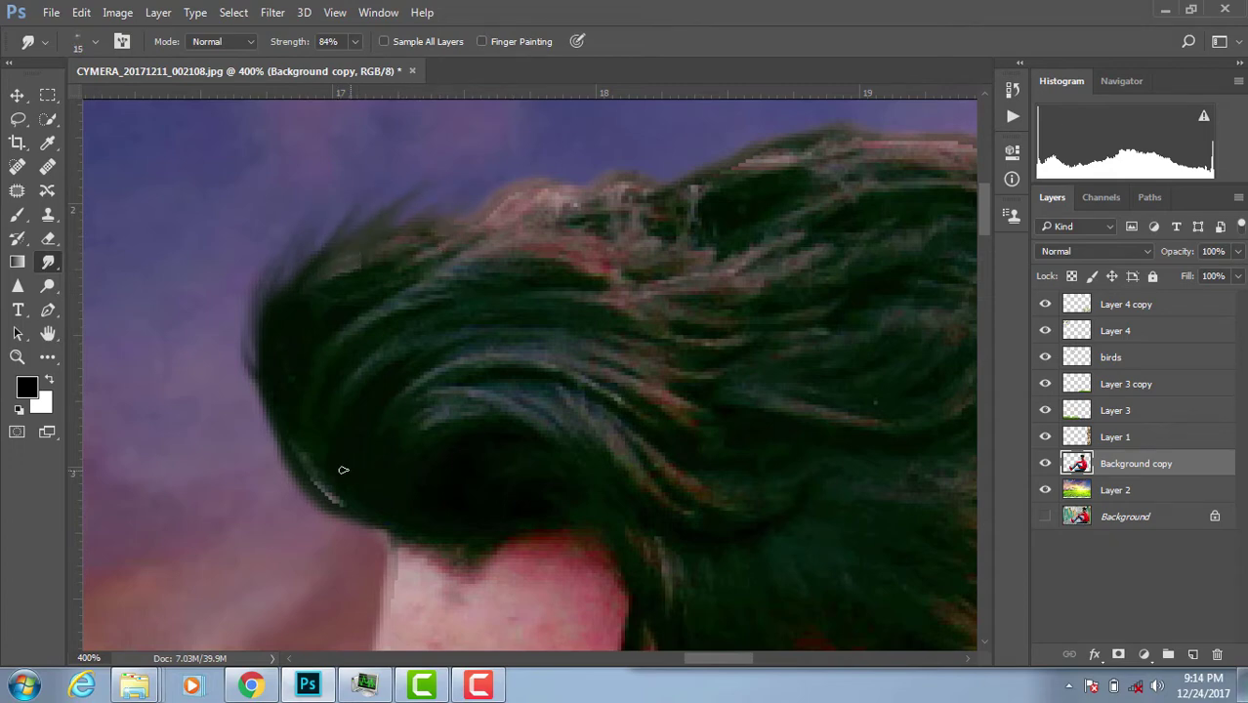
mouse_move(269, 440)
mouse_down()
mouse_move(278, 466)
mouse_move(256, 454)
mouse_move(331, 464)
mouse_up()
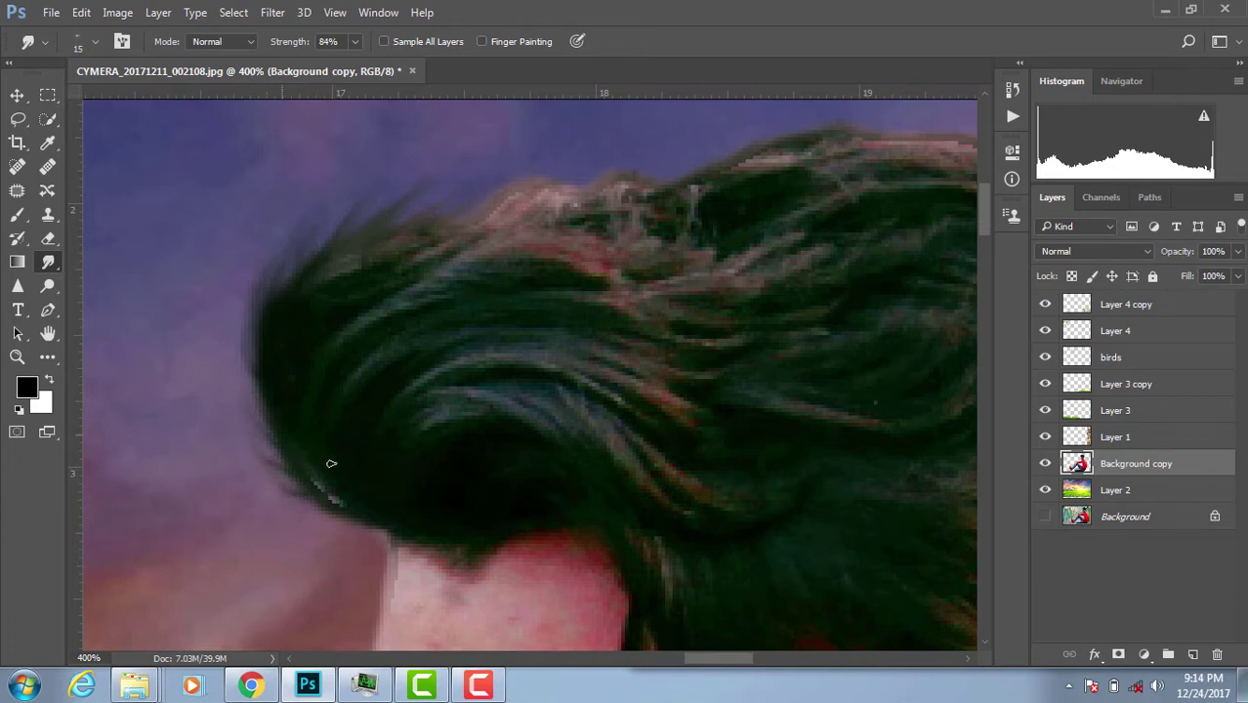
mouse_move(363, 514)
mouse_down()
mouse_move(283, 462)
mouse_move(238, 352)
mouse_up()
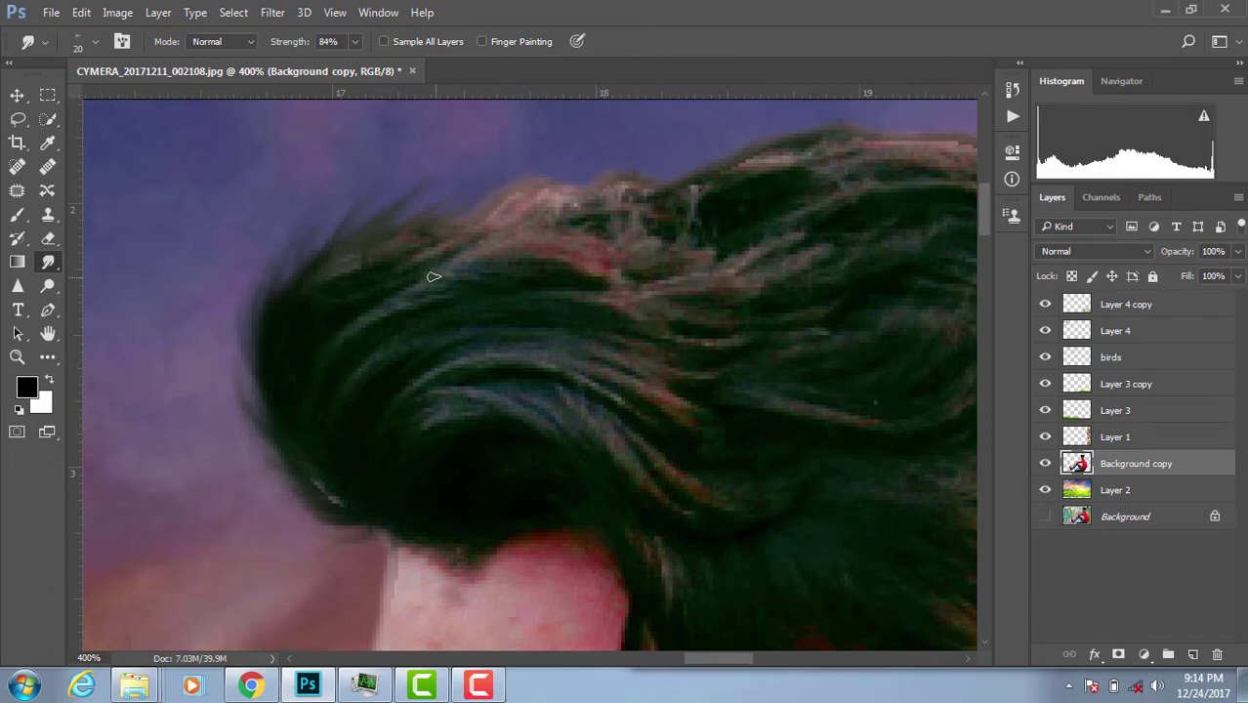
Smudge hair strands outward along the top of the hair into the sunset sky.
drag(432, 273, 358, 366)
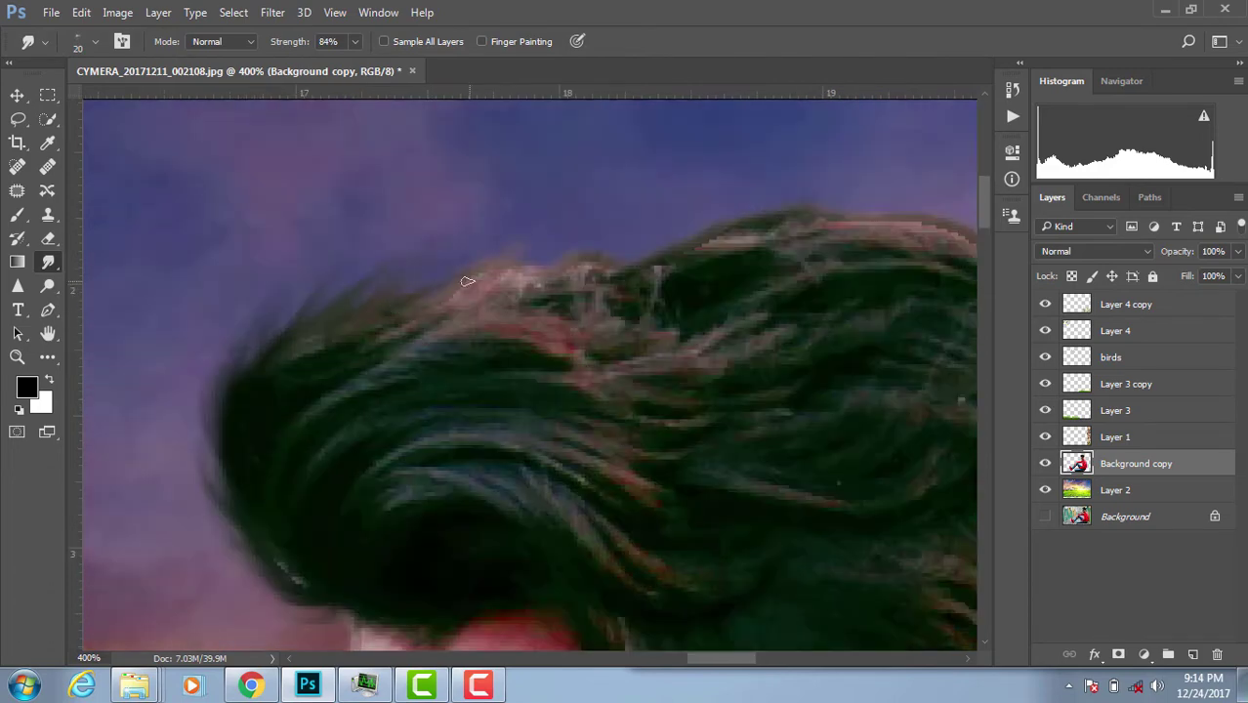
mouse_move(638, 291)
mouse_down()
mouse_move(636, 308)
mouse_move(470, 318)
mouse_move(608, 234)
mouse_up()
mouse_move(692, 241)
mouse_down()
mouse_move(414, 311)
mouse_move(527, 259)
mouse_up()
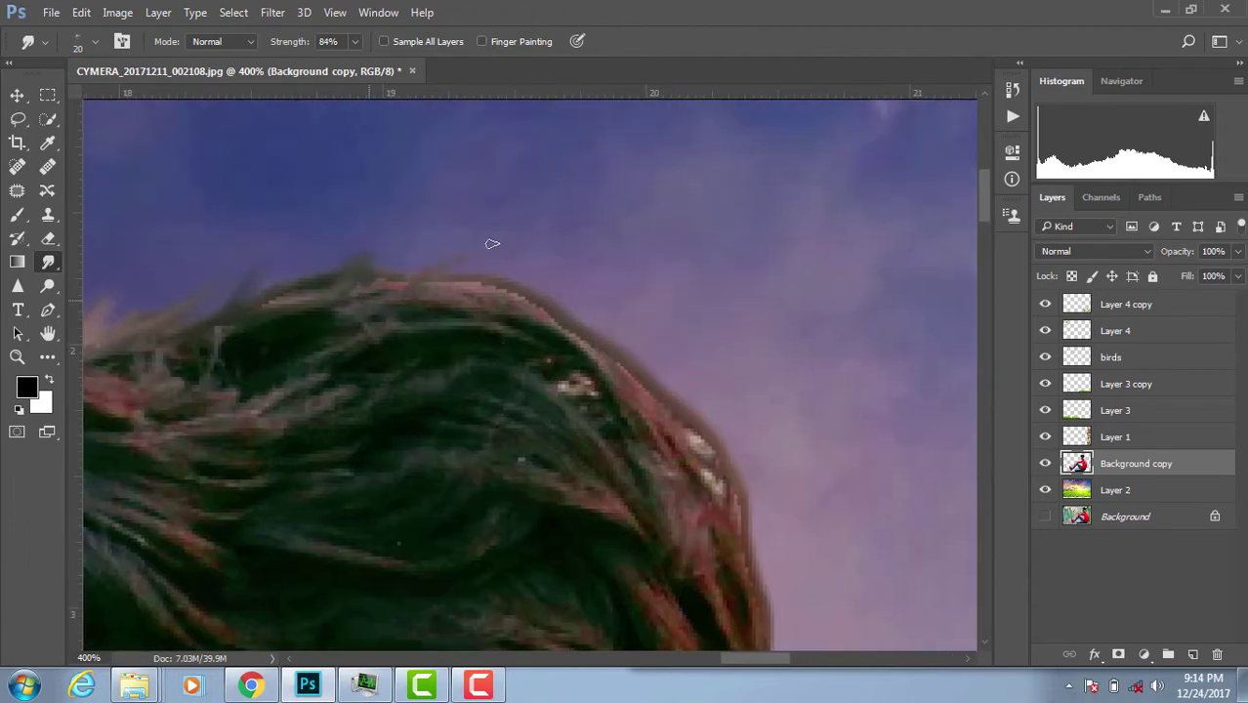
drag(493, 321, 693, 371)
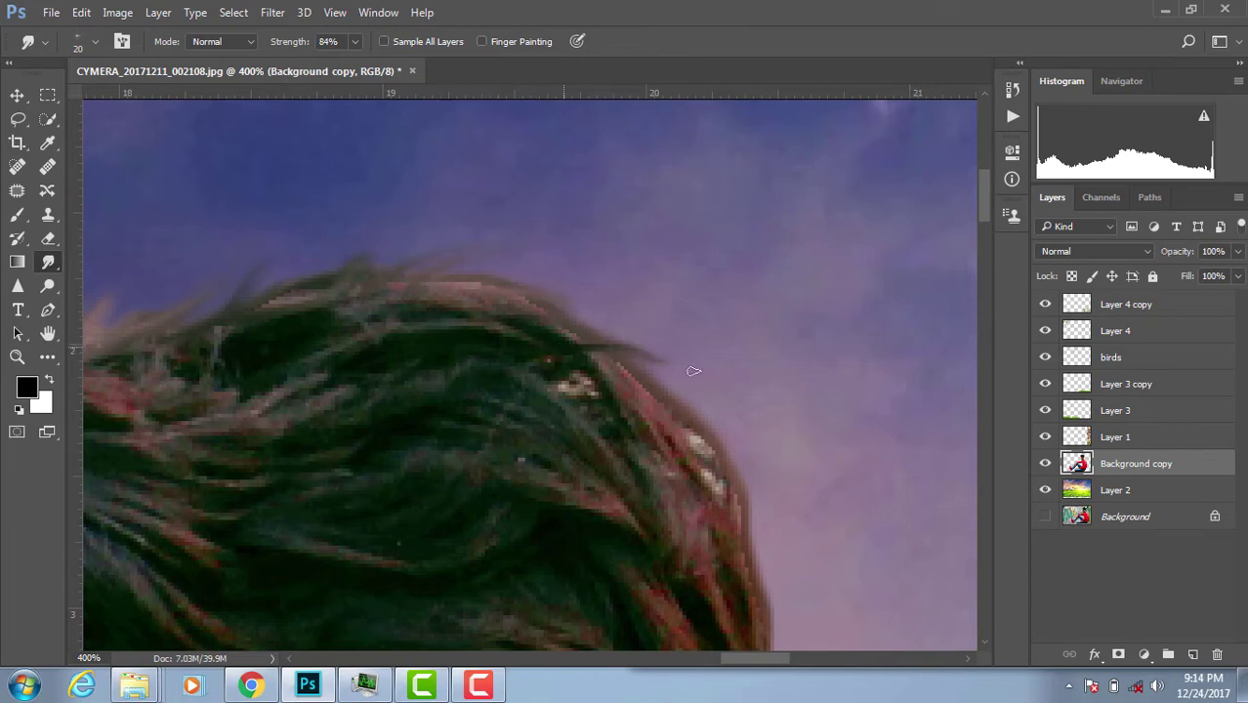
drag(636, 423, 675, 489)
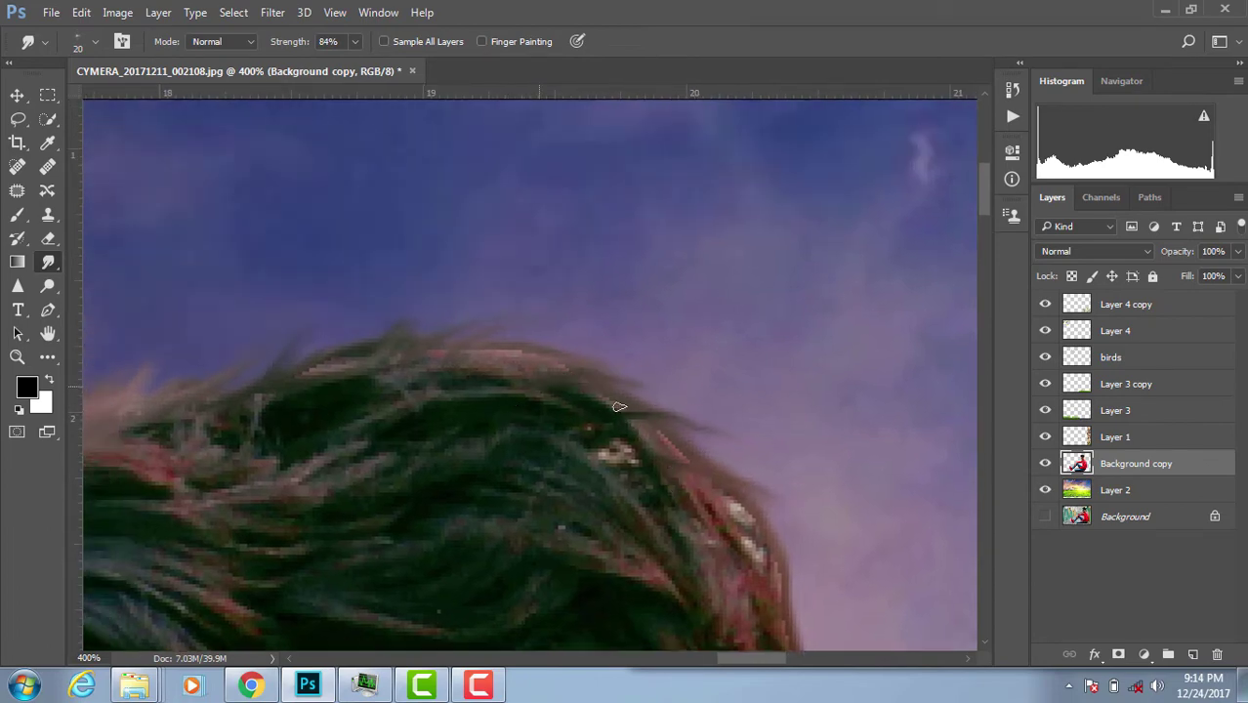
drag(619, 406, 689, 419)
mouse_move(549, 374)
mouse_down()
mouse_move(482, 390)
mouse_move(424, 382)
mouse_move(594, 410)
mouse_move(515, 283)
mouse_move(659, 334)
mouse_move(606, 333)
mouse_move(681, 384)
mouse_move(635, 386)
mouse_move(695, 431)
mouse_move(625, 439)
mouse_move(670, 411)
mouse_up()
mouse_move(670, 411)
mouse_down()
mouse_move(613, 296)
mouse_move(663, 351)
mouse_up()
Smudge more strands outward down the hair's right edge beside the ear.
mouse_move(625, 393)
mouse_down()
mouse_move(698, 444)
mouse_move(673, 471)
mouse_up()
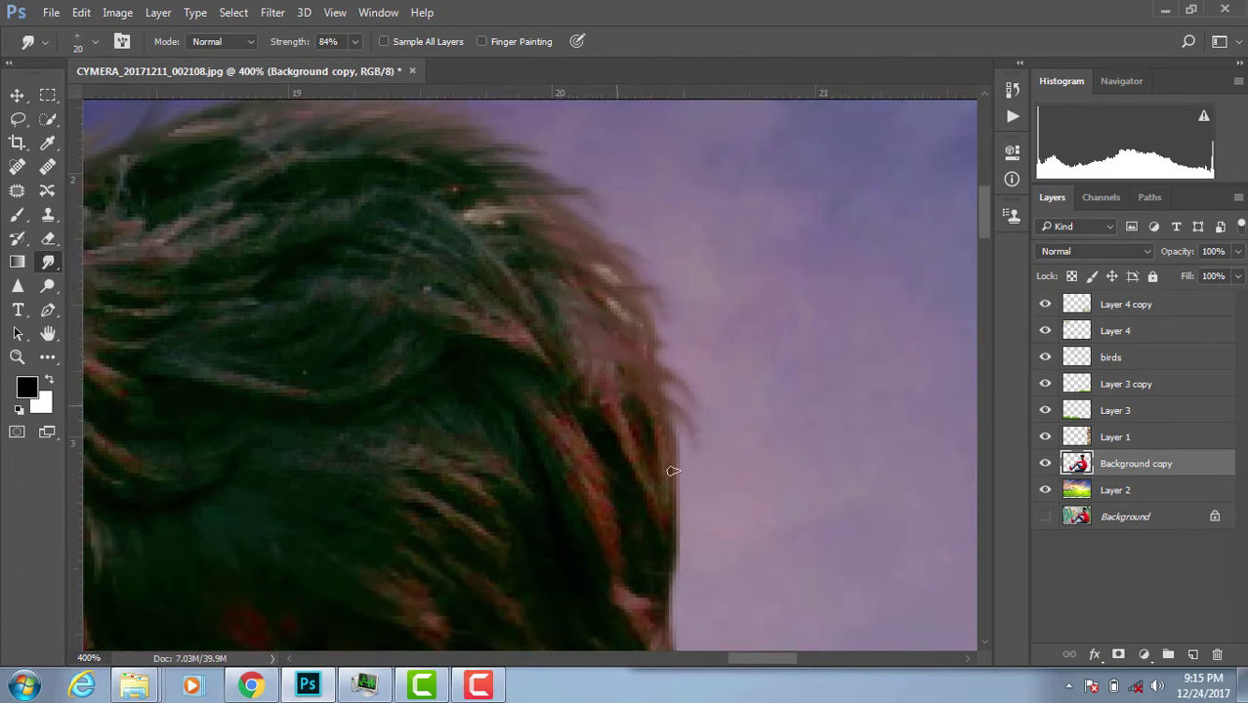
mouse_move(632, 424)
mouse_down()
mouse_move(694, 463)
mouse_move(684, 578)
mouse_up()
drag(649, 512, 693, 594)
drag(644, 484, 606, 271)
drag(628, 363, 659, 474)
drag(615, 434, 645, 493)
drag(602, 455, 644, 527)
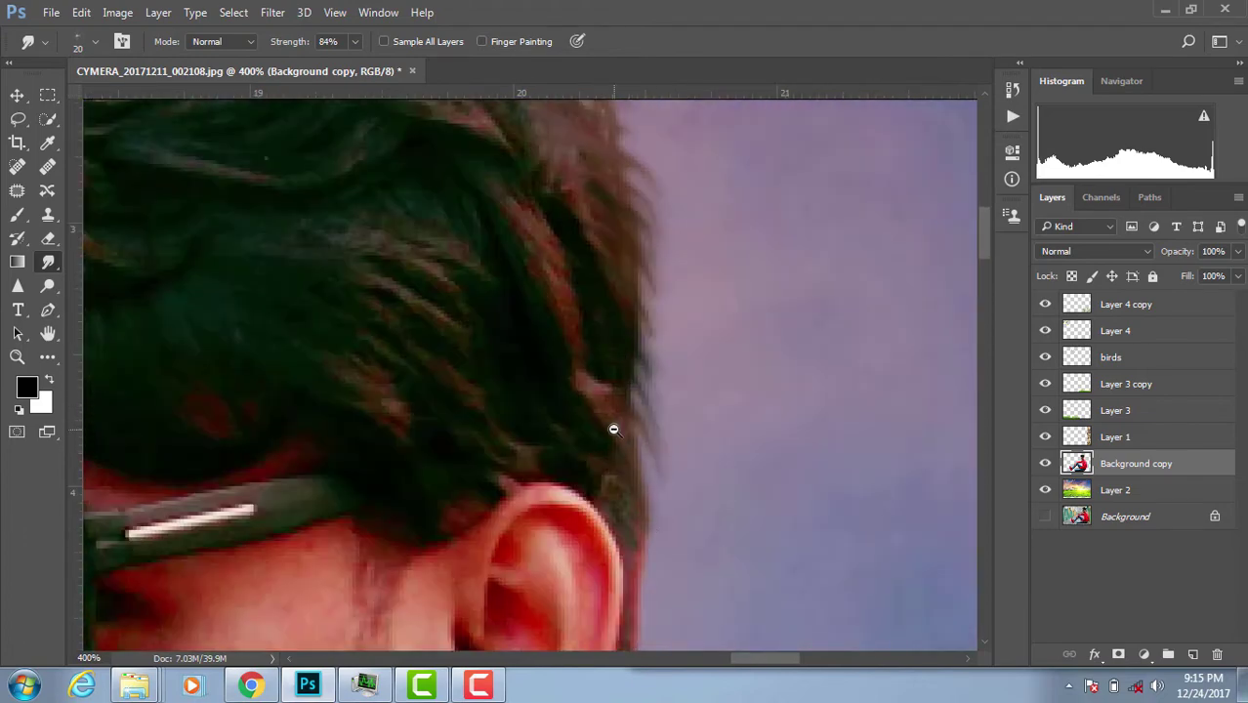
alt+click(613, 430)
alt+click(613, 429)
alt+click(615, 426)
alt+click(620, 420)
alt+click(630, 405)
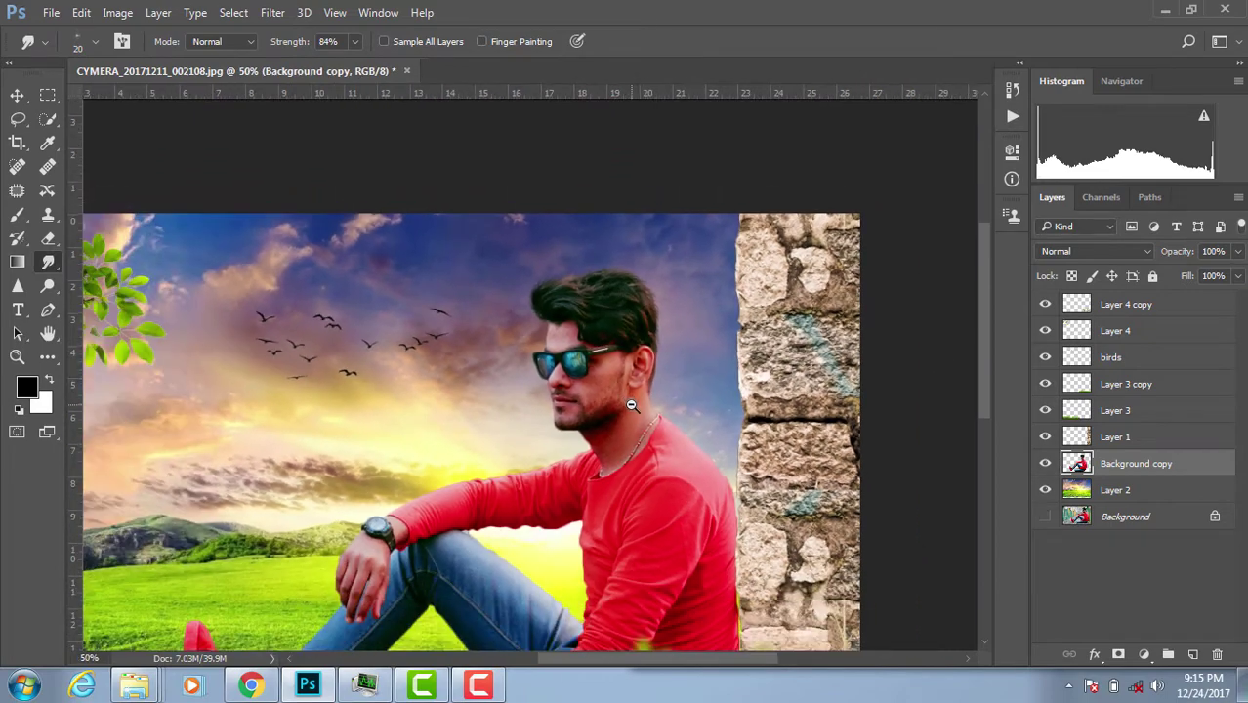
alt+click(631, 405)
alt+click(687, 341)
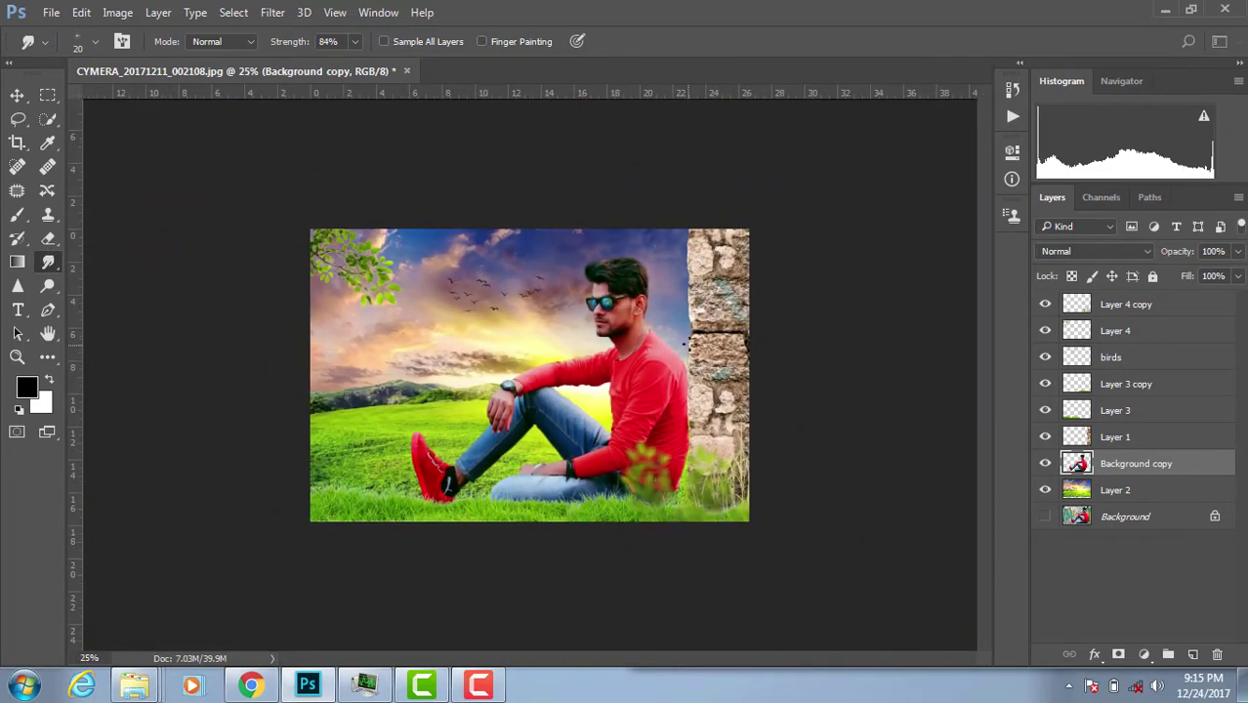
Move the leafy branch on Layer 4 up toward the top-left corner.
click(589, 346)
alt+click(591, 341)
click(591, 340)
click(389, 288)
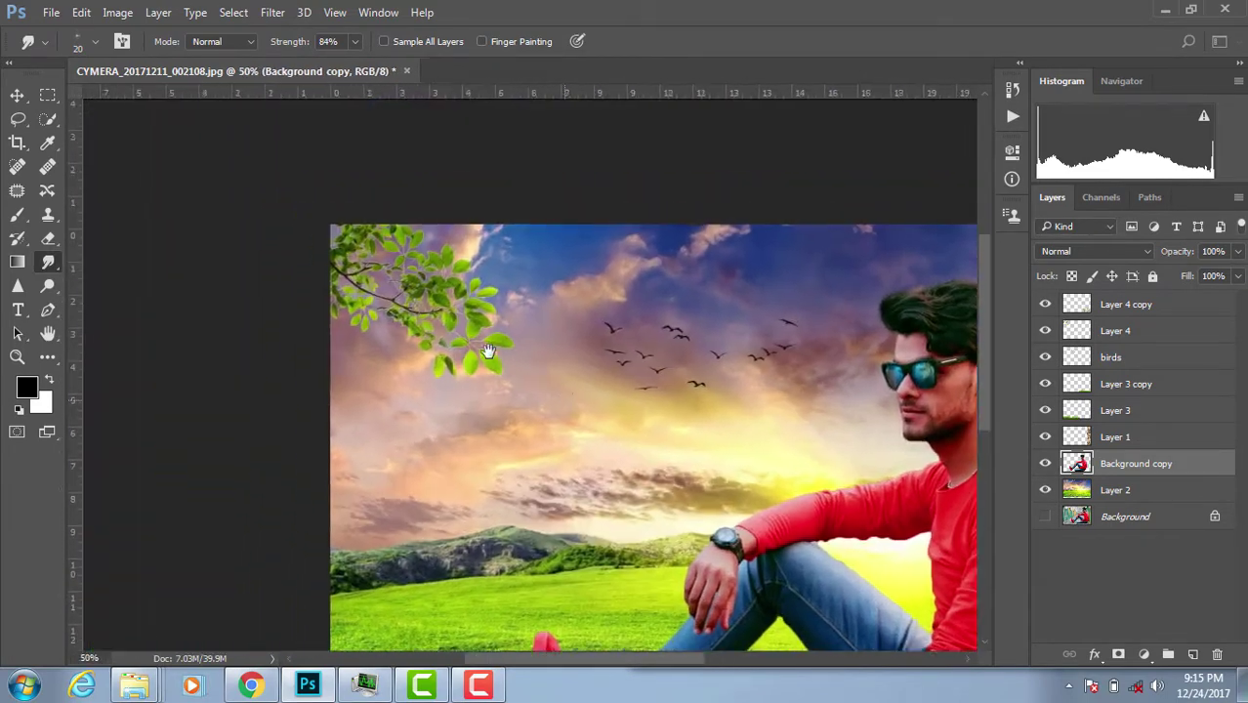
click(489, 350)
key(v)
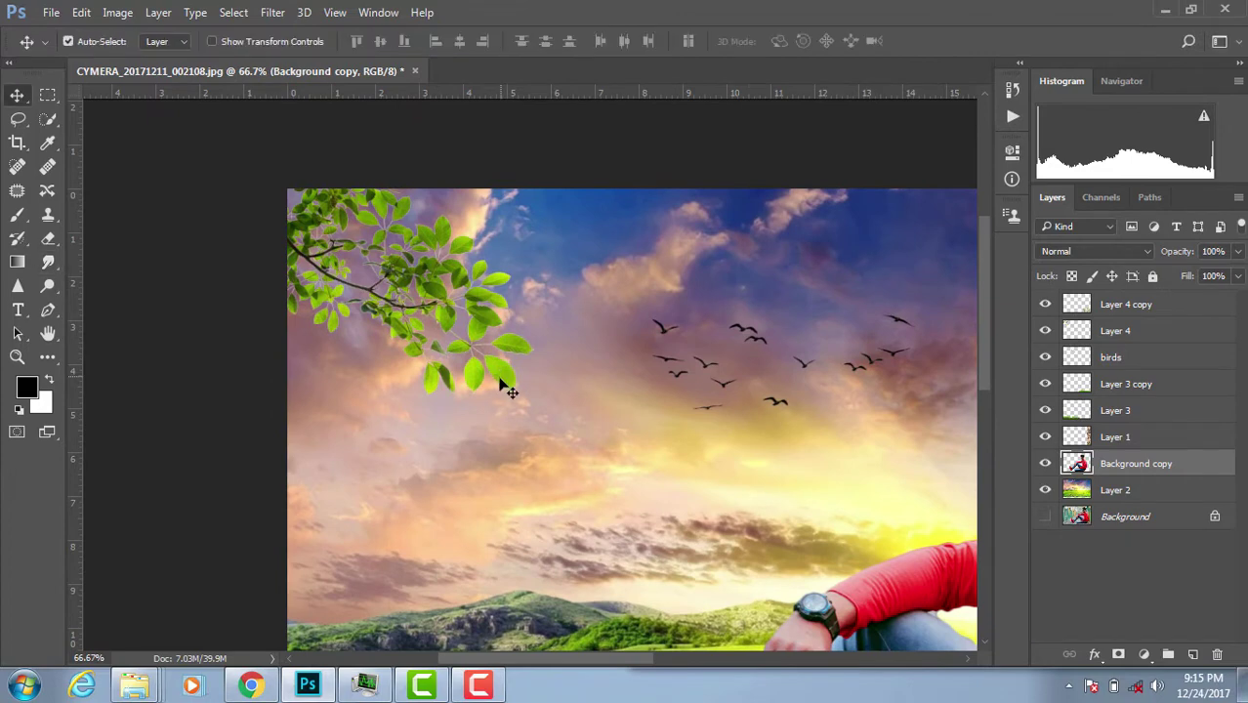
drag(500, 376, 454, 350)
alt+click(454, 350)
alt+click(454, 350)
alt+click(454, 349)
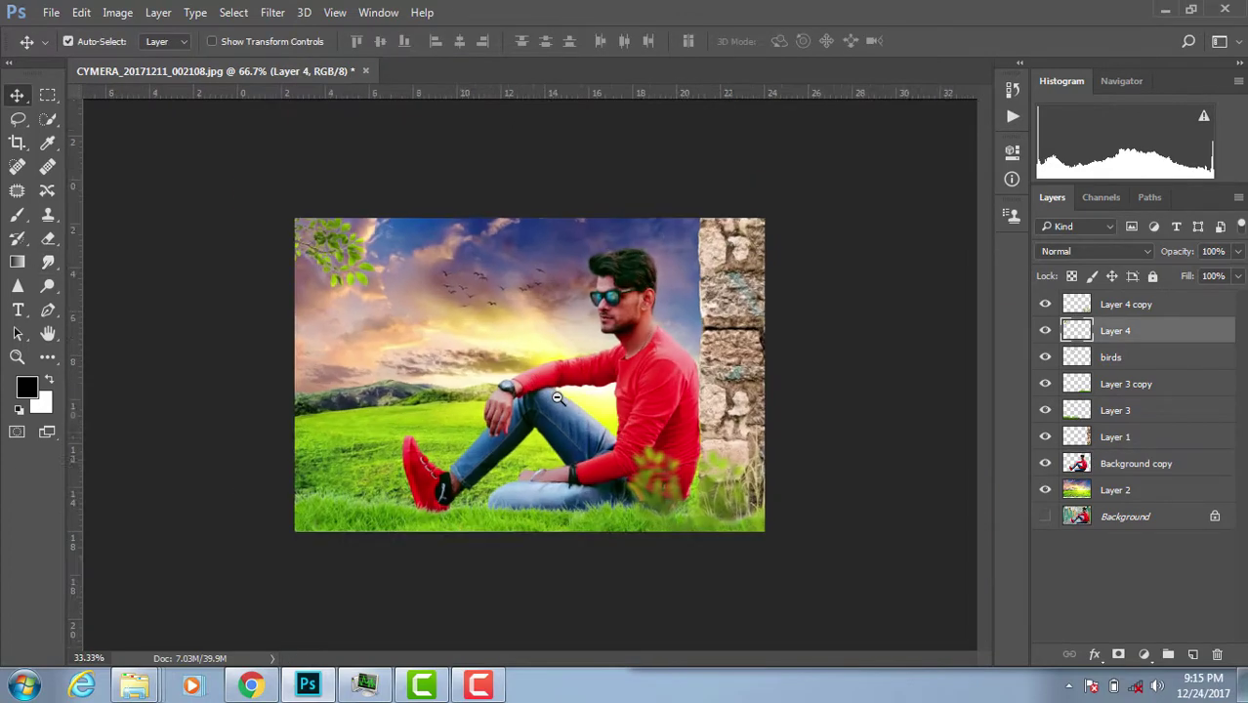
click(849, 381)
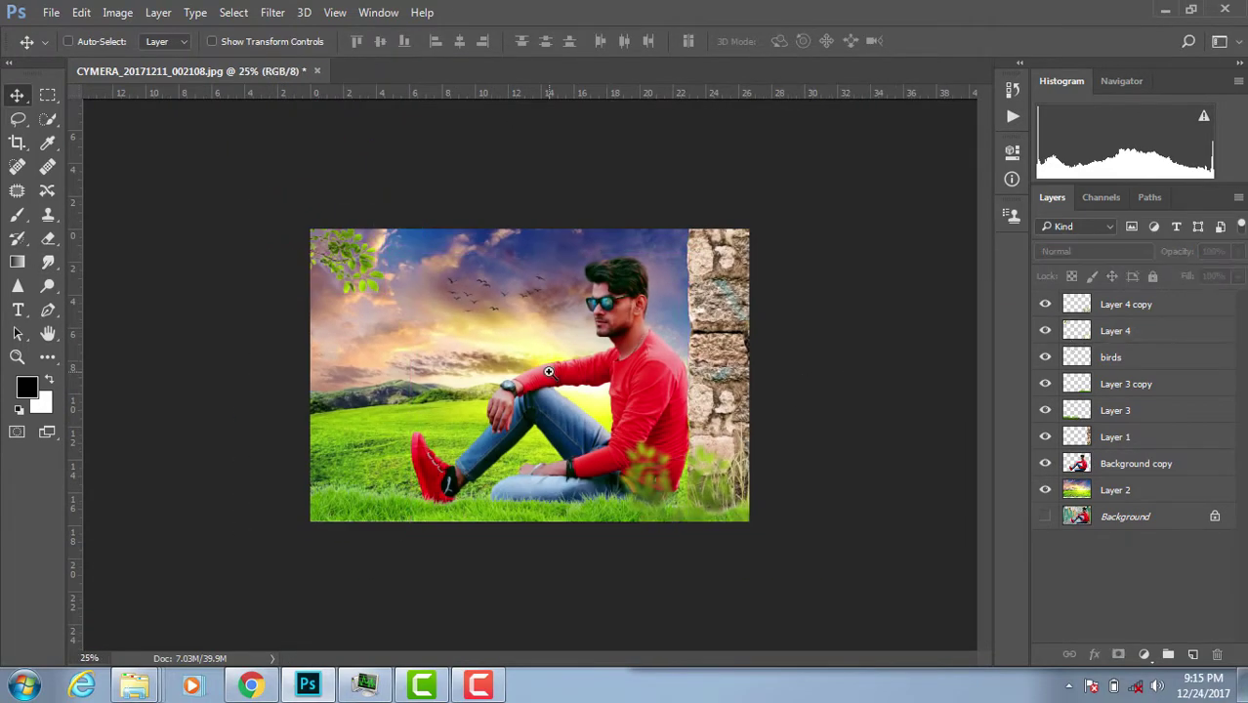
key(ctrl+plus)
Nudge the man's Background copy layer a few pixels so the shirt meets the wall.
scroll(813, 401, up, 3)
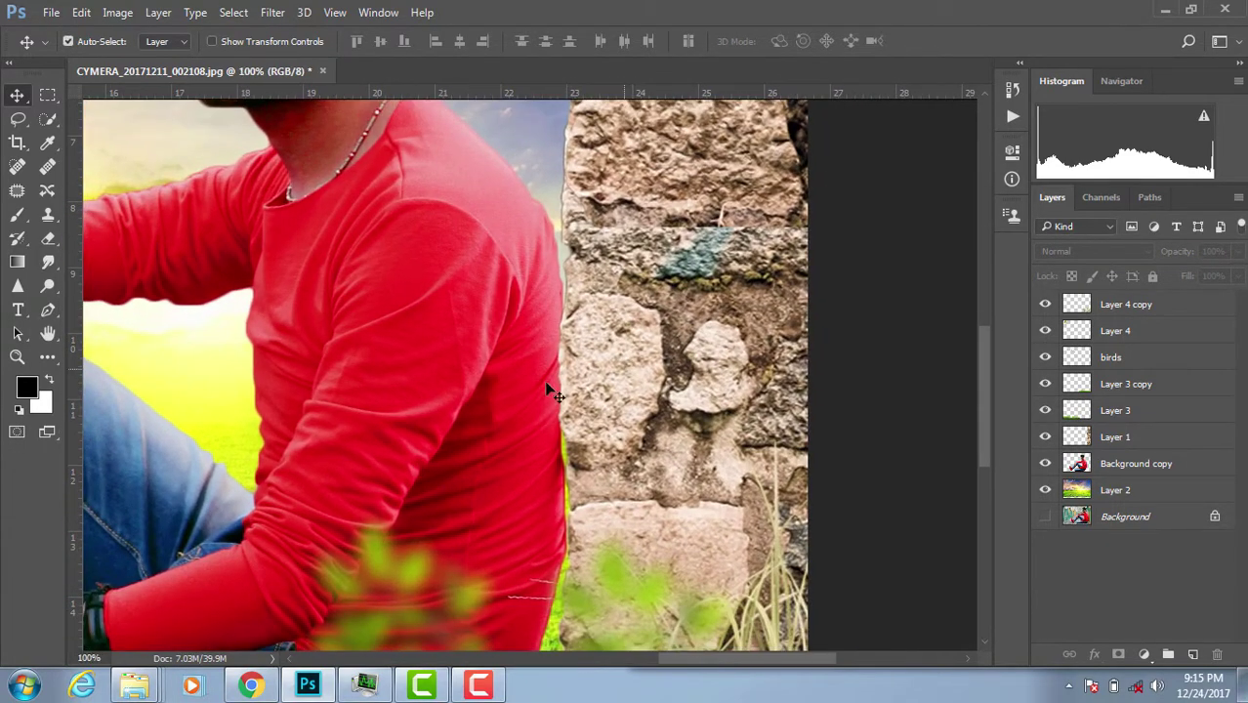
click(531, 383)
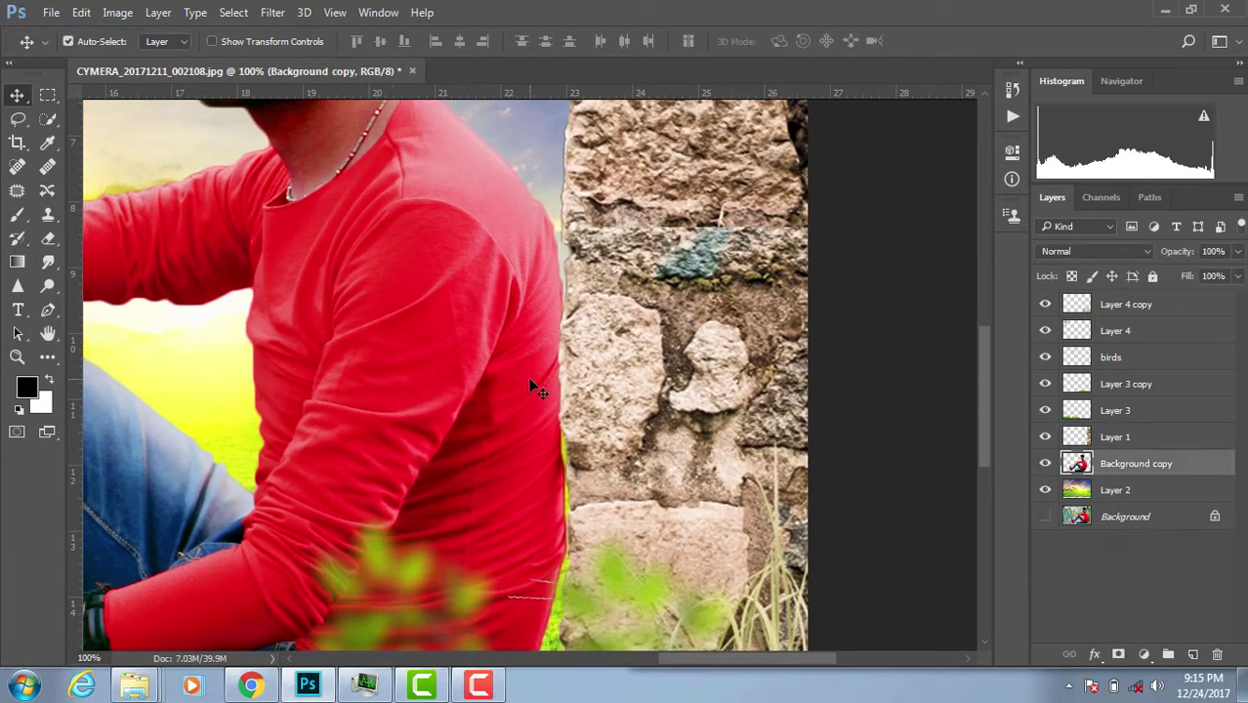
key(Left)
key(Left)
key(Left)
key(Left)
key(Left)
key(Right)
key(Right)
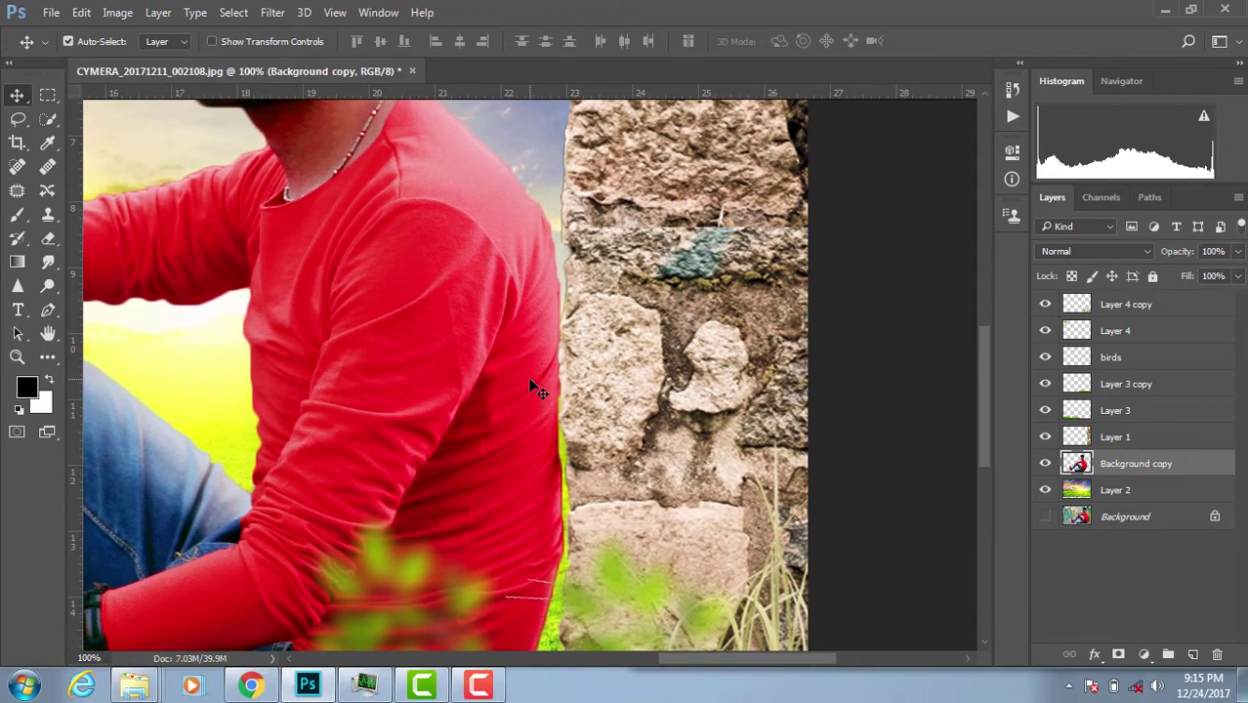
key(Right)
scroll(538, 390, up, 2)
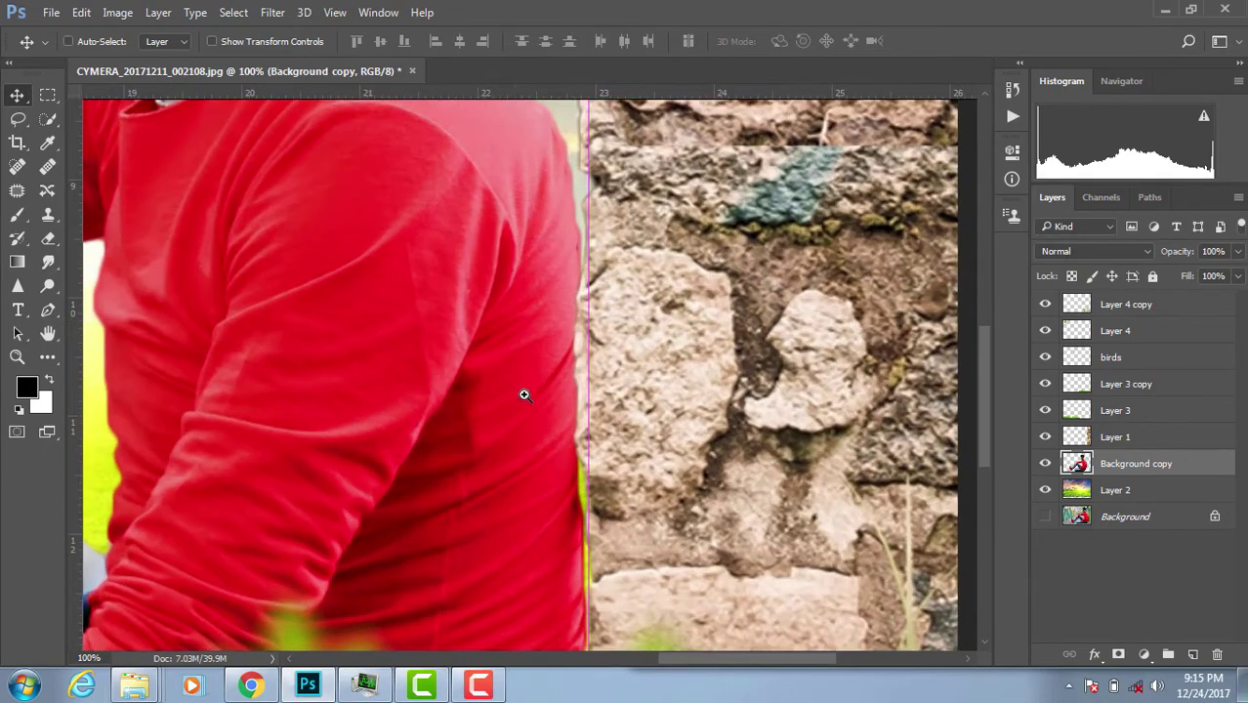
scroll(623, 336, down, 2)
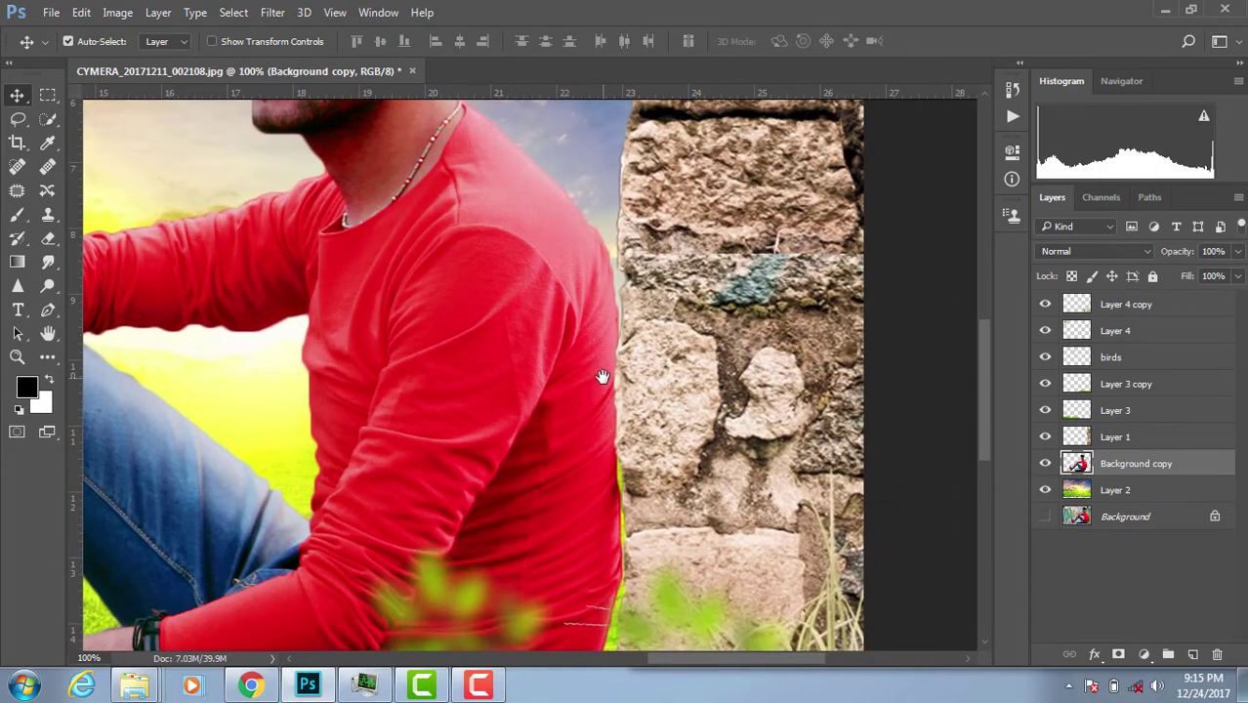
drag(601, 371, 664, 357)
Add an empty Layer 5 above Layer 1, keep Background copy above it, and make Layer 5 active.
click(1133, 442)
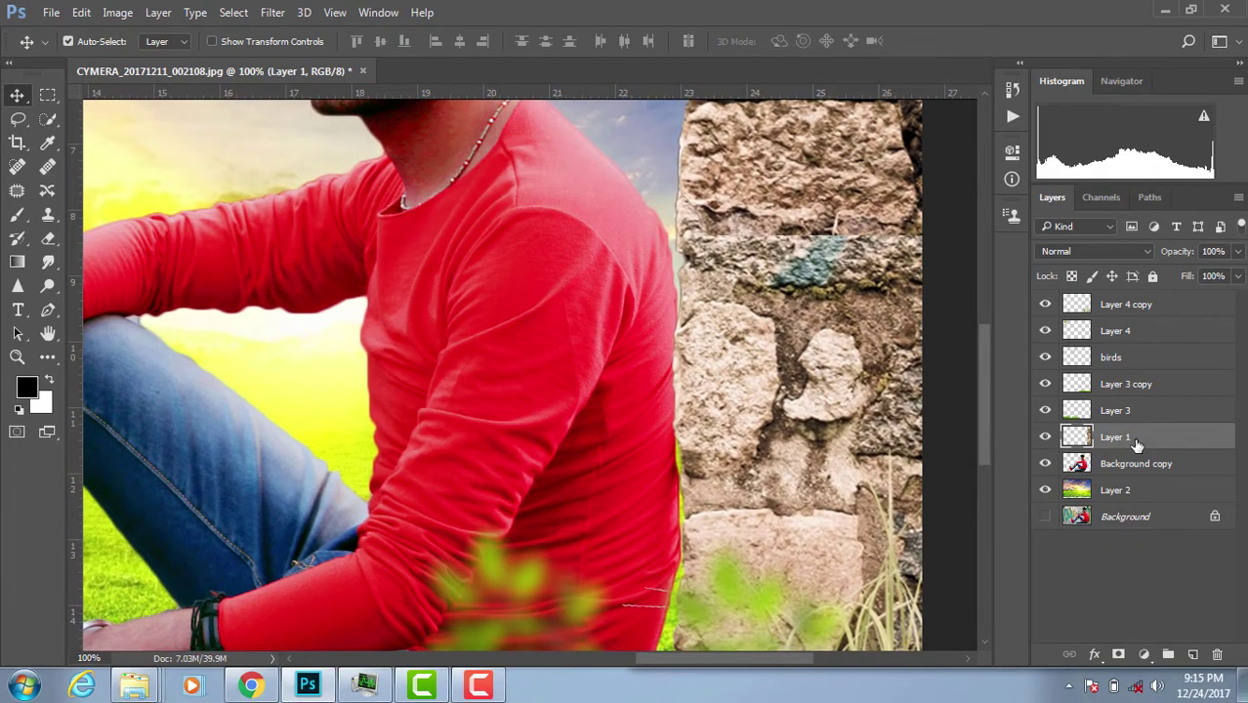
click(1193, 655)
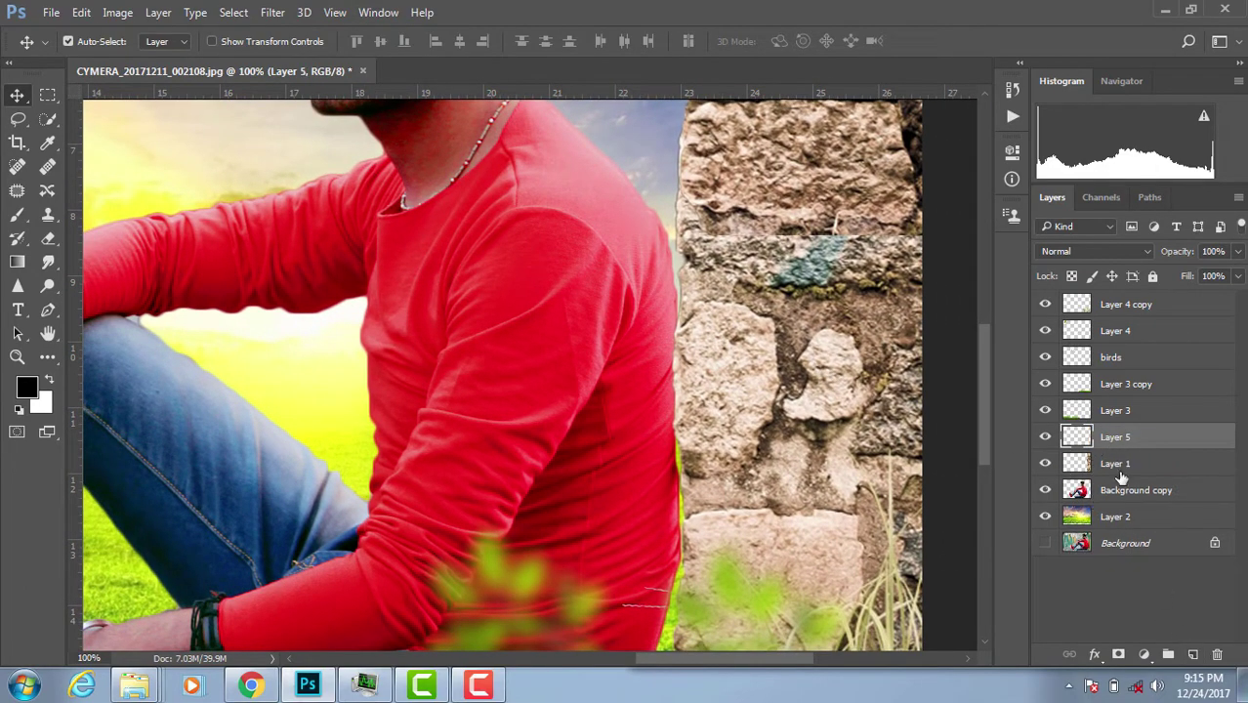
drag(1121, 501, 1112, 420)
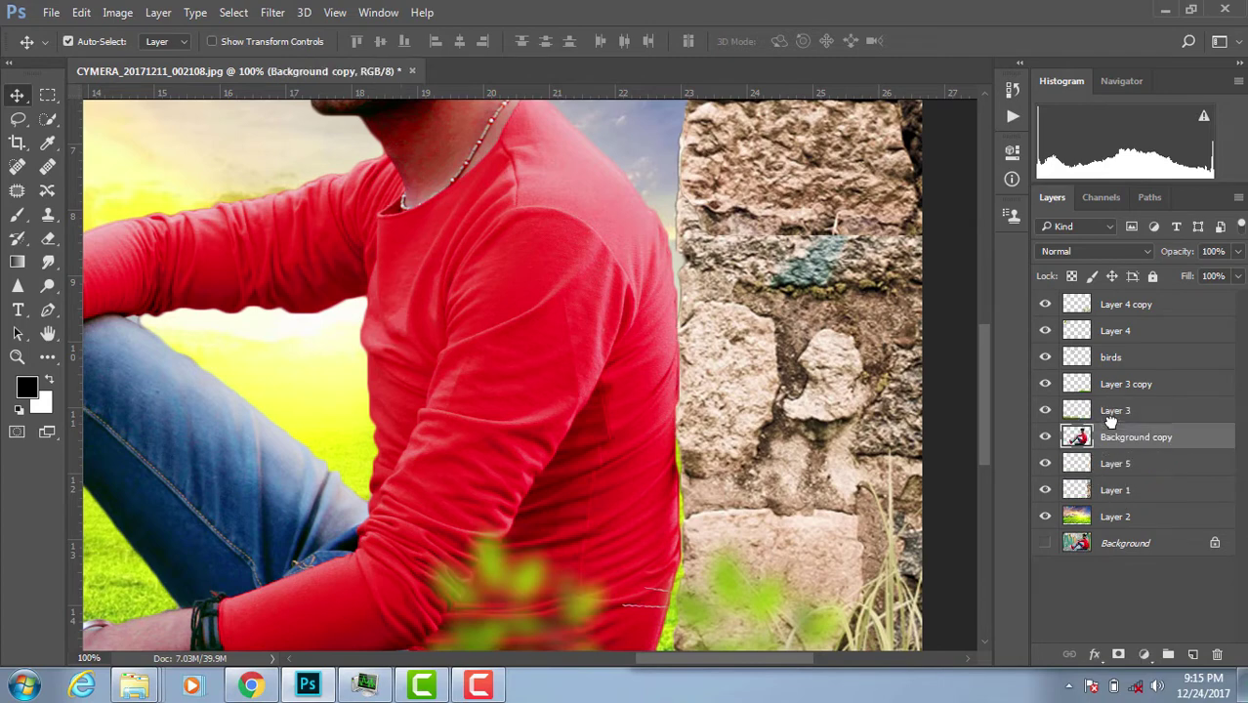
click(1120, 411)
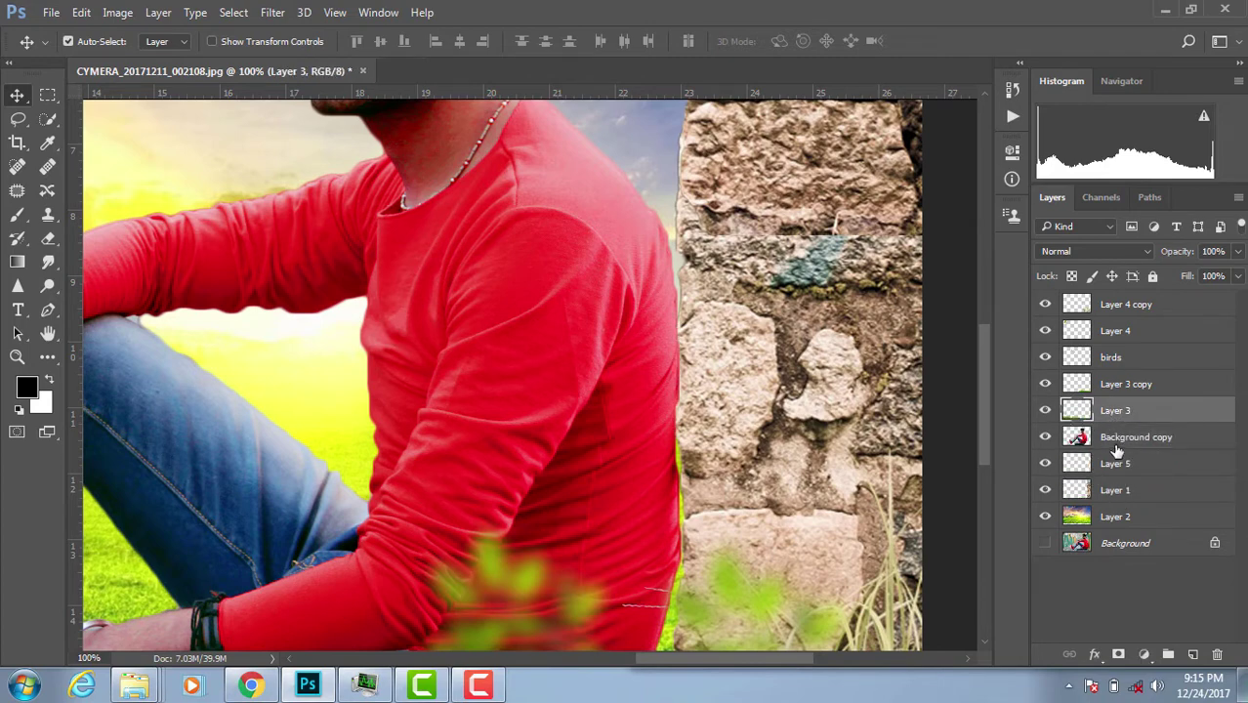
click(1117, 439)
click(1115, 463)
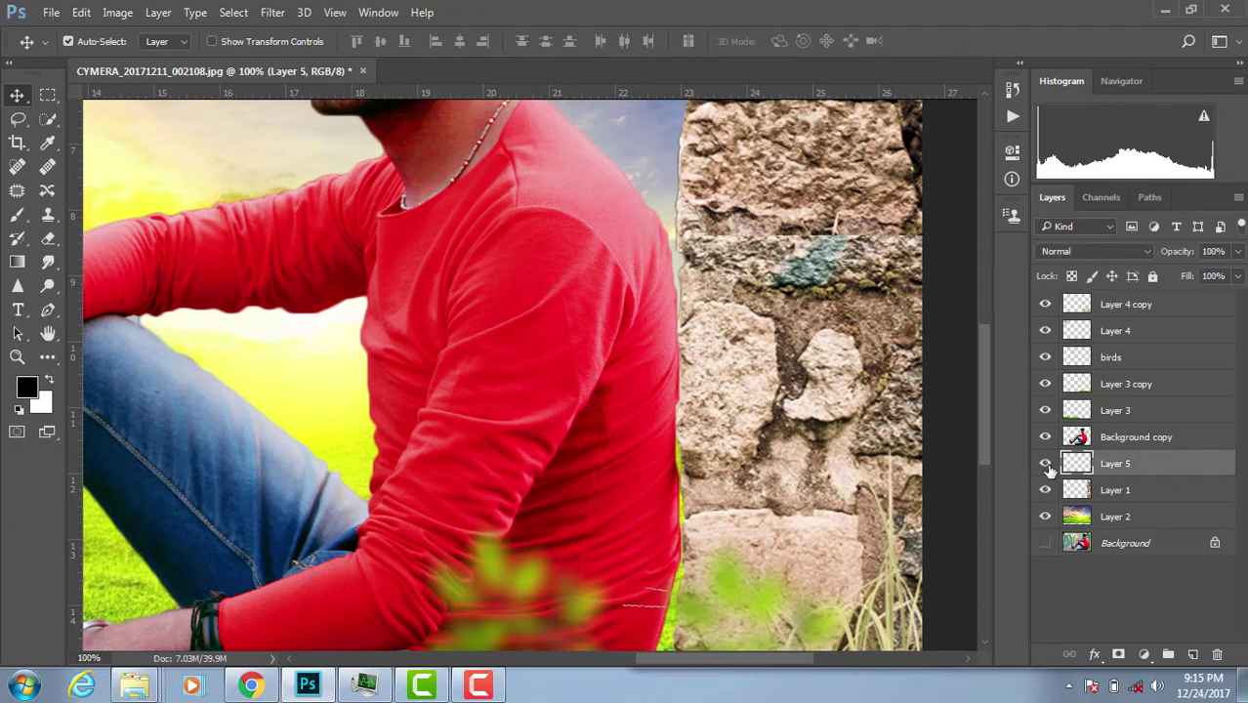
key(b)
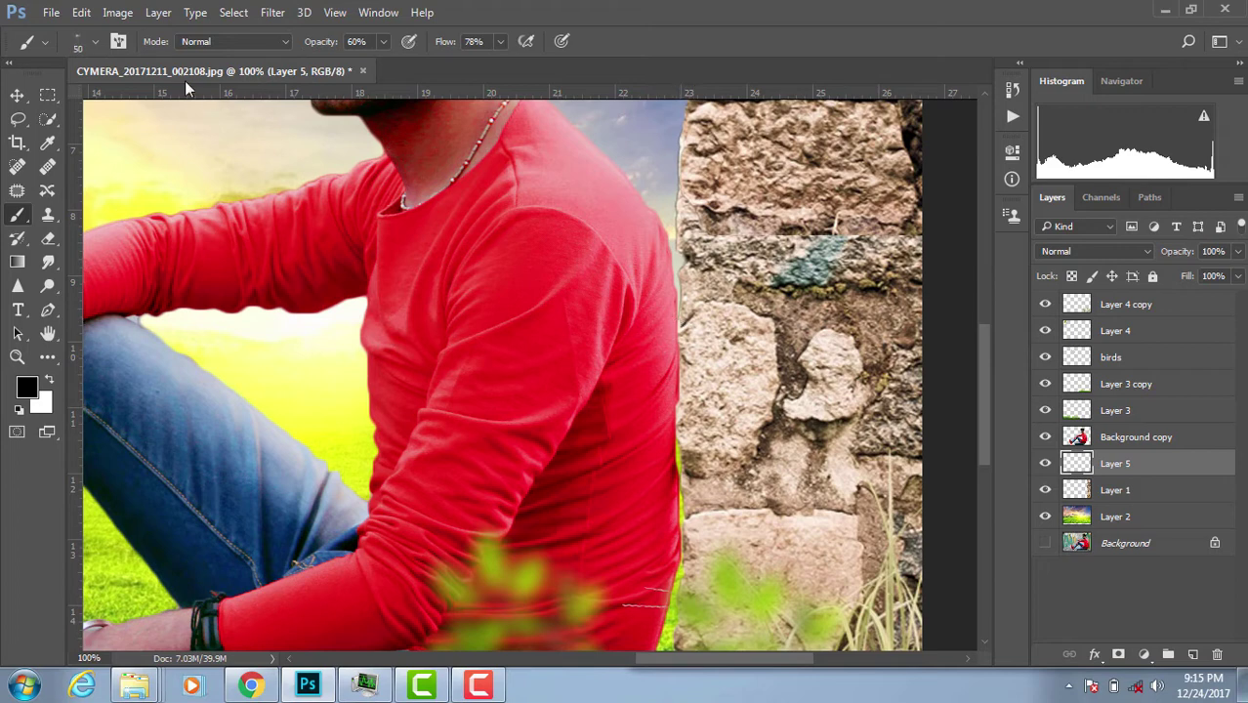
Set up a soft round brush at 70% opacity.
click(80, 43)
click(187, 180)
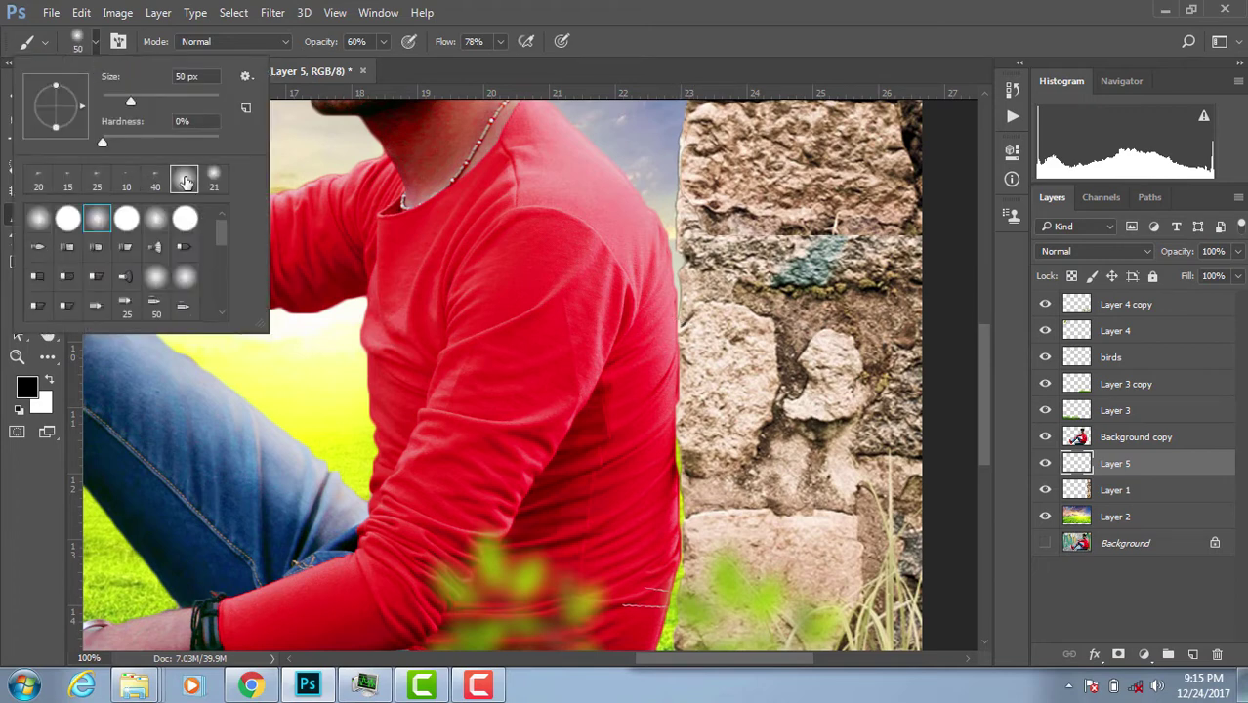
key(Return)
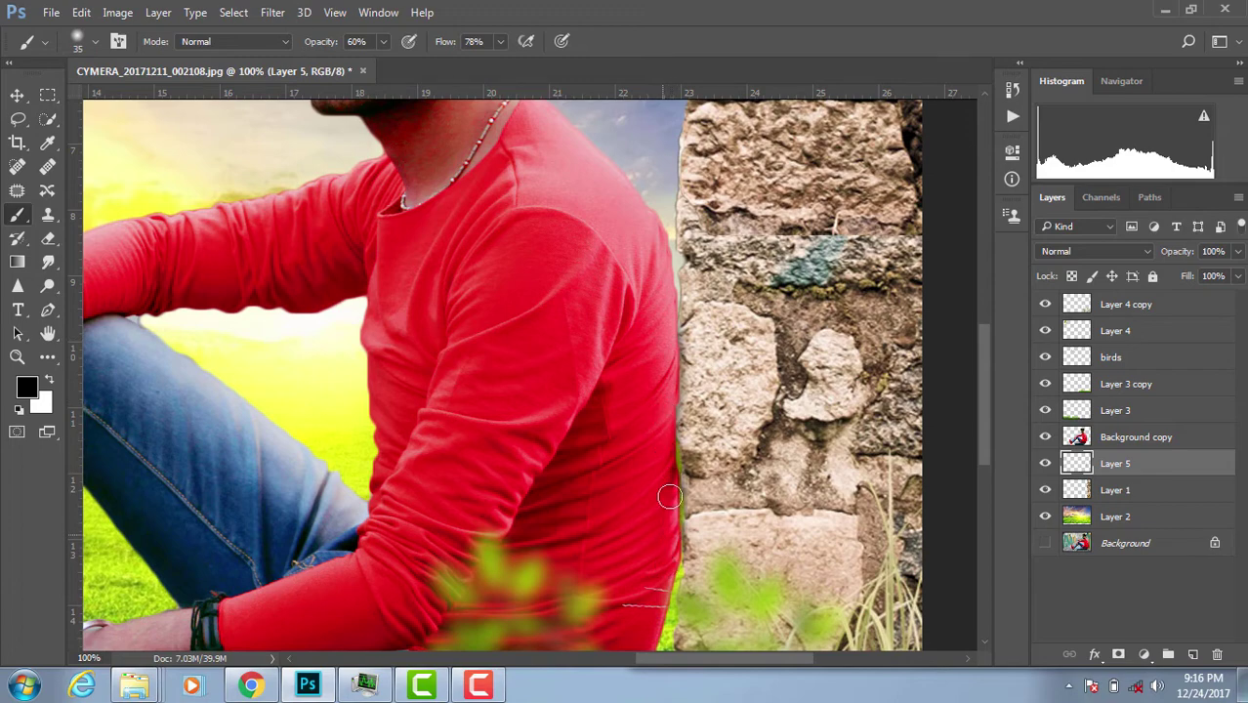
key(7)
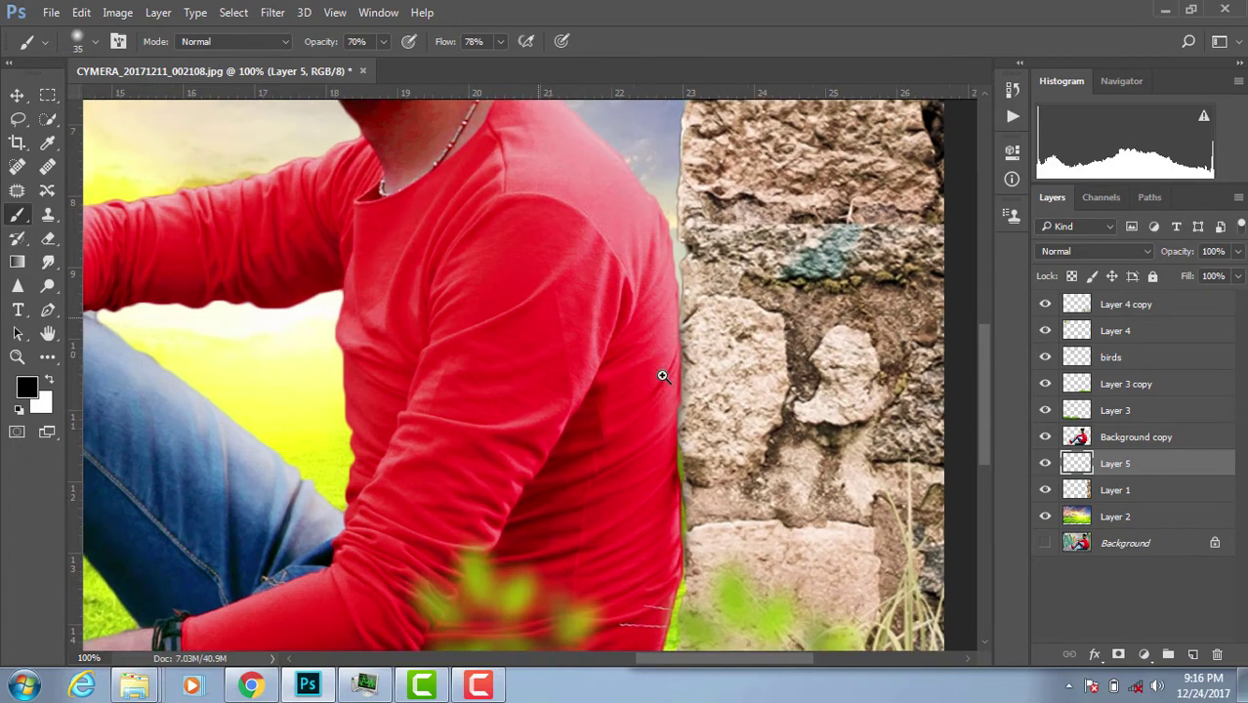
alt+scroll(663, 369, up, 1)
Shift the man slightly right against the wall and reselect Layer 5 for painting.
key(v)
mouse_move(641, 346)
mouse_down()
mouse_move(647, 358)
mouse_move(660, 330)
mouse_up()
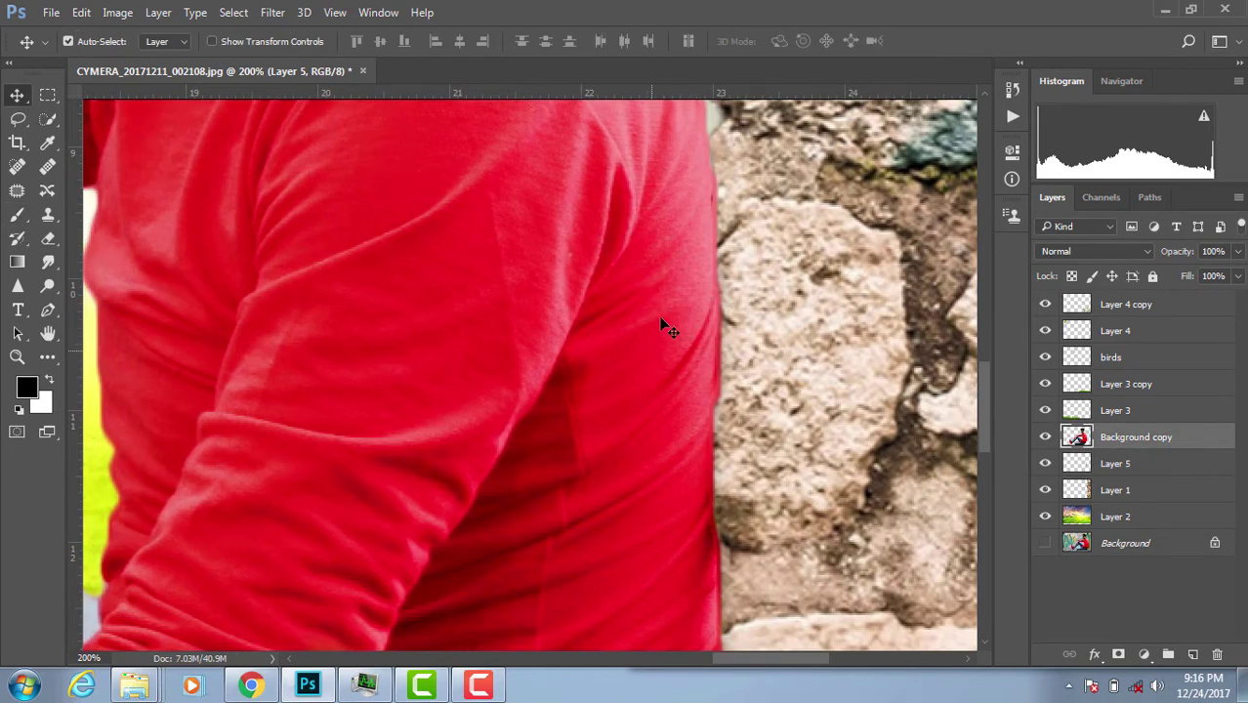
key(b)
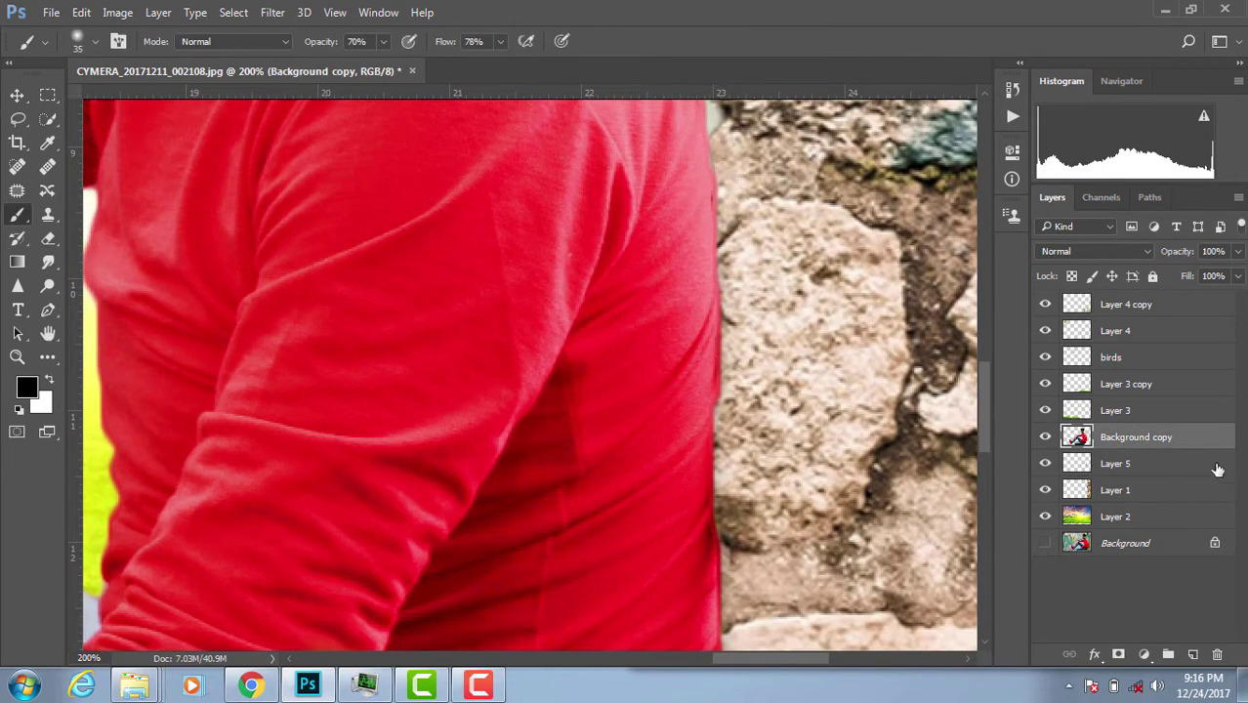
key(alt+bracketleft)
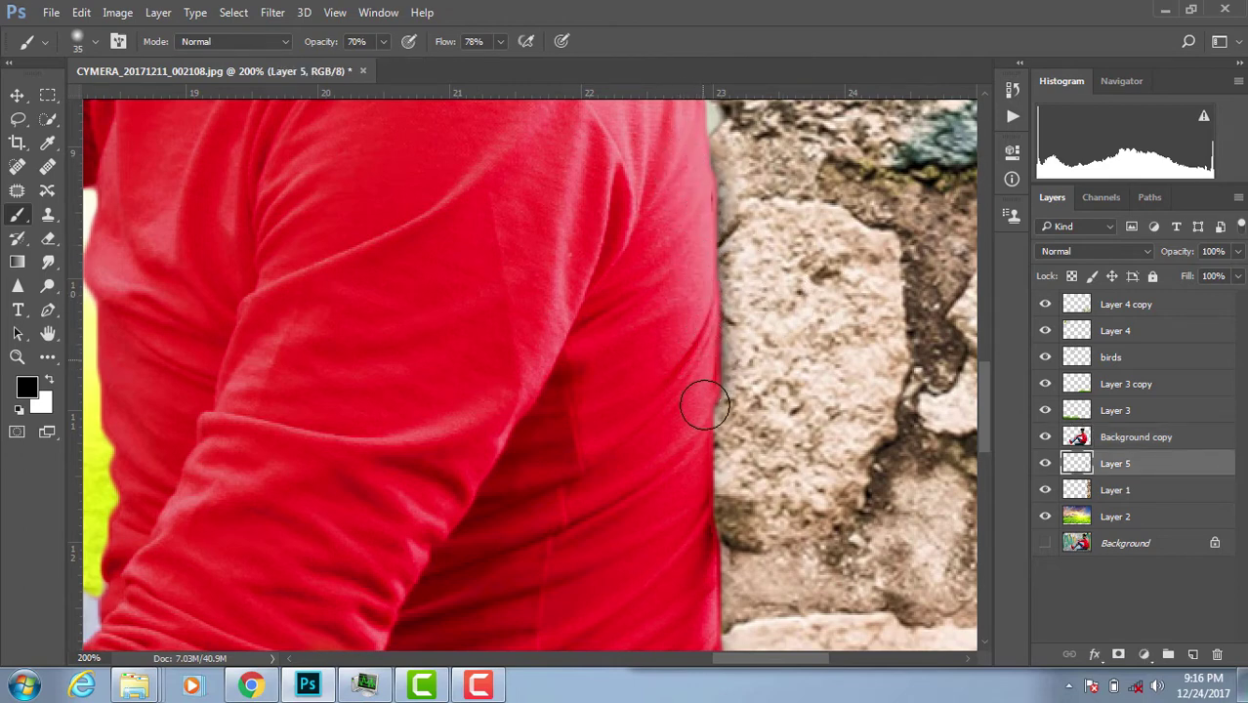
Paint a soft black shadow on Layer 5 down the shirt edge against the stone wall.
drag(695, 553, 676, 281)
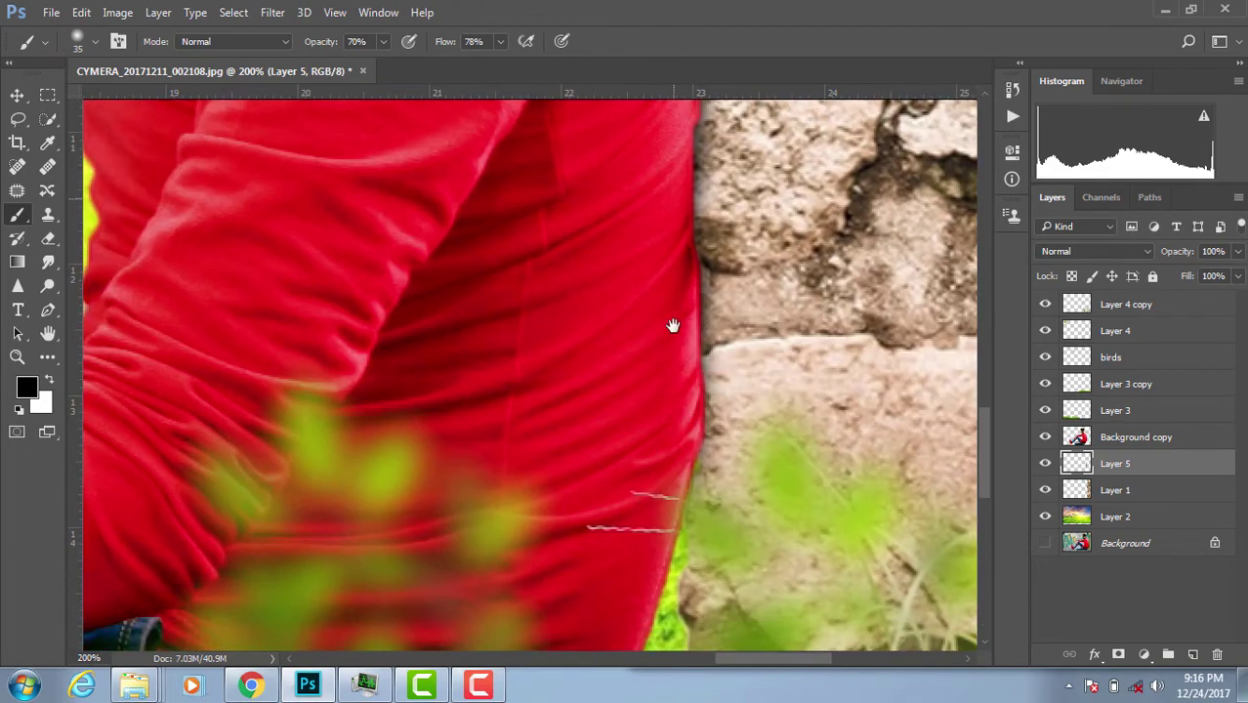
drag(672, 327, 669, 355)
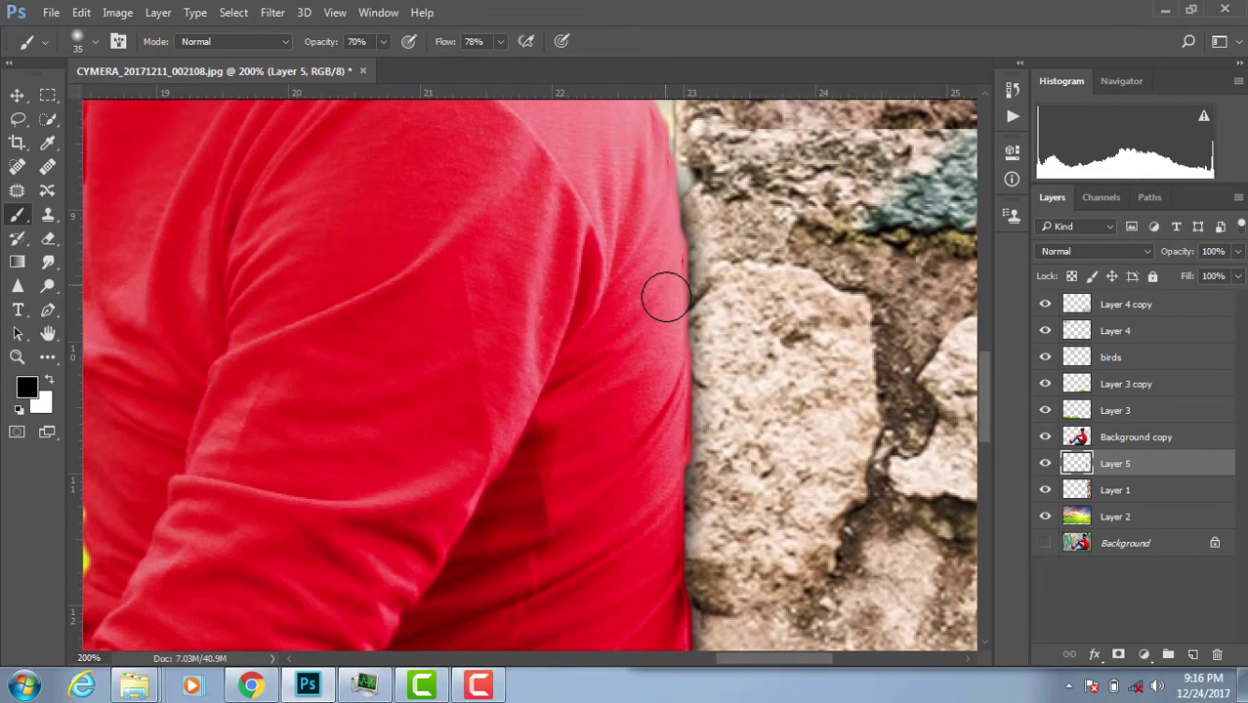
drag(658, 548, 642, 214)
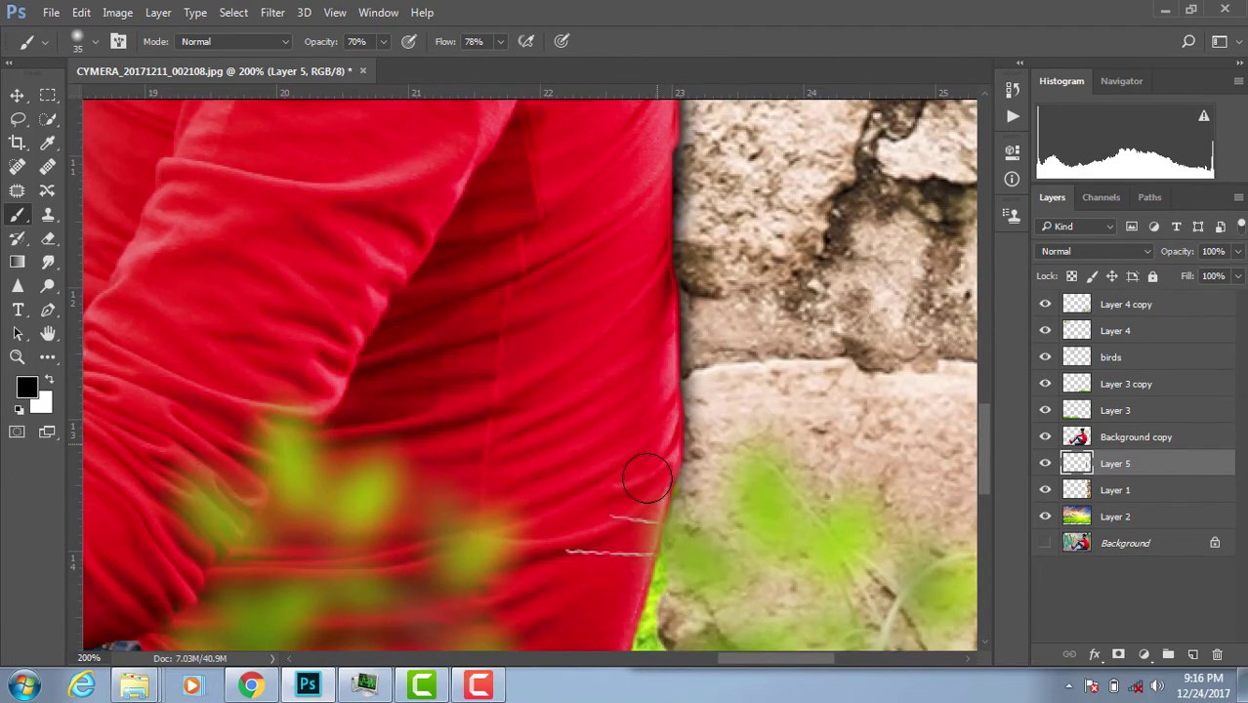
scroll(691, 296, down, 2)
scroll(664, 313, down, 2)
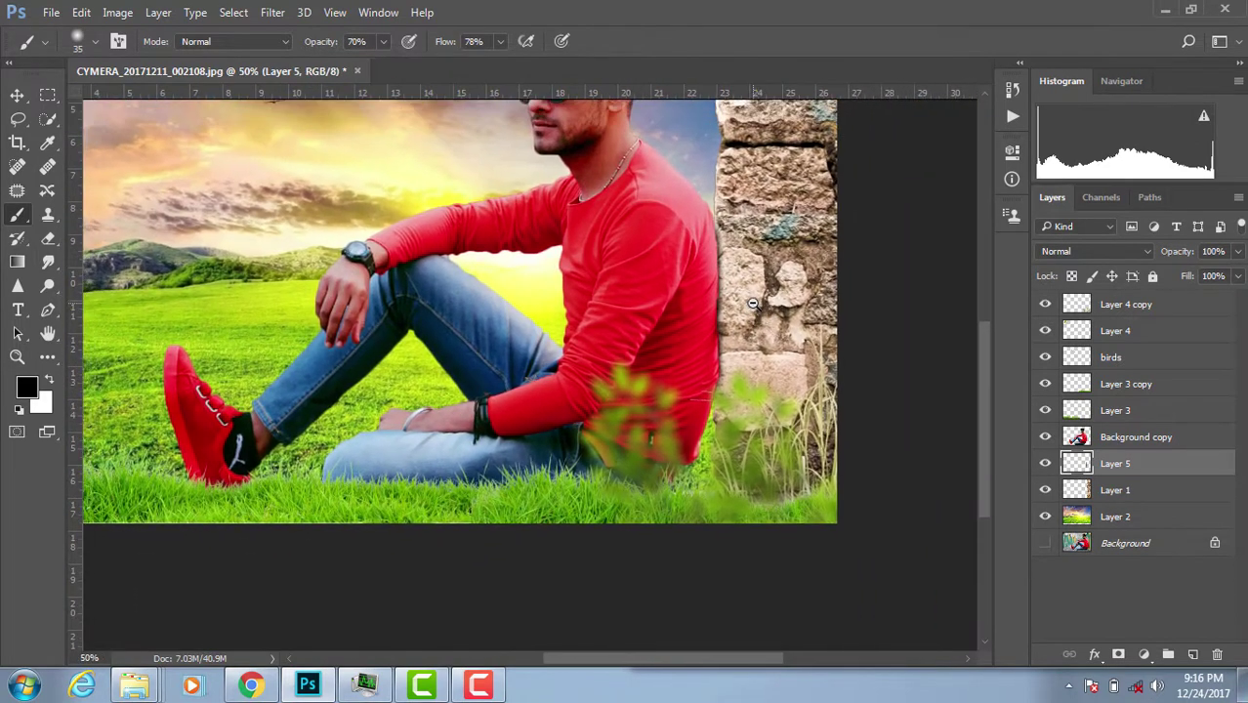
scroll(630, 333, down, 1)
scroll(747, 374, down, 1)
scroll(738, 312, up, 1)
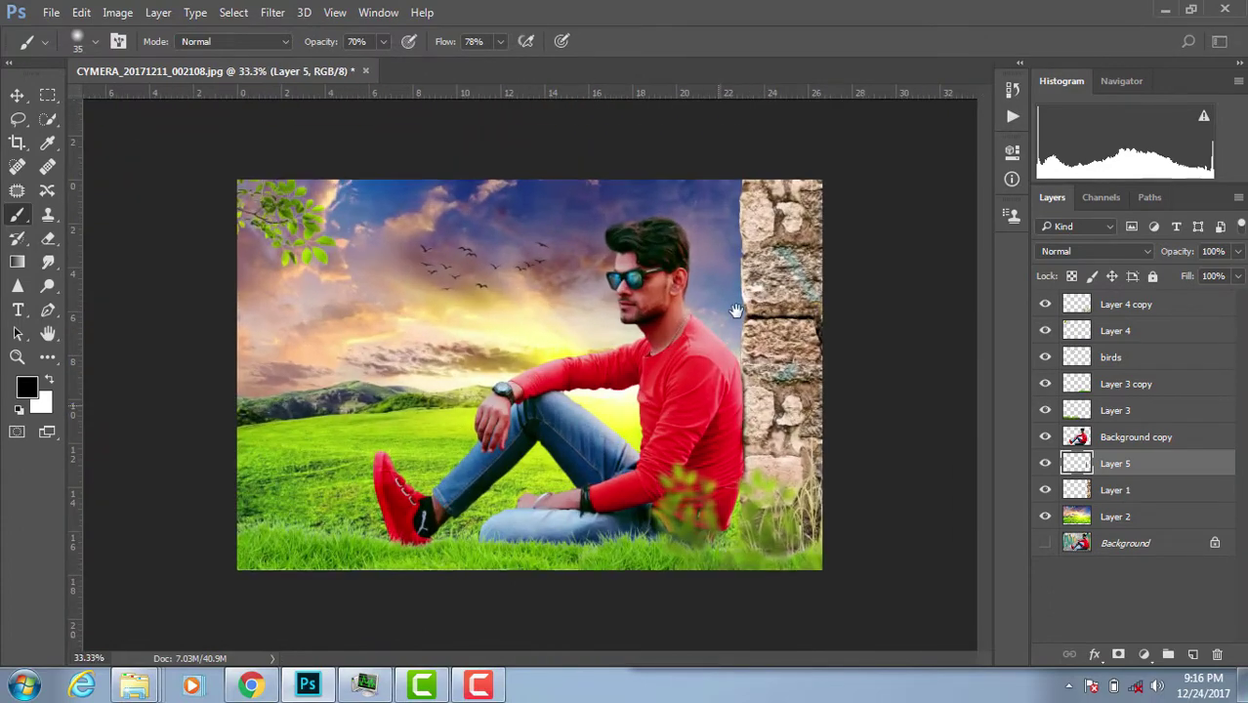
scroll(734, 310, up, 1)
scroll(662, 316, down, 1)
Stamp all visible layers into one with Ctrl+Shift+E, then undo the stamp.
key(ctrl+shift+e)
scroll(585, 237, up, 1)
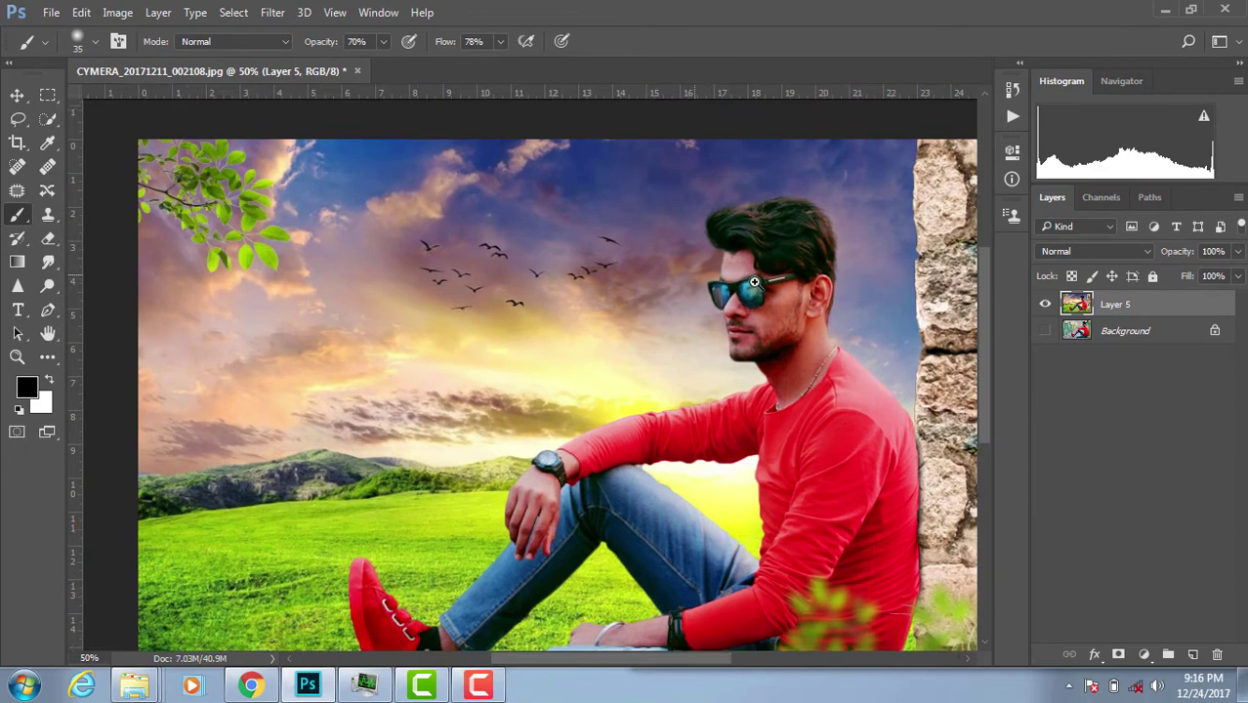
scroll(703, 297, up, 1)
scroll(644, 325, up, 1)
key(ctrl+z)
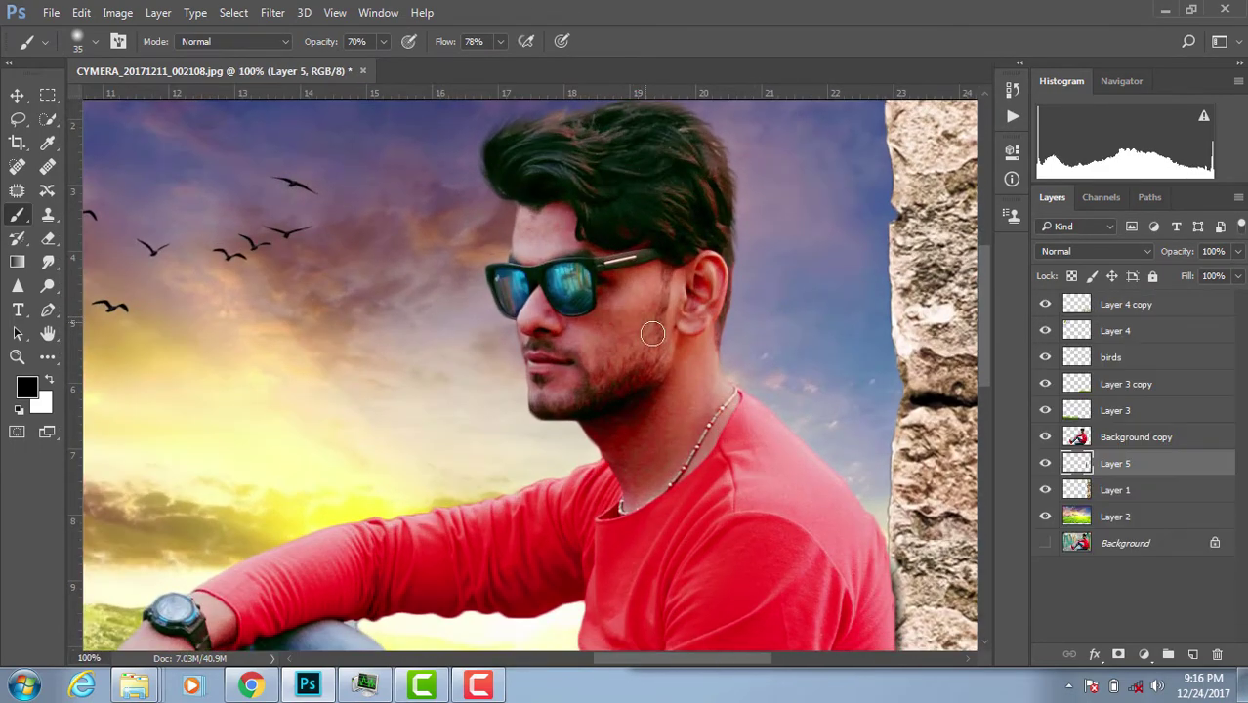
Apply a Midtones Color Balance of -27, +1, -16 to the man's Background copy layer.
key(v)
ctrl+click(635, 336)
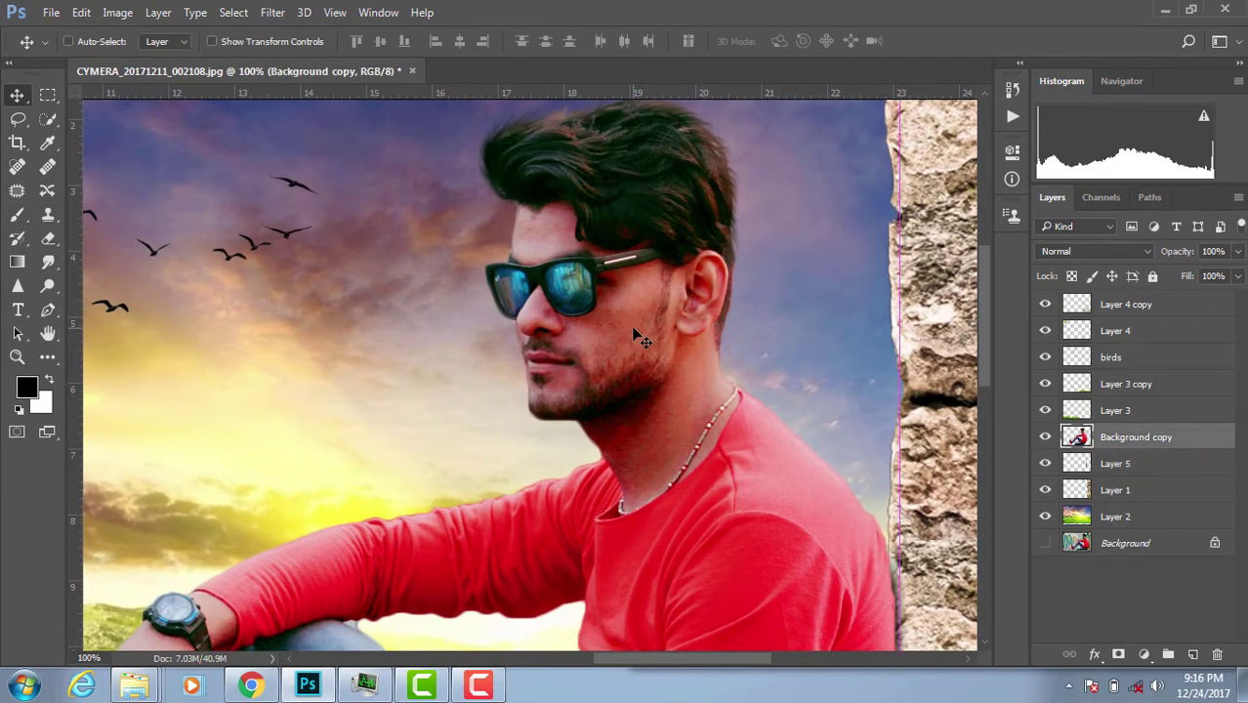
key(ctrl+b)
drag(925, 273, 939, 269)
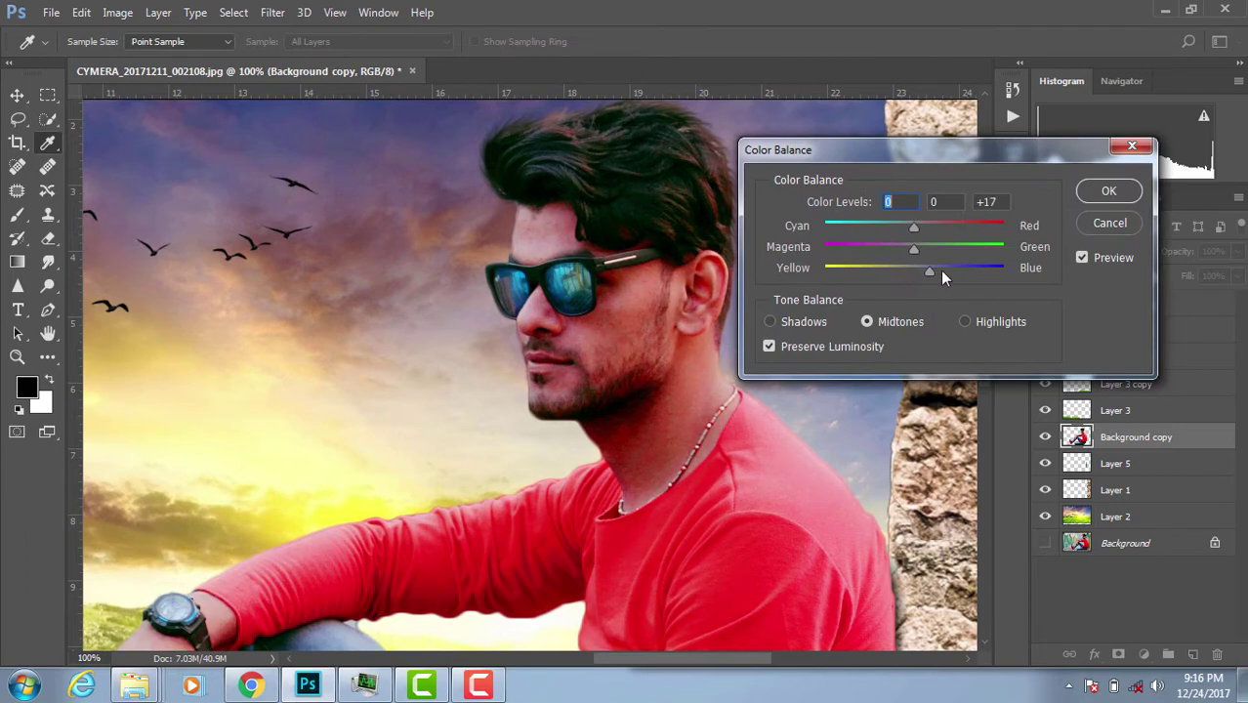
scroll(589, 285, down, 1)
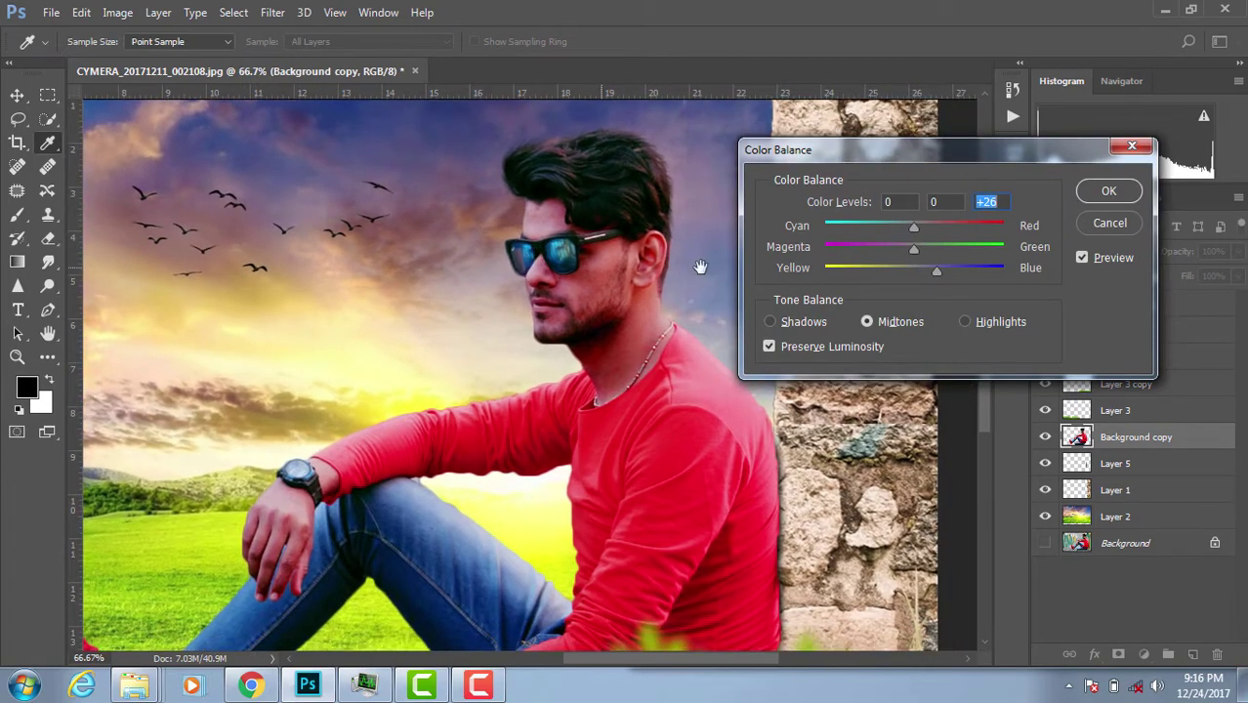
mouse_move(933, 226)
mouse_down()
mouse_move(885, 226)
mouse_move(921, 249)
mouse_move(890, 270)
mouse_move(918, 270)
mouse_move(898, 270)
mouse_up()
alt+click(579, 273)
alt+click(580, 273)
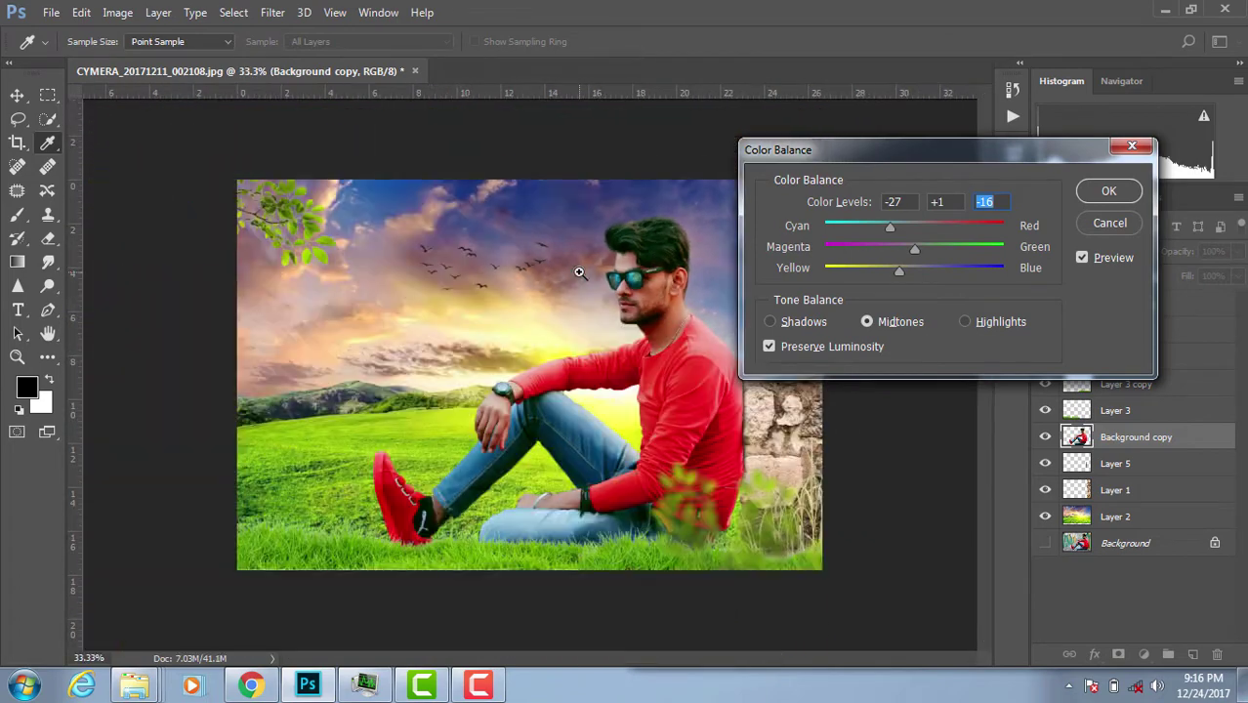
ctrl+click(561, 256)
click(1106, 195)
Sample the cheek's skin tone and paint it at 20% opacity over the cheek below the glasses.
ctrl+click(680, 290)
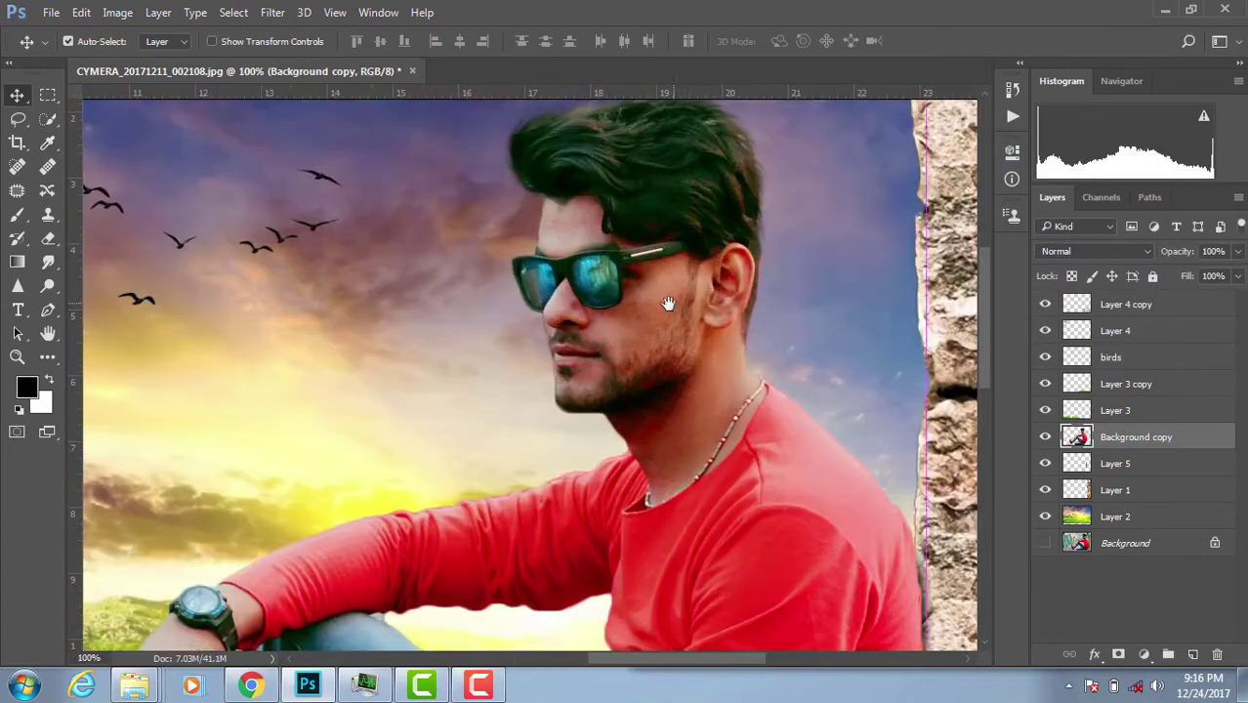
ctrl+click(624, 282)
key(b)
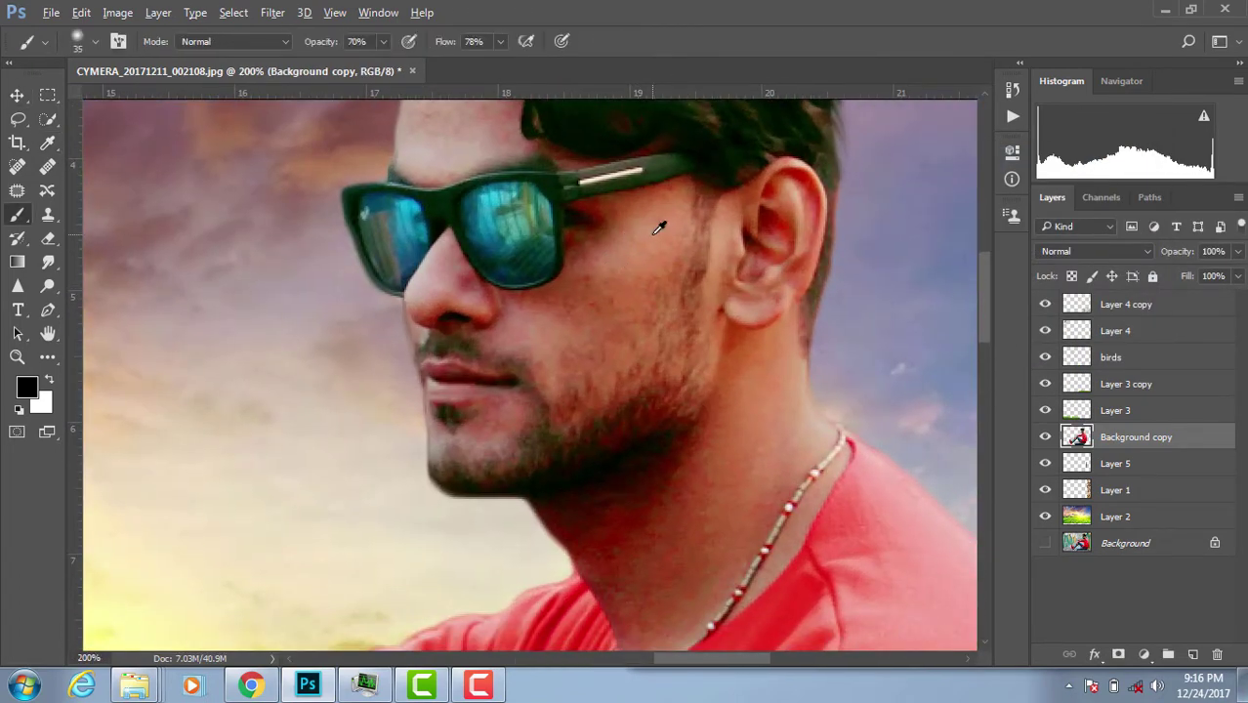
alt+click(660, 224)
key(2)
drag(529, 301, 587, 340)
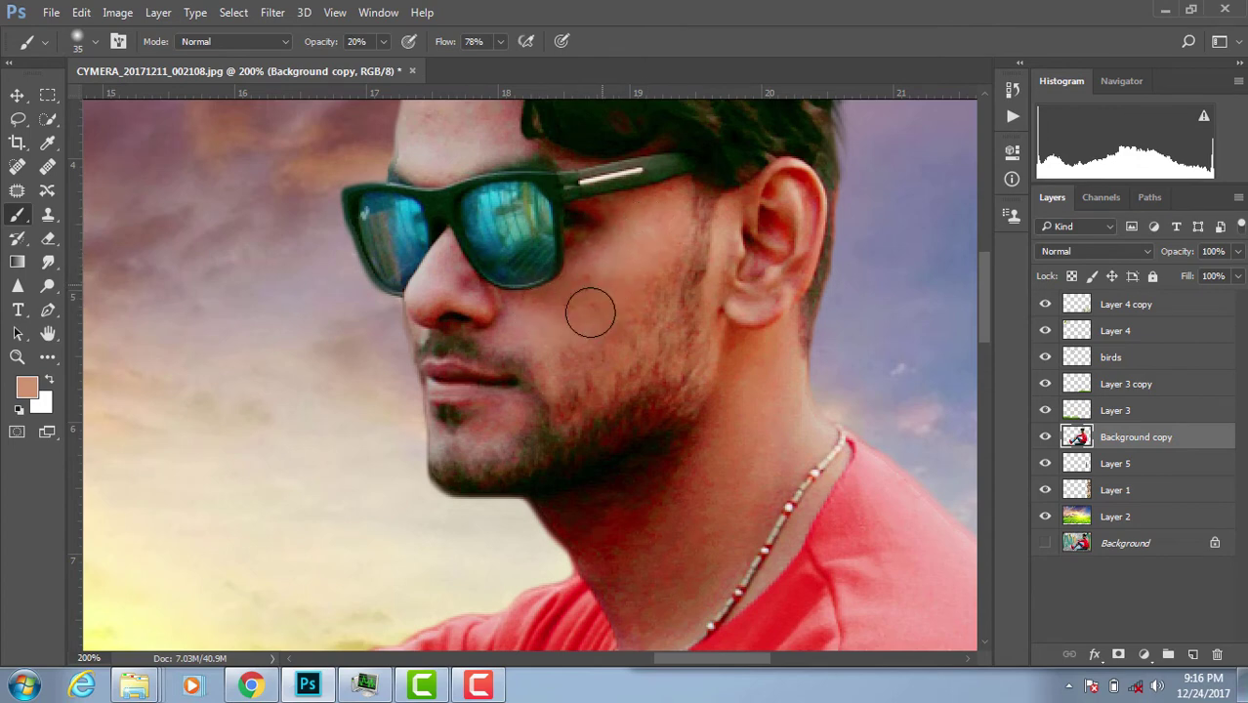
Paint the same soft skin tone along the jaw, neck and forehead.
drag(626, 251, 626, 208)
mouse_move(738, 293)
mouse_down()
mouse_move(716, 398)
mouse_move(585, 454)
mouse_move(669, 490)
mouse_move(696, 390)
mouse_move(688, 461)
mouse_move(613, 515)
mouse_move(635, 594)
mouse_move(699, 496)
mouse_move(786, 425)
mouse_up()
scroll(793, 420, up, 3)
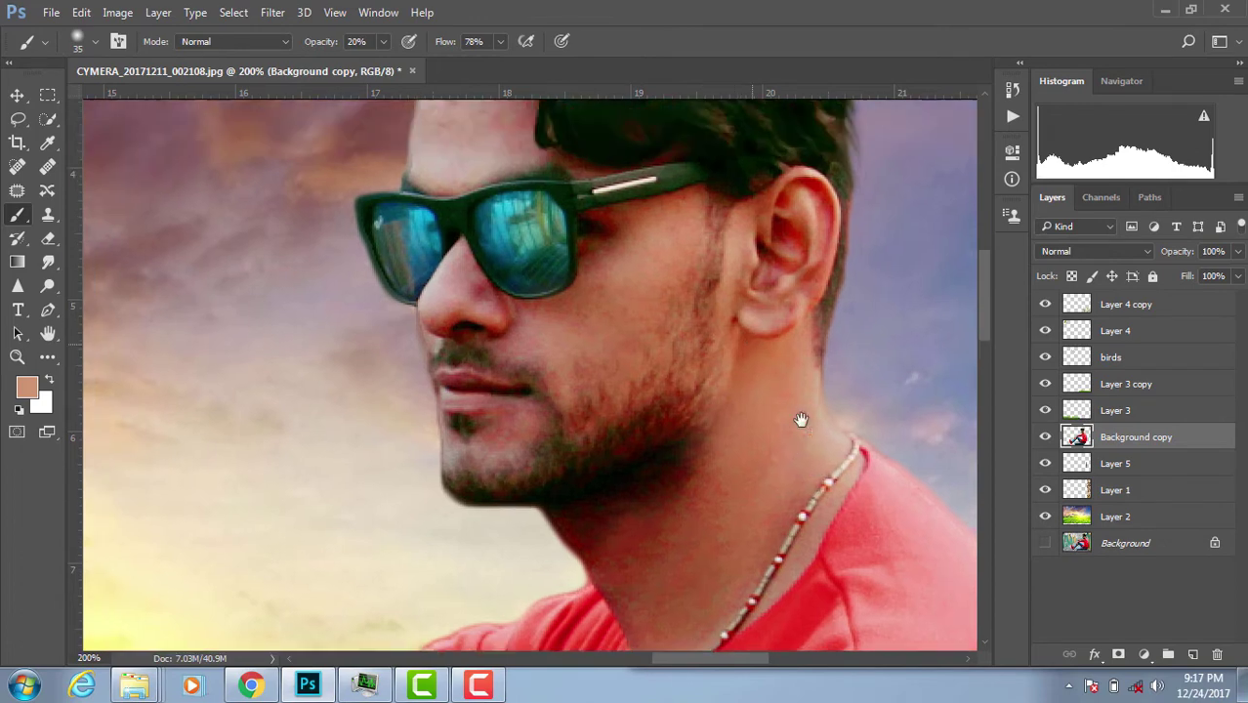
mouse_move(538, 221)
mouse_down()
mouse_move(488, 215)
mouse_move(502, 260)
mouse_up()
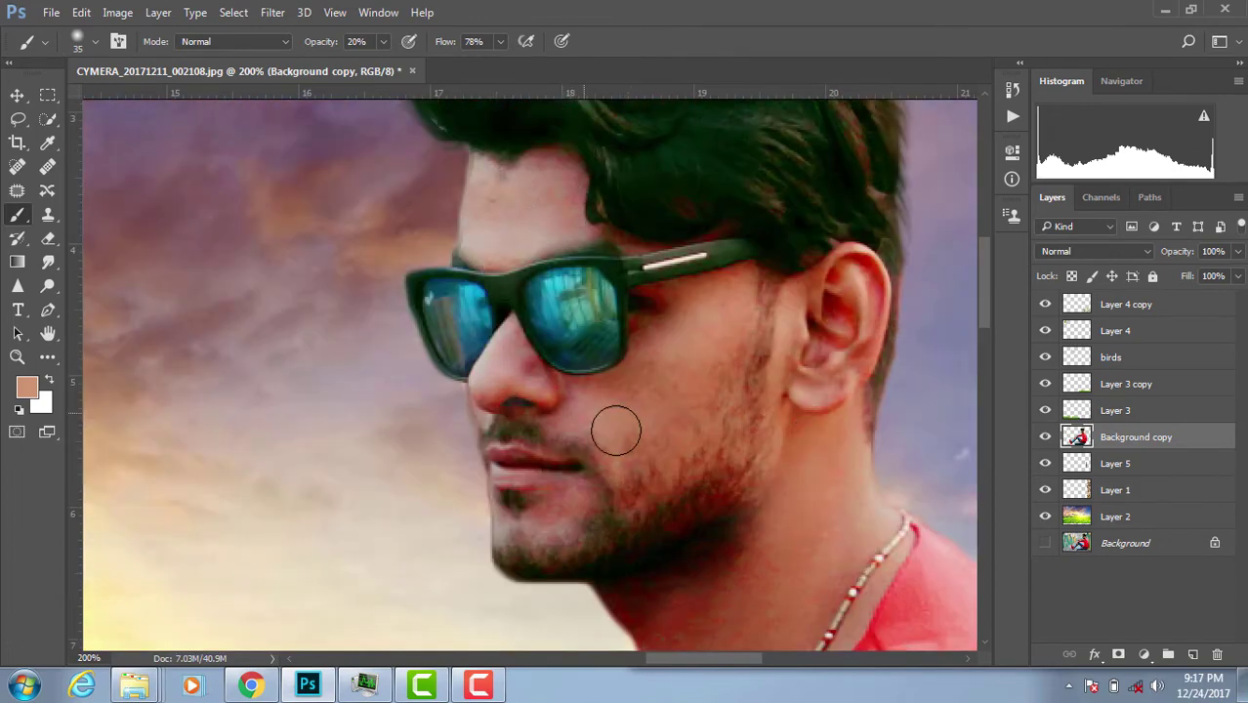
key(ctrl+minus)
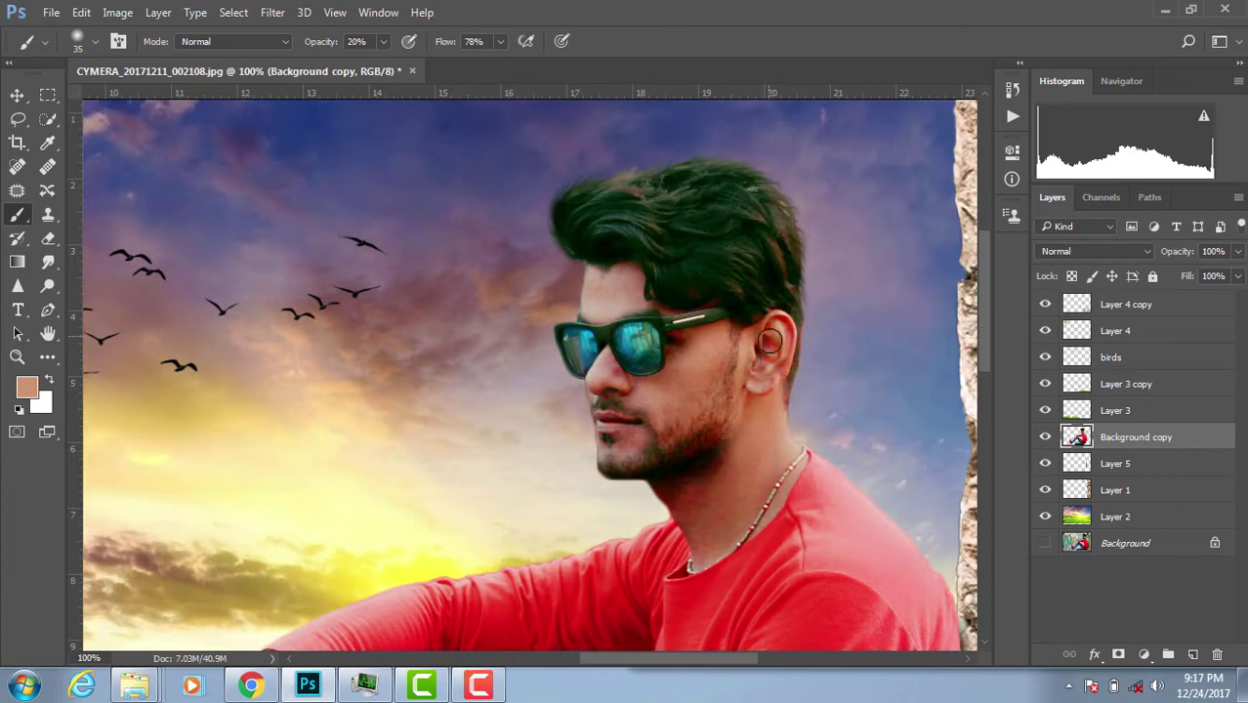
mouse_move(766, 353)
mouse_down()
mouse_move(522, 358)
mouse_move(682, 323)
mouse_up()
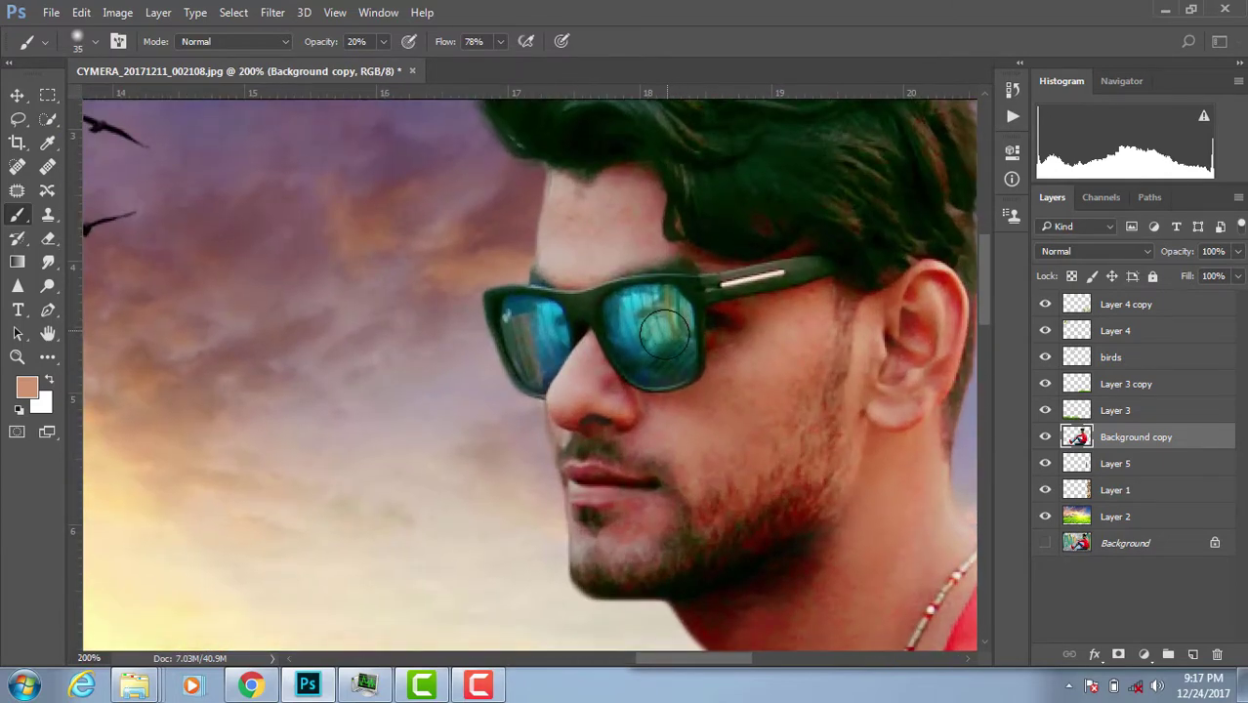
Quick Select the sunglasses and shift Cyans to Hue -77, Saturation -46 with Hue/Saturation.
key(w)
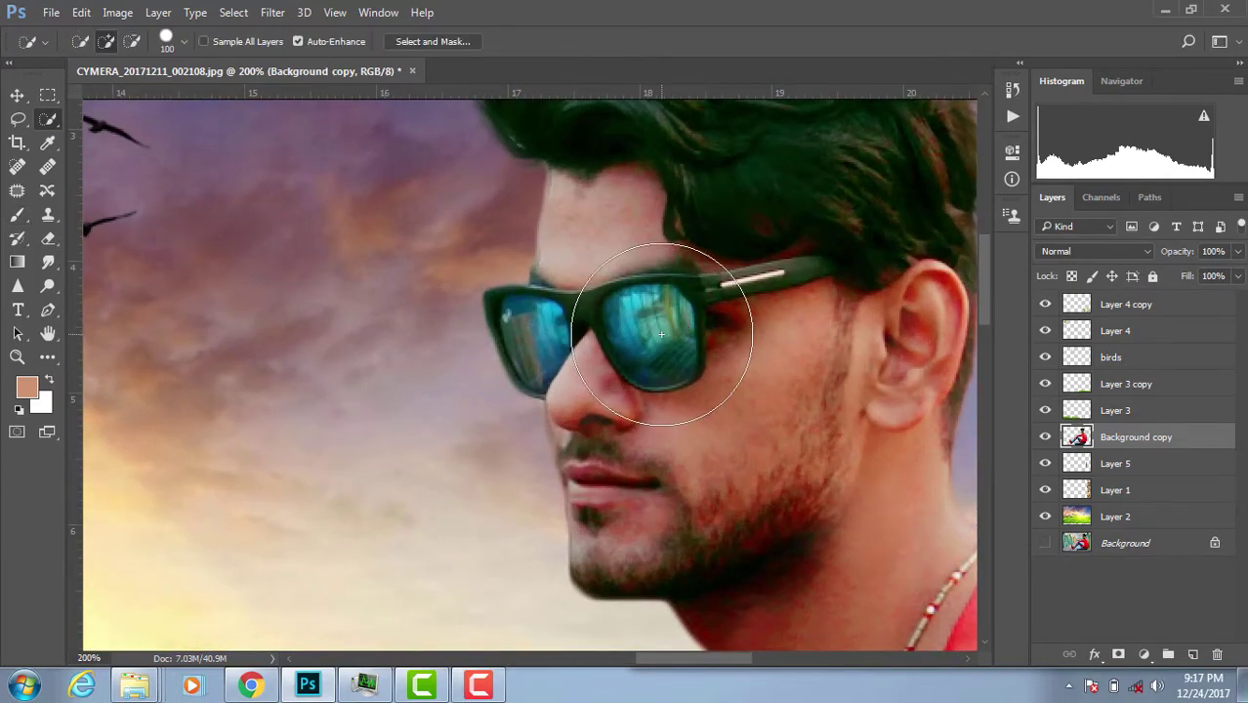
key(bracketleft)
key(bracketleft)
key(bracketleft)
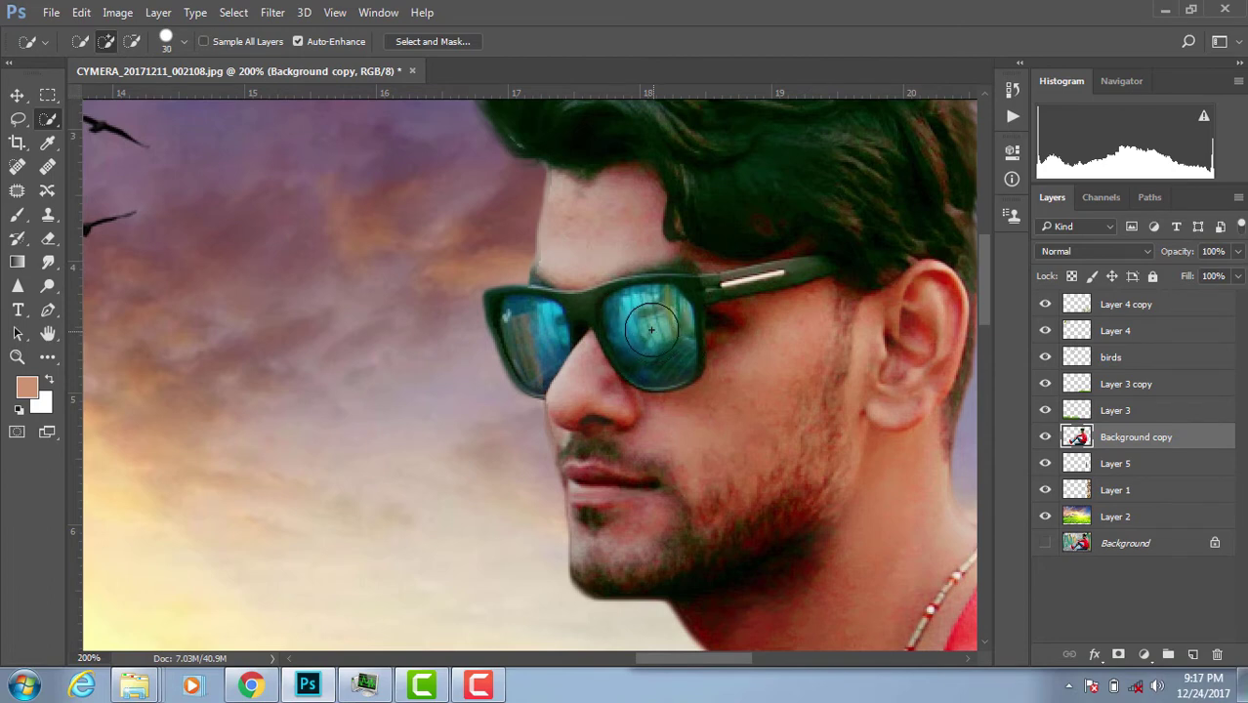
drag(650, 329, 678, 329)
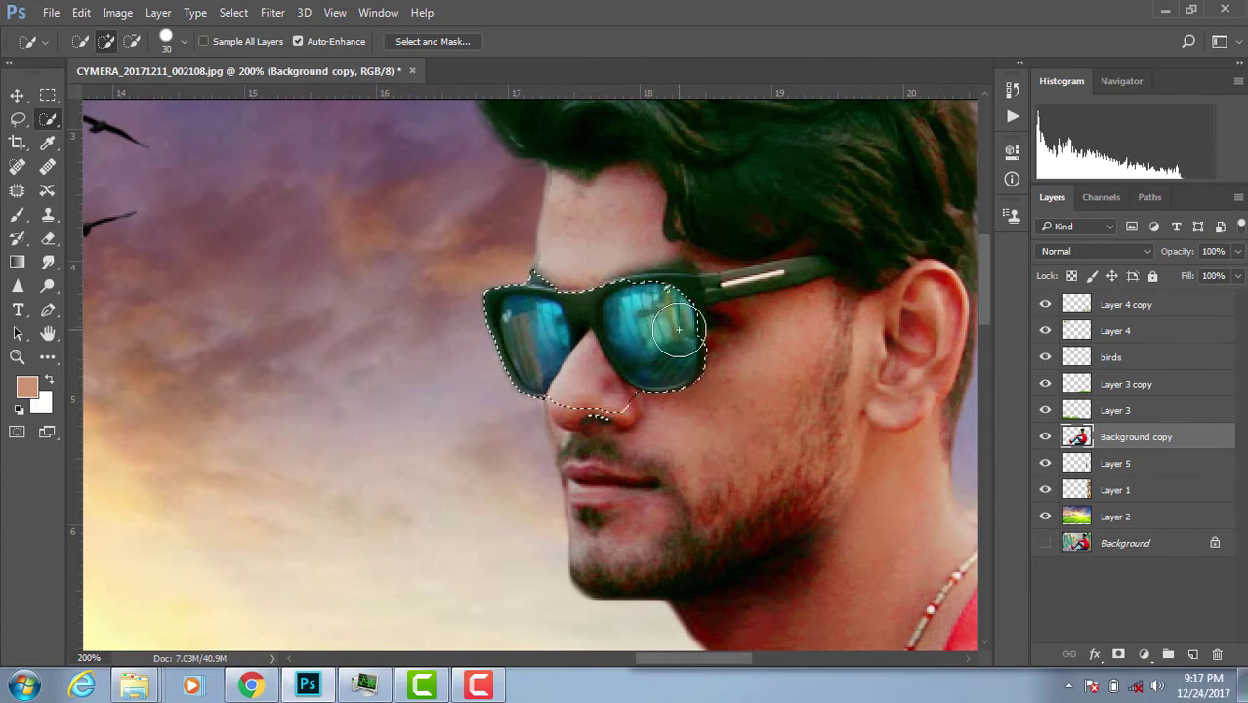
key(ctrl+u)
click(845, 172)
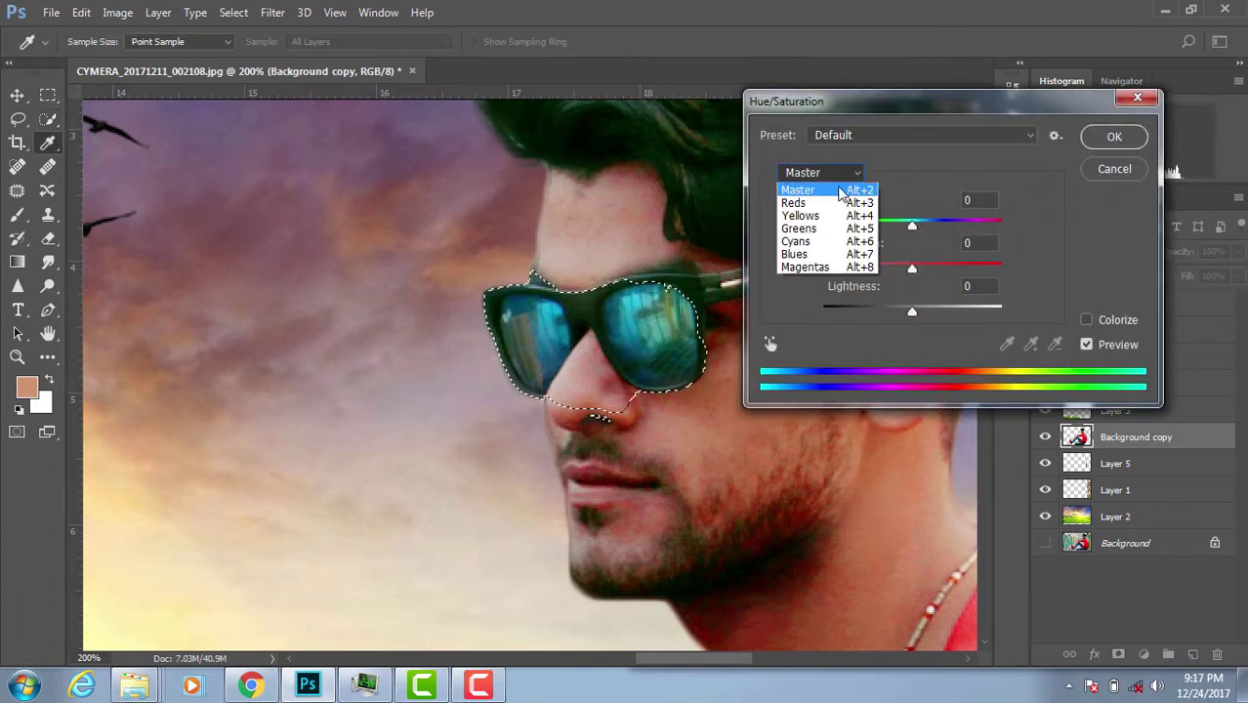
click(820, 241)
mouse_move(912, 226)
mouse_down()
mouse_move(1006, 228)
mouse_move(859, 224)
mouse_up()
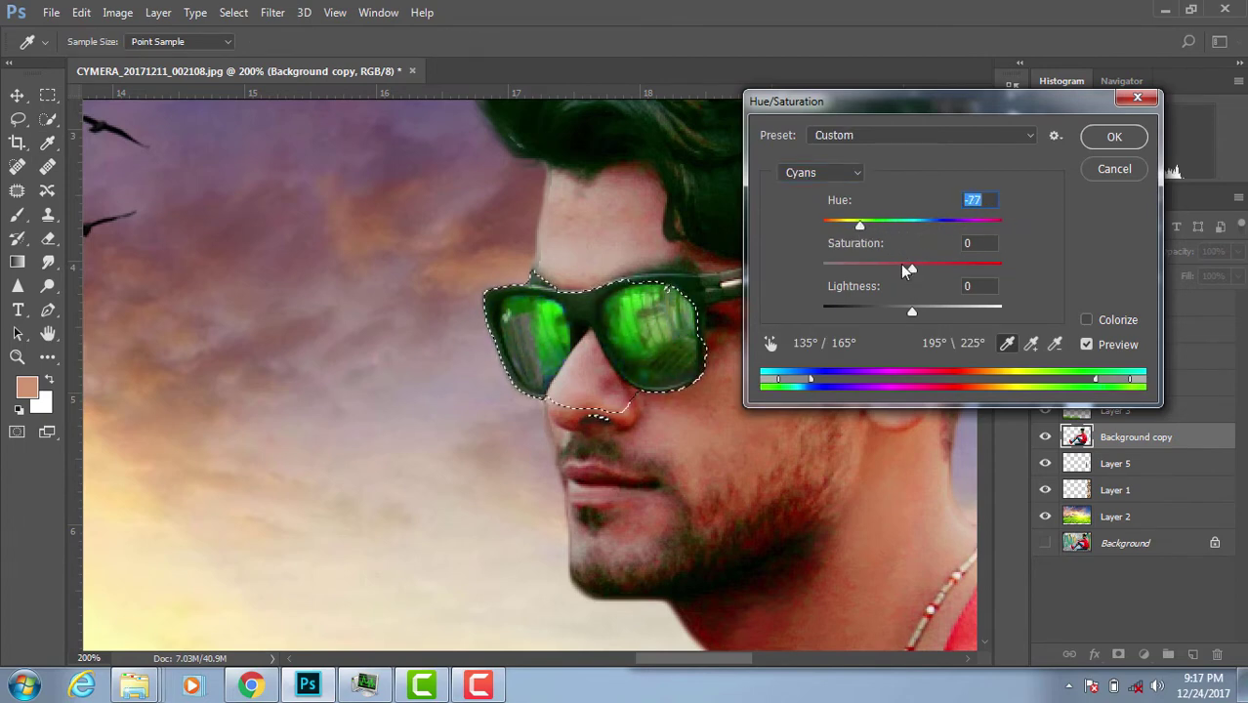
drag(904, 266, 871, 265)
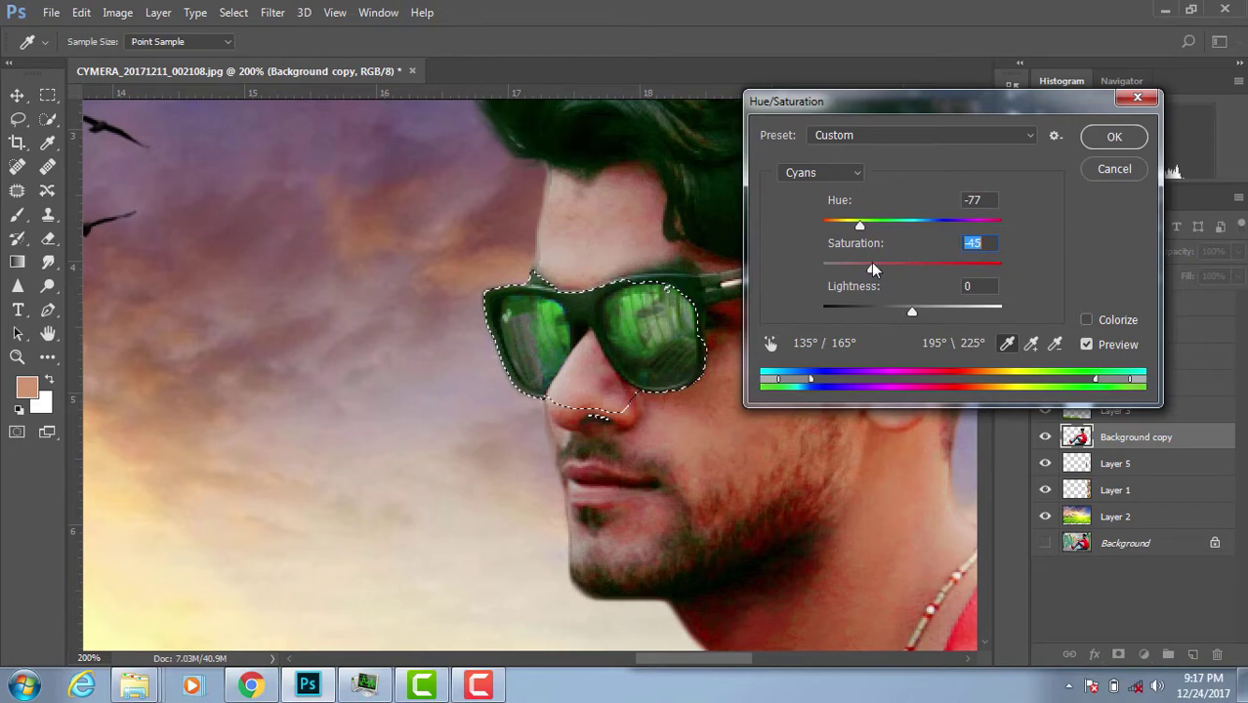
click(1094, 146)
Deselect the sunglasses and zoom out to view the man's head.
key(w)
key(ctrl+d)
key(ctrl+minus)
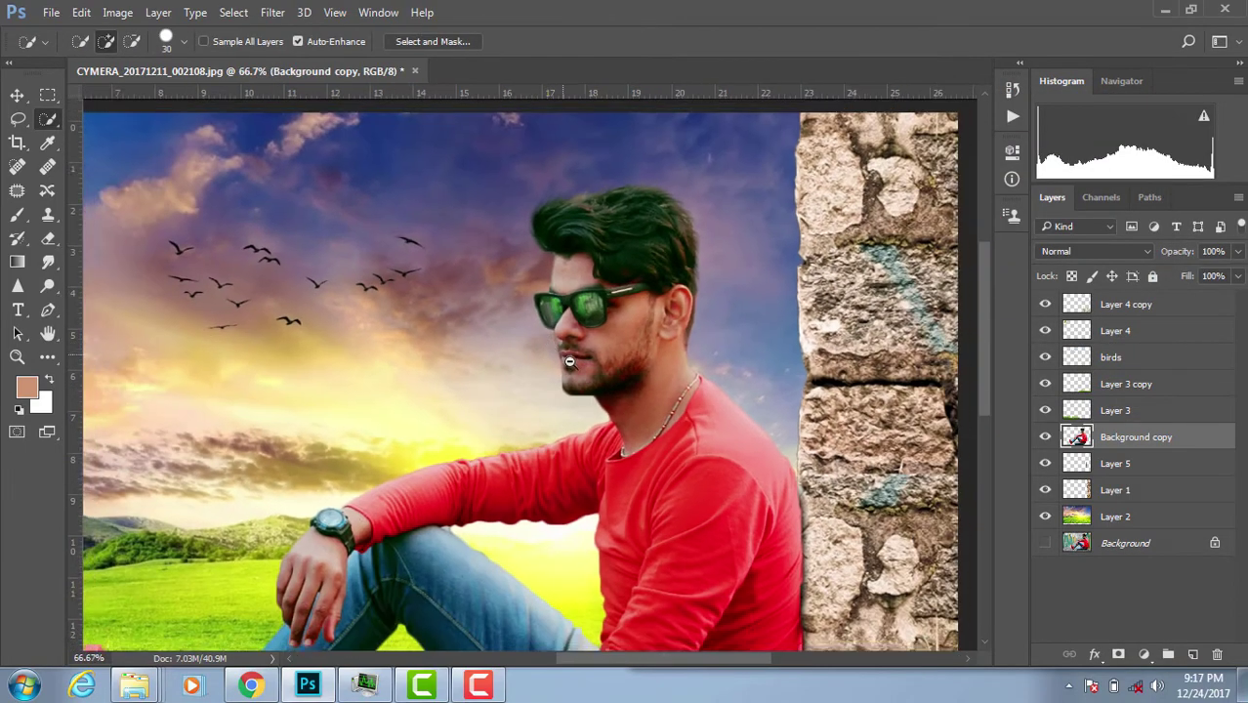
mouse_move(570, 362)
mouse_down()
mouse_move(673, 278)
mouse_move(655, 386)
mouse_up()
Quick Select the man's hair and open the Selective Color adjustment.
key(ctrl+plus)
drag(662, 293, 618, 256)
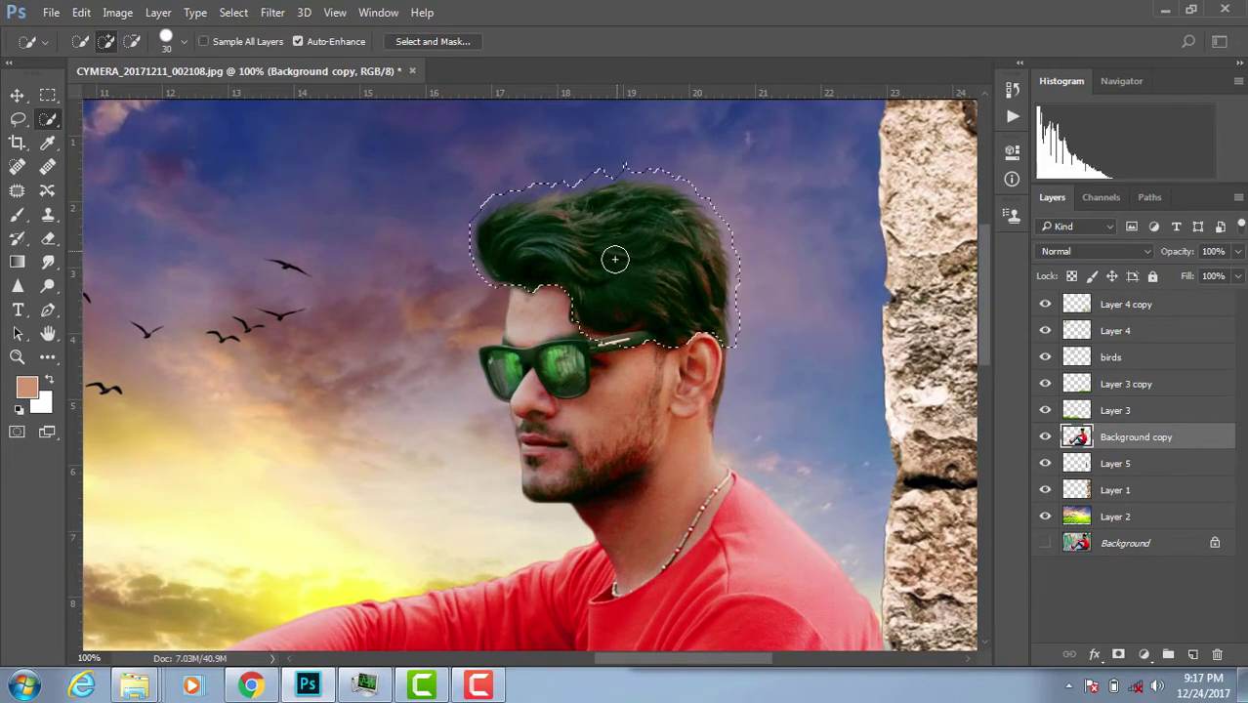
key(a)
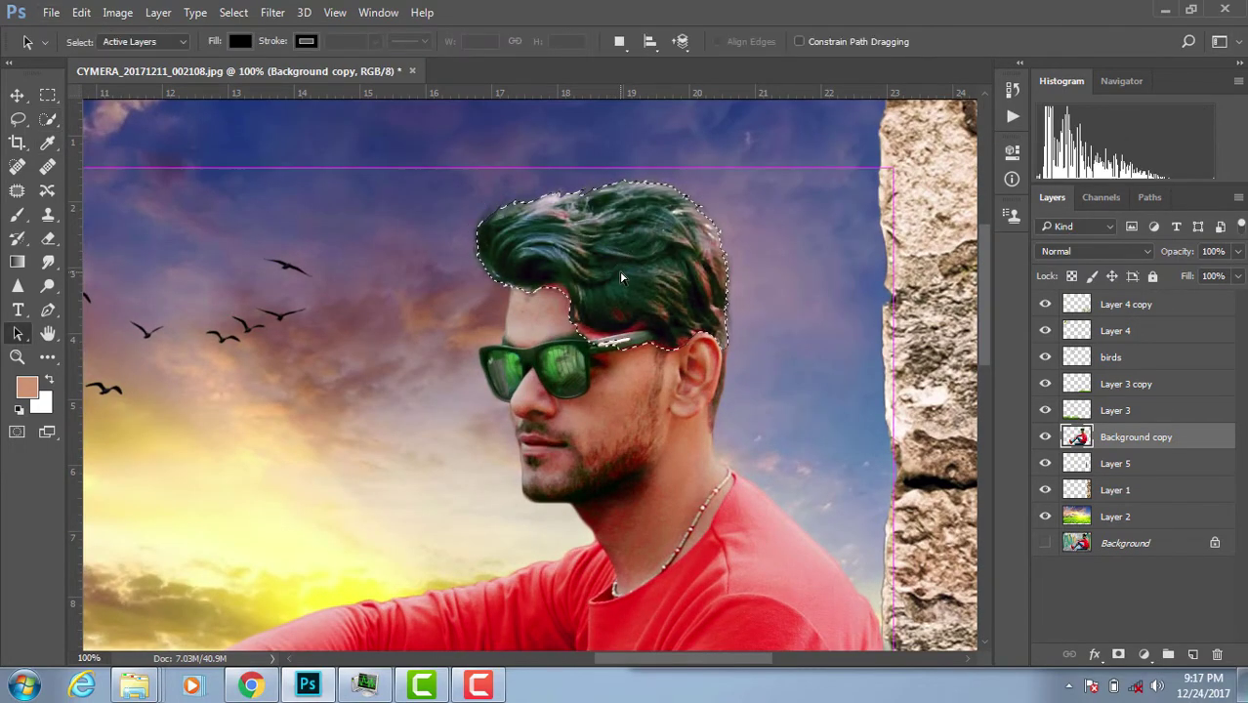
key(alt+i)
key(j)
key(s)
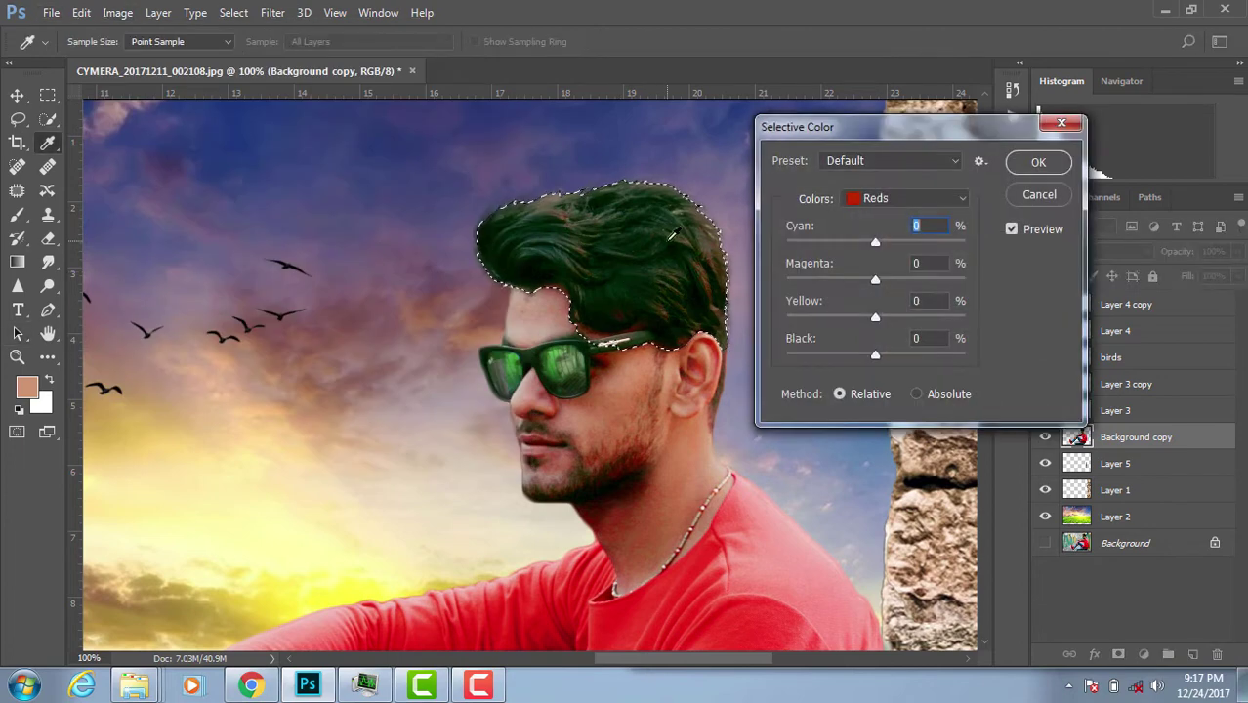
Set Selective Color Blacks to Cyan +14, Magenta +1, Black +6, then deselect the hair.
click(908, 198)
click(885, 356)
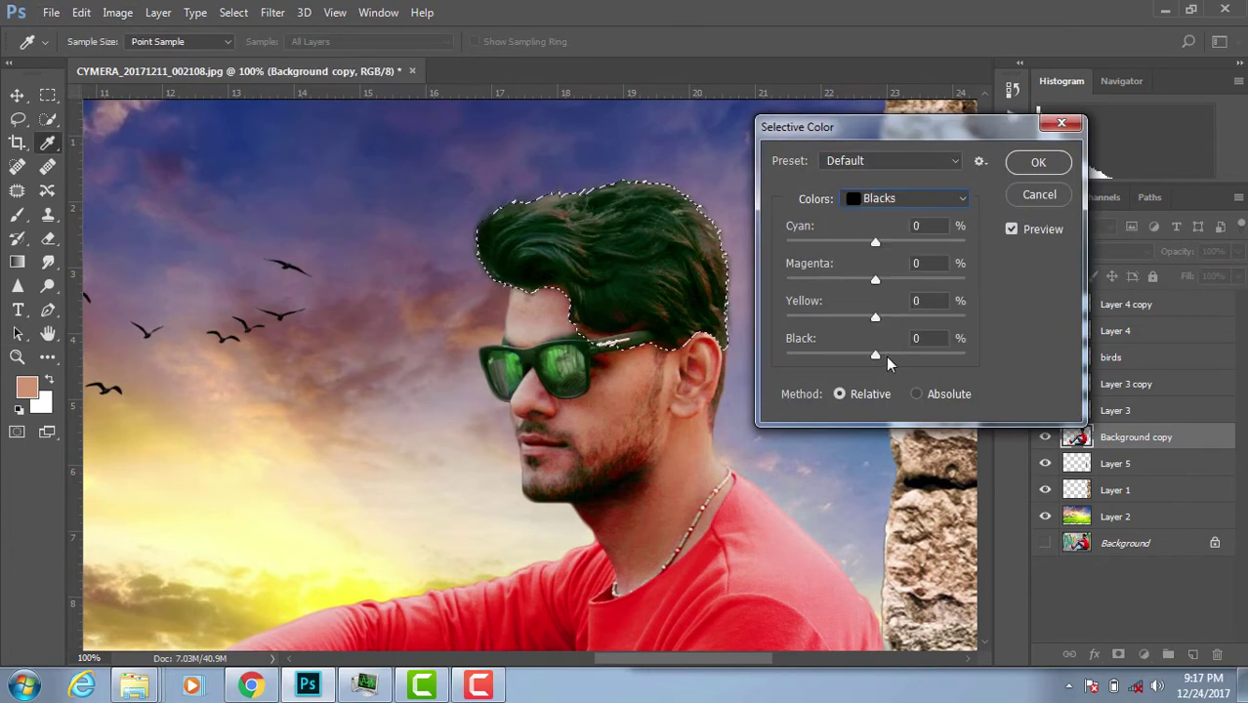
drag(885, 355, 880, 355)
mouse_move(875, 280)
mouse_down()
mouse_move(894, 280)
mouse_move(876, 279)
mouse_move(861, 237)
mouse_move(885, 239)
mouse_up()
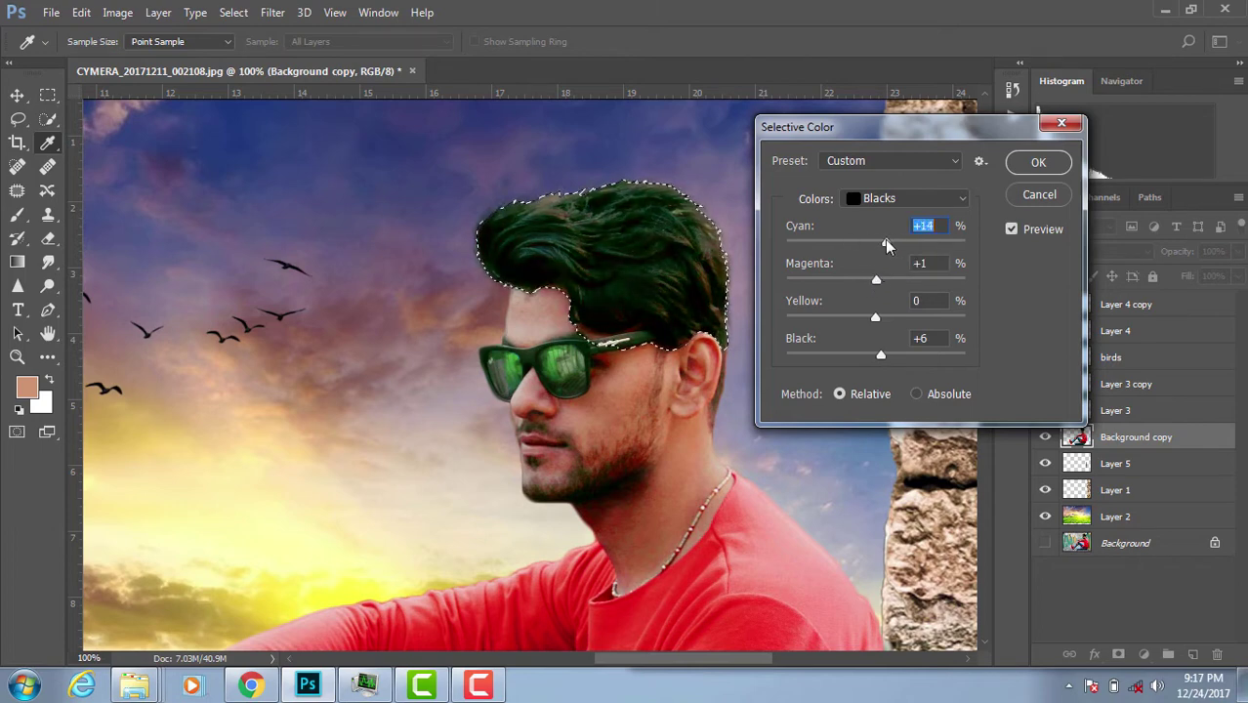
click(1038, 162)
key(ctrl+d)
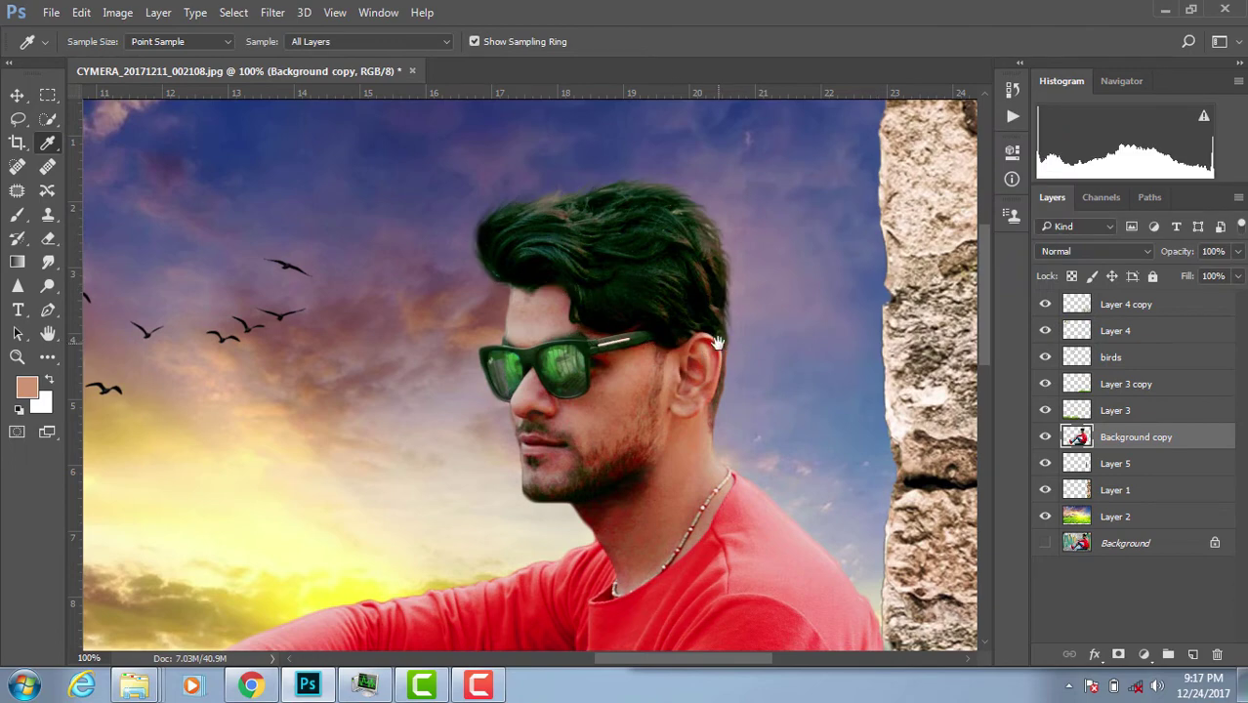
drag(718, 344, 770, 385)
Merge all visible layers into the Background copy layer and zoom back in on the image.
key(ctrl+minus)
key(ctrl+shift+d)
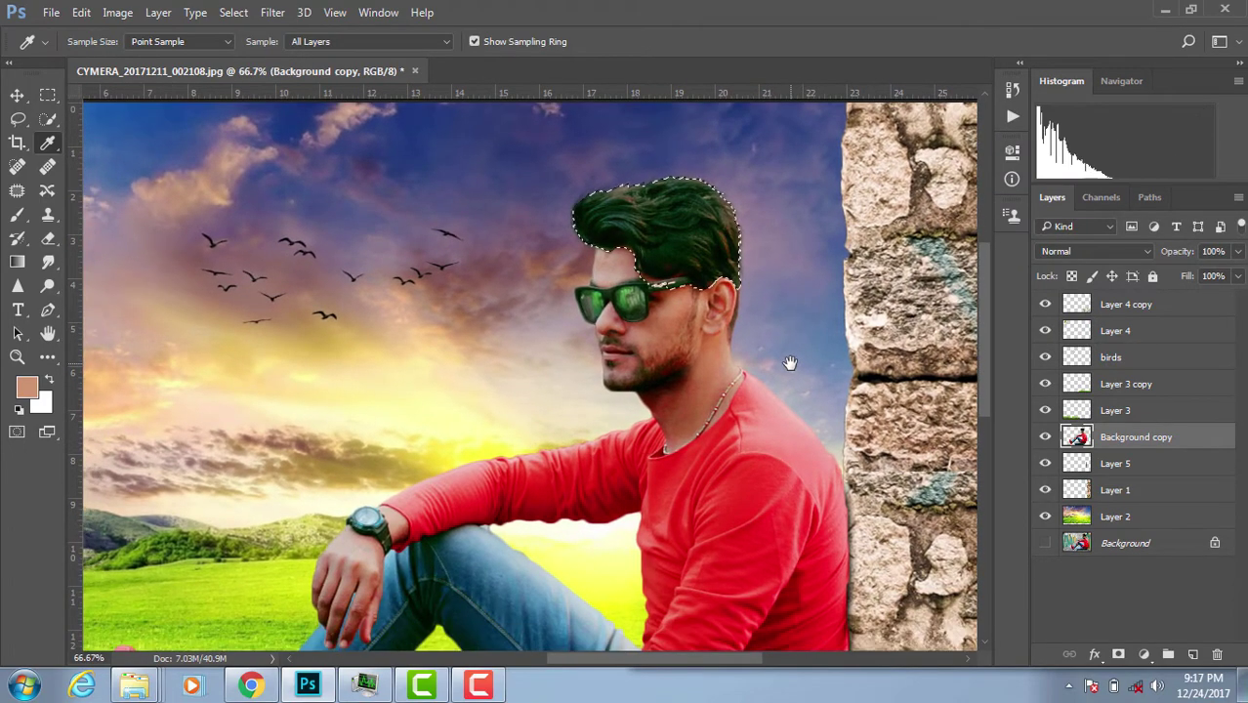
key(ctrl+minus)
key(ctrl+minus)
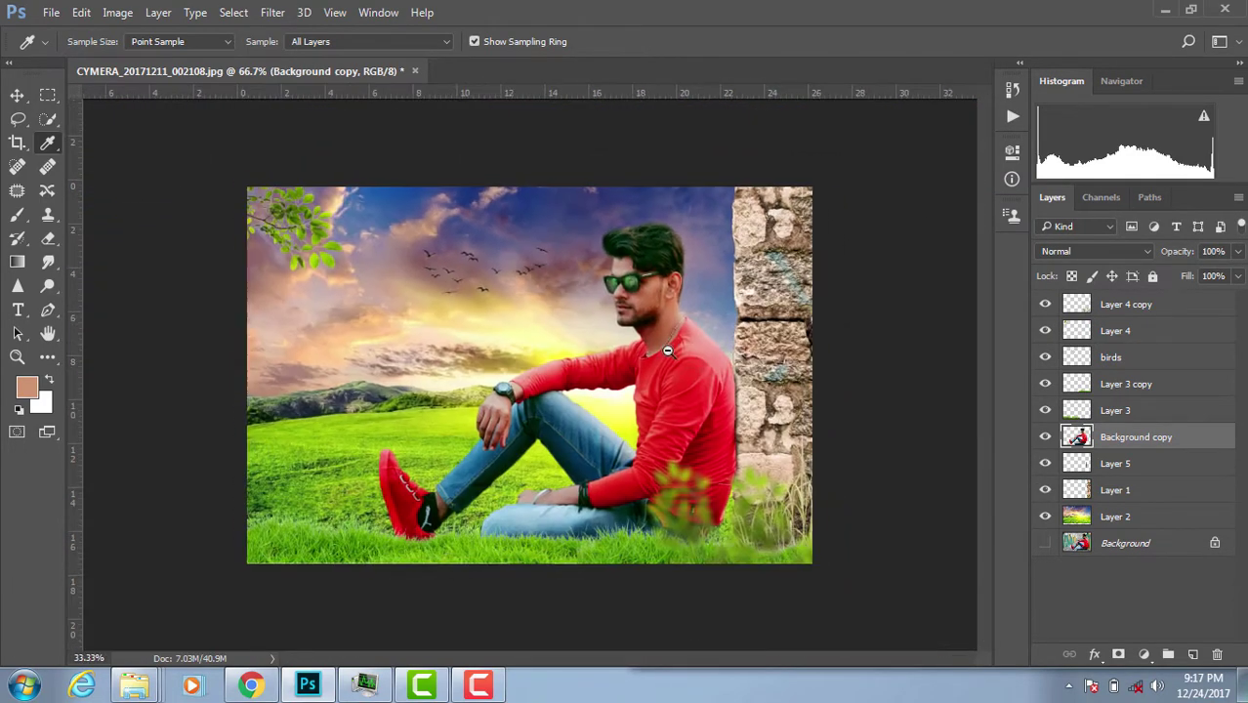
key(ctrl+minus)
key(a)
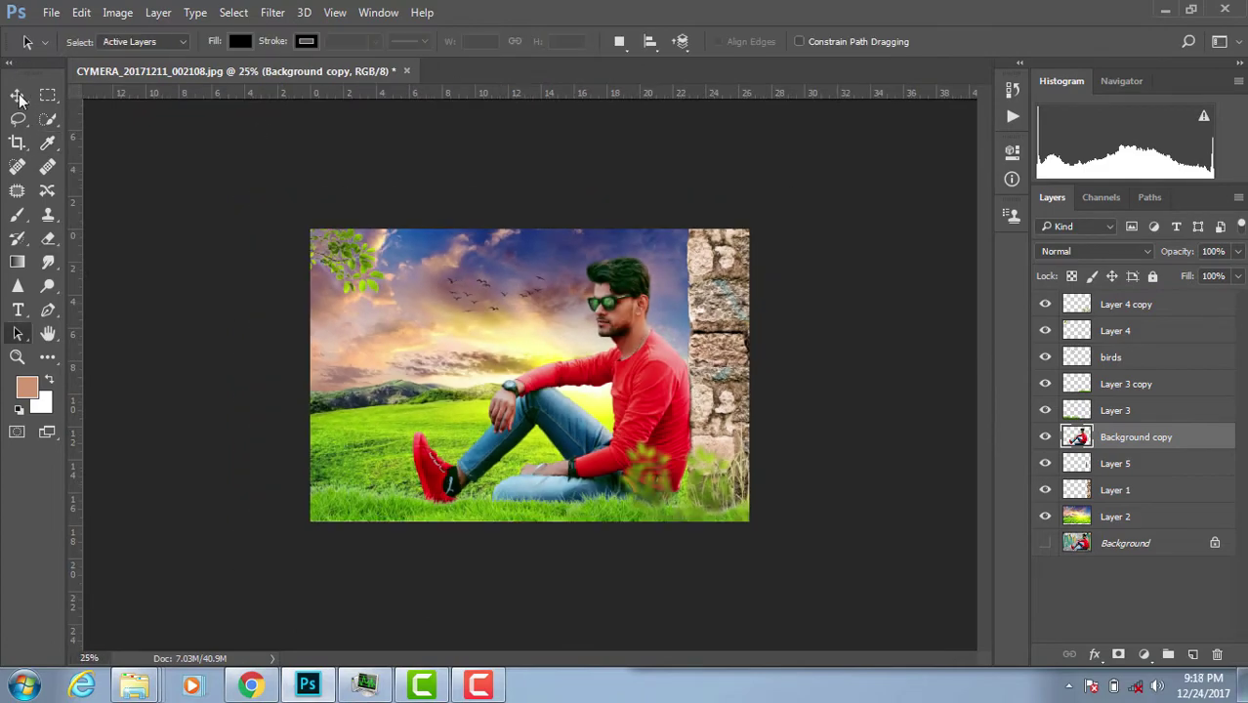
click(18, 94)
key(ctrl+shift+e)
key(ctrl+plus)
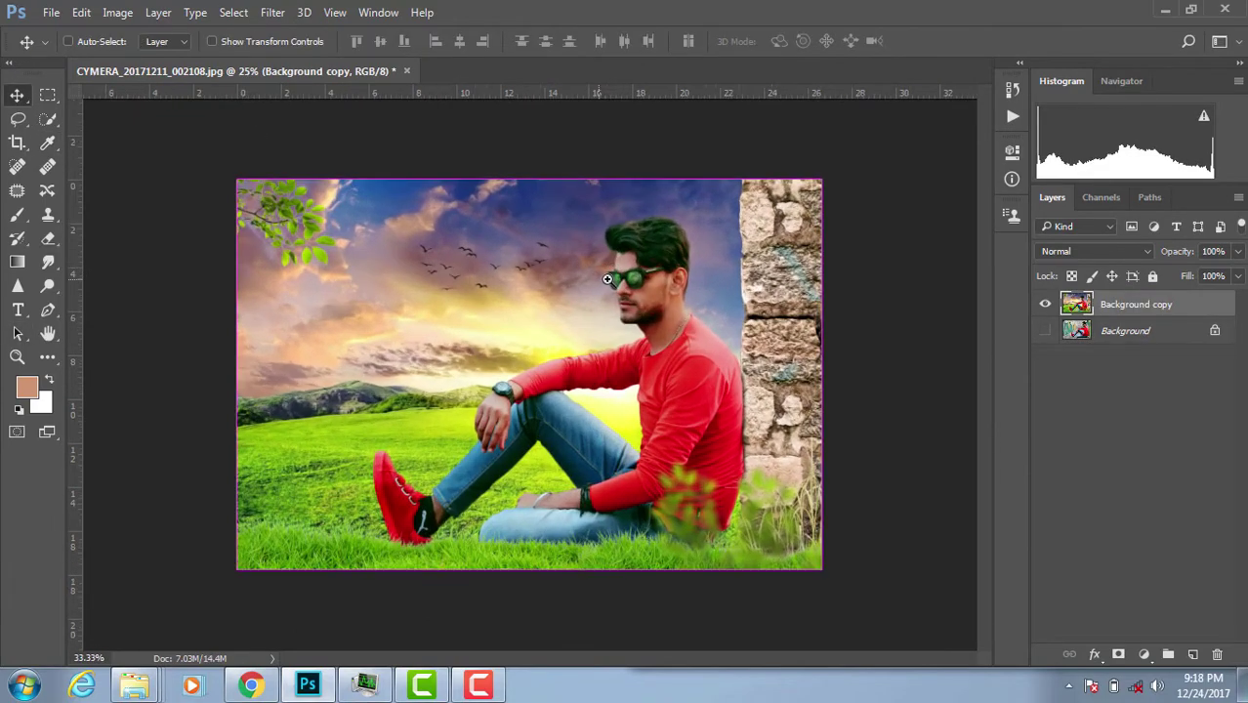
key(ctrl+plus)
key(ctrl+plus)
Run Portraiture skin smoothing, sampling two skin tones on the man's face for the mask.
click(272, 11)
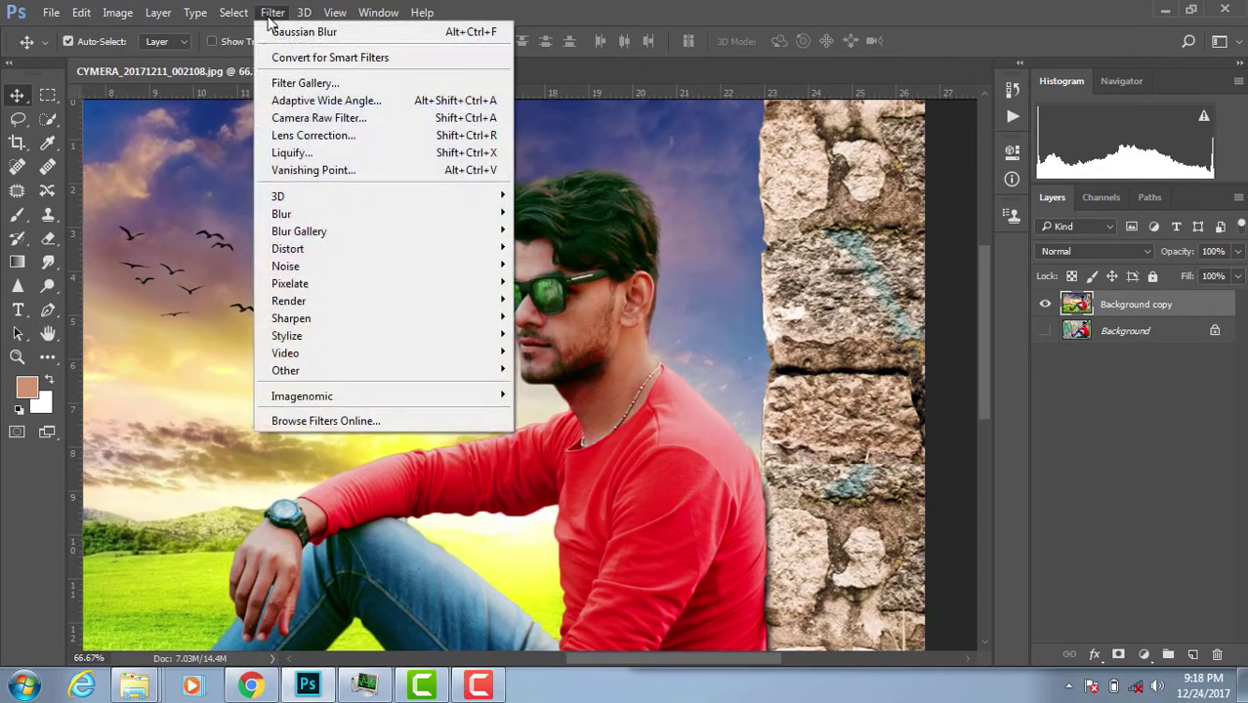
click(547, 395)
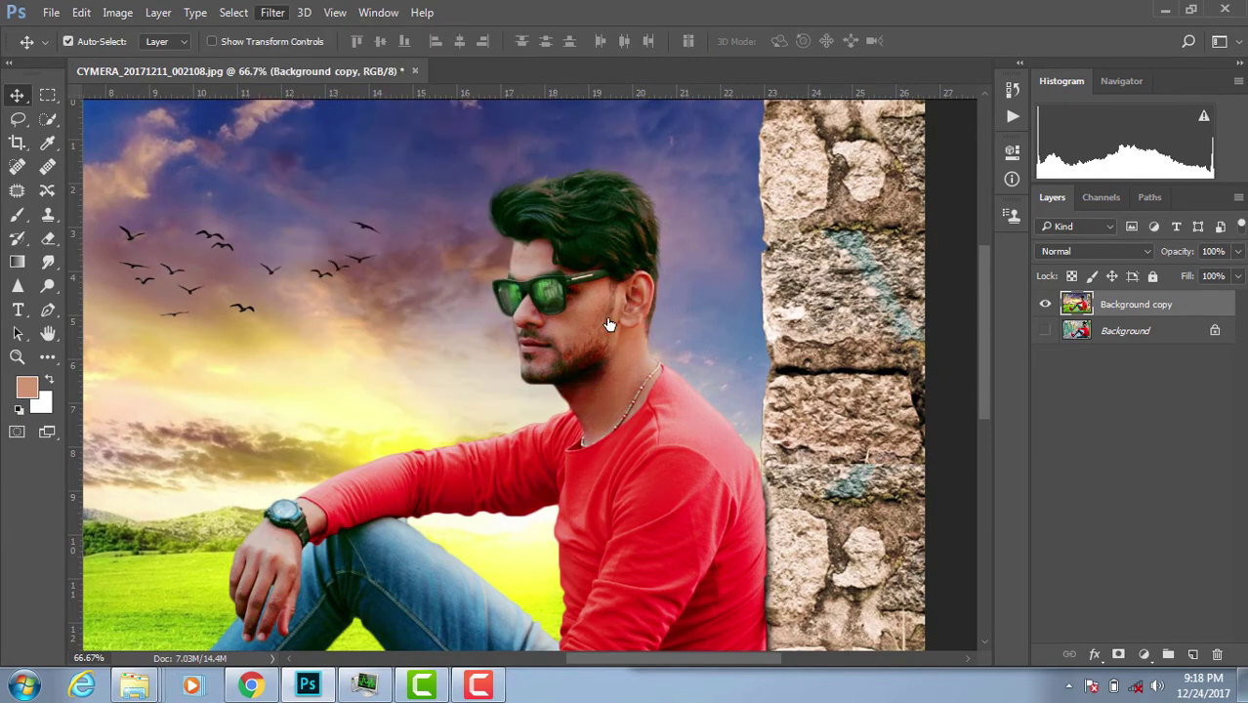
scroll(722, 283, up, 2)
scroll(776, 254, up, 2)
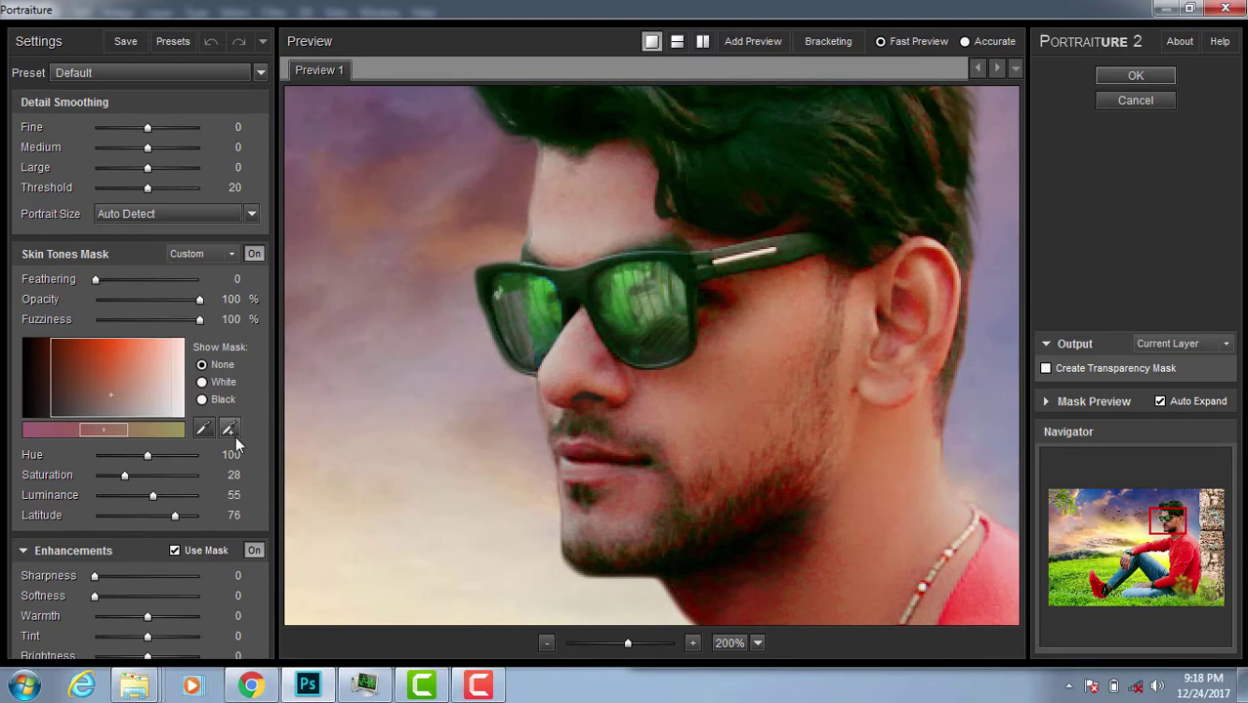
click(232, 431)
click(558, 215)
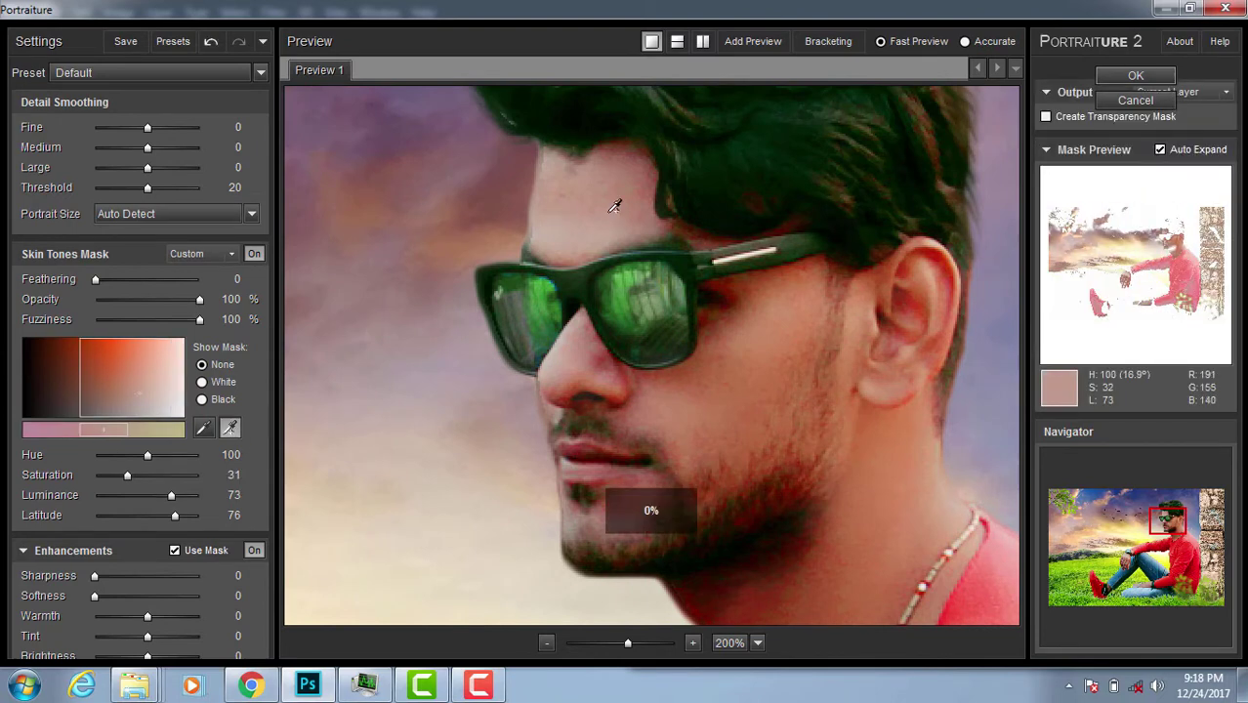
click(689, 390)
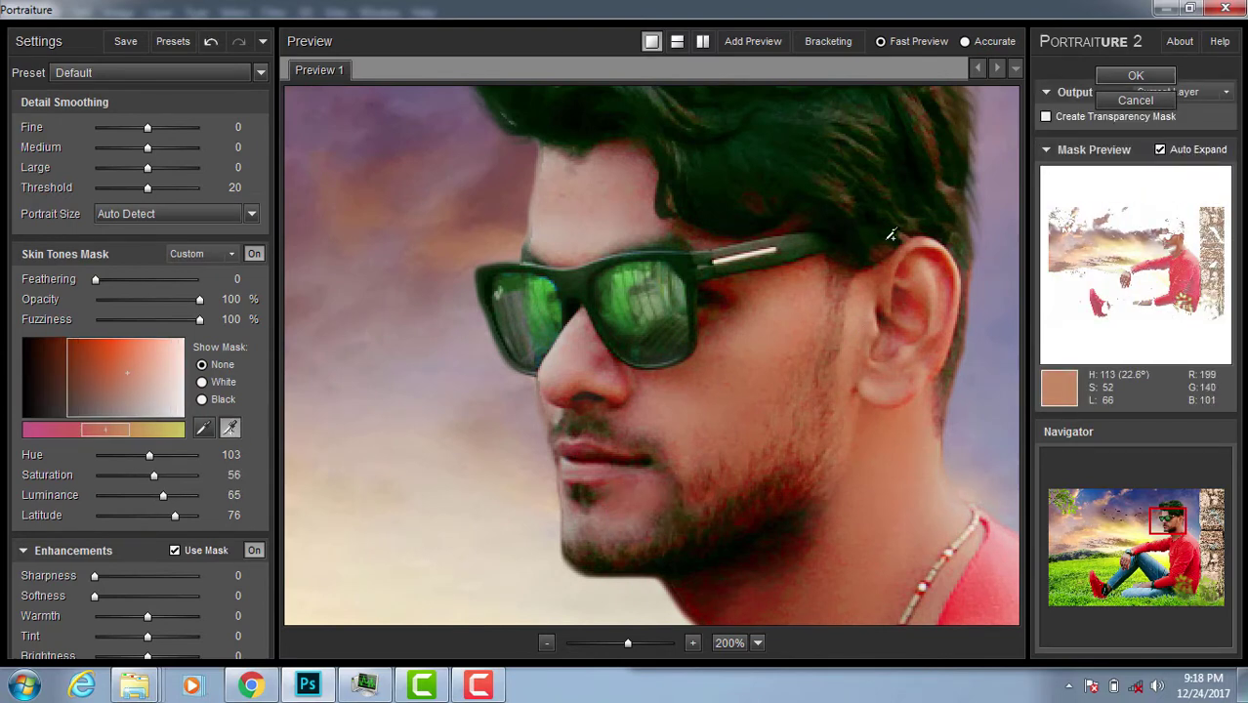
click(1136, 75)
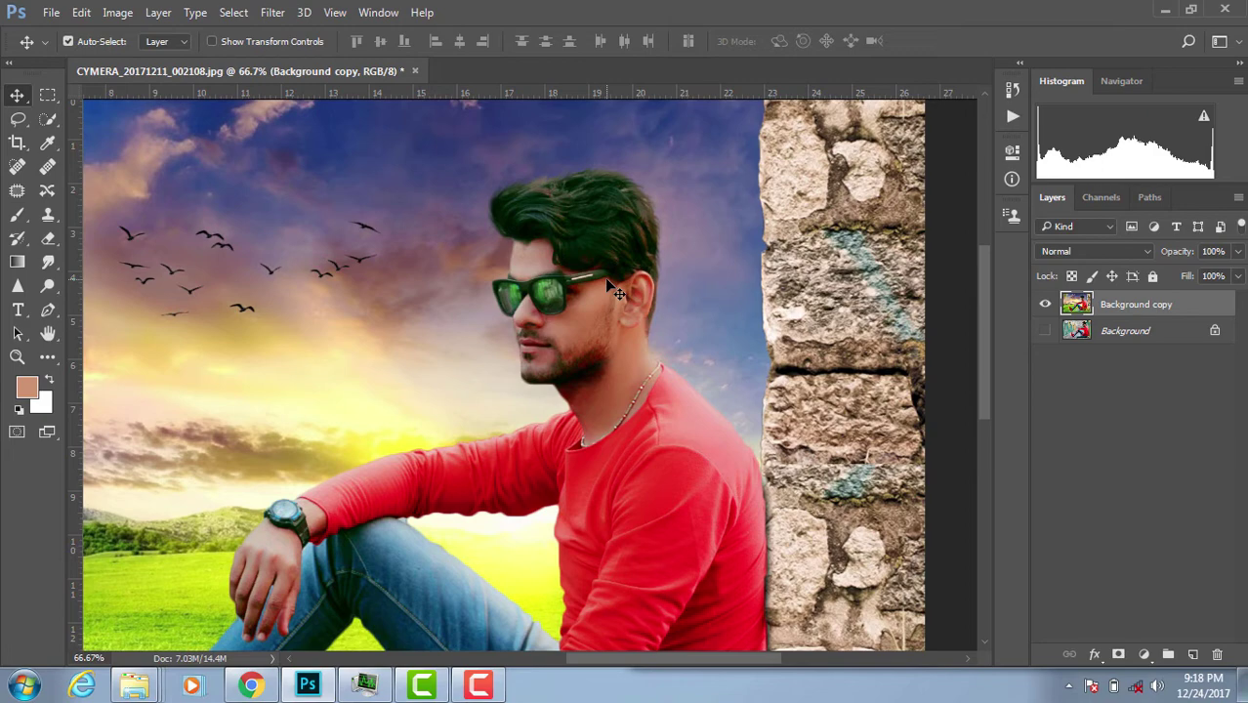
Open the Camera Raw Filter on the merged image.
scroll(600, 325, up, 2)
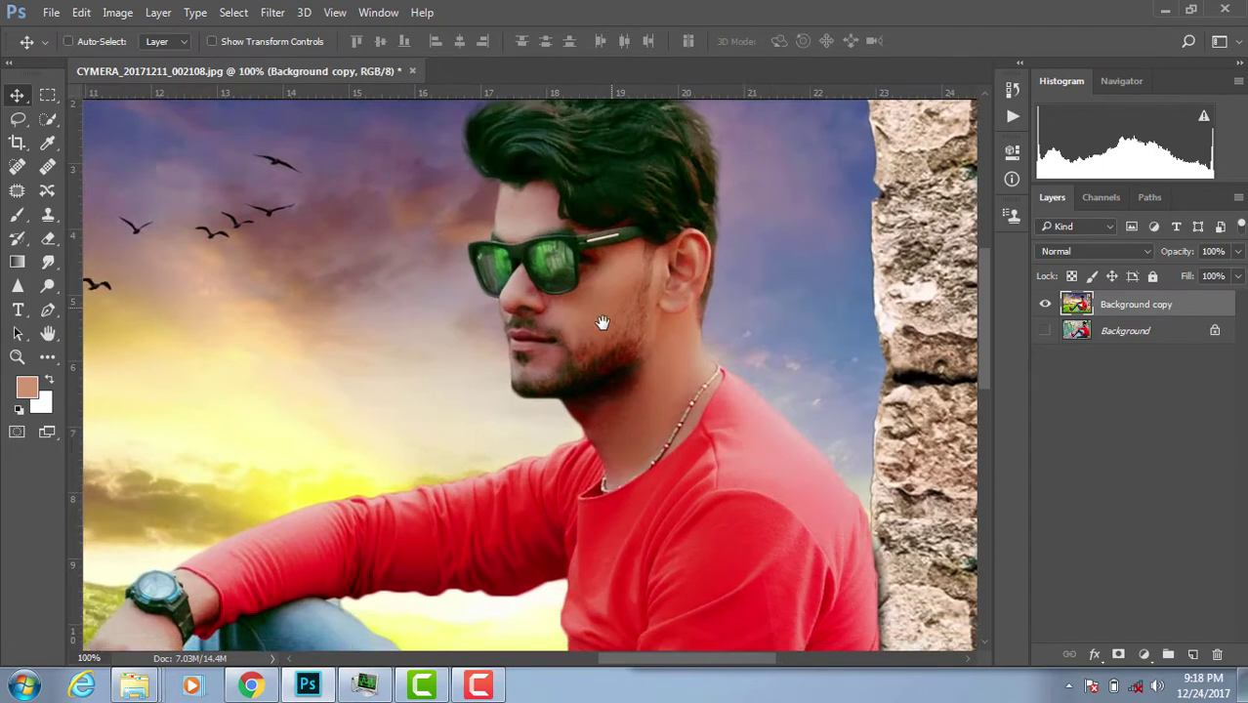
scroll(603, 323, down, 3)
scroll(603, 324, down, 1)
scroll(603, 323, down, 1)
scroll(586, 283, up, 1)
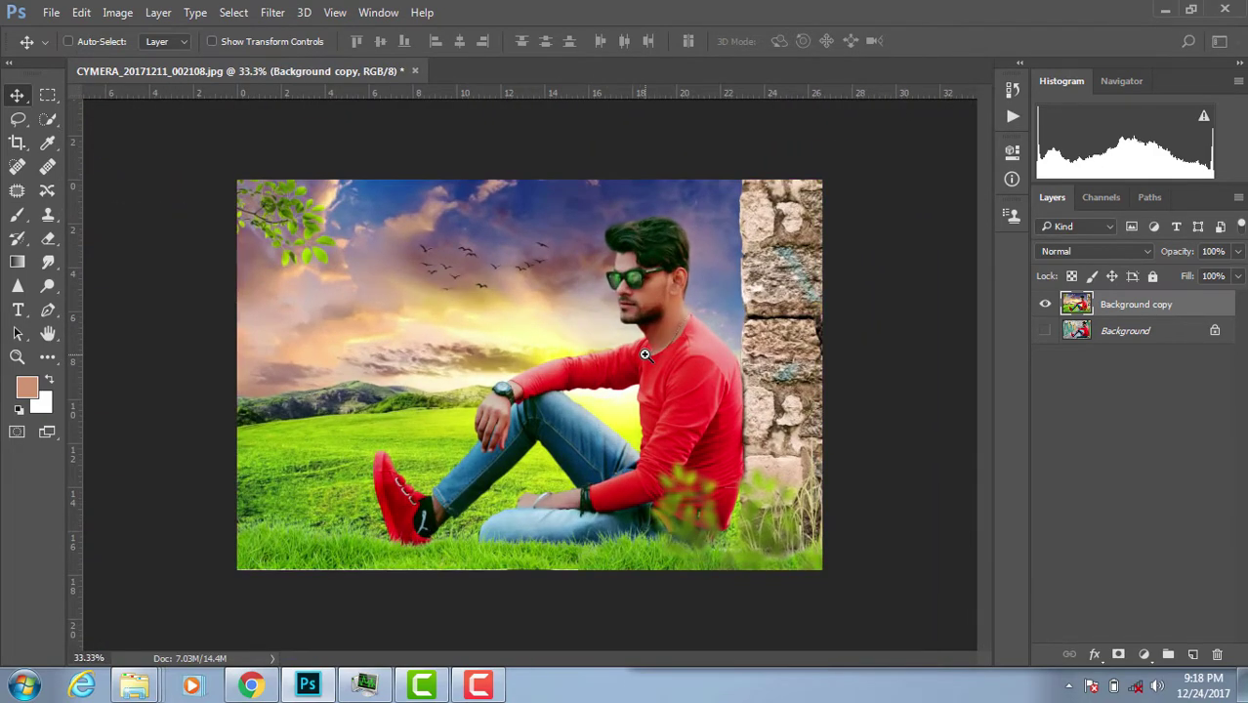
scroll(571, 245, up, 1)
scroll(565, 281, down, 1)
scroll(684, 265, up, 1)
scroll(684, 264, up, 1)
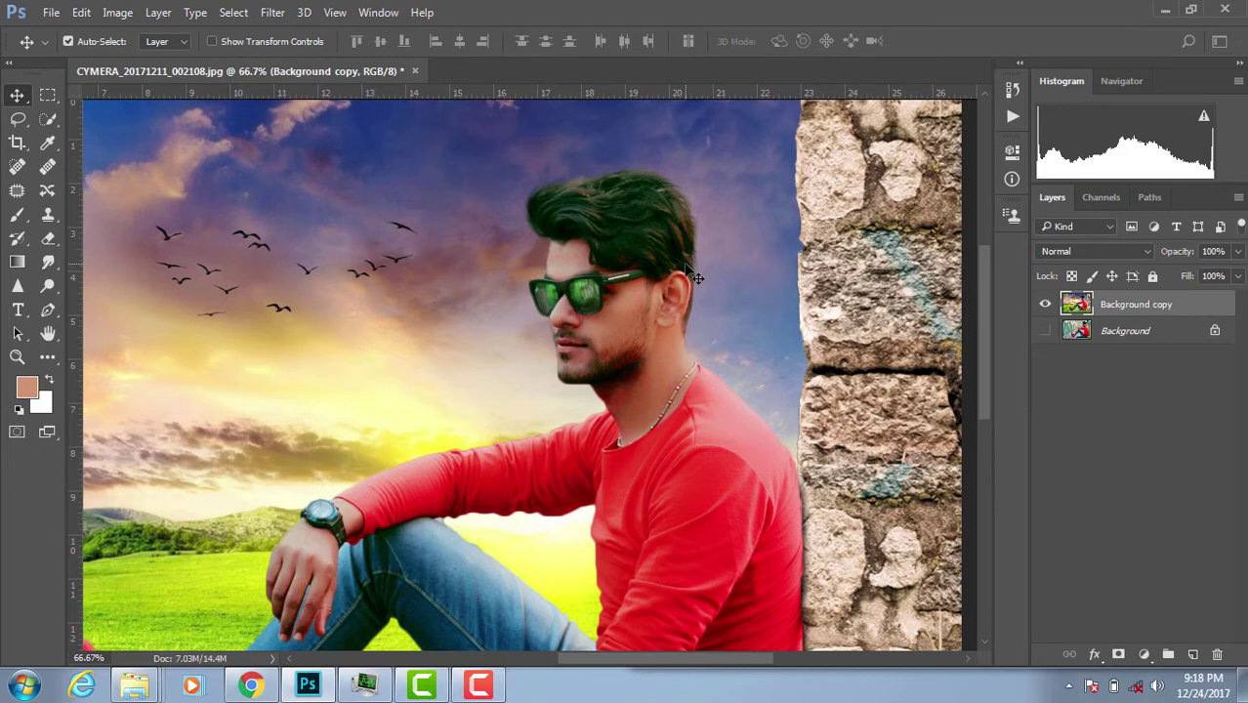
scroll(633, 316, up, 1)
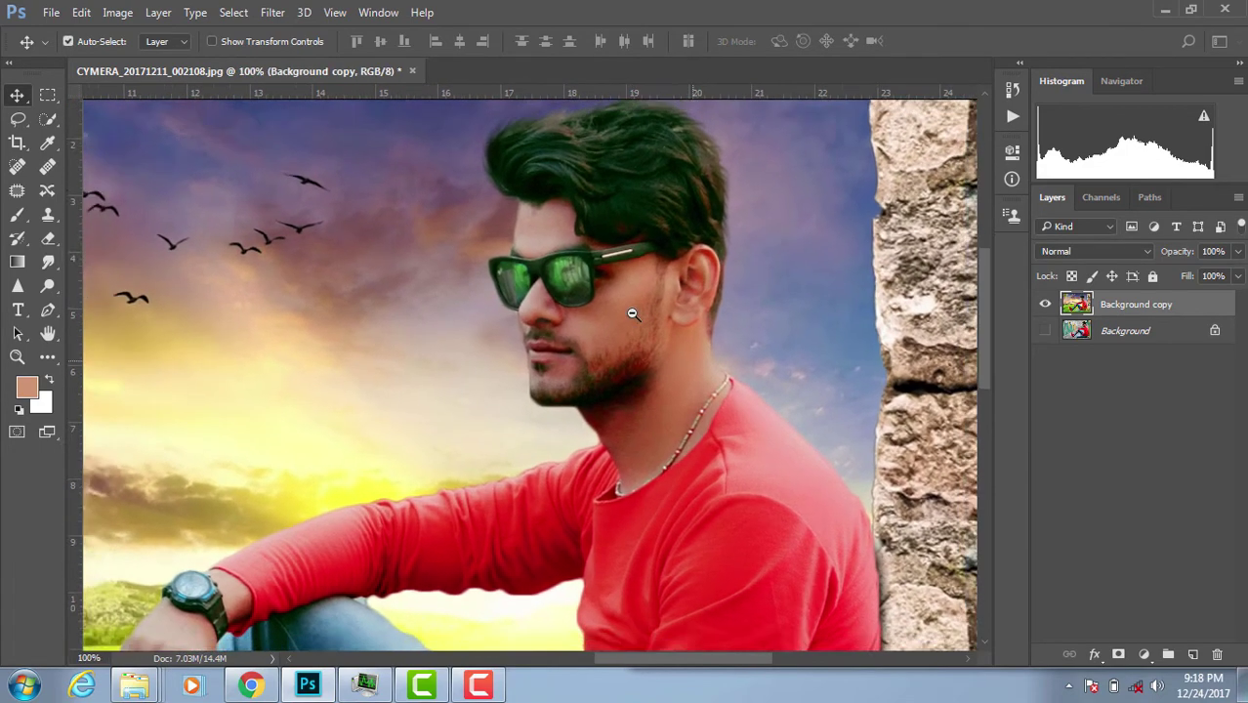
scroll(633, 314, down, 2)
scroll(633, 313, down, 1)
click(273, 12)
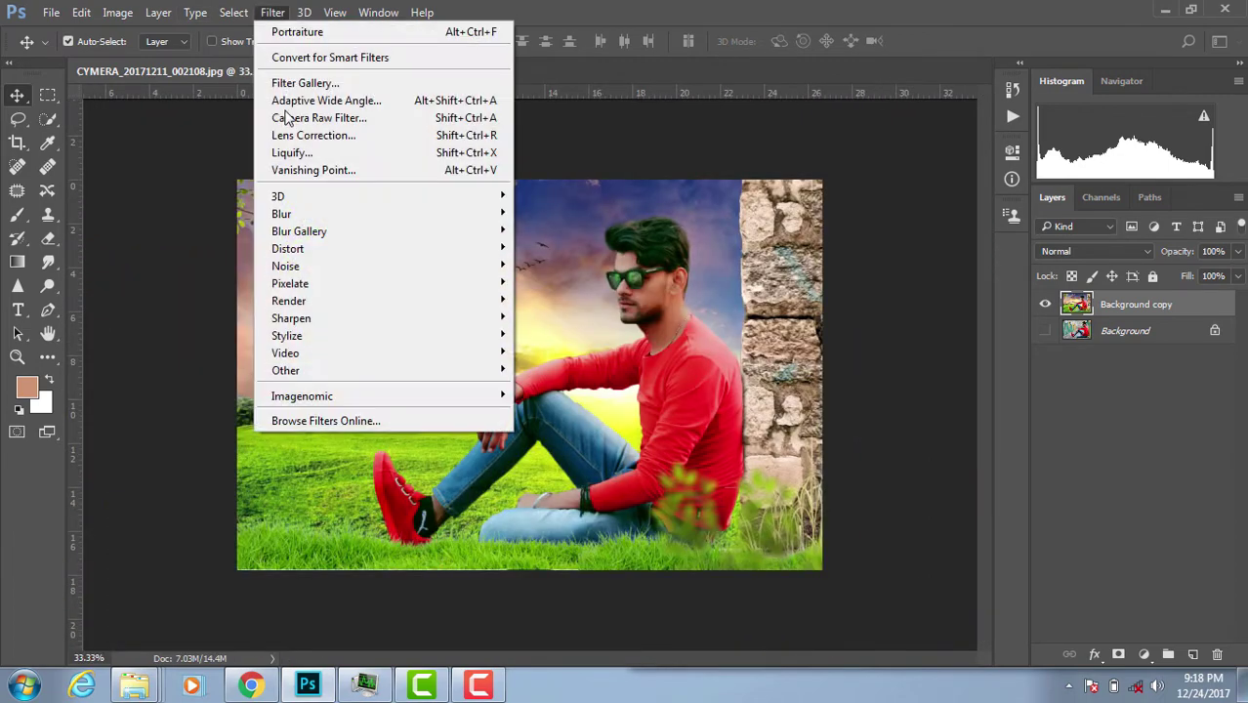
click(312, 117)
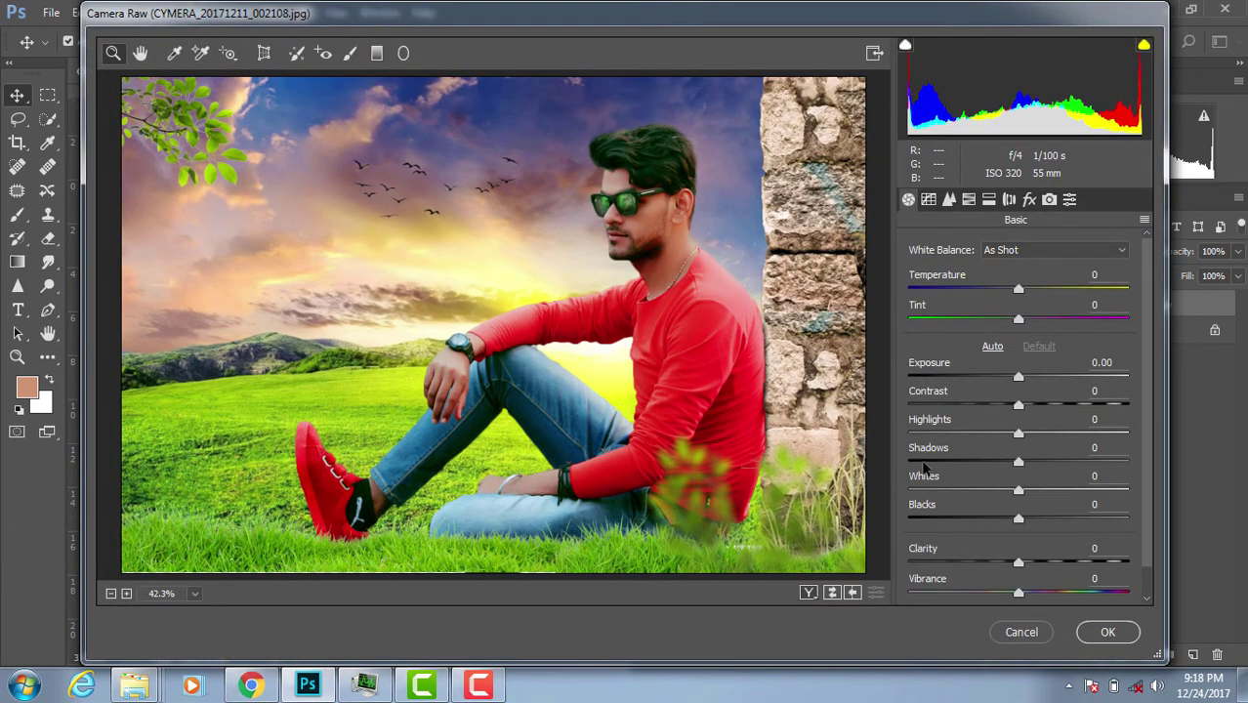
Raise Whites to +11, Clarity to +5 and Vibrance to +10 in Camera Raw.
mouse_move(1019, 498)
mouse_down()
mouse_move(1030, 494)
mouse_move(1041, 520)
mouse_up()
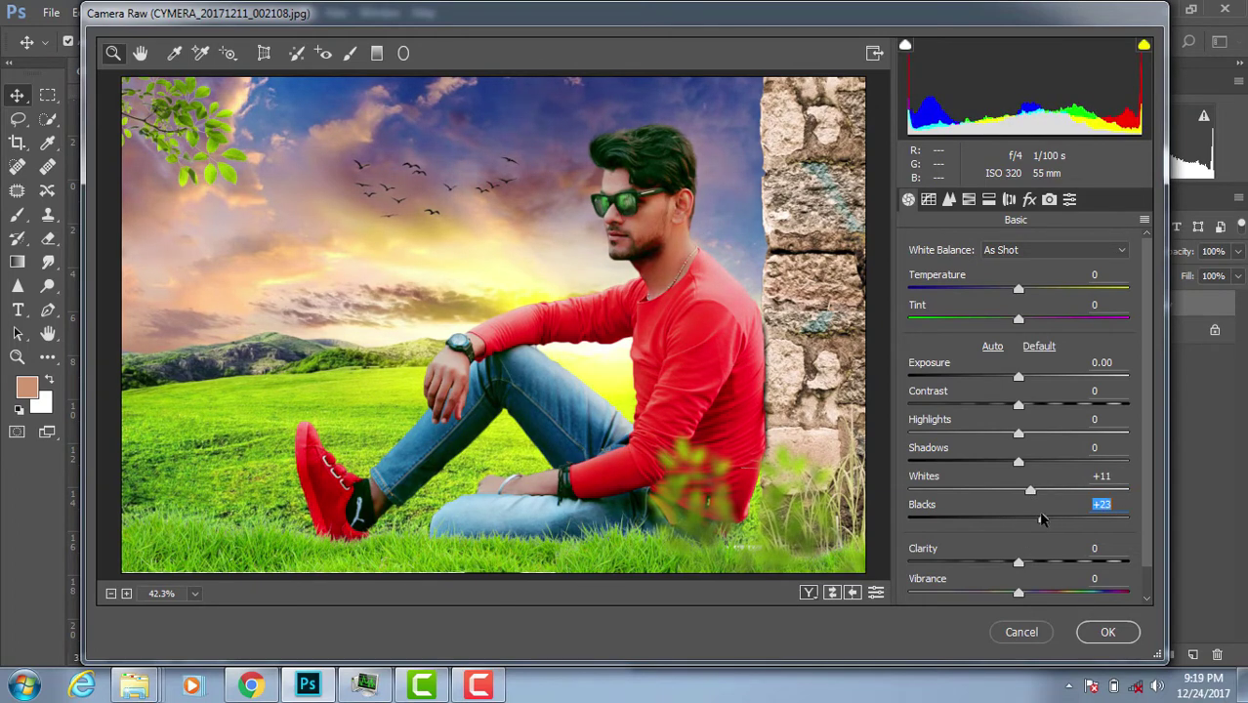
scroll(998, 555, down, 1)
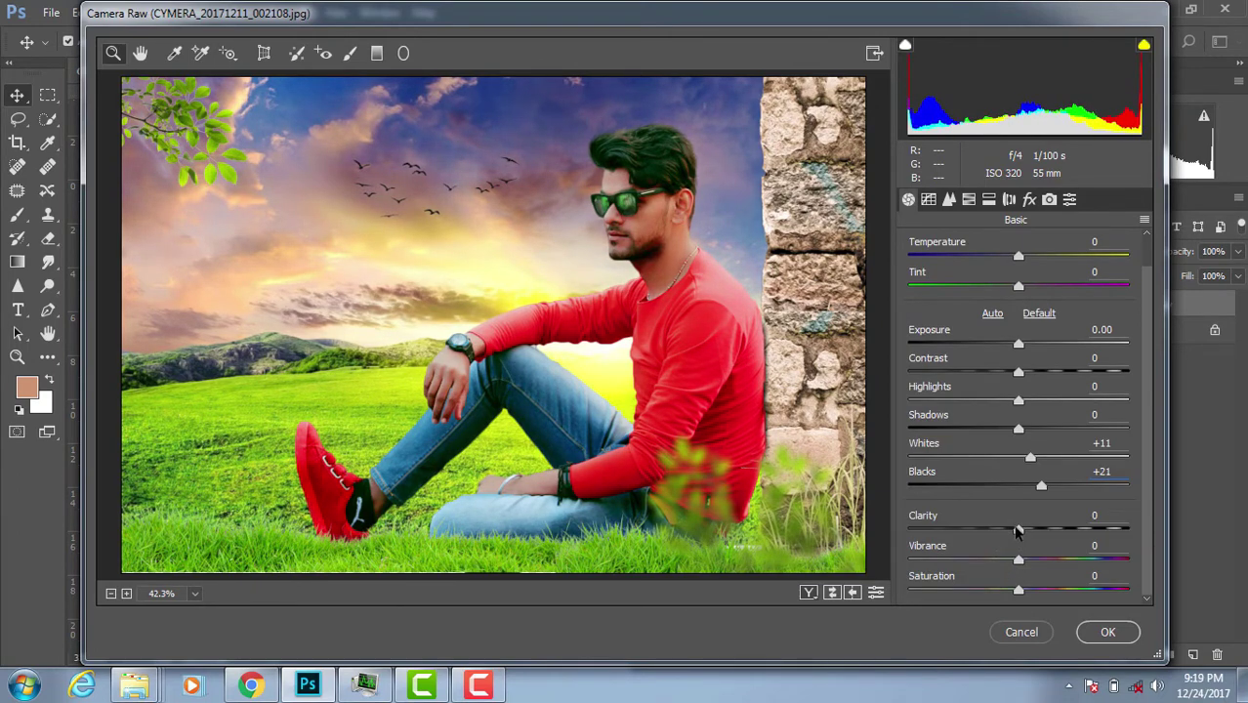
drag(1032, 527, 1023, 530)
mouse_move(1017, 564)
mouse_down()
mouse_move(1032, 565)
mouse_move(1028, 592)
mouse_up()
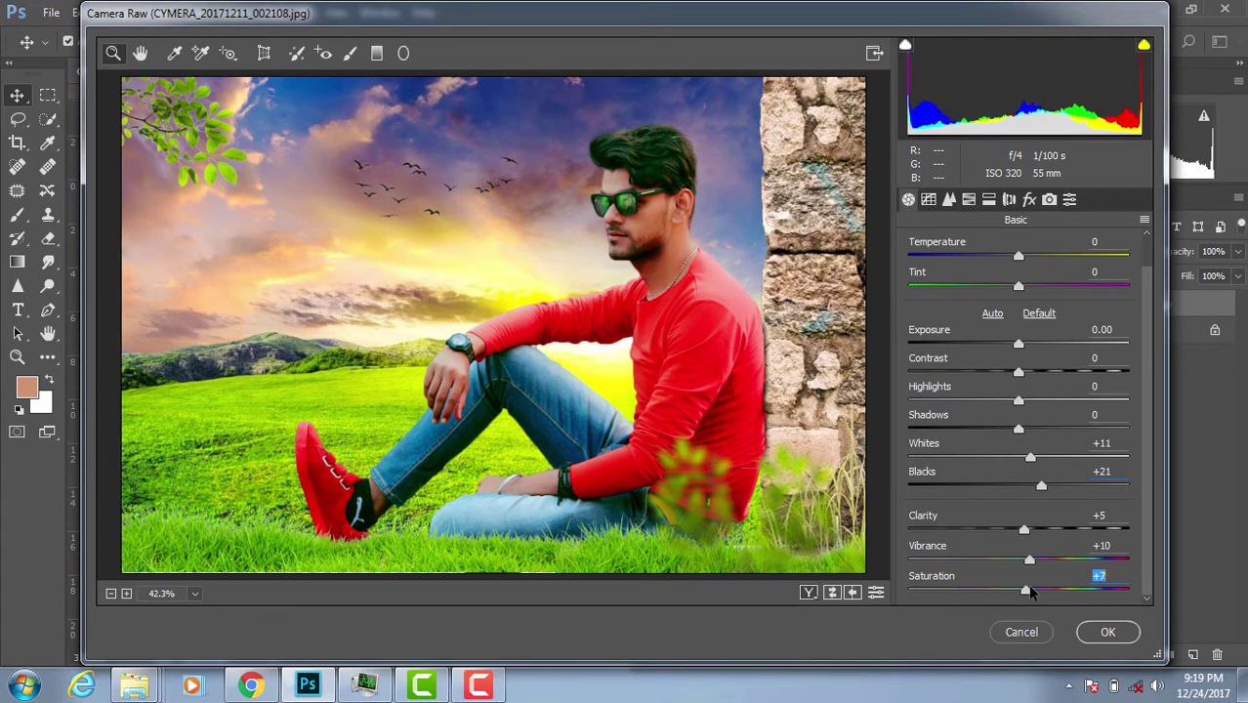
Raise Exposure to +0.15 and Contrast to +6.
scroll(1031, 496, up, 2)
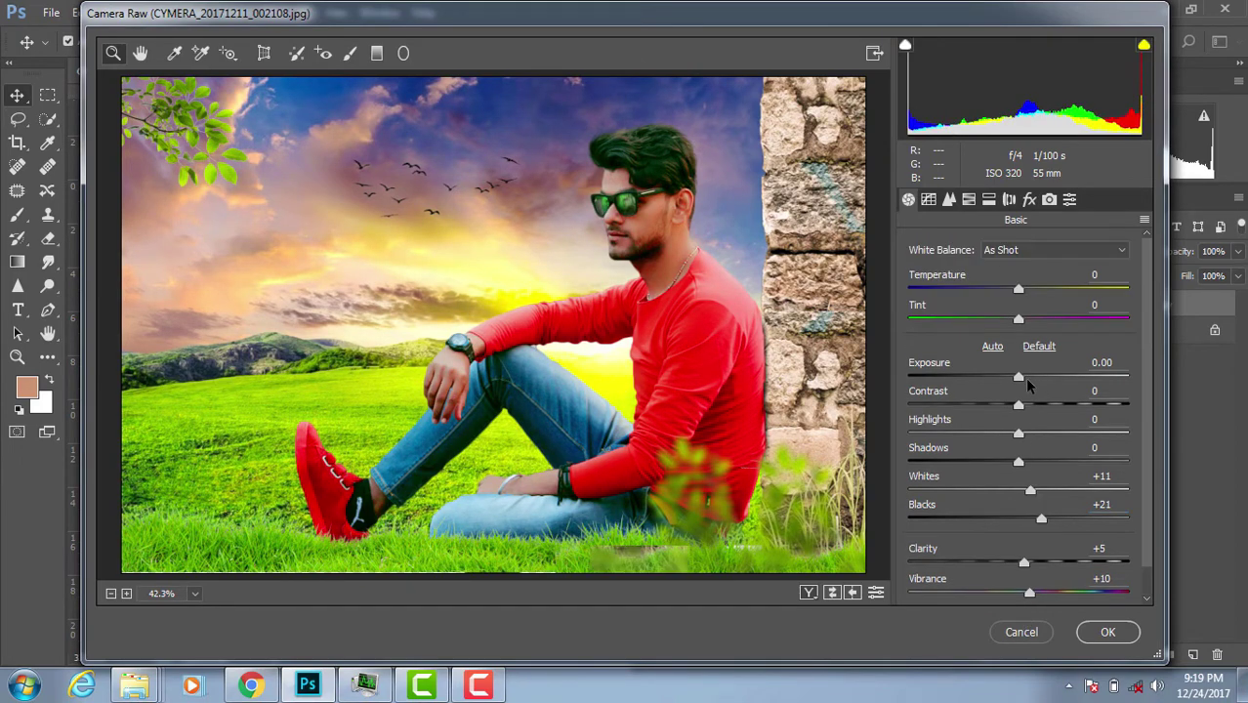
drag(1018, 379, 1023, 379)
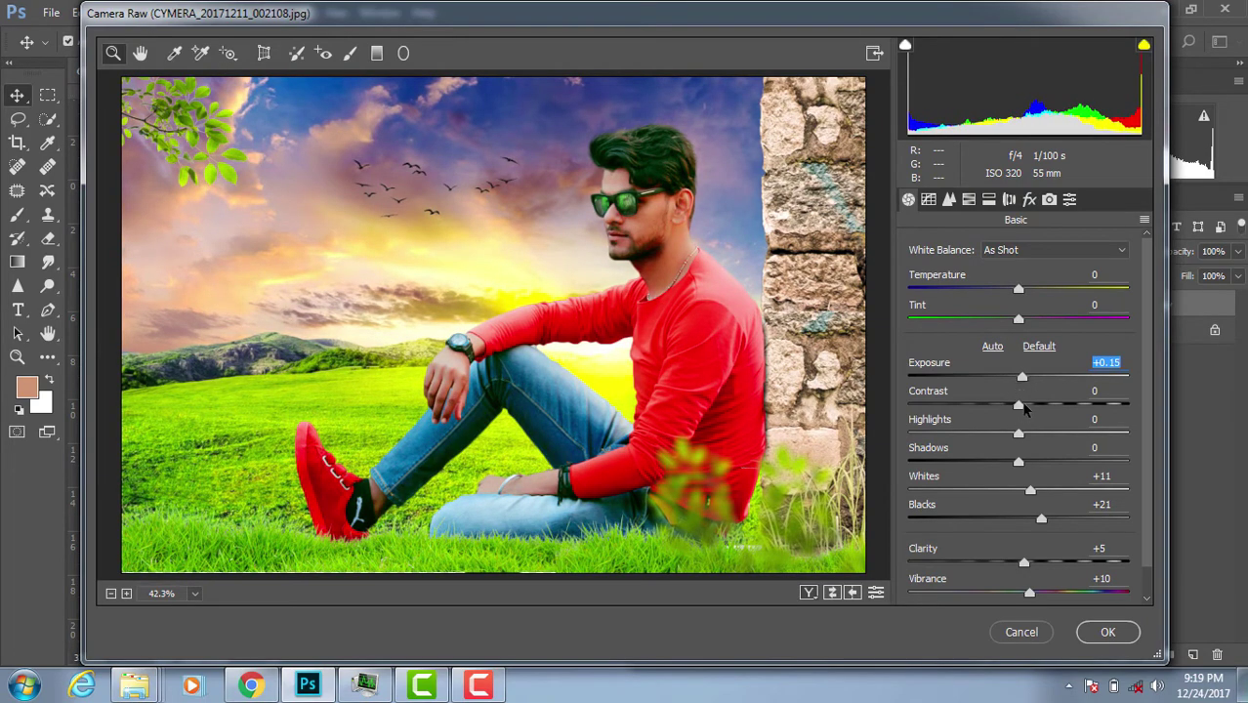
drag(1024, 409, 1030, 409)
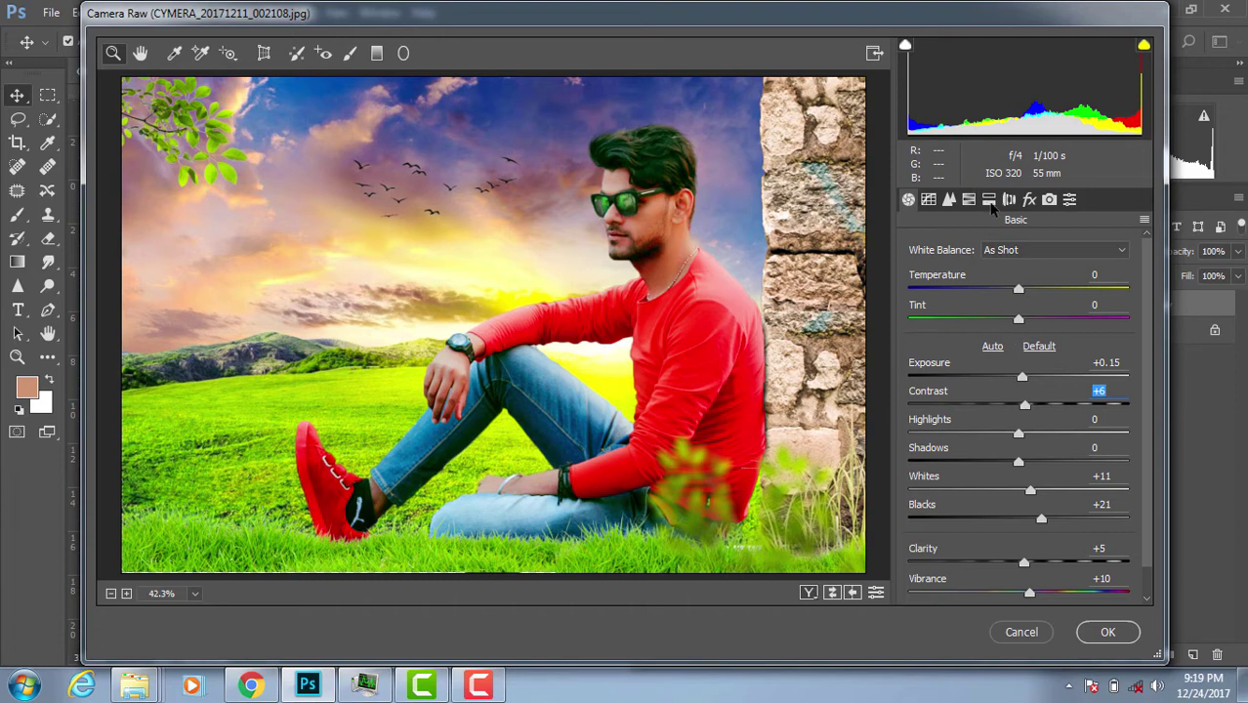
click(989, 200)
click(1009, 199)
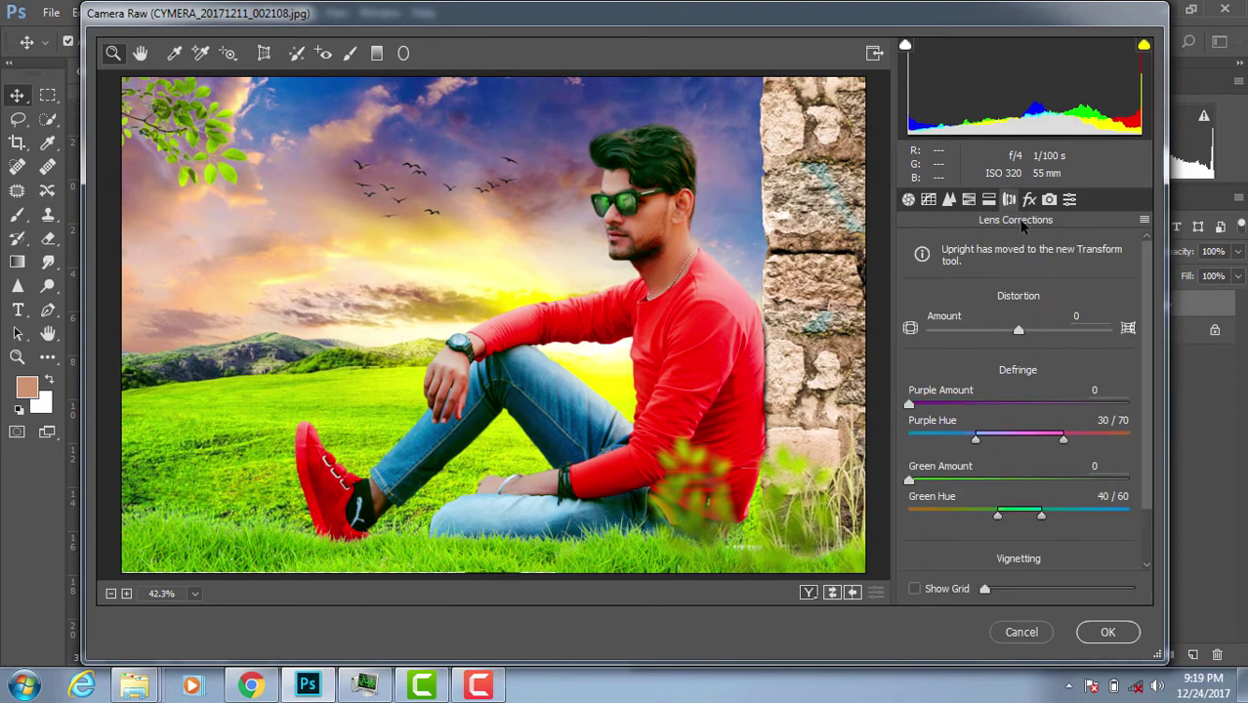
Shift HSL hues (Yellows -33, Greens +37, Aquas -26, Blues -27, Purples +35, Magentas +58) and apply Camera Raw.
click(1030, 200)
click(972, 200)
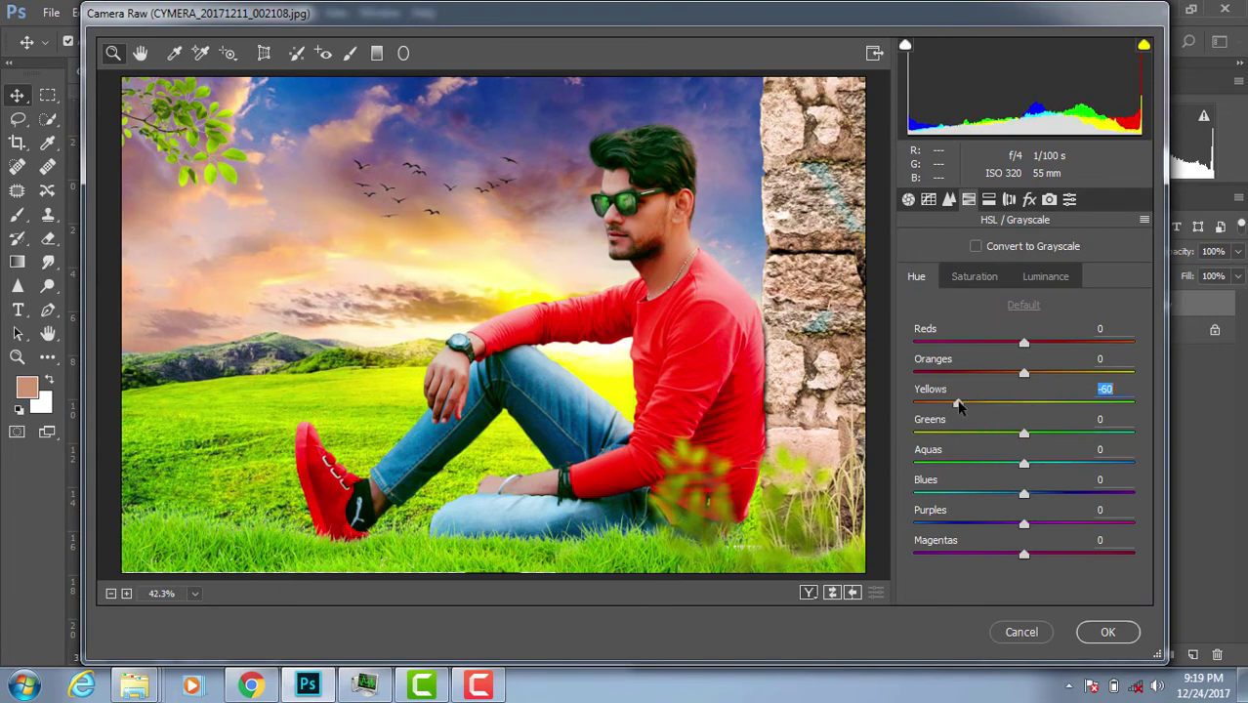
mouse_move(1017, 404)
mouse_down()
mouse_move(975, 403)
mouse_move(1059, 433)
mouse_move(1023, 432)
mouse_move(1077, 434)
mouse_up()
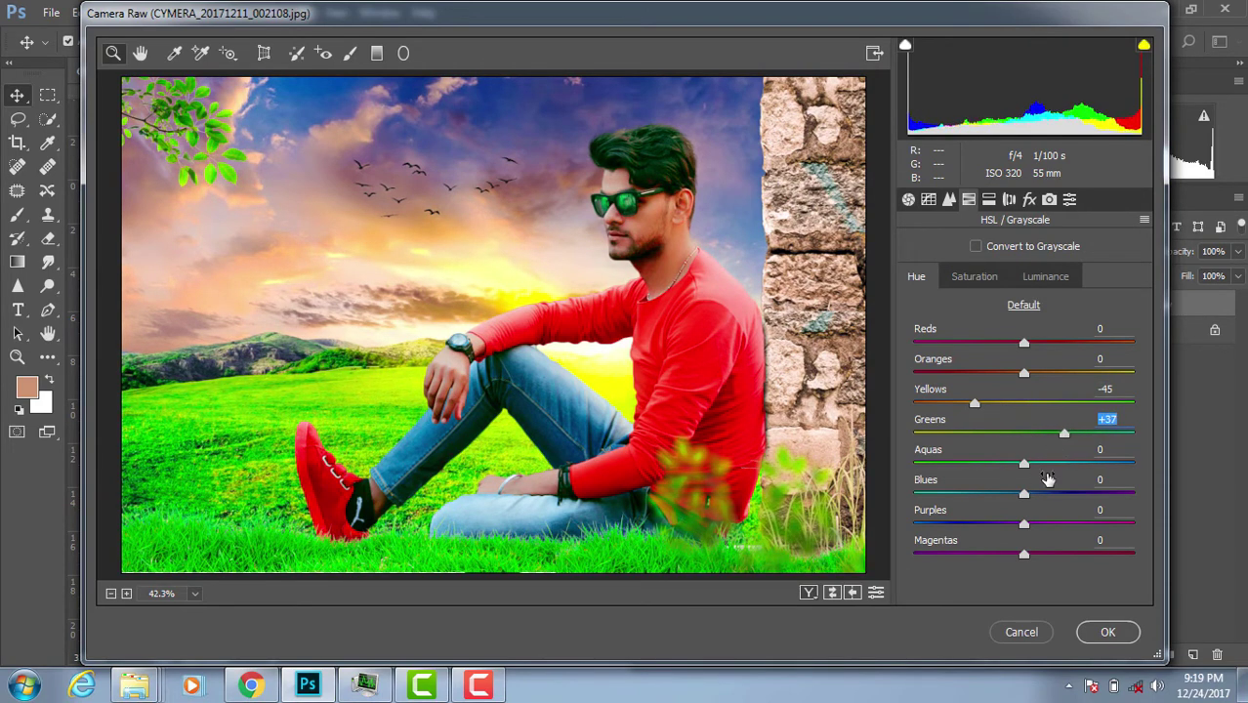
mouse_move(1024, 464)
mouse_down()
mouse_move(995, 464)
mouse_move(1027, 494)
mouse_move(985, 496)
mouse_move(1019, 497)
mouse_move(991, 496)
mouse_move(1047, 524)
mouse_move(1012, 525)
mouse_move(1072, 524)
mouse_move(1041, 555)
mouse_move(1013, 555)
mouse_move(1059, 554)
mouse_up()
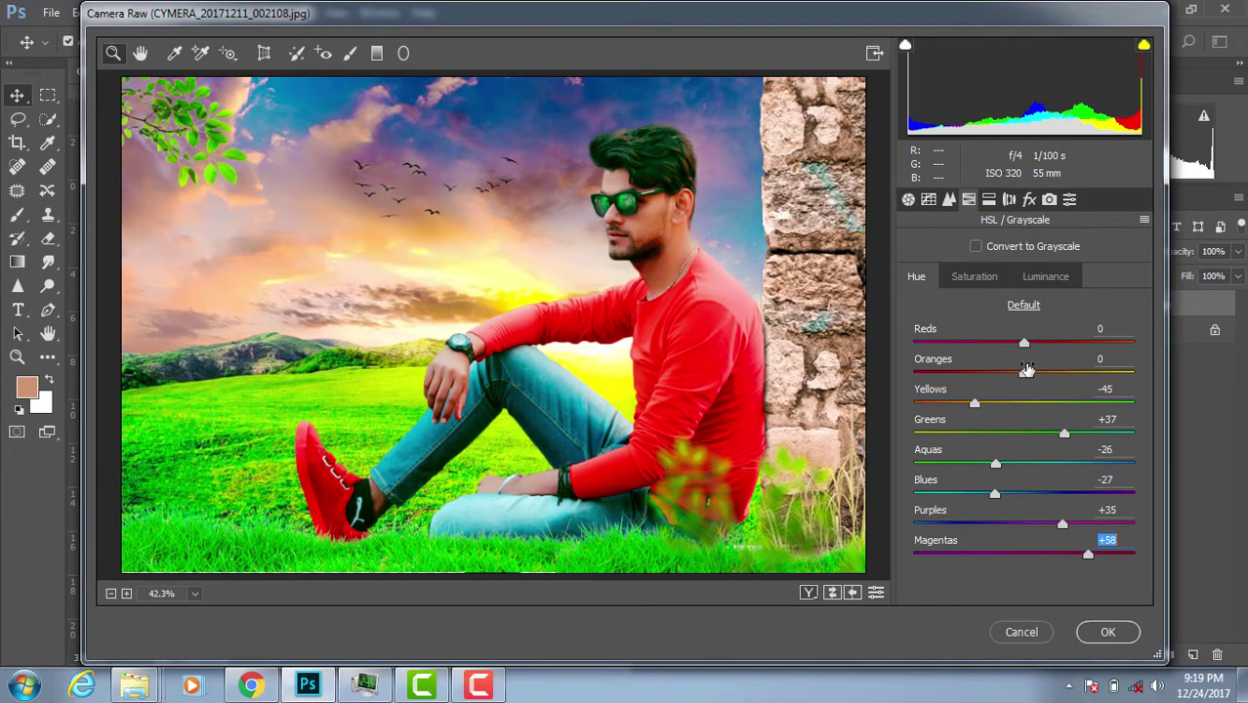
click(986, 403)
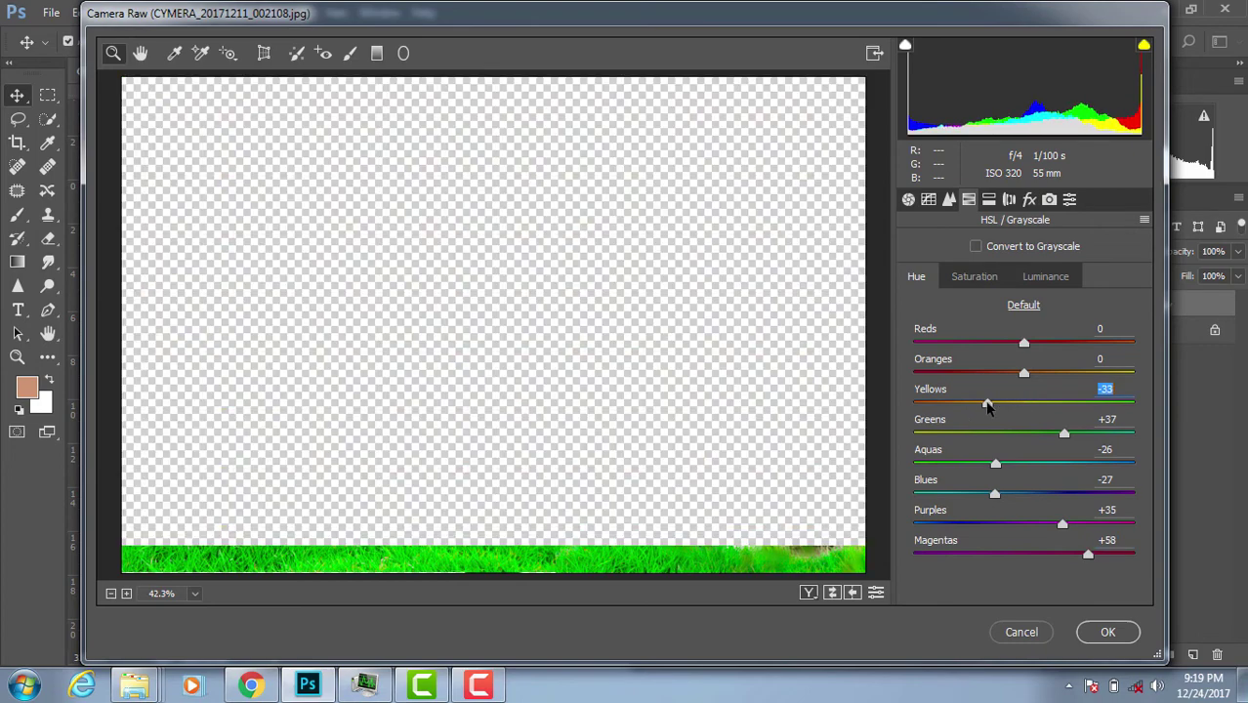
click(1104, 632)
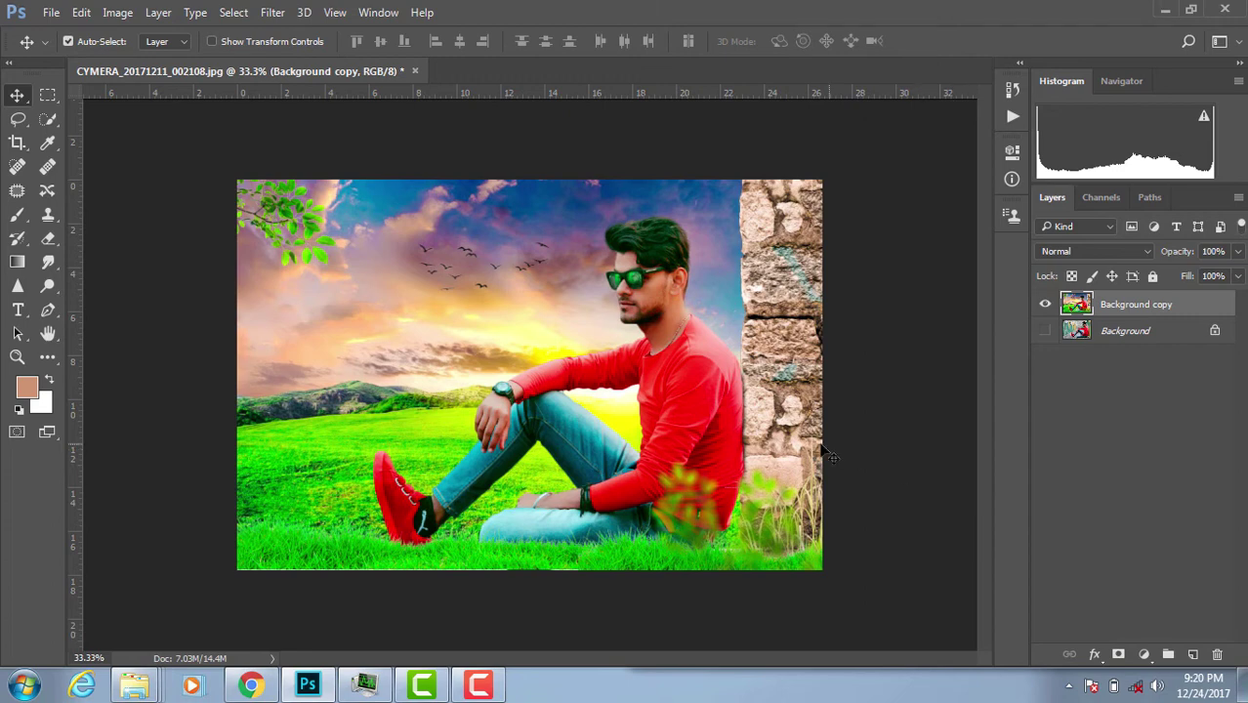
Brighten the image with a Levels white input of 237.
scroll(595, 414, down, 1)
scroll(596, 414, down, 1)
scroll(596, 414, up, 1)
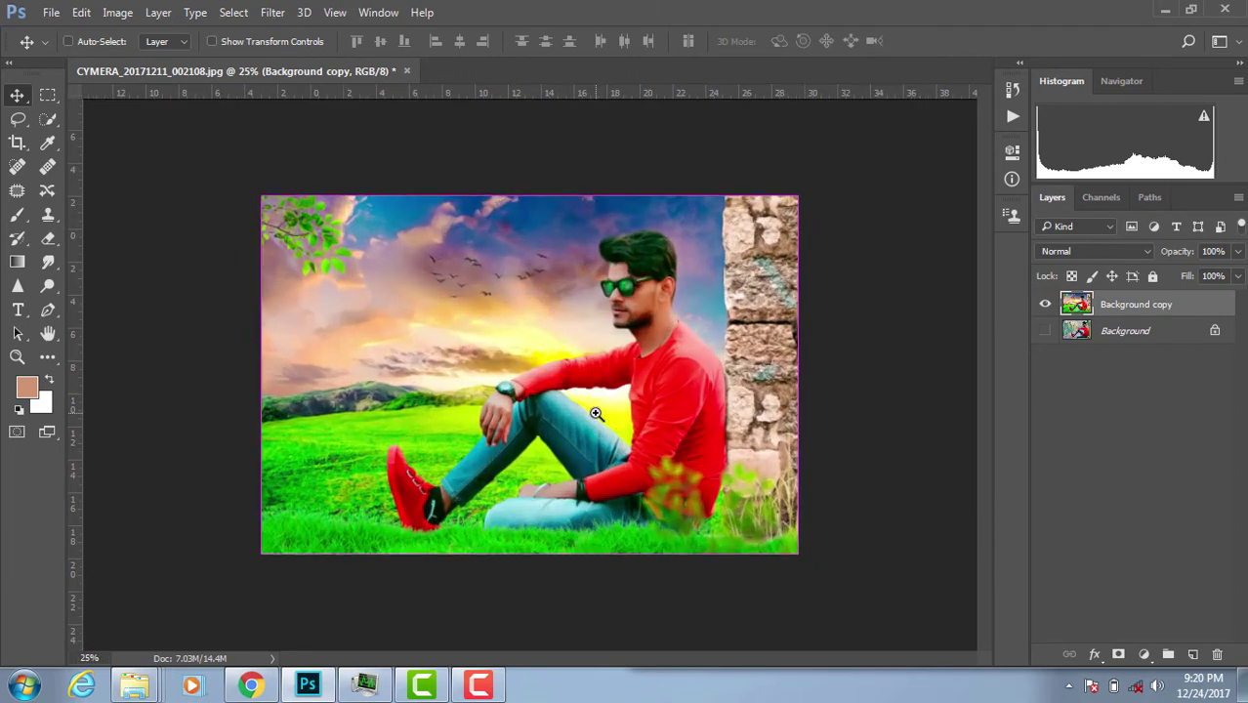
scroll(595, 414, down, 1)
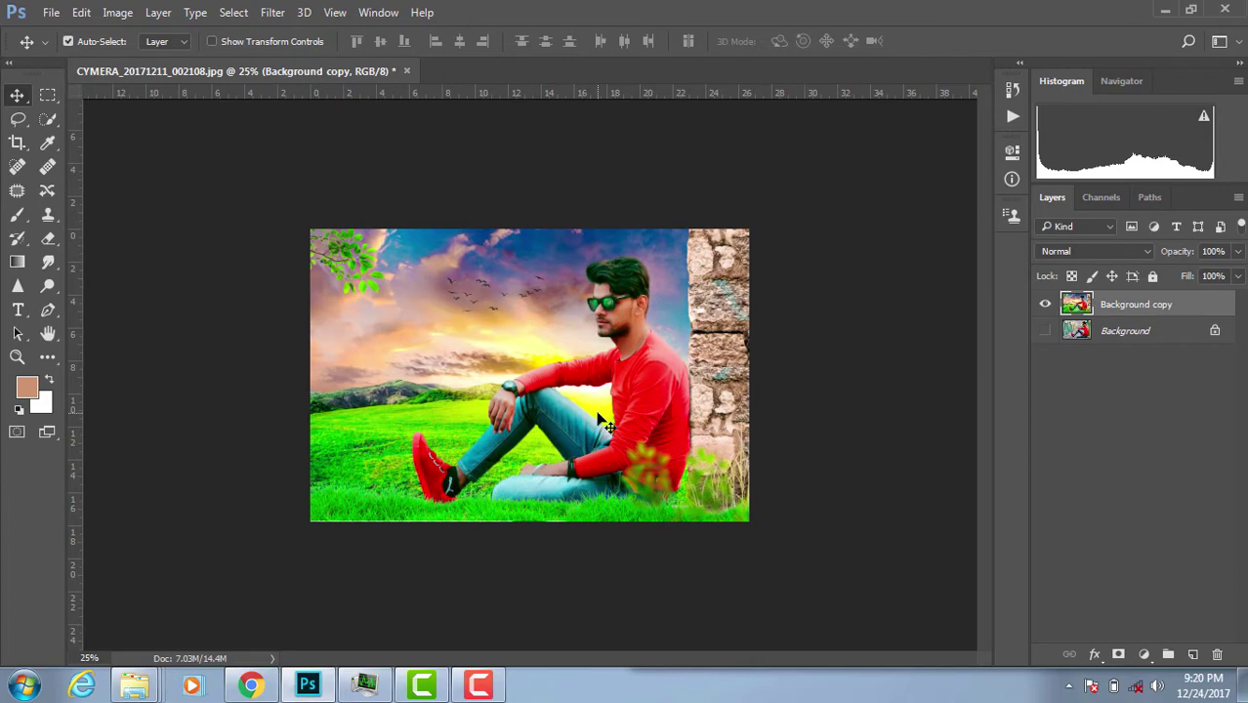
scroll(595, 414, up, 1)
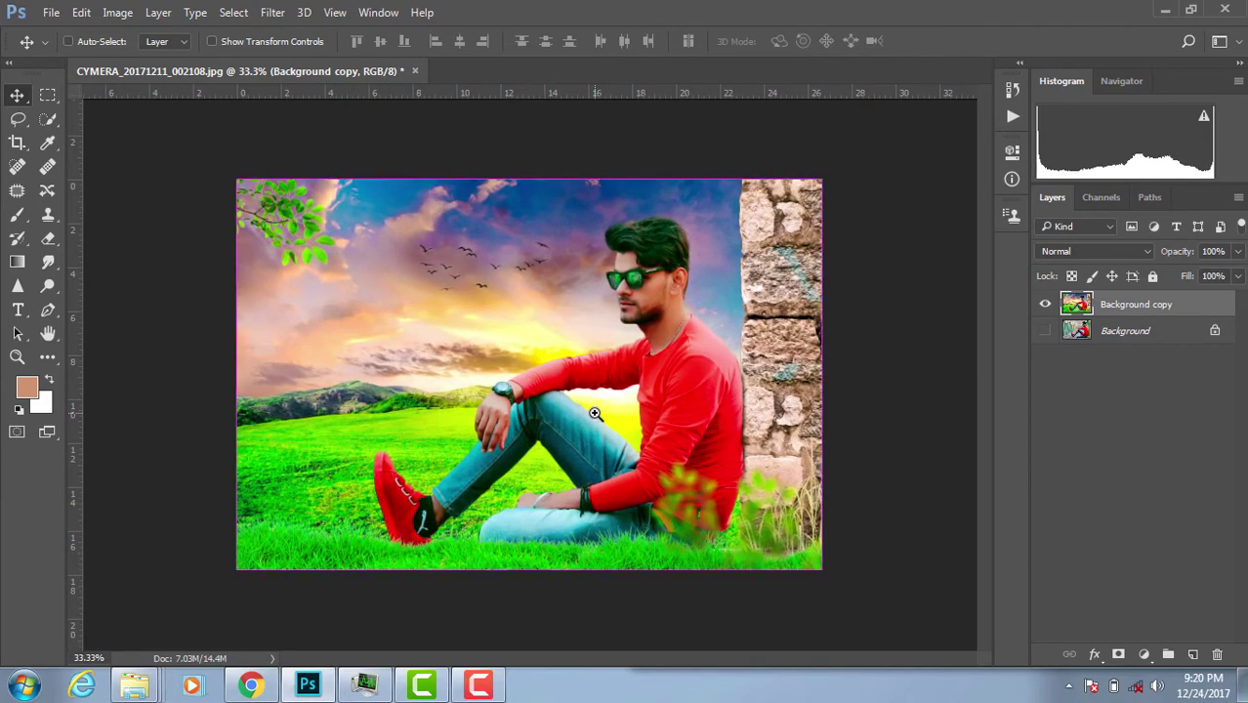
key(ctrl+l)
drag(1066, 334, 1051, 334)
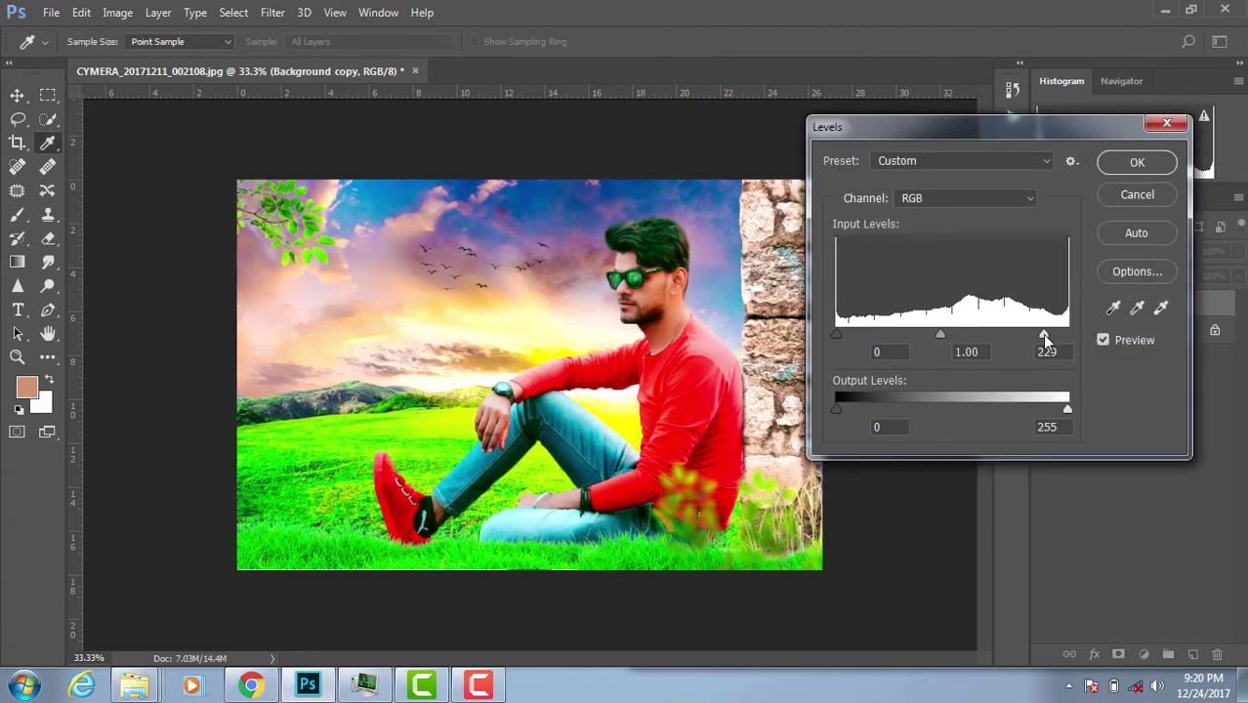
click(1138, 162)
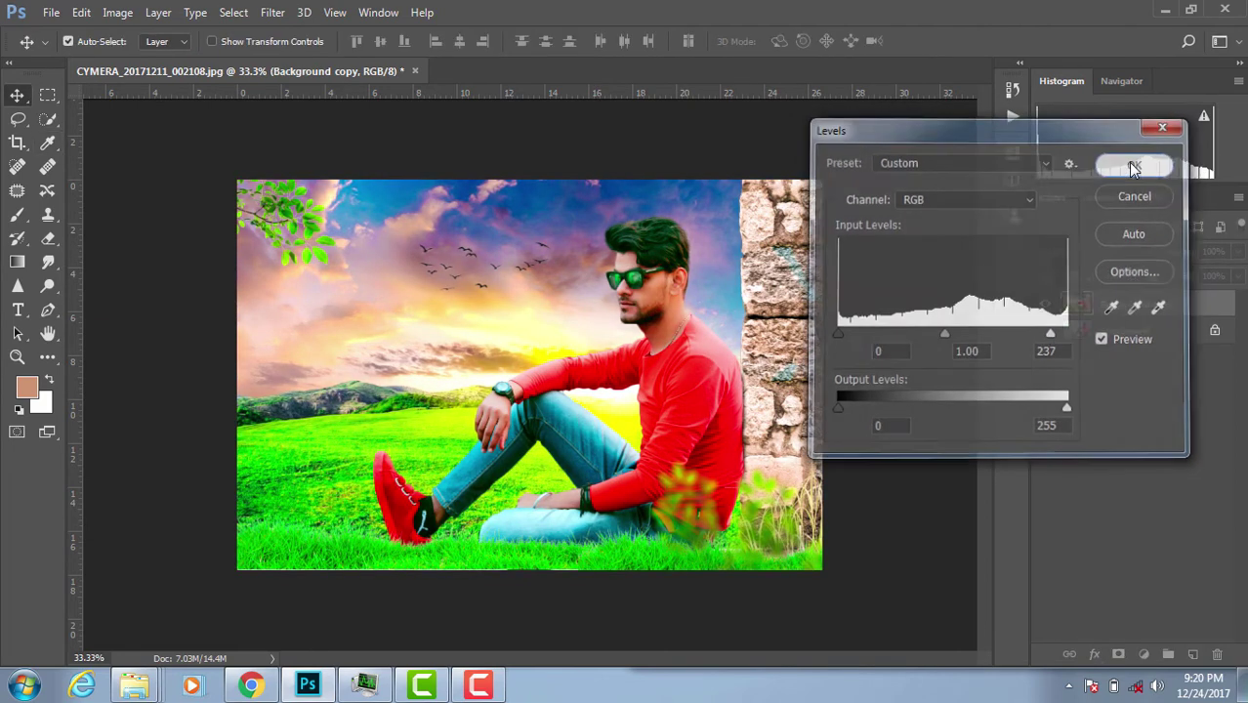
Bring up the Save As dialog for the PSD.
scroll(799, 323, down, 1)
scroll(800, 323, up, 1)
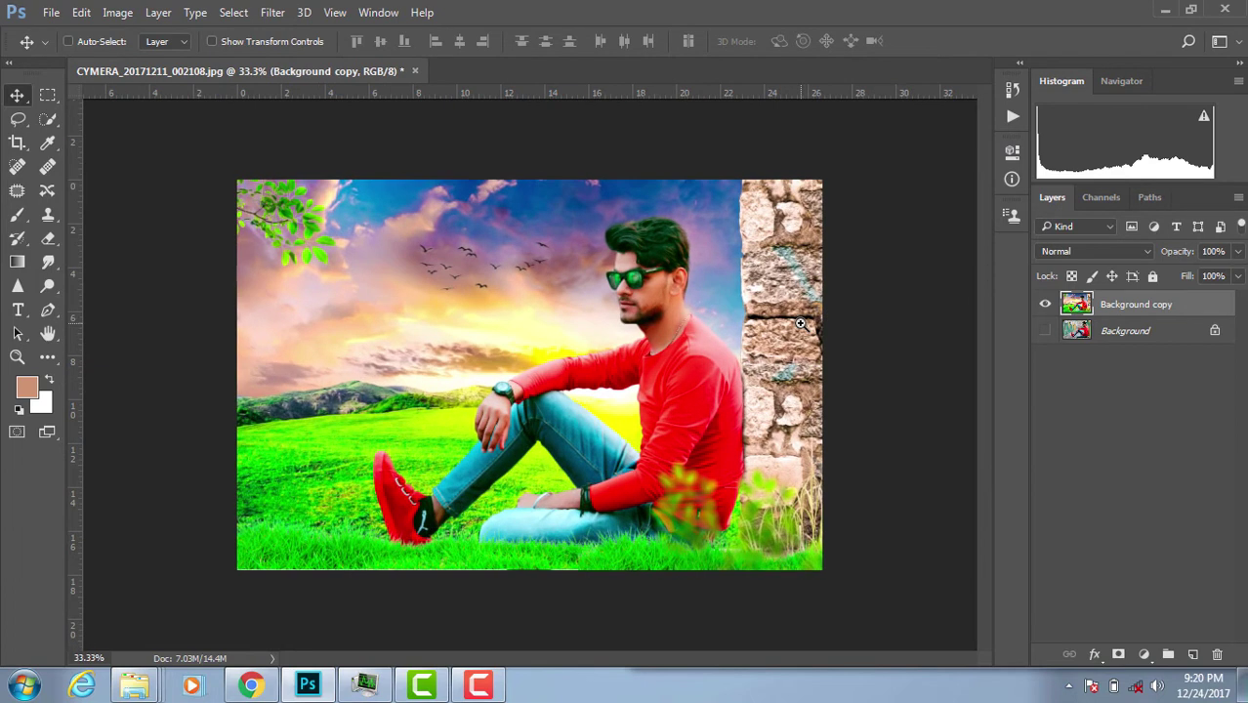
key(ctrl+s)
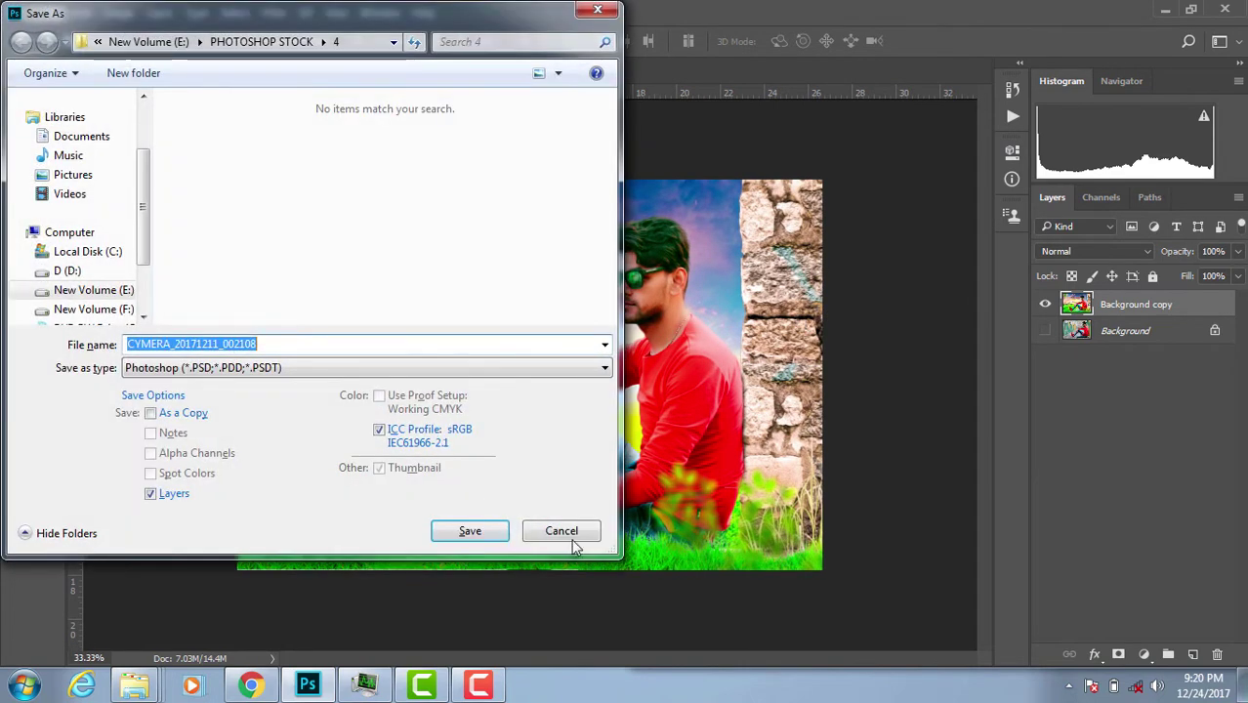
Cancel the Save As dialog, leaving the file unsaved.
click(569, 528)
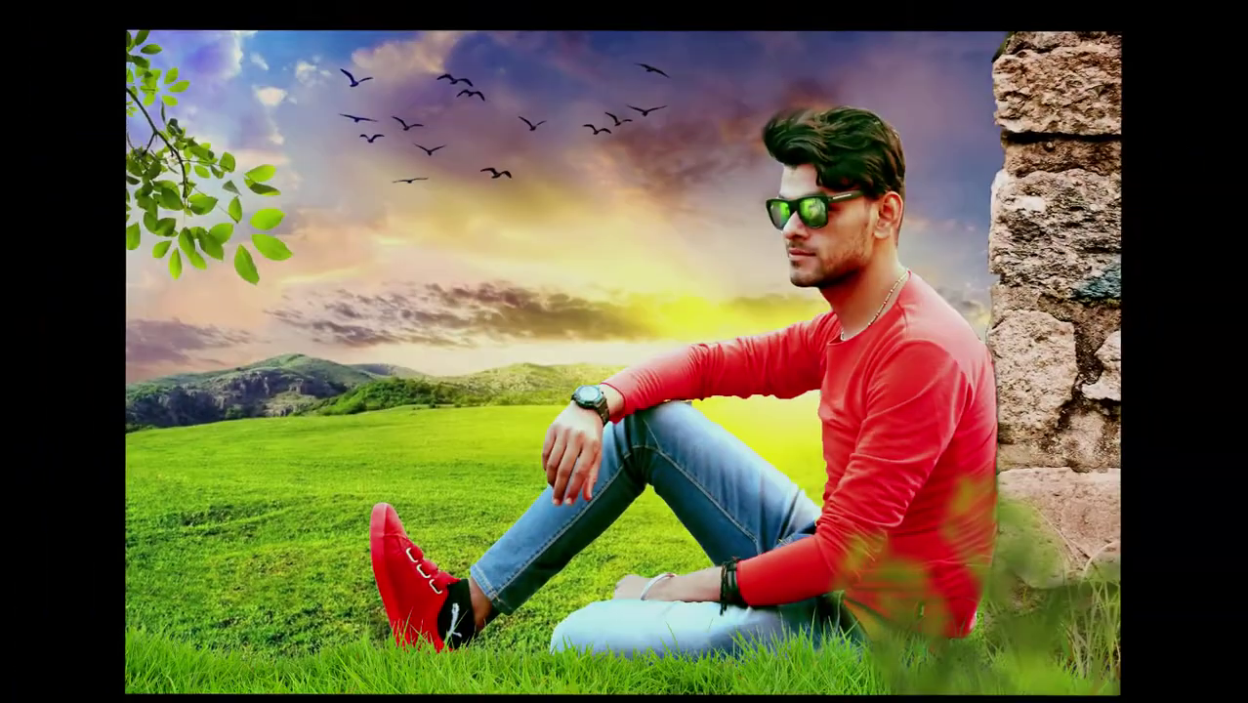